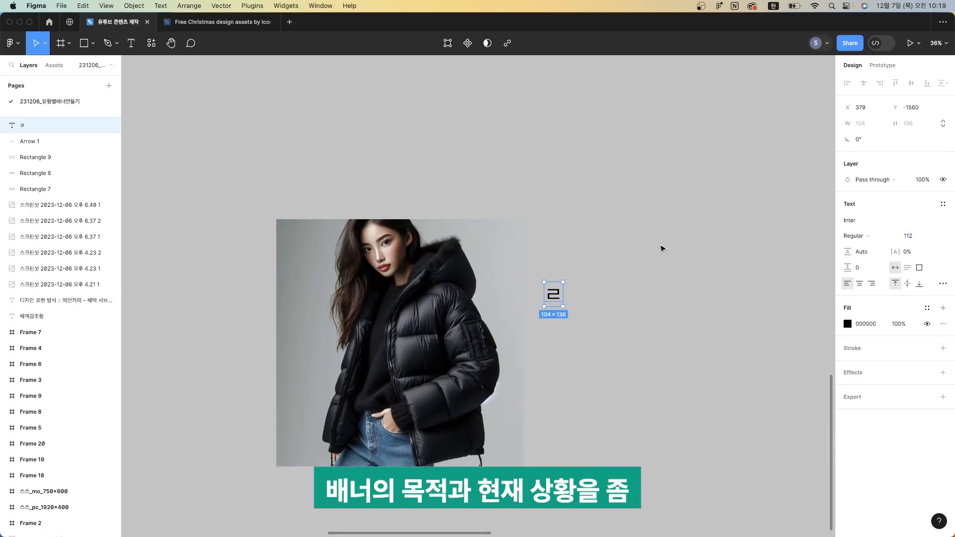
# Move the text beside the jacket photo upward and replace its content with "크리스마스 기념 패딩 구매 시 목도리를 사은품!" on three lines
pyautogui.moveTo(557, 291); pyautogui.dragTo(558, 254)
pyautogui.doubleClick(558, 254)
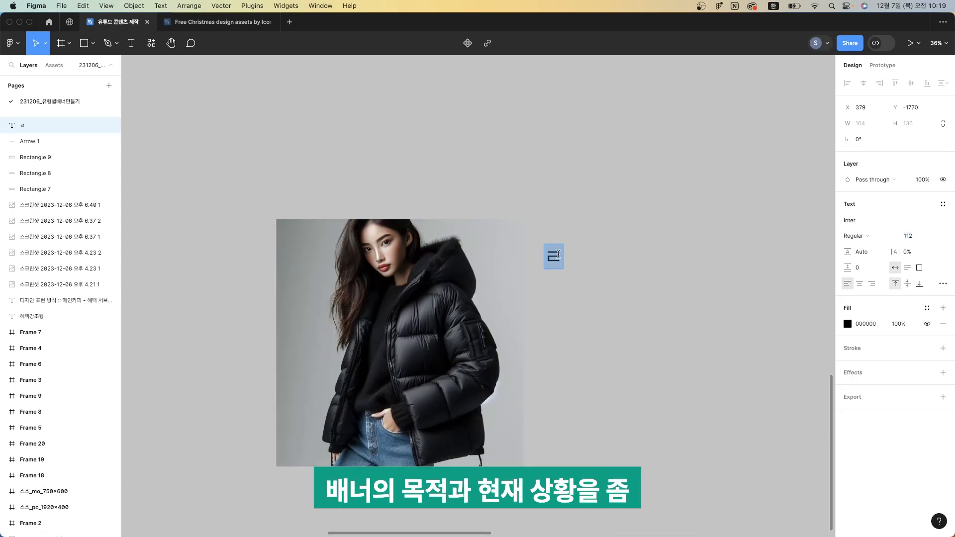
pyautogui.write('ㄹㄹㄹㄹ')
pyautogui.press('cmd+a')
pyautogui.press('BackSpace')
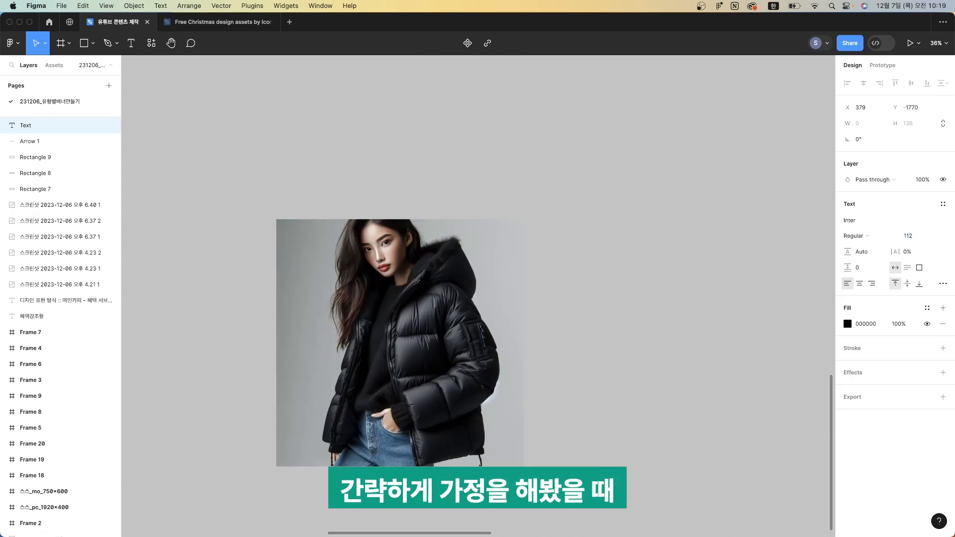
pyautogui.write('크리스마스 기념 패딩')
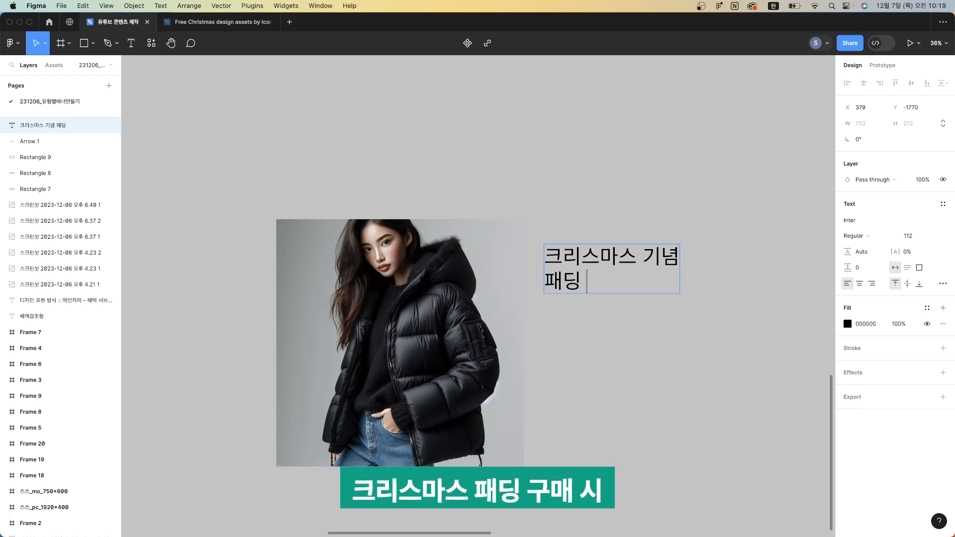
pyautogui.write(' 구매 시 목도리를 사은')
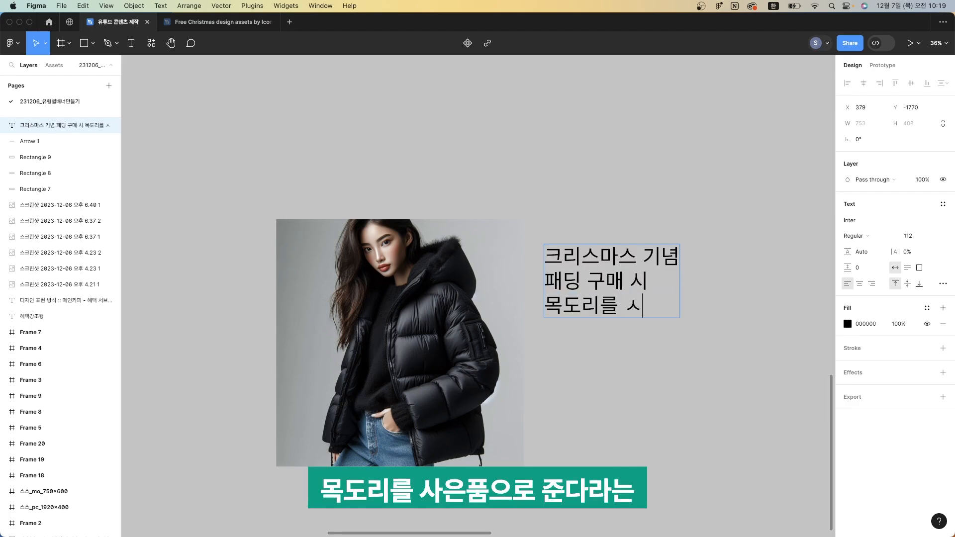
pyautogui.write('품!')
# Make the whole event text bold and add the heading line "이벤트 ::" above it
pyautogui.press('super+a')
pyautogui.press('super+c')
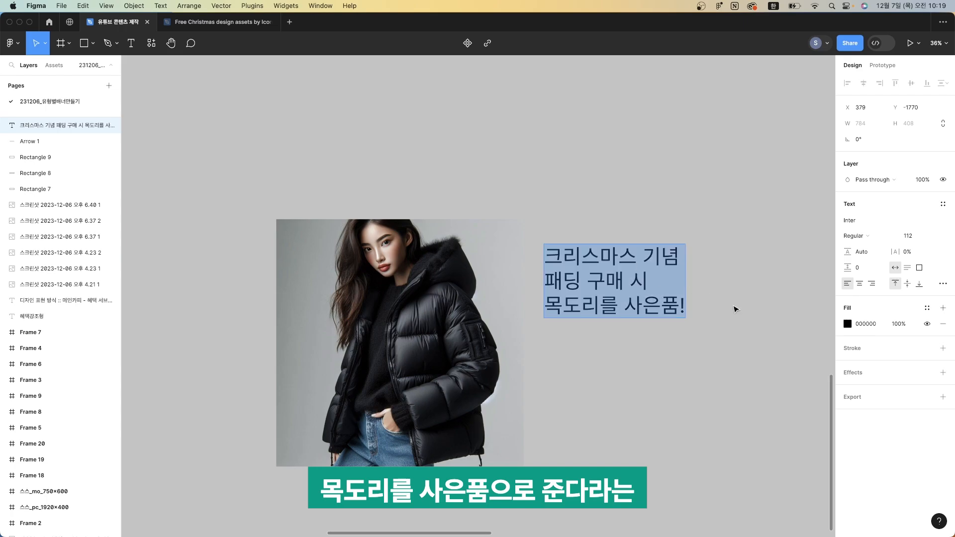
pyautogui.press('super+b')
pyautogui.press('Escape')
pyautogui.press('Left')
pyautogui.press('Return')
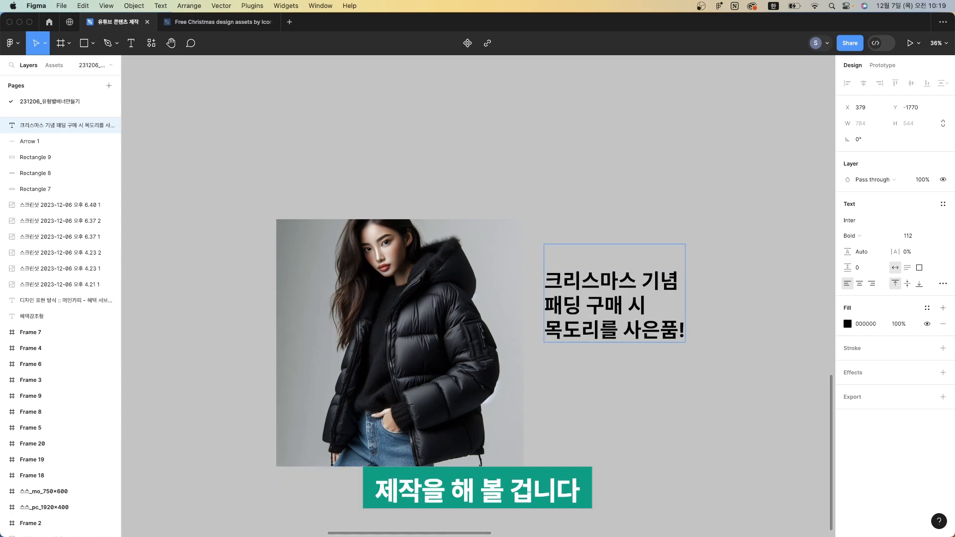
pyautogui.write('이벤트 ::')
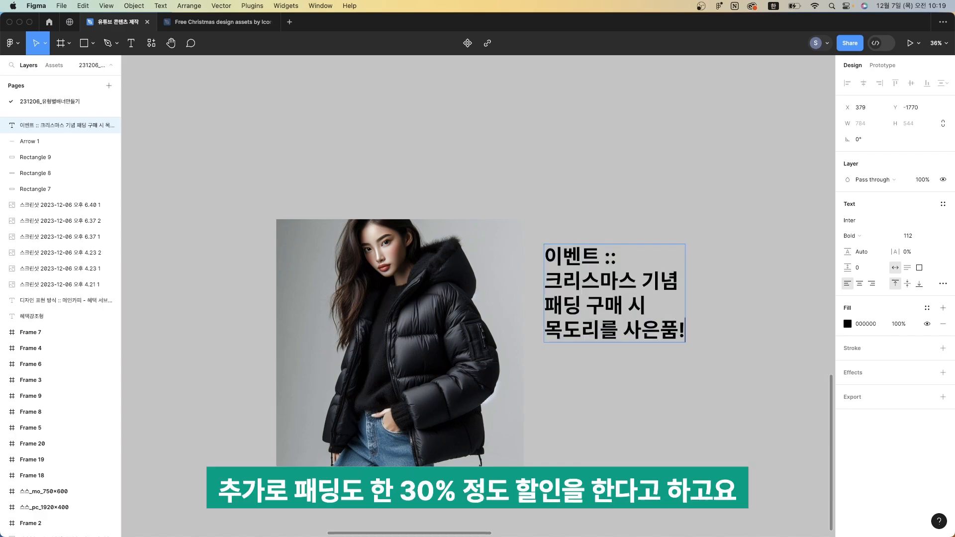
# Add the line "+패딩 30%" at the end of the event text
pyautogui.click(685, 330)
pyautogui.press('Return')
pyautogui.write('+패딩 50')
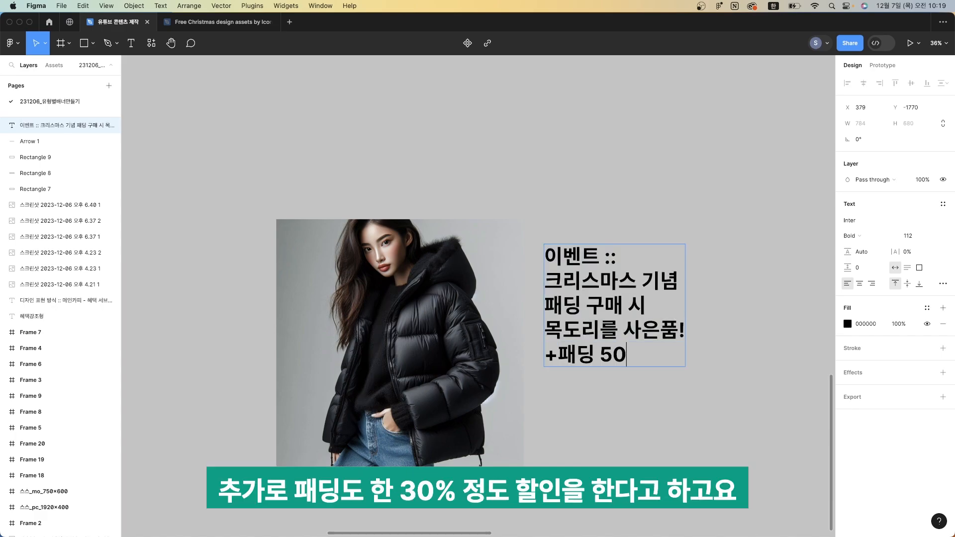
pyautogui.press('BackSpace')
pyautogui.press('BackSpace')
pyautogui.write('30%')
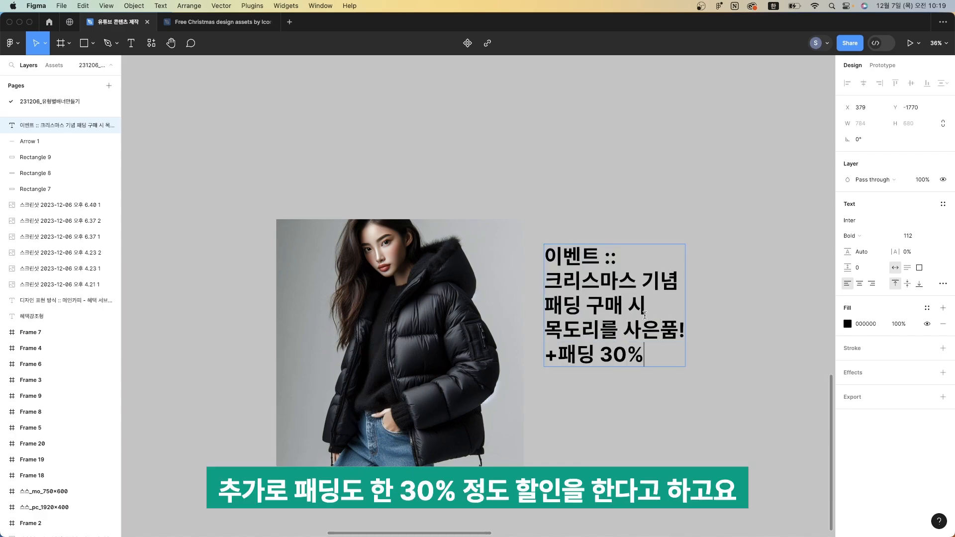
# Change the heading to "크리스마스 이벤트 ::" and number the benefits, with "패딩 30%" first and the scarf gift text second, without the plus sign
pyautogui.moveTo(544, 354); pyautogui.dragTo(558, 354)
pyautogui.press('BackSpace')
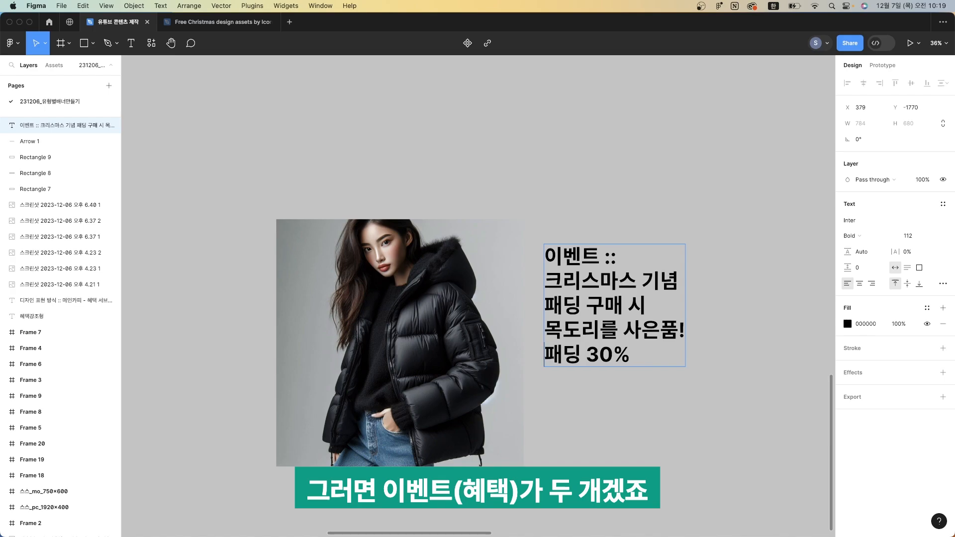
pyautogui.write('0')
pyautogui.press('Up')
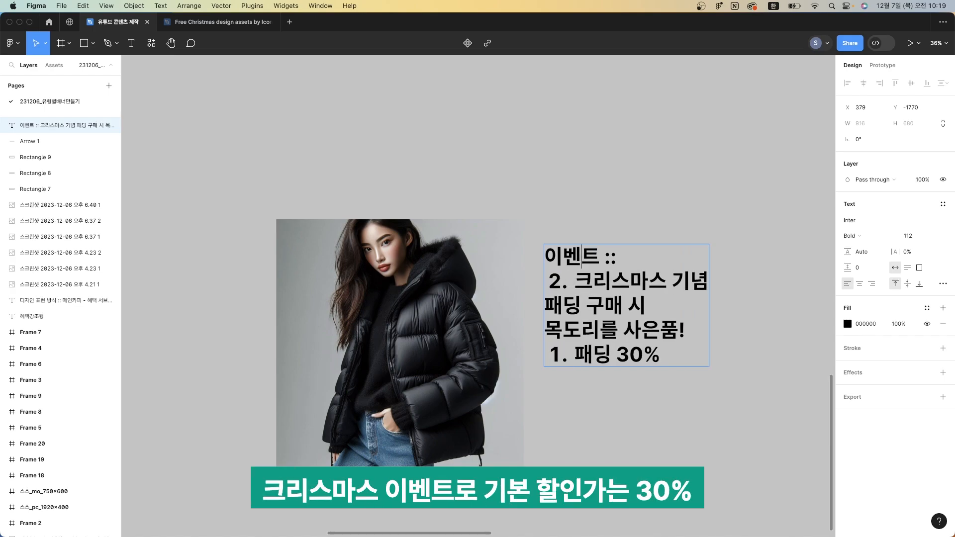
pyautogui.press('Left')
pyautogui.press('Left')
pyautogui.write('크스')
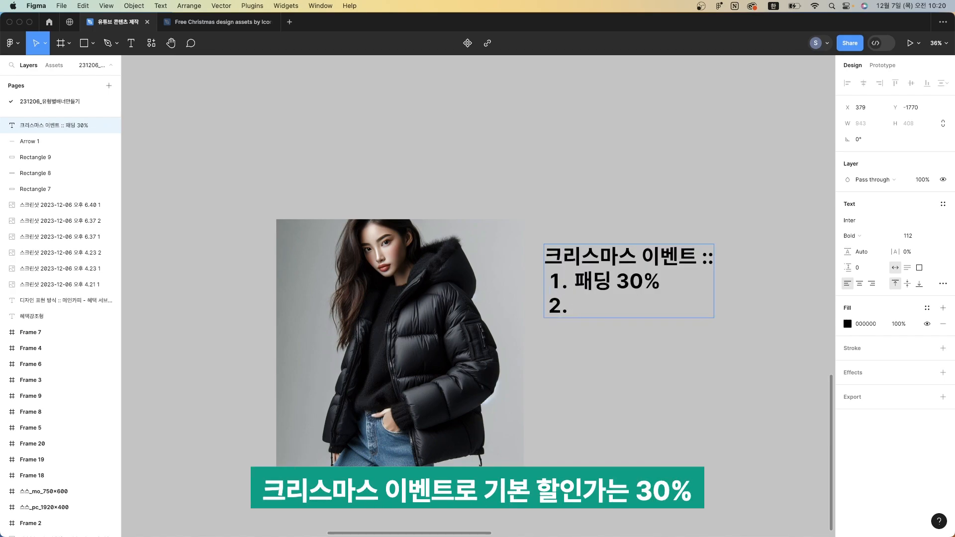
pyautogui.press('super+v')
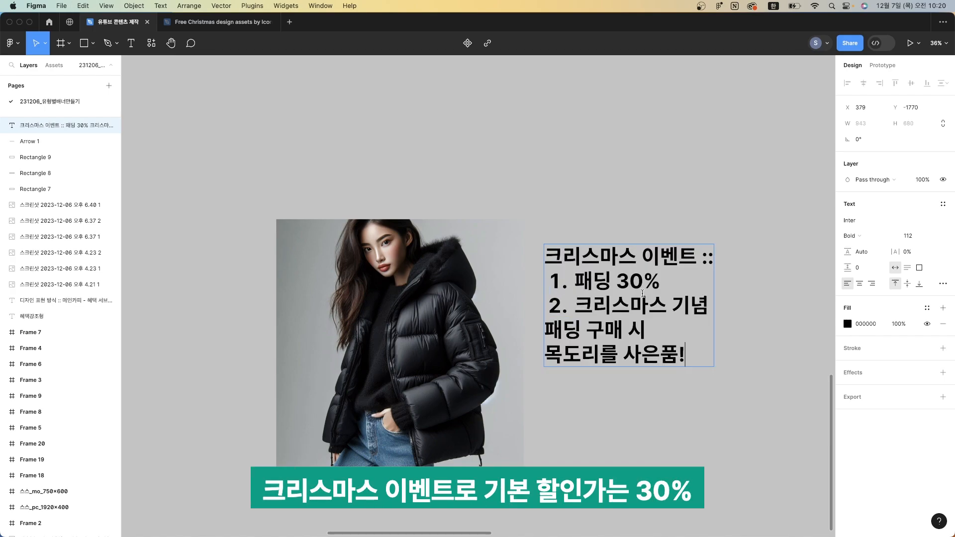
# Remove "크리스마스 기념" from the second list item so it starts with "패딩 구매 시", and finish editing the text
pyautogui.press('Up')
pyautogui.press('Up')
pyautogui.hotkey('alt', 'shift', 'Left')
pyautogui.hotkey('alt', 'shift', 'Left')
pyautogui.press('BackSpace')
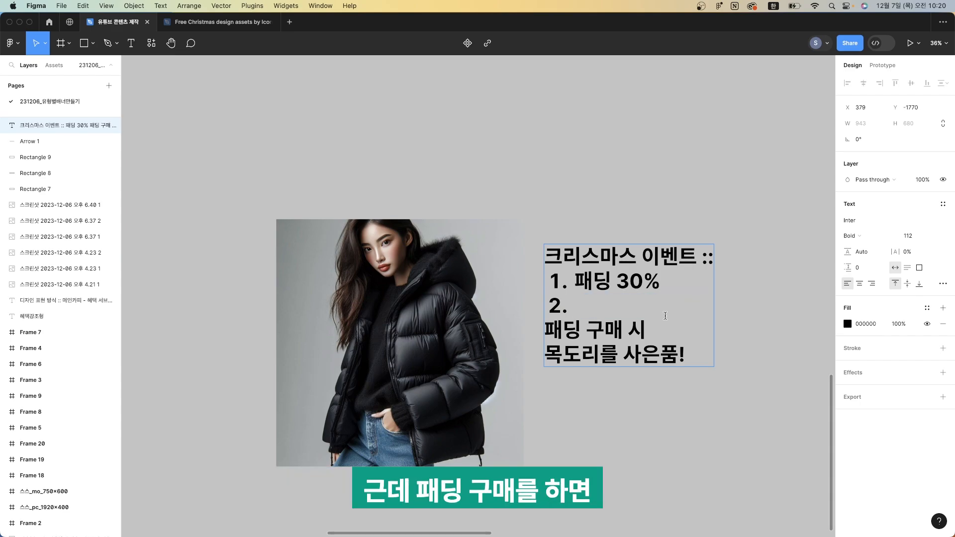
pyautogui.press('Down')
pyautogui.press('Left')
pyautogui.press('BackSpace')
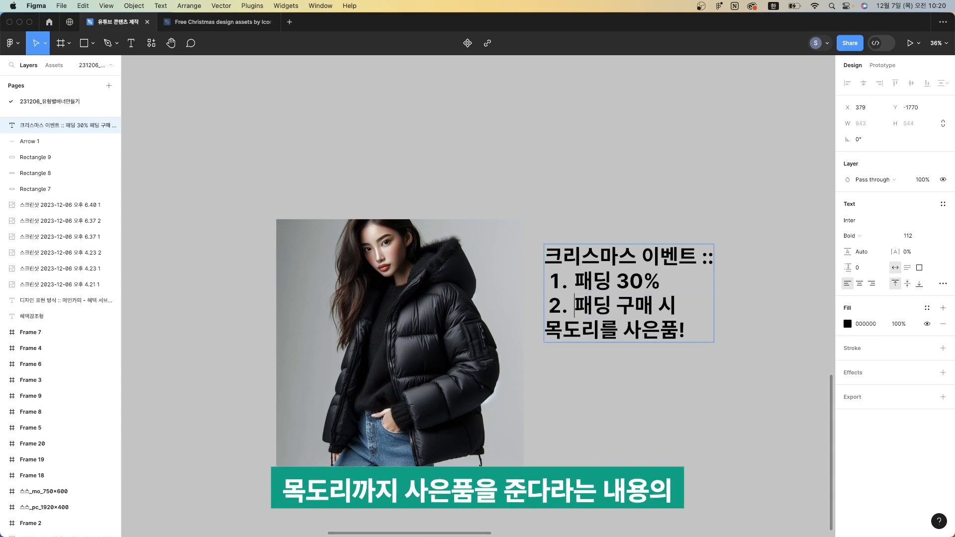
pyautogui.press('Escape')
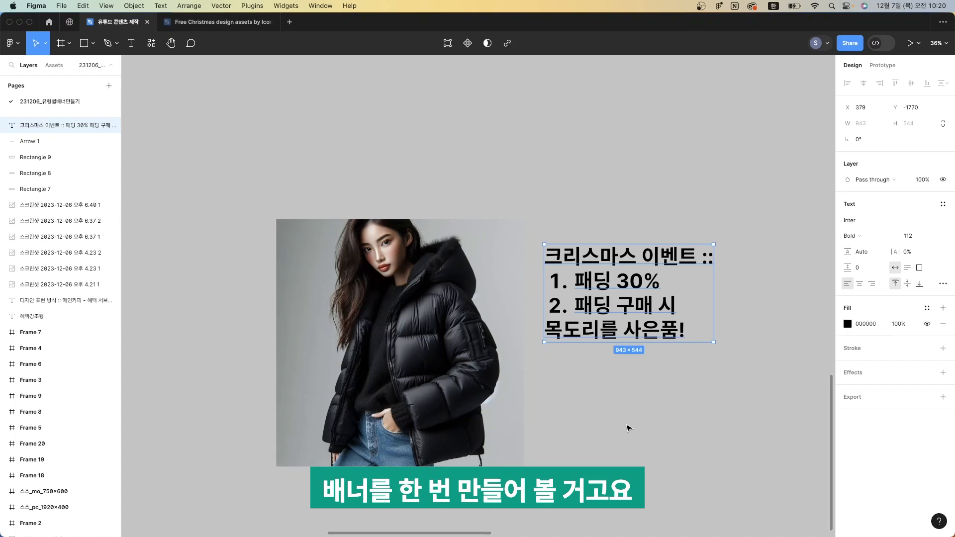
pyautogui.press('Escape')
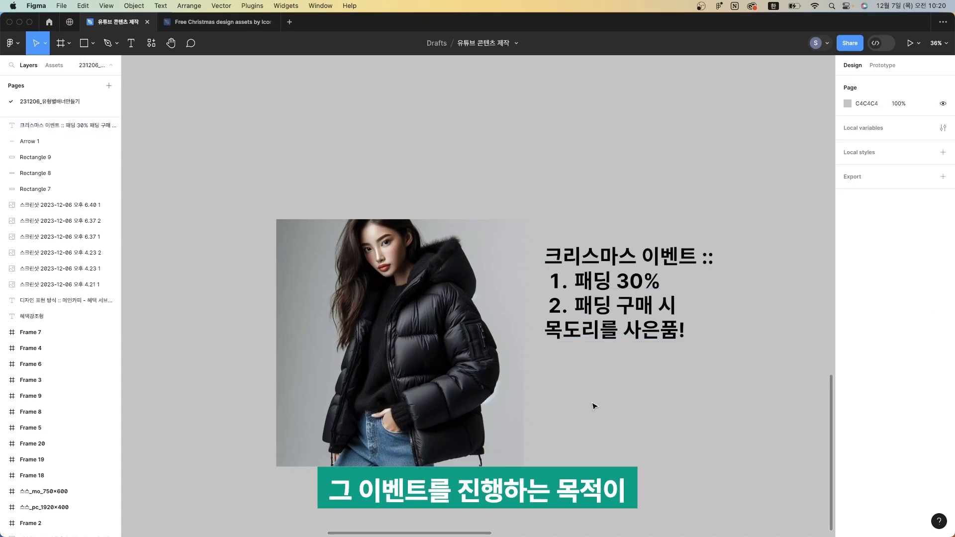
# Switch to Chrome, examine the recommended mobile and PC image sizes in the Smart Store promotion image settings, and open the guide
pyautogui.scroll(2, 594, 405)
pyautogui.hscroll(2, 595, 405)
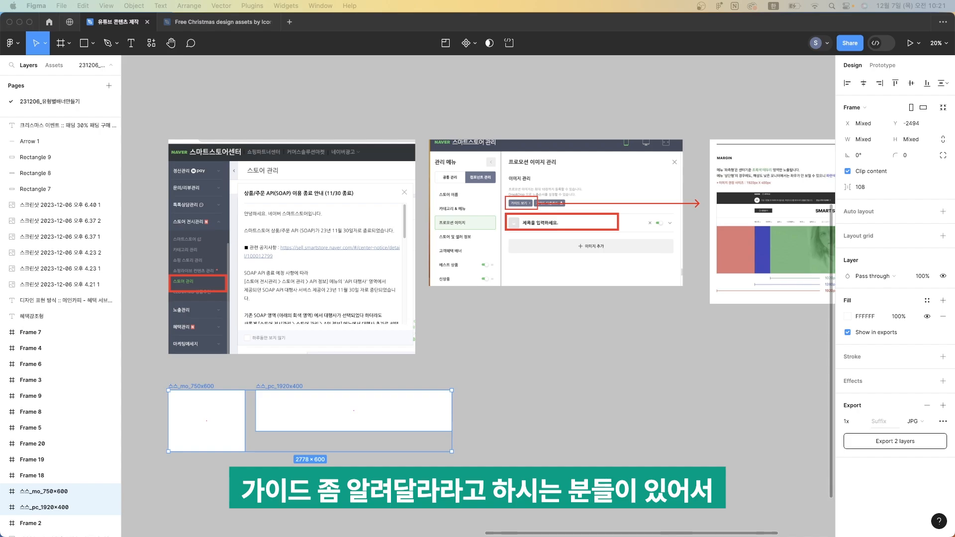
pyautogui.moveTo(499, 25); pyautogui.dragTo(470, 79)
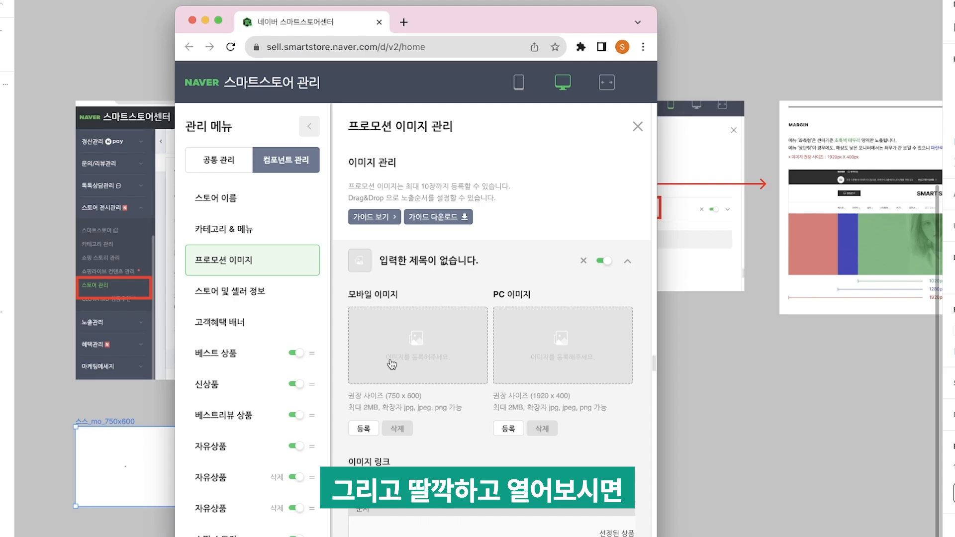
pyautogui.scroll(-1, 392, 365)
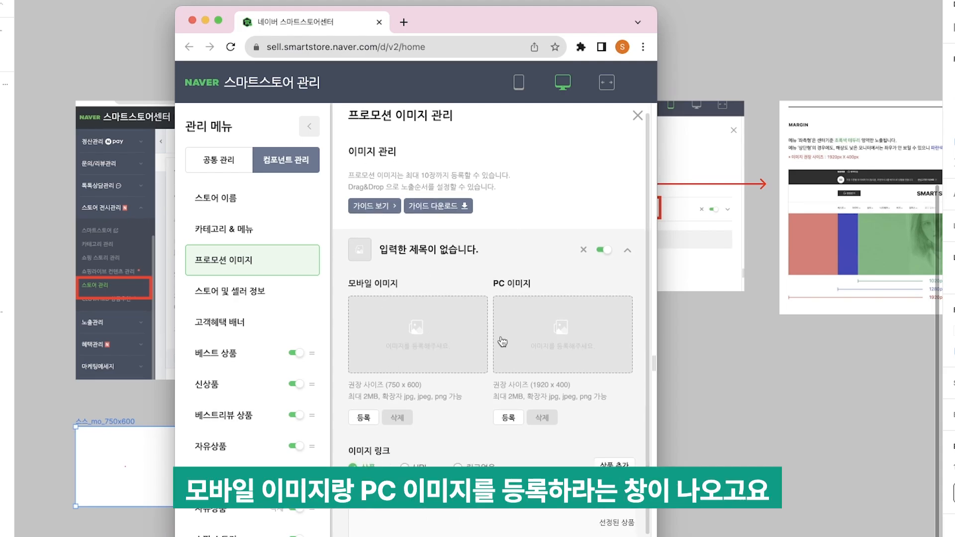
pyautogui.scroll(-2, 526, 360)
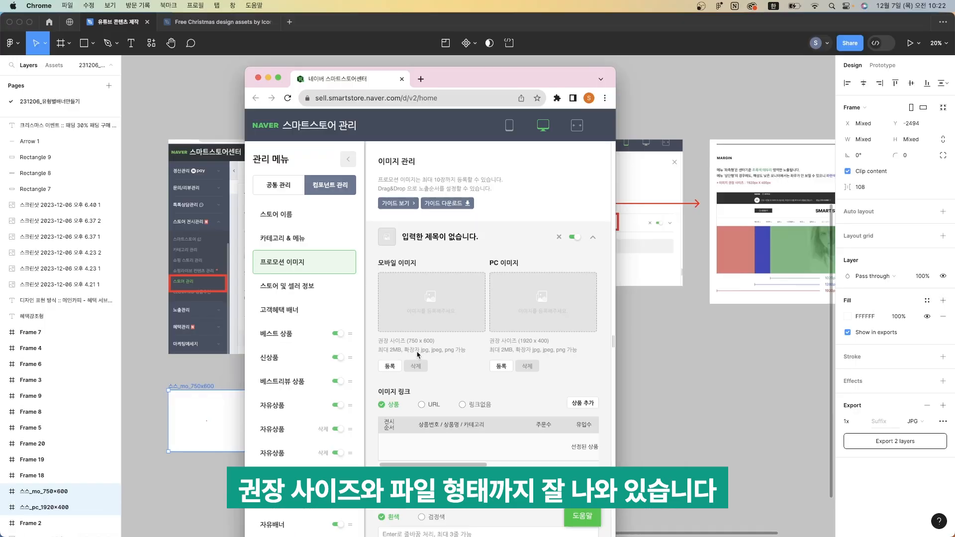
pyautogui.scroll(-5, 400, 378)
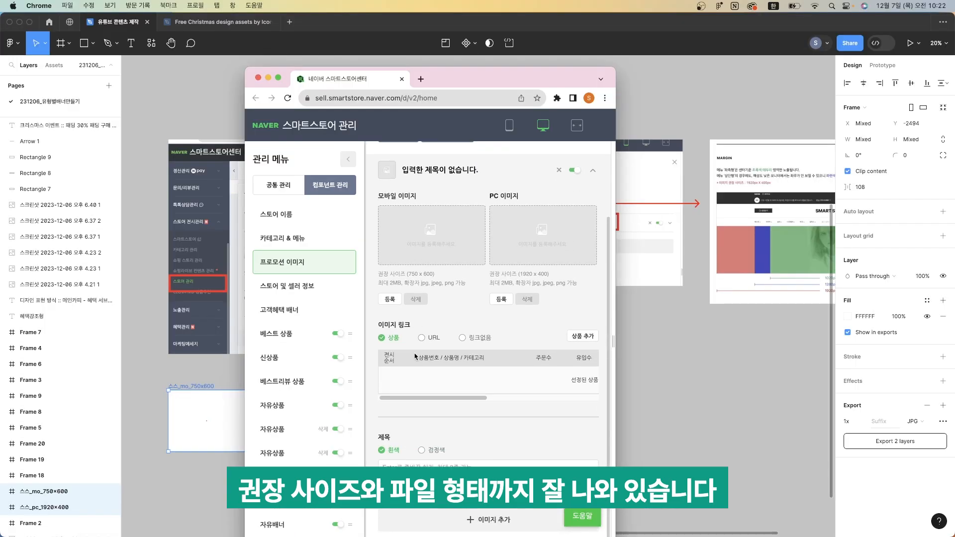
pyautogui.scroll(4, 413, 239)
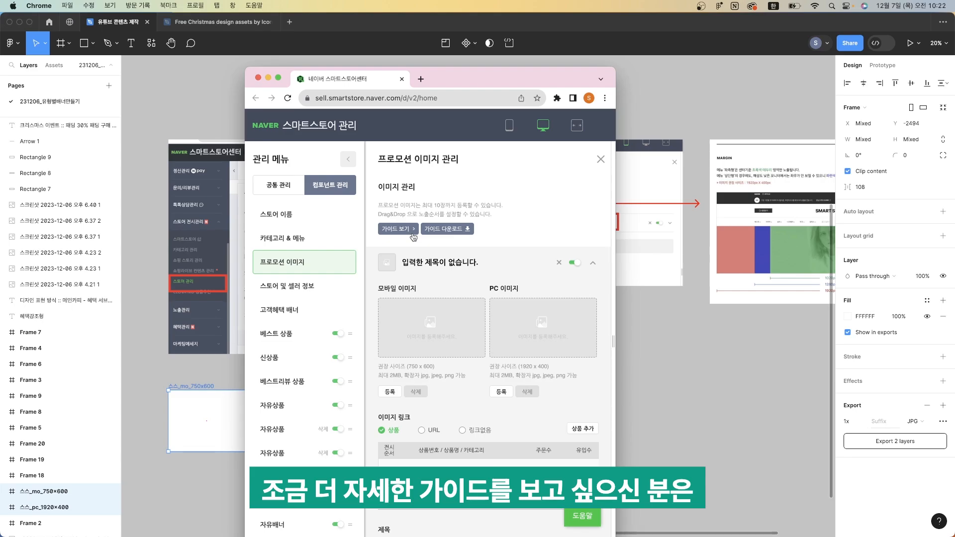
pyautogui.click(413, 237)
pyautogui.scroll(-3, 515, 298)
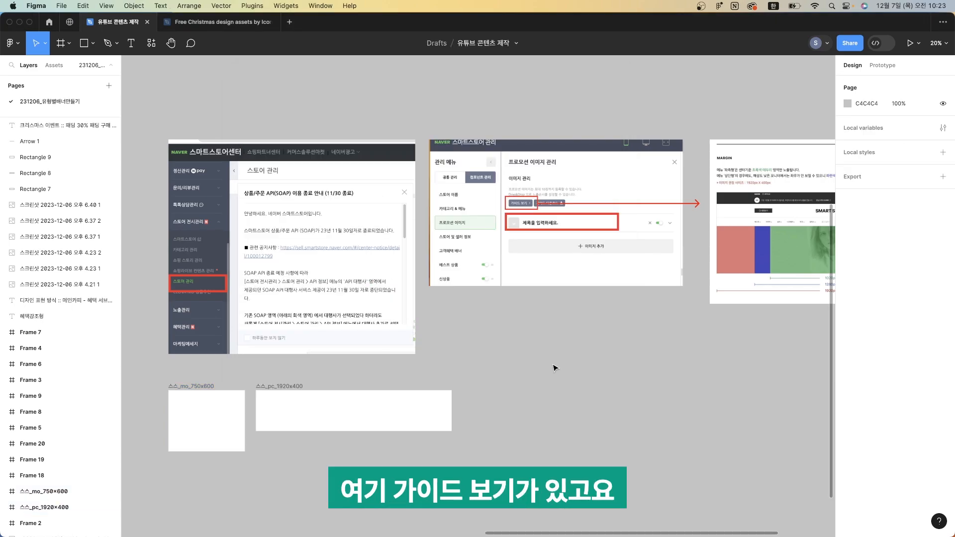
# Duplicate the 스스_mo_750x600 frame beside the PC banner frame, name the copy 스스_썸네일_1000x1000 and make it 1000 by 1000
pyautogui.moveTo(555, 365); pyautogui.dragTo(128, 508)
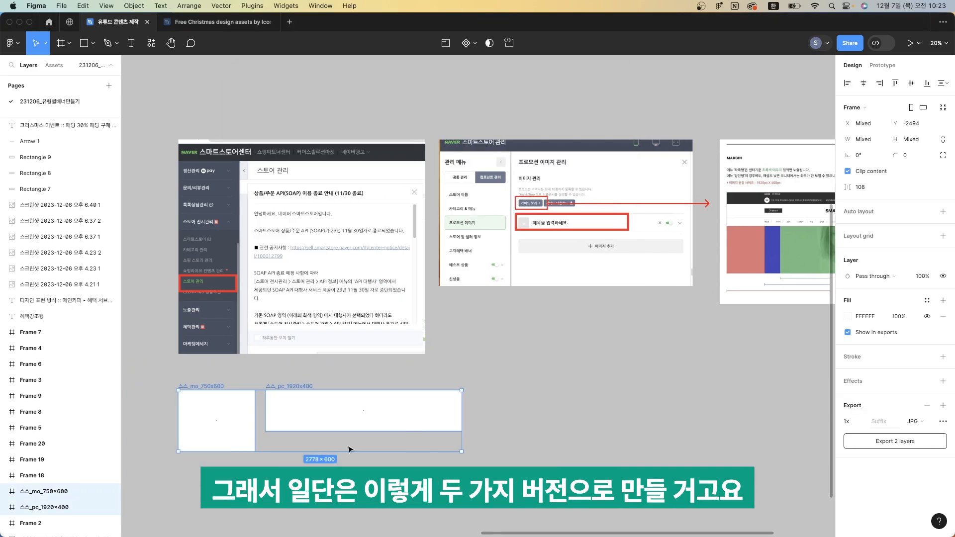
pyautogui.click(486, 388)
pyautogui.click(194, 393)
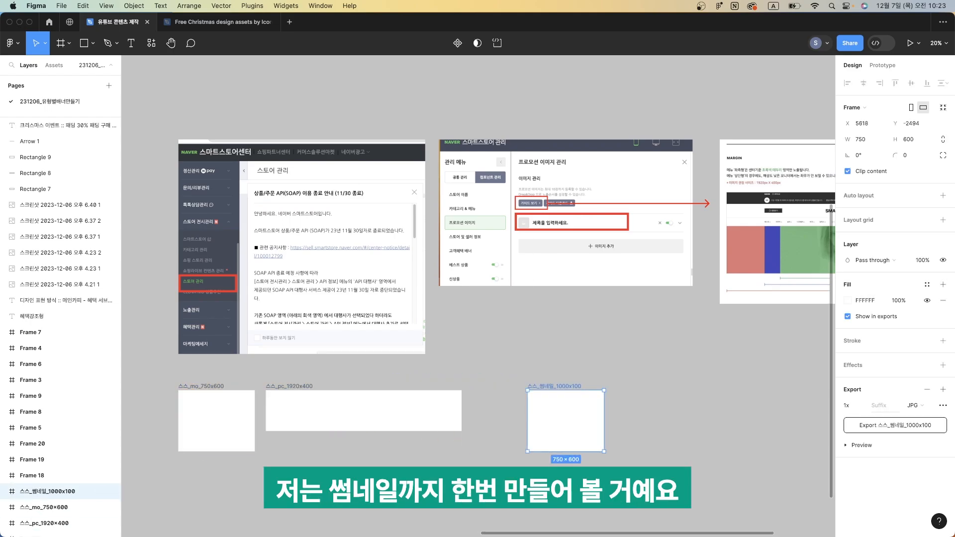
pyautogui.click(861, 139)
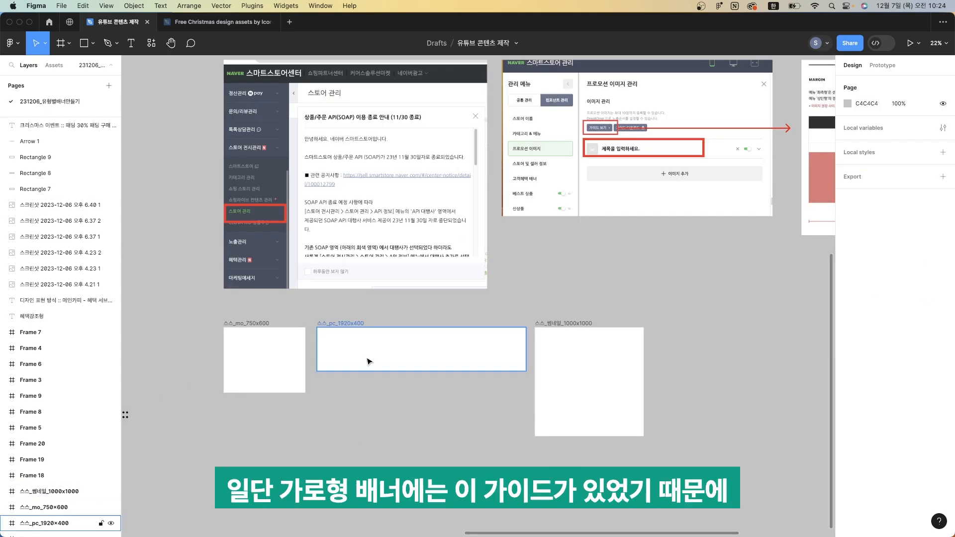
# Examine the margin guide screenshot for the PC banner and return to the empty banner frames
pyautogui.hscroll(8, 369, 362)
pyautogui.scroll(2, 369, 362)
pyautogui.click(619, 192)
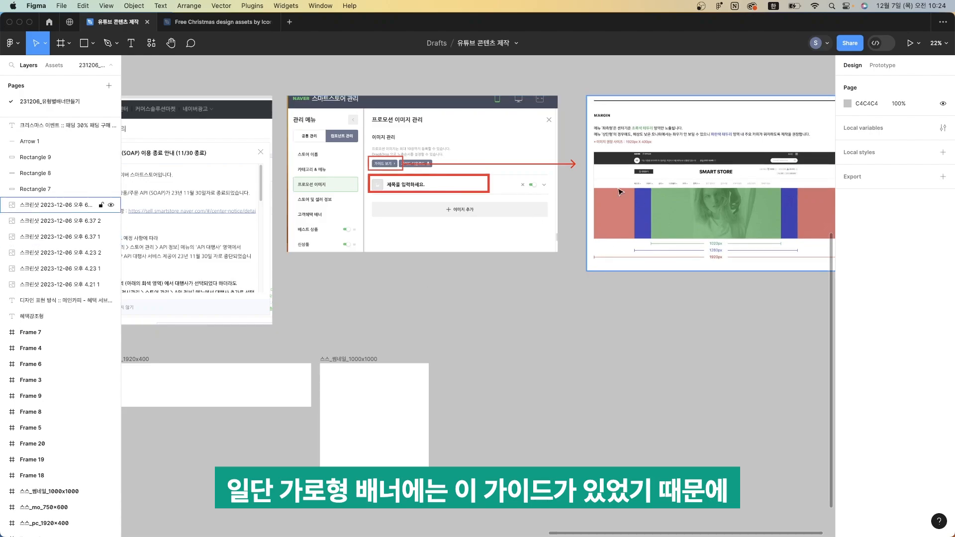
pyautogui.press('Escape')
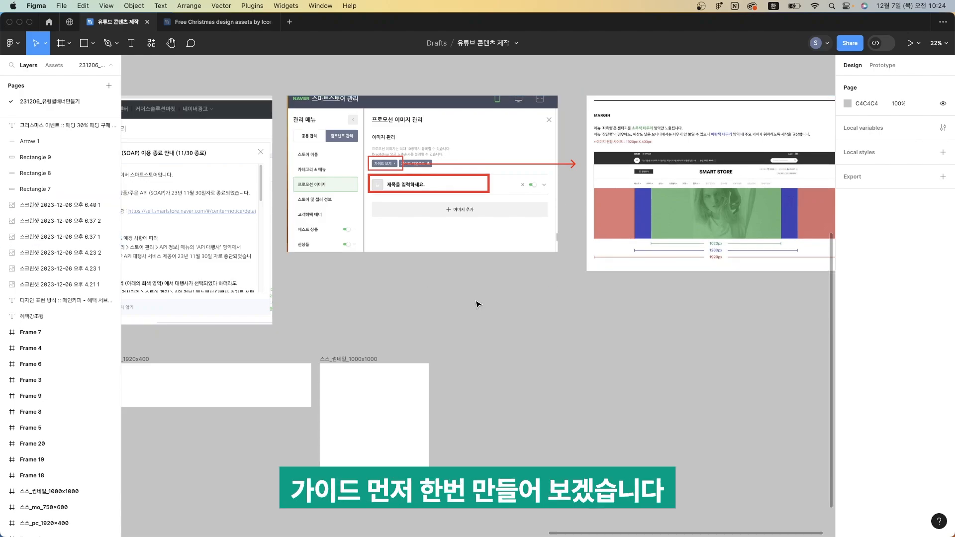
pyautogui.hscroll(-8, 329, 352)
pyautogui.scroll(-3, 329, 352)
pyautogui.scroll(3, 328, 352)
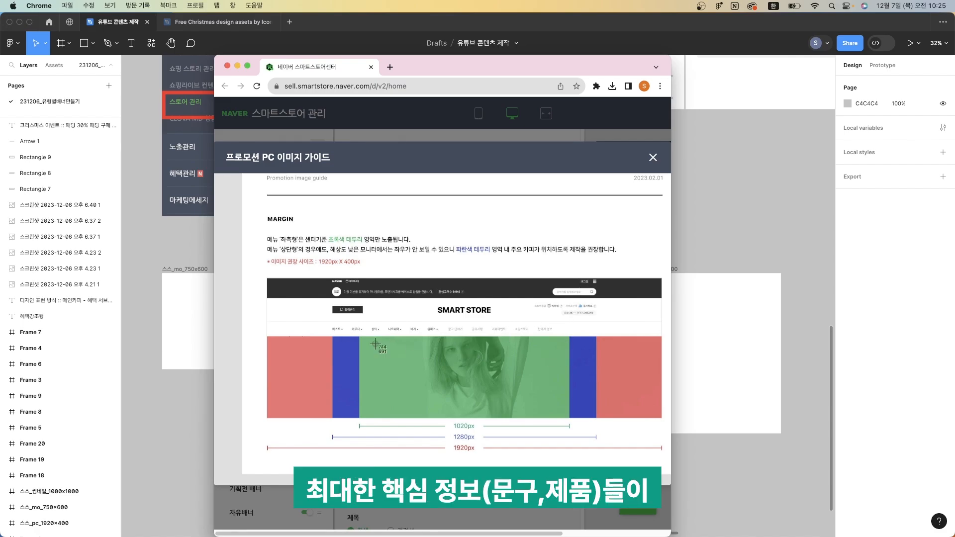
# Place the captured PC image guide on the canvas just below the 스스_pc_1920x400 frame, lined up with the frame's left edge
pyautogui.click(762, 447)
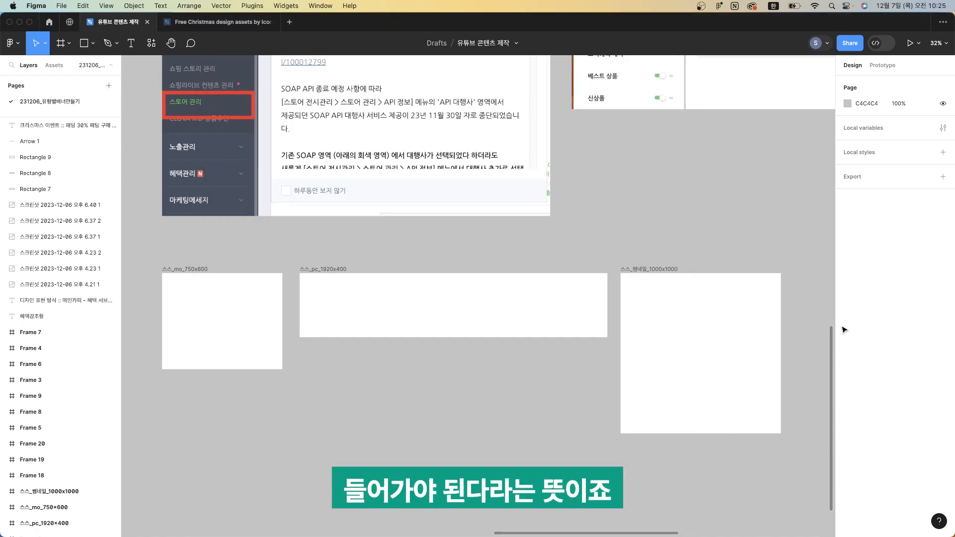
pyautogui.moveTo(649, 147); pyautogui.dragTo(431, 430)
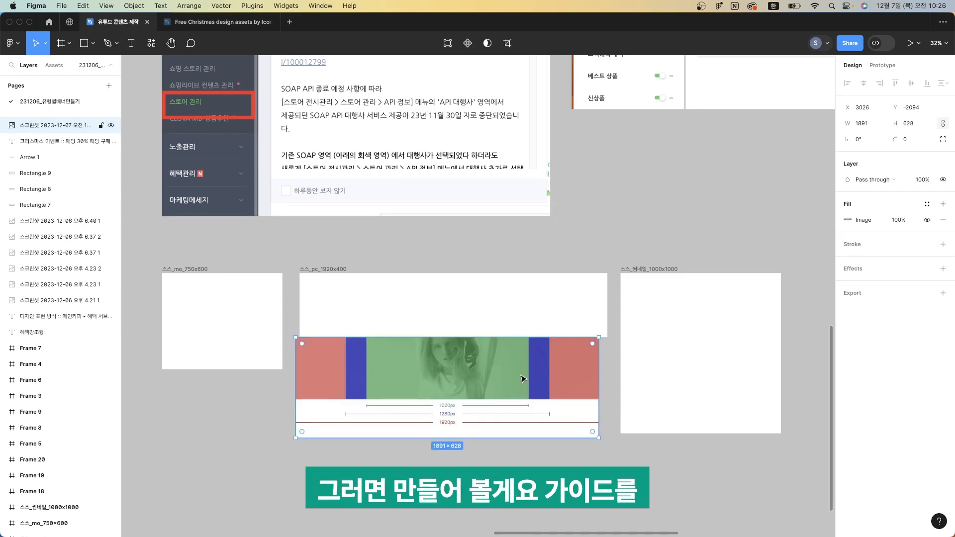
pyautogui.click(493, 324)
pyautogui.moveTo(483, 404); pyautogui.dragTo(487, 417)
pyautogui.click(480, 265)
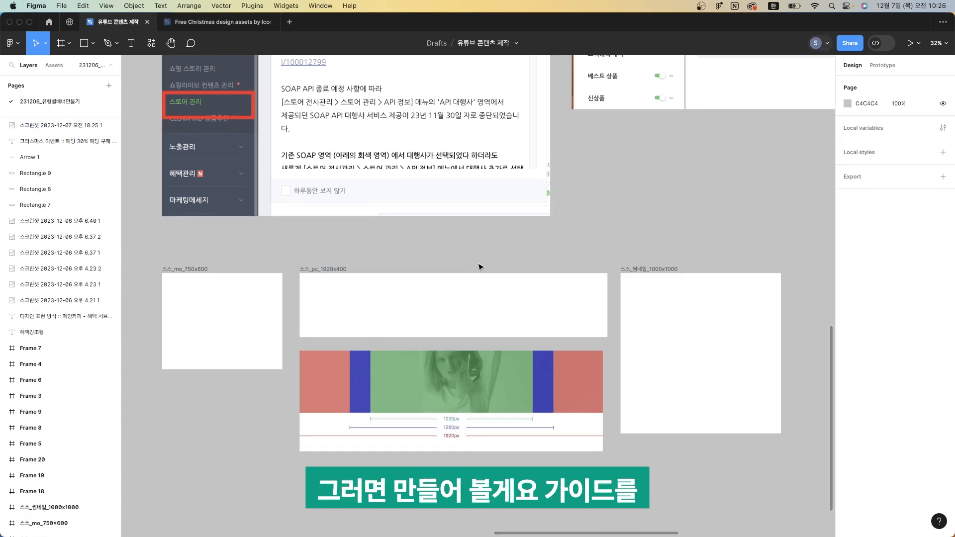
# Draw a rectangle inside the 스스_pc_1920x400 frame and set its width to 1020
pyautogui.press('r')
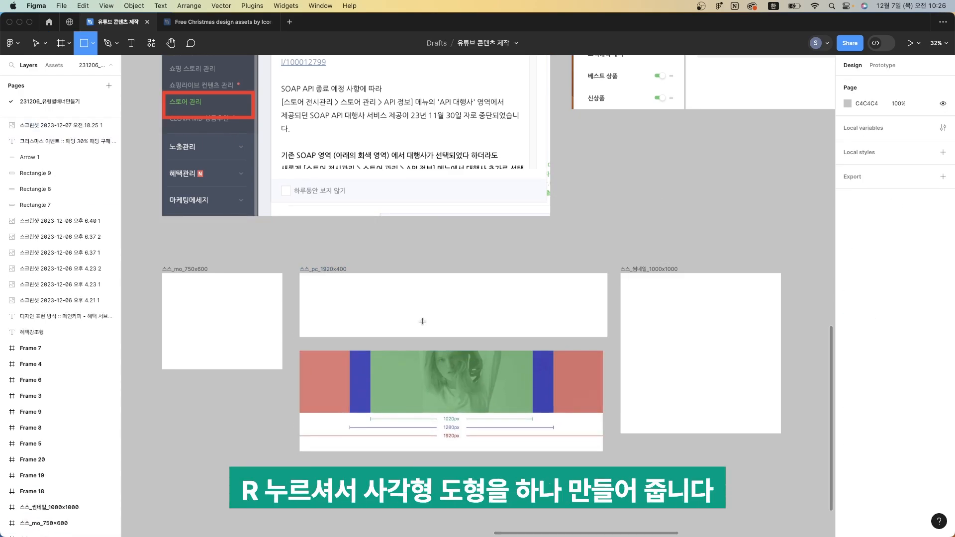
pyautogui.moveTo(423, 299)
pyautogui.mouseDown()
pyautogui.moveTo(472, 304)
pyautogui.moveTo(497, 331)
pyautogui.mouseUp()
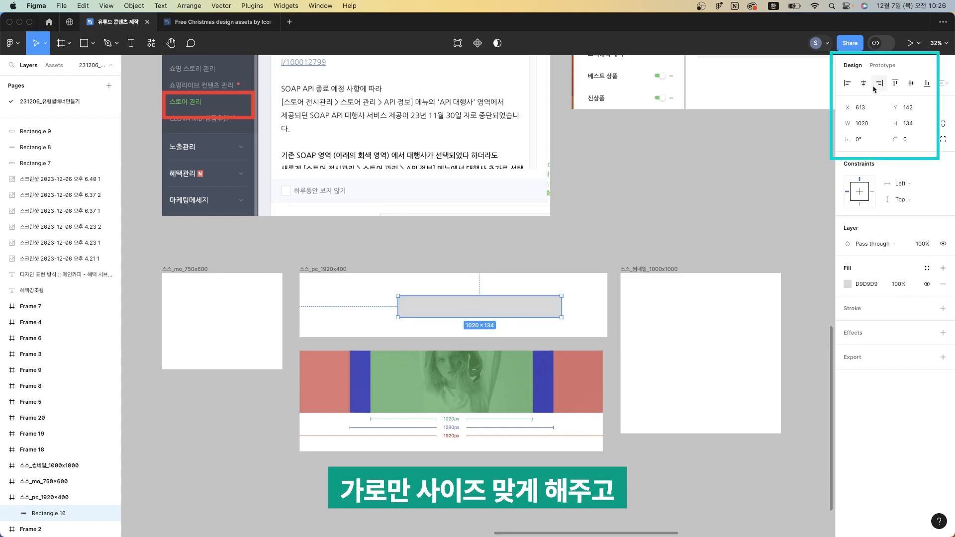
# Centre the rectangle horizontally in the 스스_pc_1920x400 frame and place a vertical ruler guide on its left edge
pyautogui.click(864, 85)
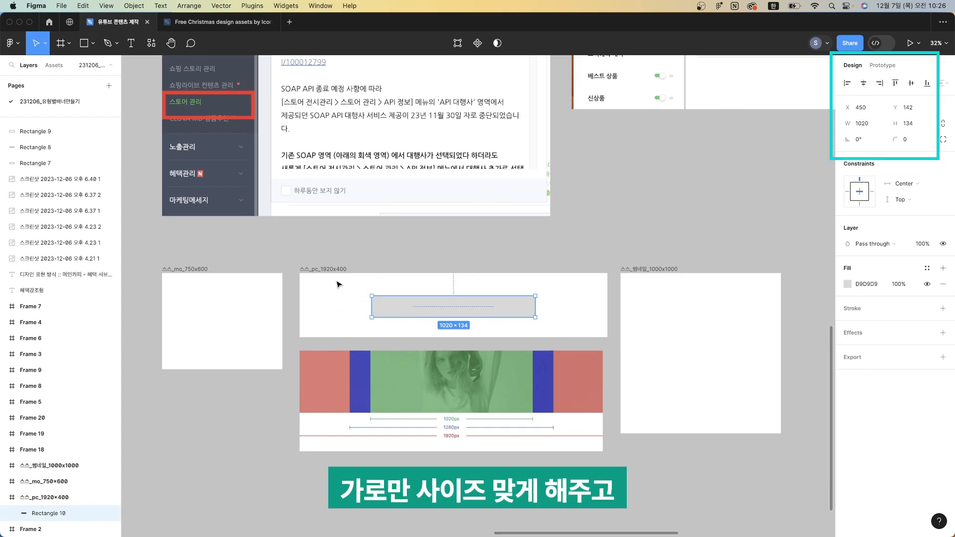
pyautogui.click(400, 259)
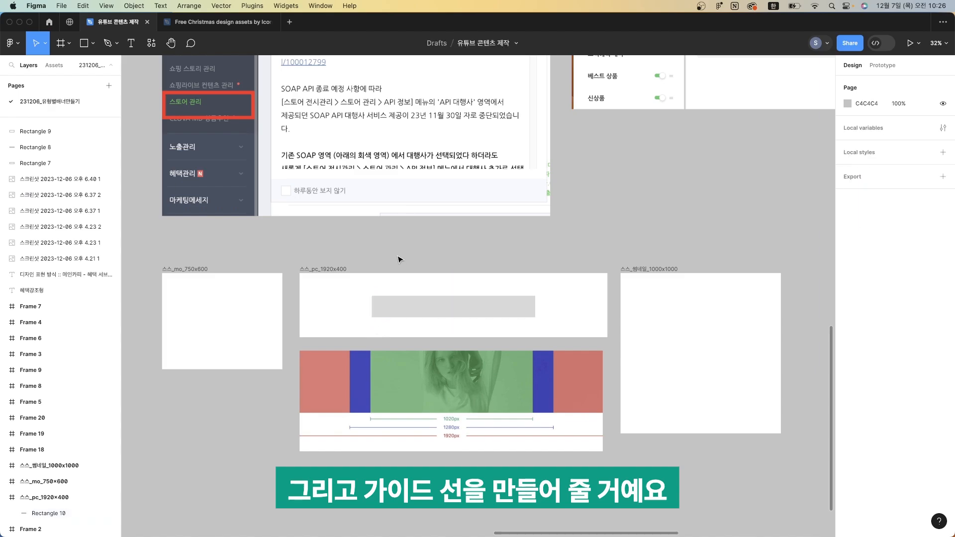
pyautogui.hotkey('shift', 'r')
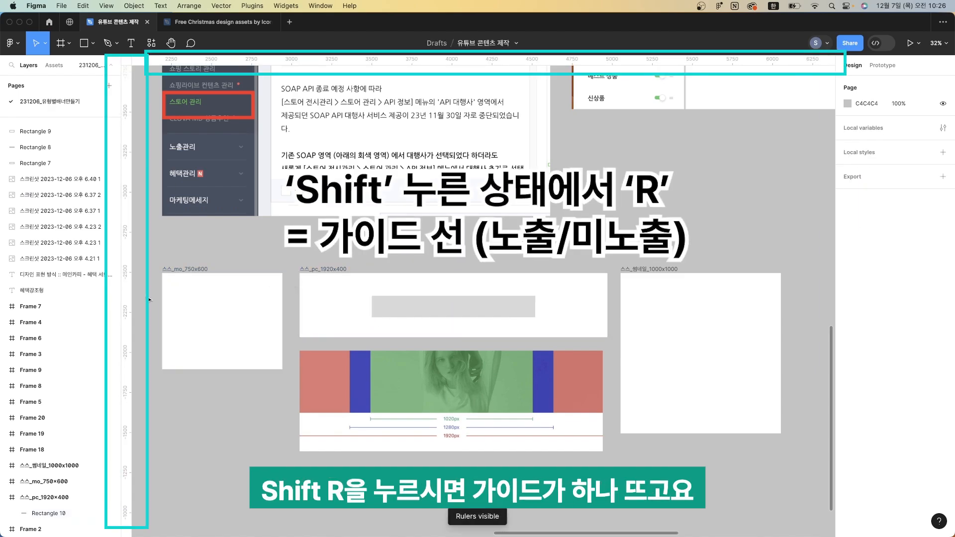
pyautogui.moveTo(126, 320); pyautogui.dragTo(371, 314)
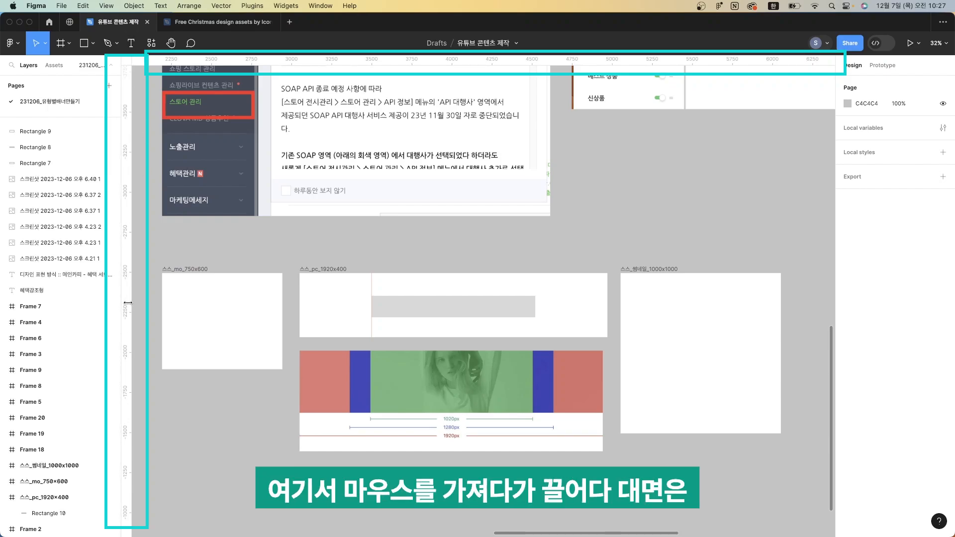
# Place a vertical guide at 1470 in the 스스_pc_1920x400 frame, on the rectangle's right edge
pyautogui.moveTo(130, 303); pyautogui.dragTo(515, 275)
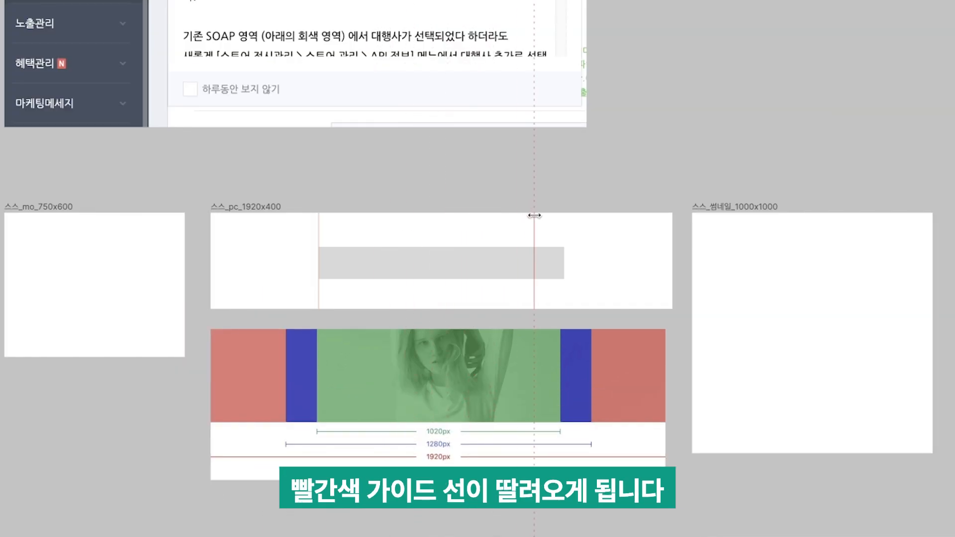
pyautogui.moveTo(534, 216); pyautogui.dragTo(568, 210)
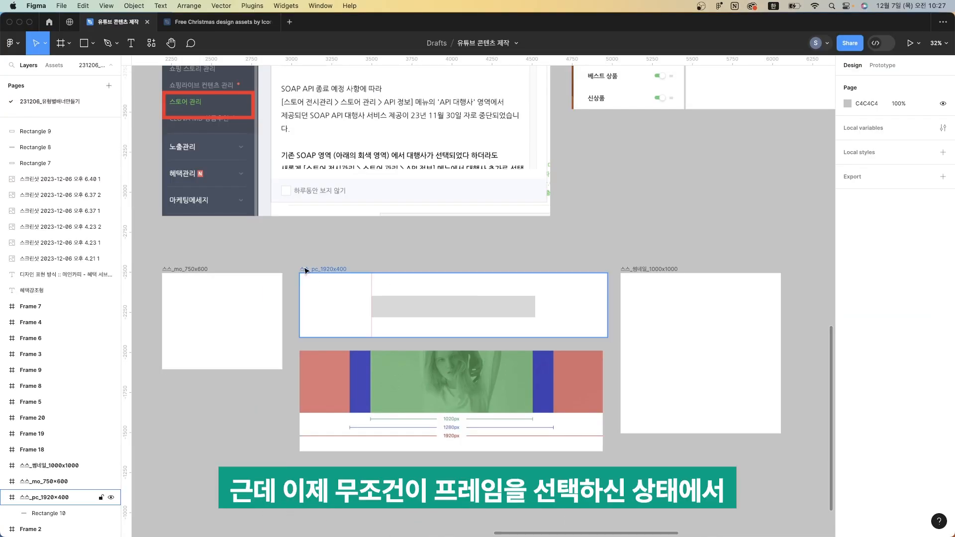
pyautogui.click(306, 269)
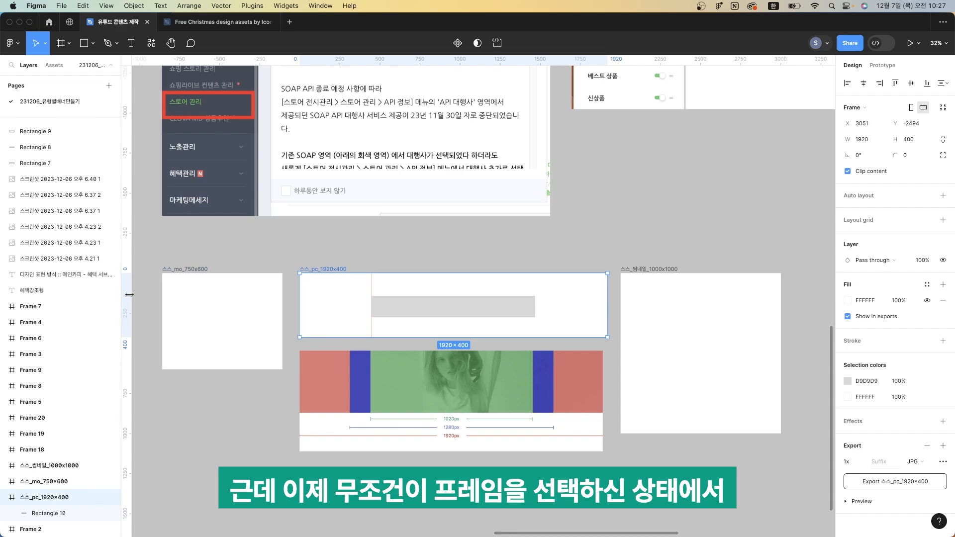
pyautogui.moveTo(130, 294); pyautogui.dragTo(535, 283)
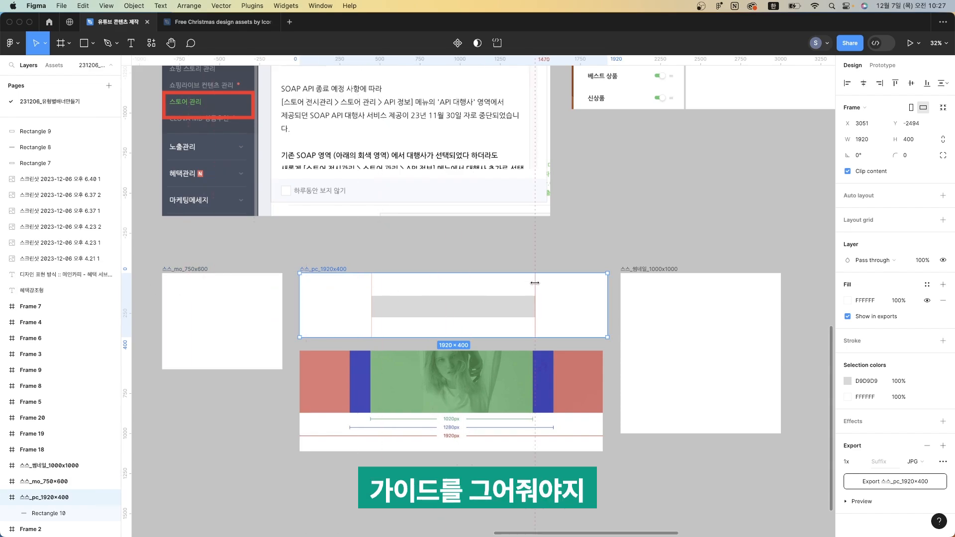
pyautogui.click(502, 241)
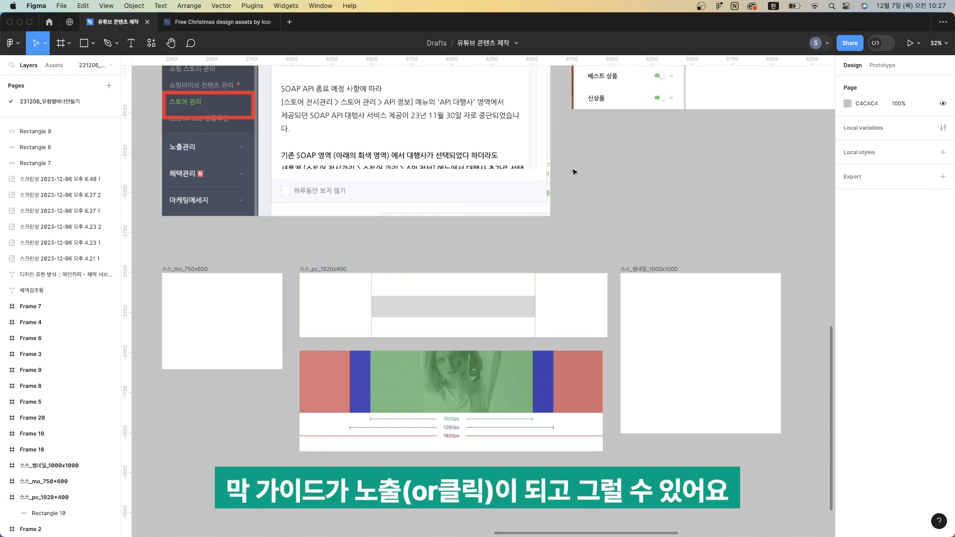
pyautogui.click(331, 269)
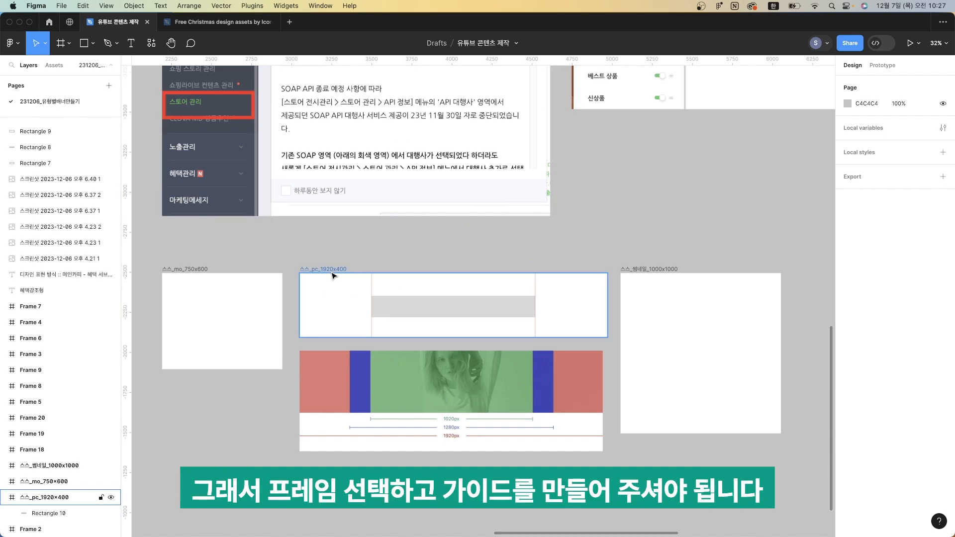
pyautogui.click(383, 259)
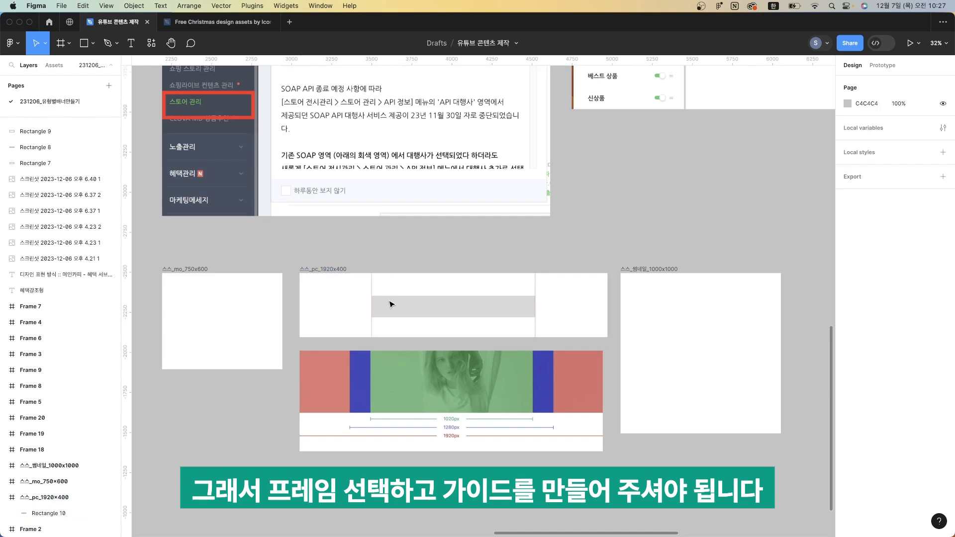
# Set the rectangle's width to 1280, centred in the PC frame, and place vertical guides on its left and right edges
pyautogui.click(395, 311)
pyautogui.click(860, 123)
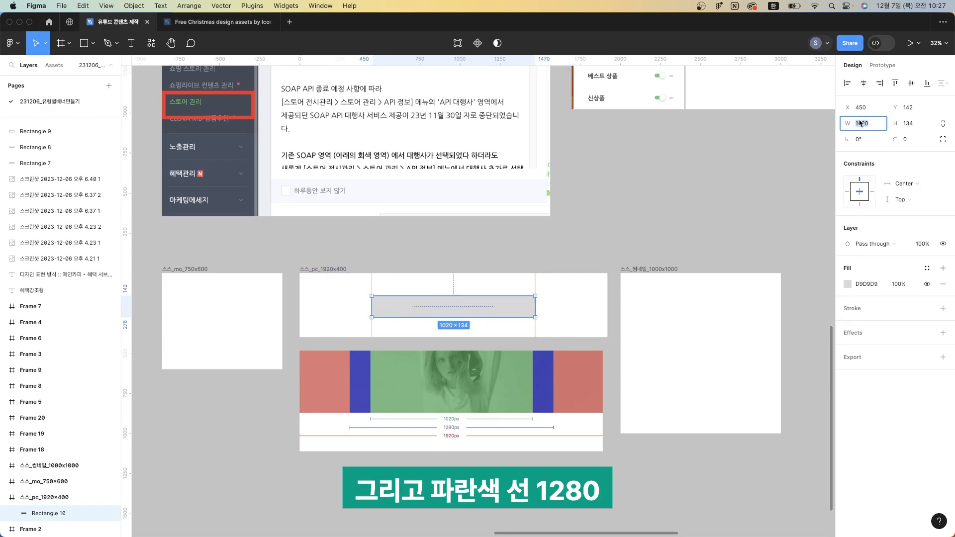
pyautogui.write('1280')
pyautogui.press('Return')
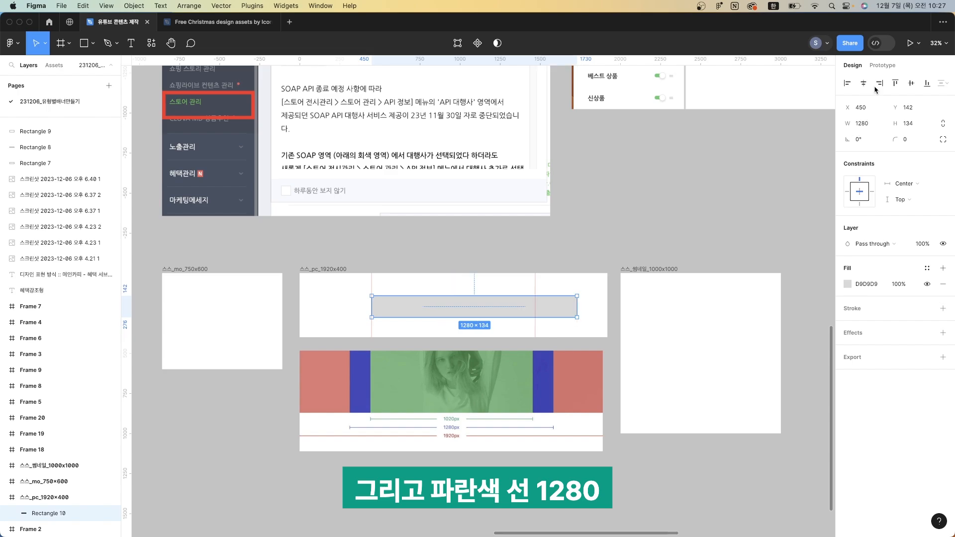
pyautogui.moveTo(371, 302); pyautogui.dragTo(351, 302)
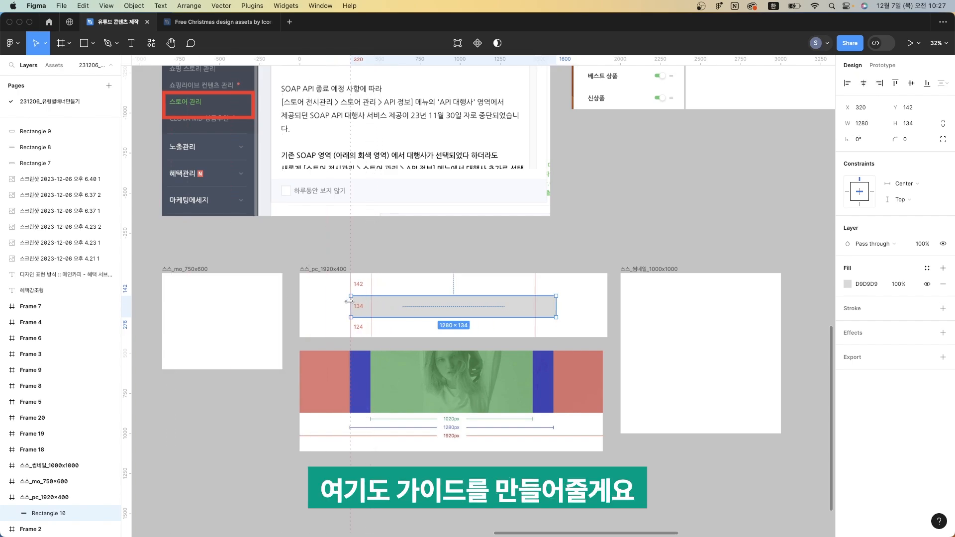
pyautogui.moveTo(127, 302); pyautogui.dragTo(556, 302)
# Delete the helper rectangle and stack the mobile and thumbnail frames below the PC frame, left-aligned with spacing between them
pyautogui.press('Delete')
pyautogui.scroll(2, 429, 335)
pyautogui.moveTo(364, 251); pyautogui.dragTo(552, 342)
pyautogui.press('Escape')
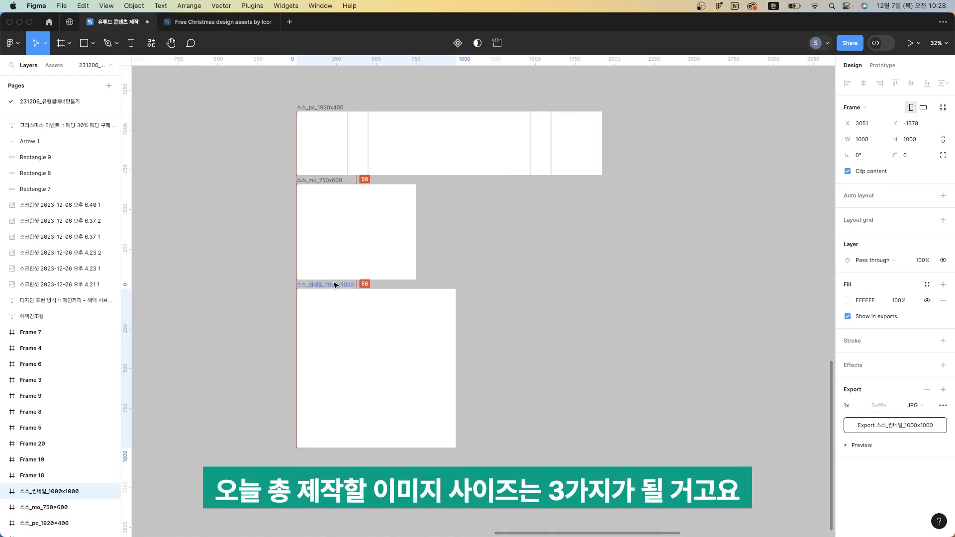
pyautogui.moveTo(335, 285); pyautogui.dragTo(335, 294)
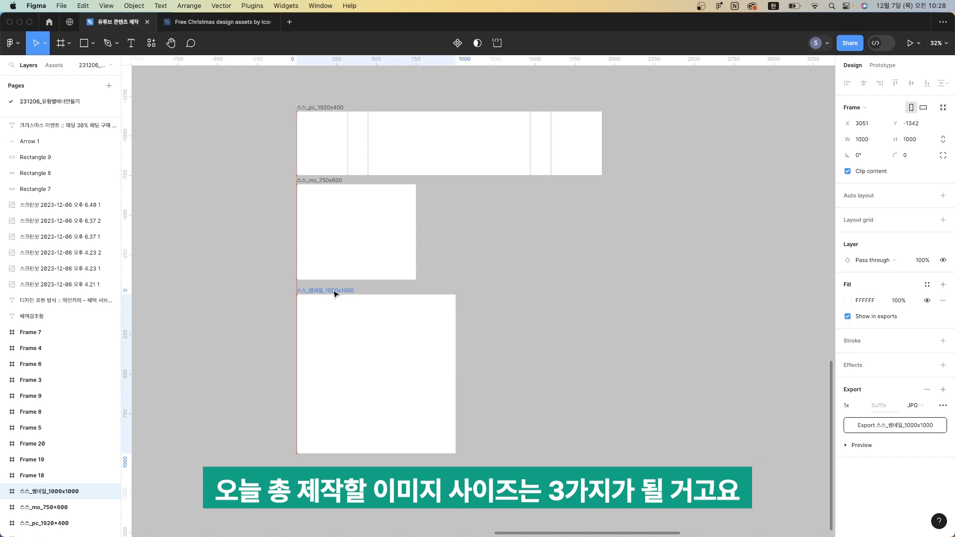
pyautogui.click(559, 308)
# Duplicate the 스스_pc_1920x400 frame with its guides and place the copy below the Christmas event text
pyautogui.scroll(-3, 457, 334)
pyautogui.scroll(-5, 335, 370)
pyautogui.moveTo(502, 388); pyautogui.dragTo(324, 188)
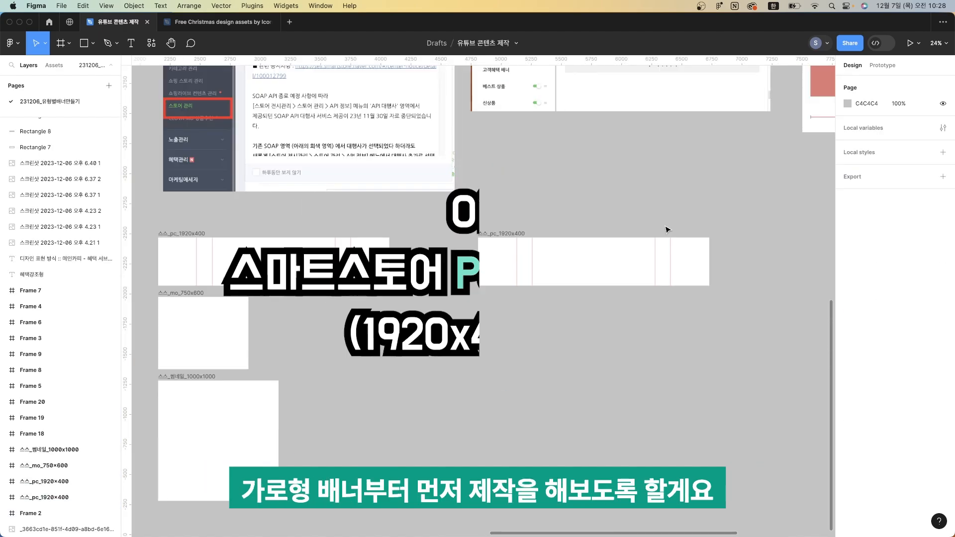
pyautogui.scroll(2, 668, 229)
pyautogui.scroll(-2, 667, 230)
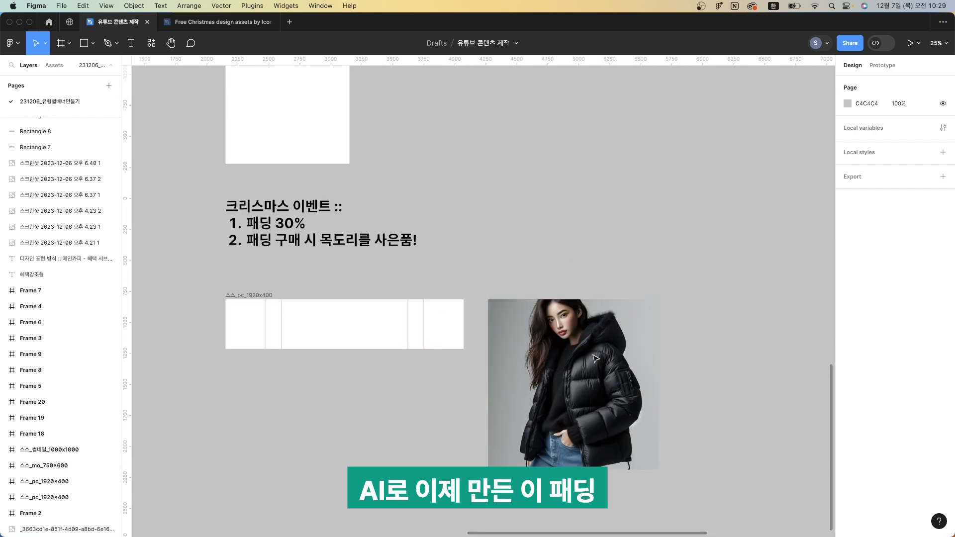
# Try placing the black padding model photo inside the copied PC frame at 454 by 454, slightly right of centre
pyautogui.click(640, 388)
pyautogui.scroll(1, 517, 277)
pyautogui.moveTo(517, 277); pyautogui.dragTo(357, 263)
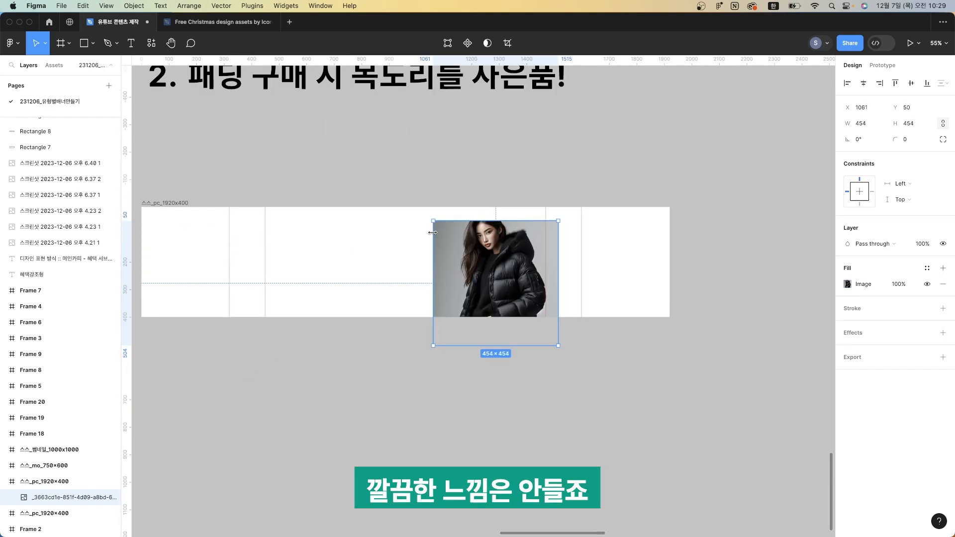
pyautogui.moveTo(491, 260); pyautogui.dragTo(468, 261)
pyautogui.click(386, 192)
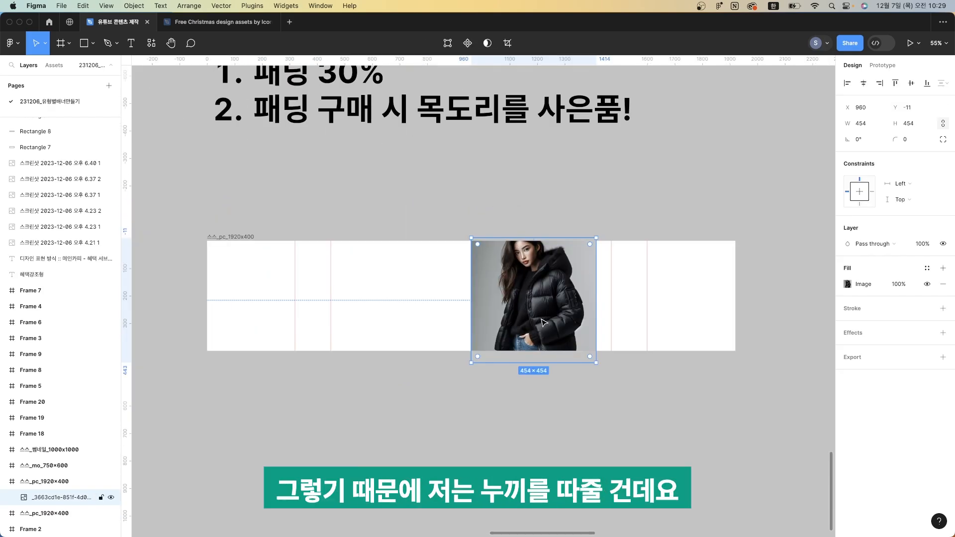
pyautogui.scroll(2, 544, 322)
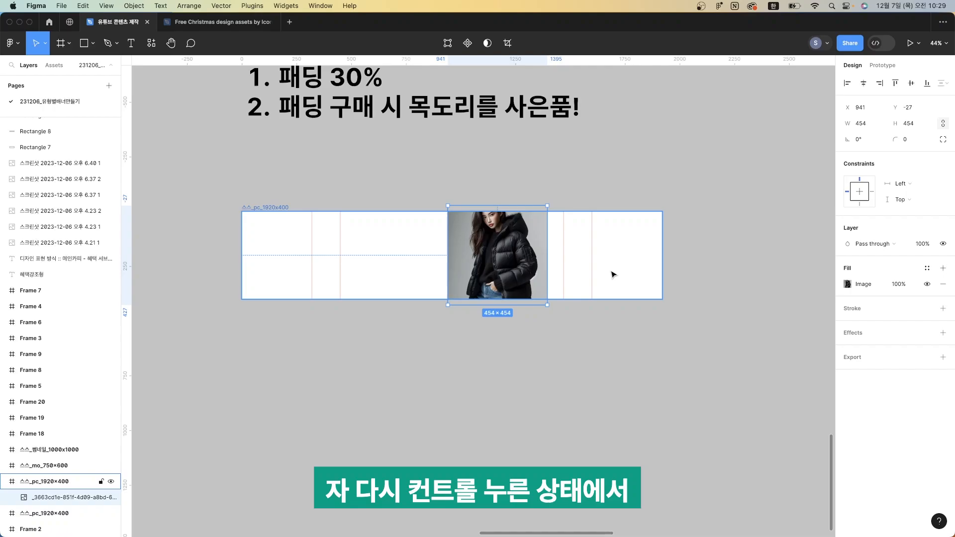
# Undo the photo's moves and resizing to put it back beside the PC frame at its original size
pyautogui.hotkey('ctrl', 'z')
pyautogui.hotkey('ctrl', 'z')
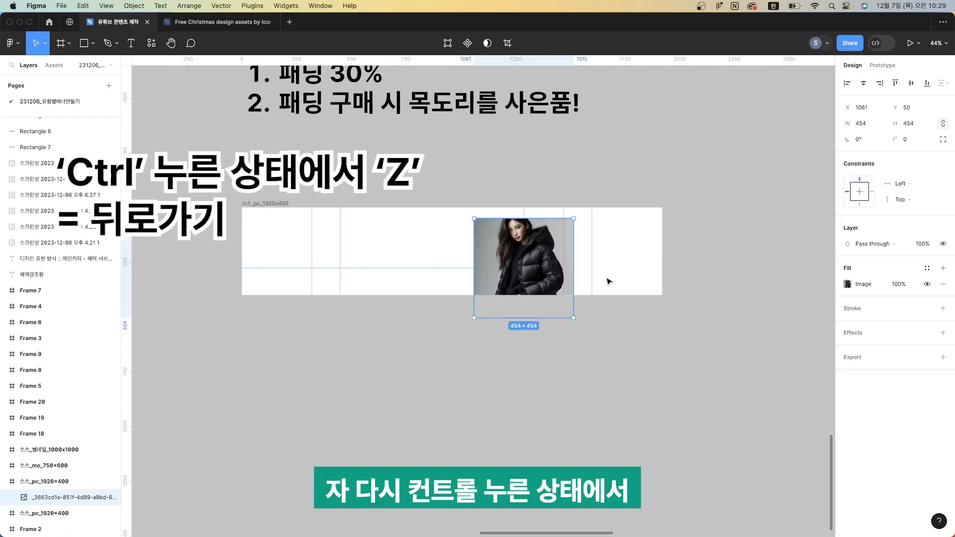
pyautogui.hotkey('ctrl', 'z')
pyautogui.hotkey('ctrl', 'z')
pyautogui.hotkey('ctrl', 'z')
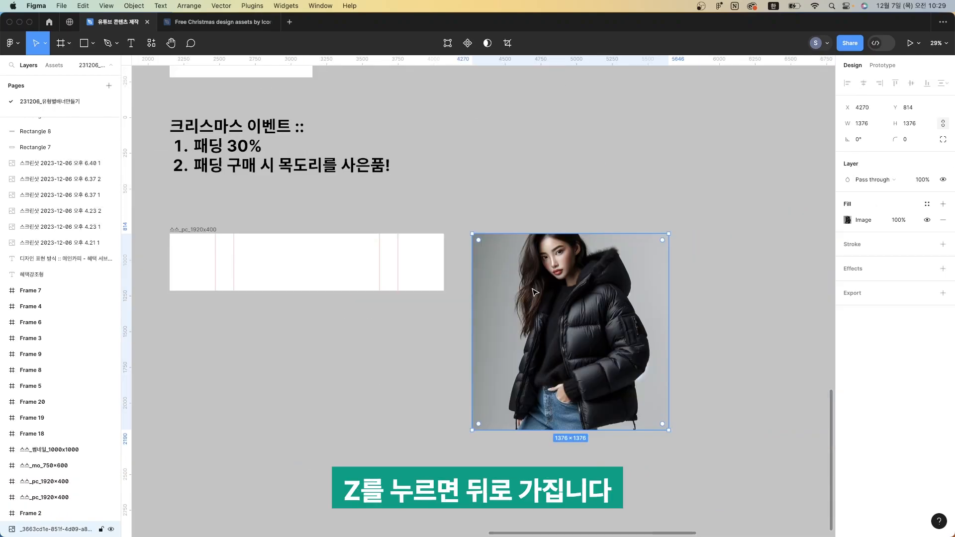
# Find the Remove BG plugin by searching "re" and open its API key settings
pyautogui.scroll(3, 657, 294)
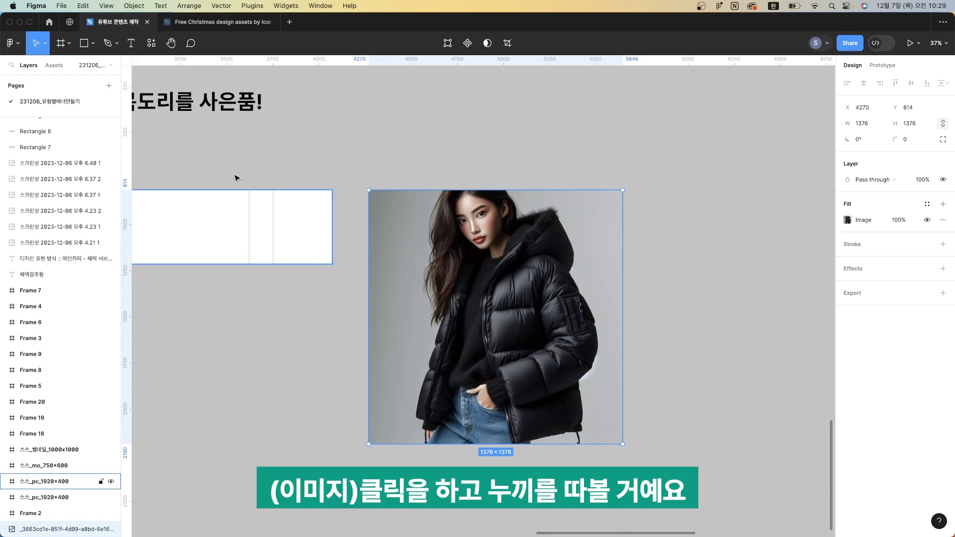
pyautogui.click(153, 46)
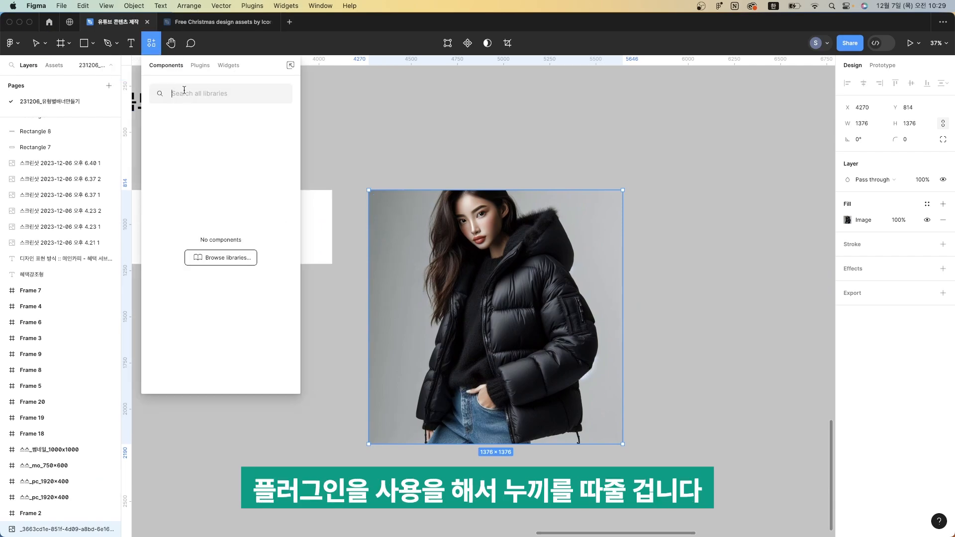
pyautogui.click(200, 66)
pyautogui.write('re')
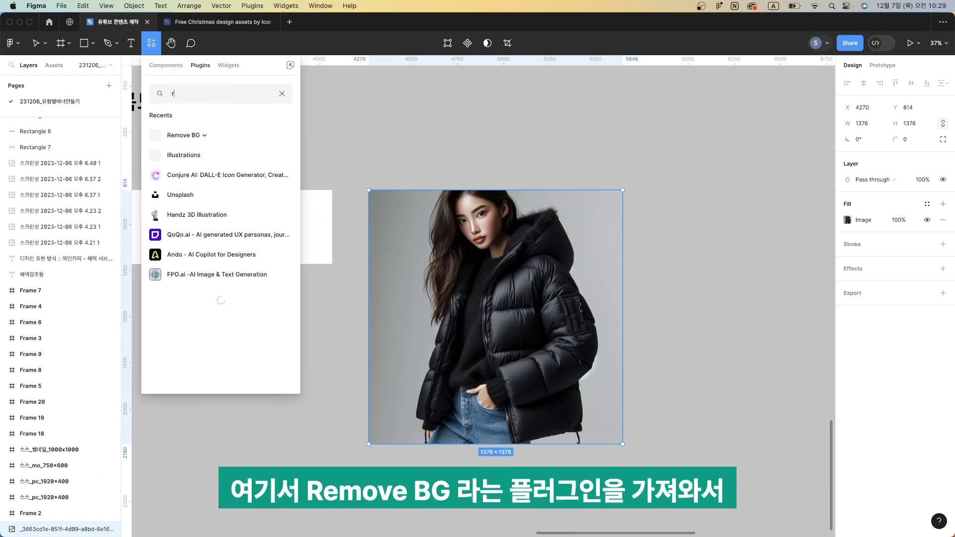
pyautogui.click(187, 138)
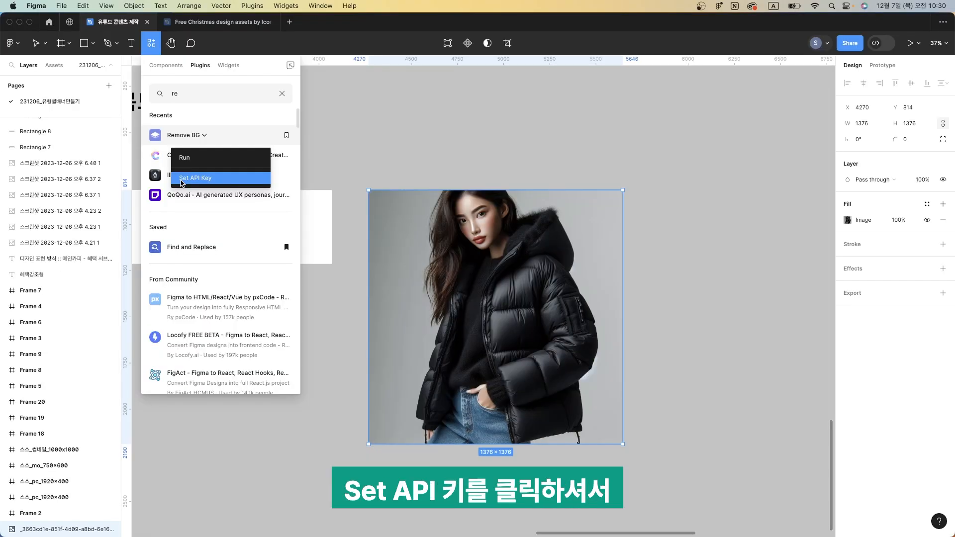
pyautogui.click(182, 183)
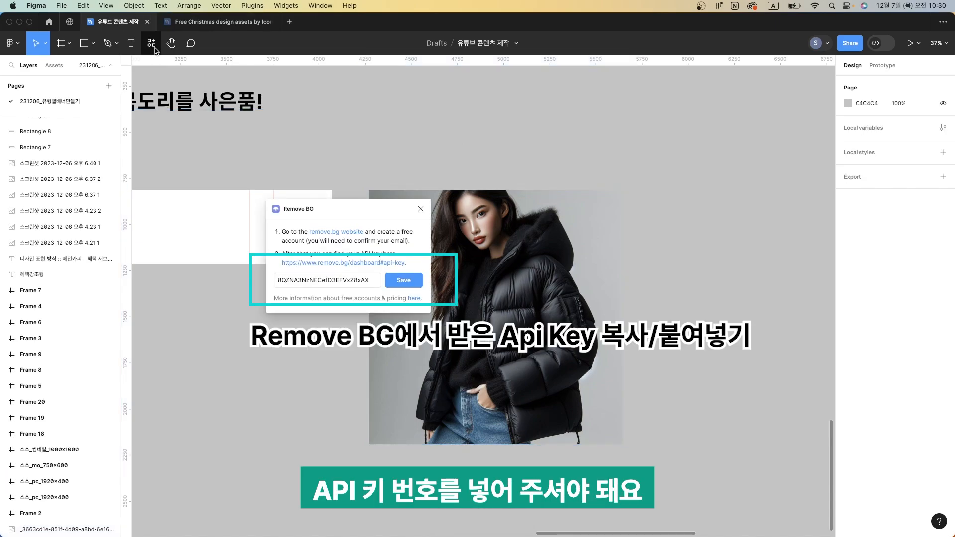
pyautogui.doubleClick(341, 280)
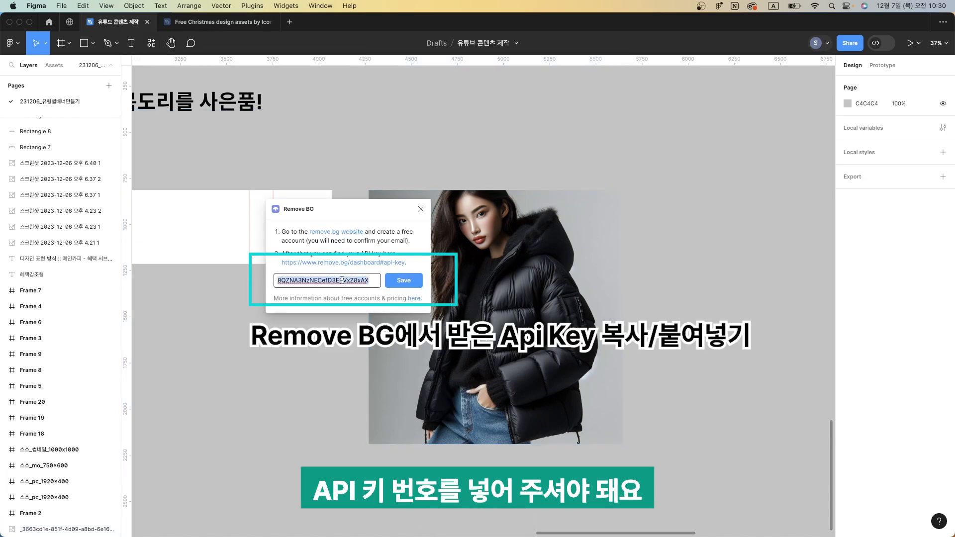
# Open the remove.bg website from the plugin dialog, log in and view the account's API keys section
pyautogui.click(335, 234)
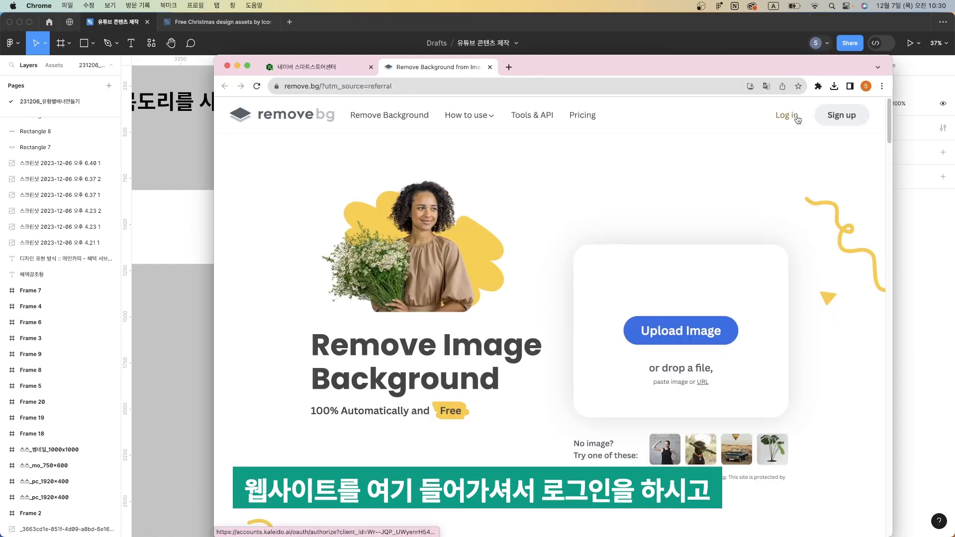
pyautogui.click(794, 122)
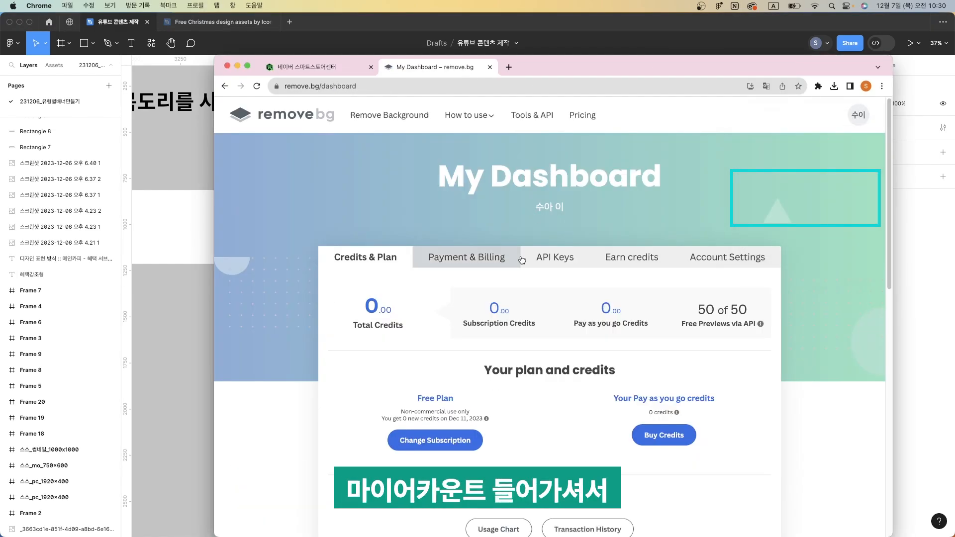
pyautogui.click(553, 262)
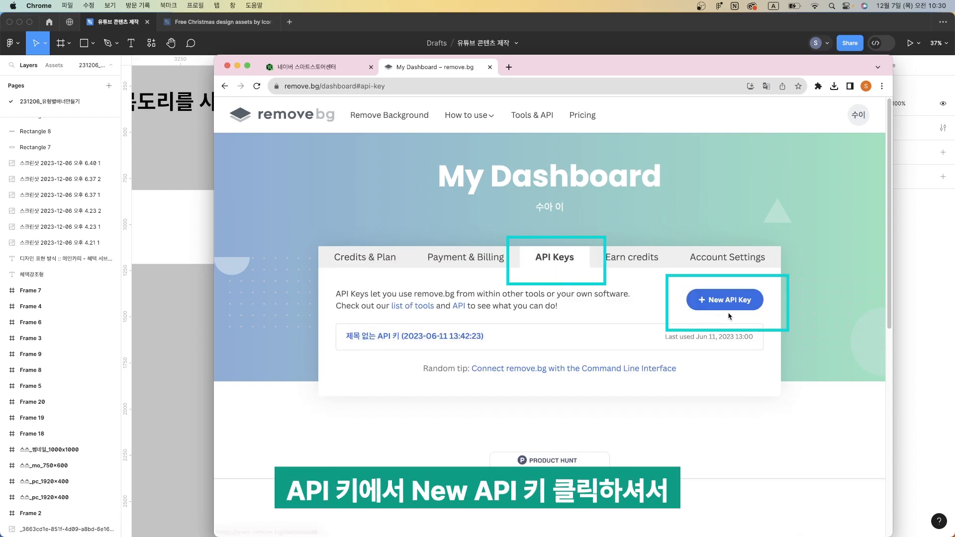
# Close the remove.bg page, return to the banner design and run Remove BG on the black padding model photo
pyautogui.click(490, 67)
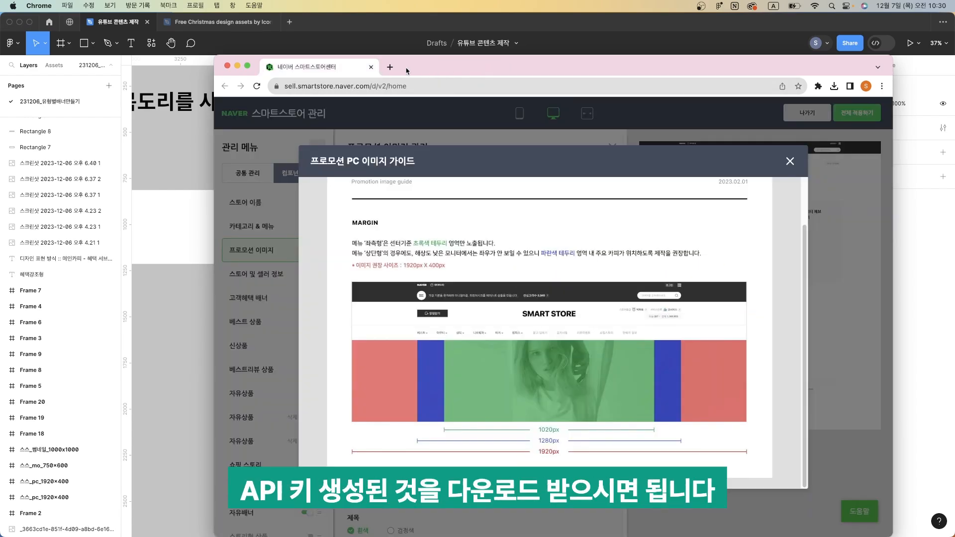
pyautogui.click(238, 67)
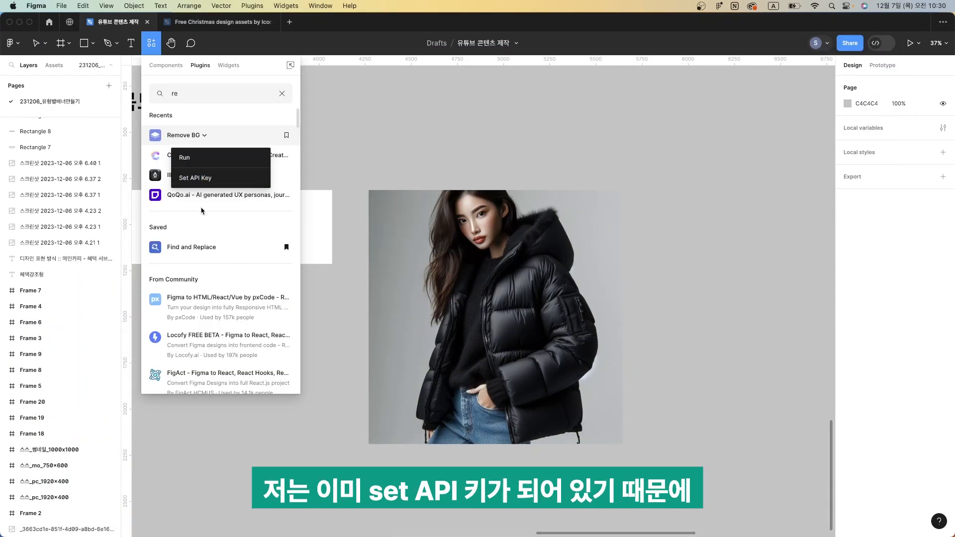
pyautogui.click(208, 161)
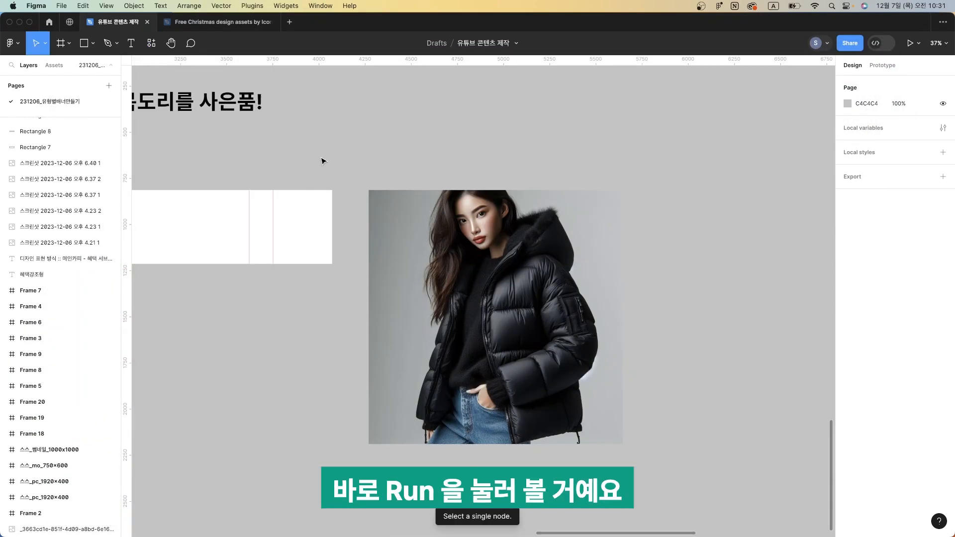
pyautogui.click(433, 234)
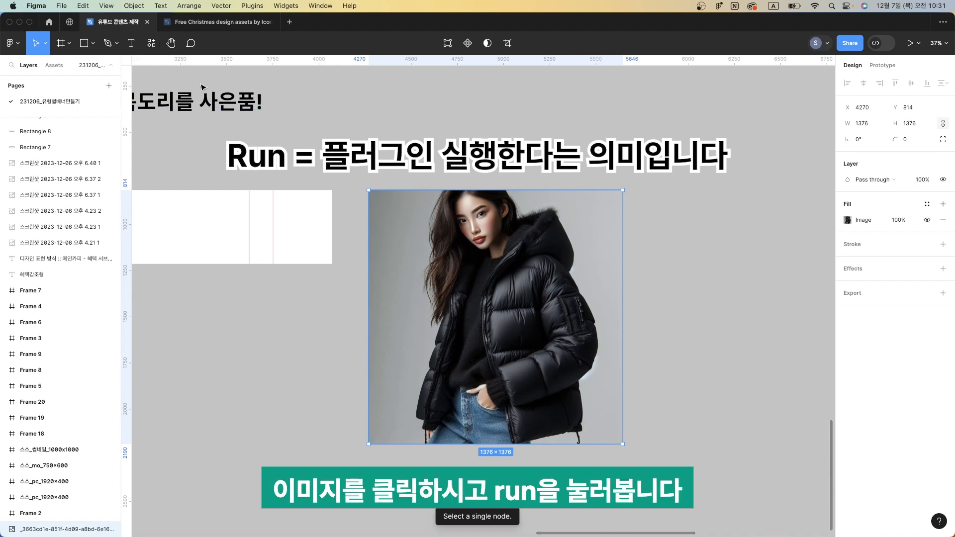
pyautogui.click(151, 43)
pyautogui.click(224, 131)
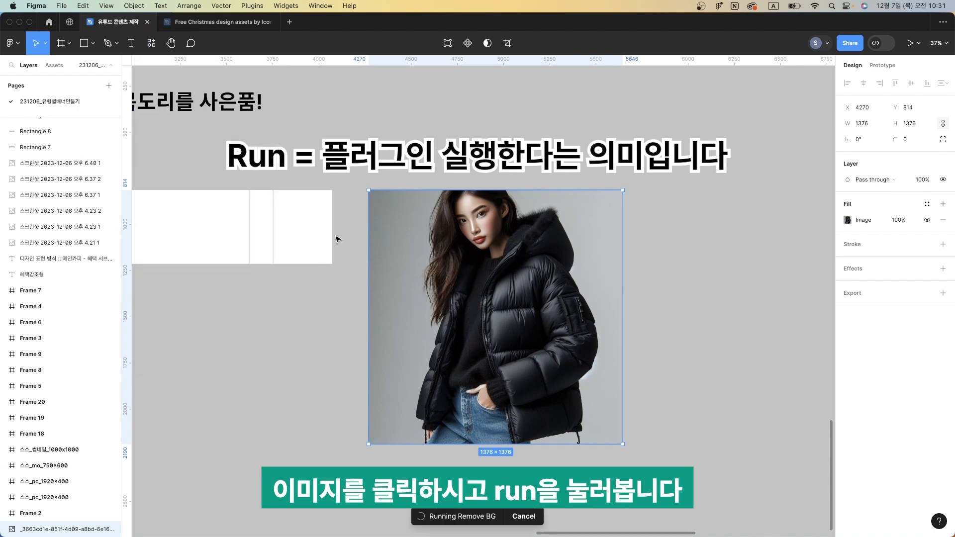
pyautogui.click(542, 183)
pyautogui.click(585, 227)
# Inspect the cut-out's hair and hood edges, and place the model photo inside the PC frame with a copy beside the event notes
pyautogui.scroll(5, 554, 211)
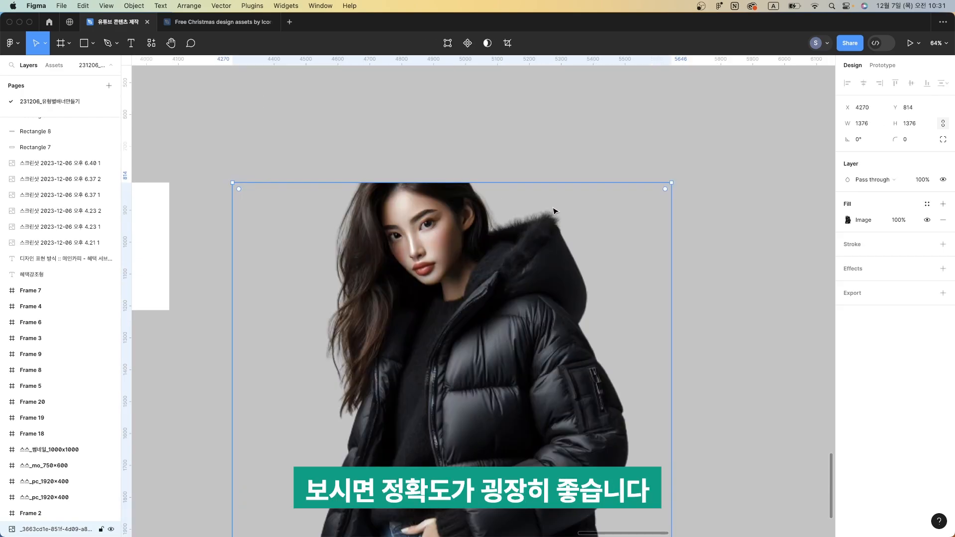
pyautogui.scroll(3, 554, 212)
pyautogui.click(571, 236)
pyautogui.scroll(-2, 552, 308)
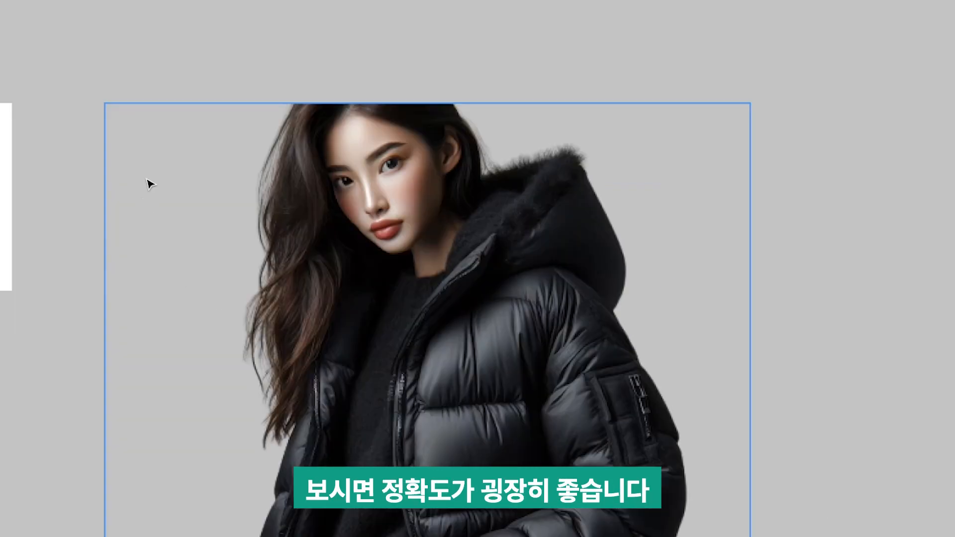
pyautogui.moveTo(302, 313); pyautogui.dragTo(314, 357)
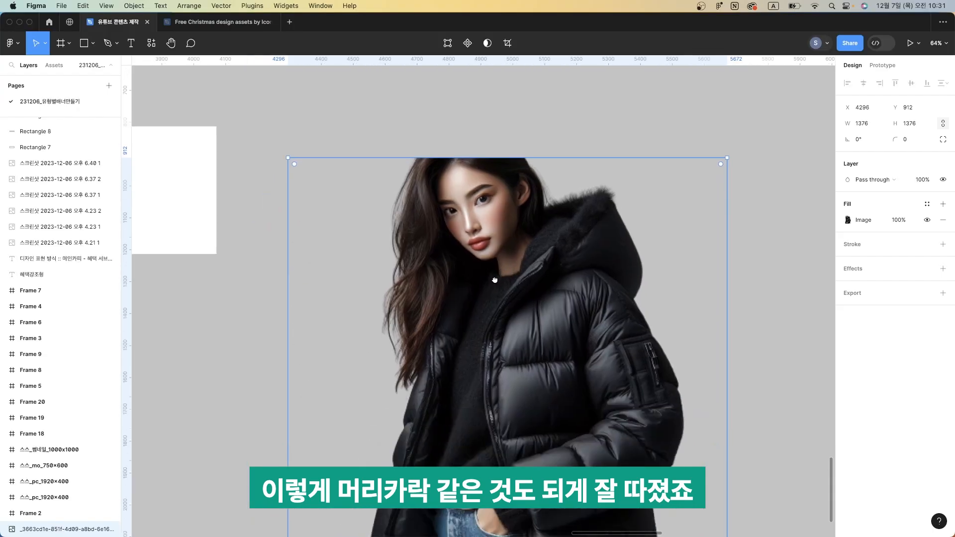
pyautogui.scroll(-2, 421, 330)
pyautogui.moveTo(698, 390); pyautogui.dragTo(575, 362)
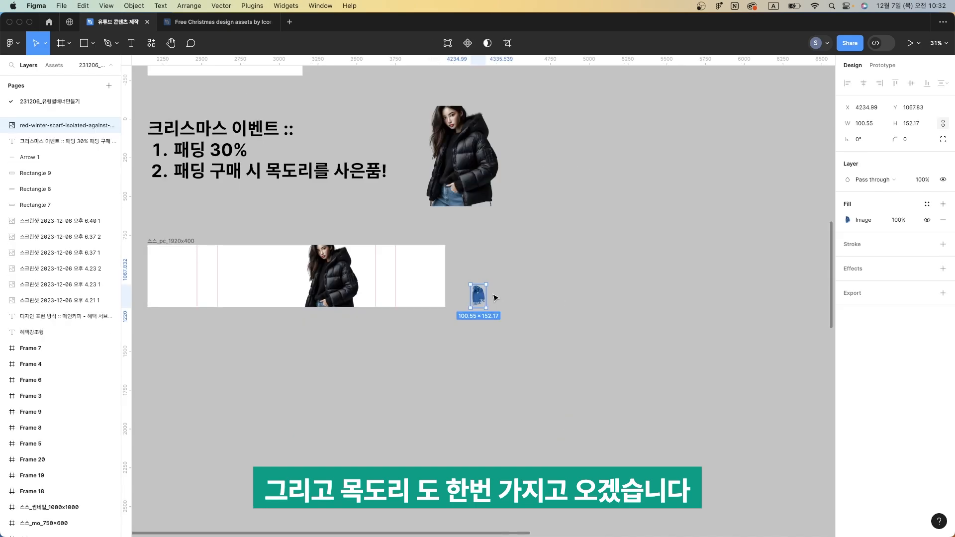
# Place the blue scarf beside the upper model photo and a 230 by 348 copy inside the PC frame, just left of the model
pyautogui.moveTo(497, 298); pyautogui.dragTo(544, 160)
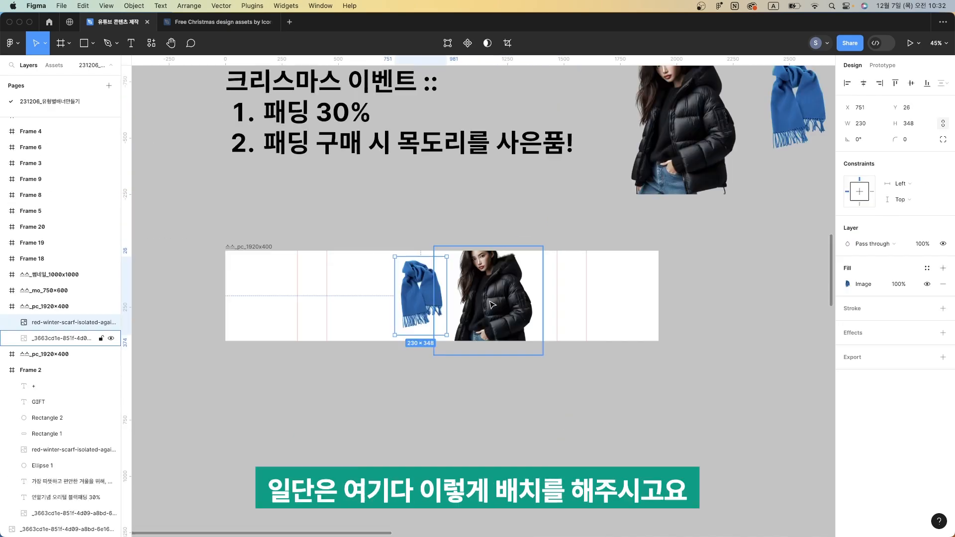
pyautogui.moveTo(448, 311); pyautogui.dragTo(495, 311)
pyautogui.click(377, 303)
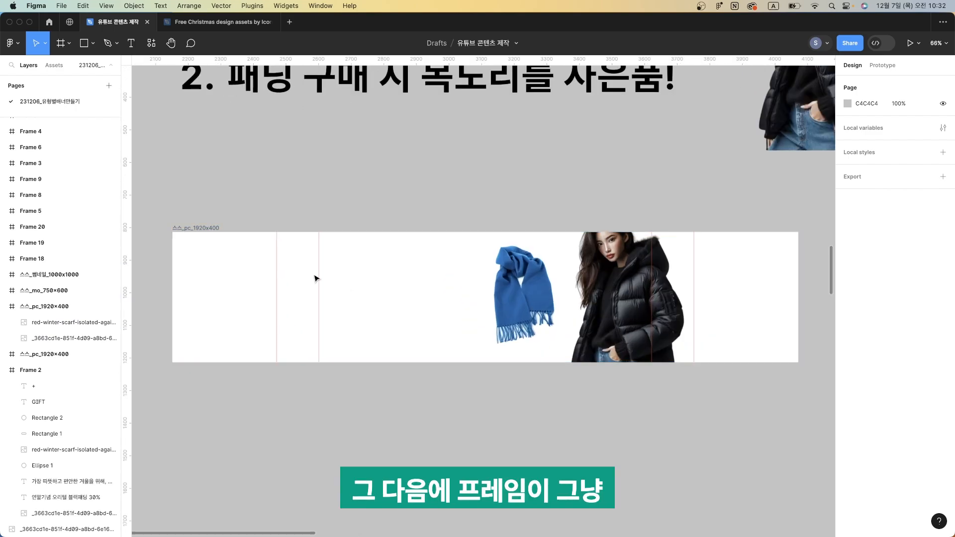
# Move the PC frame slightly down and shift the model photo inside it about 60 px left, towards the scarf
pyautogui.click(199, 245)
pyautogui.moveTo(197, 252); pyautogui.dragTo(198, 246)
pyautogui.click(204, 239)
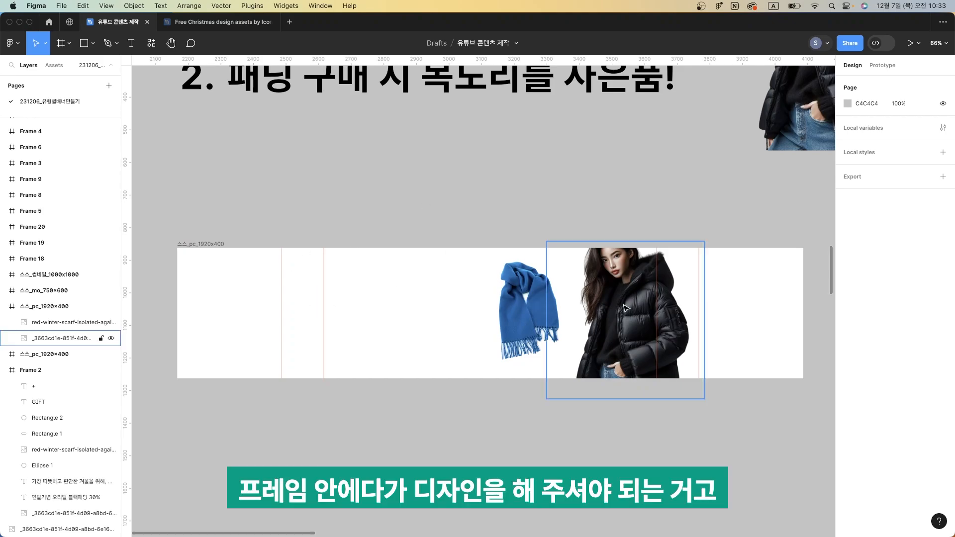
pyautogui.moveTo(631, 320); pyautogui.dragTo(612, 321)
pyautogui.click(350, 239)
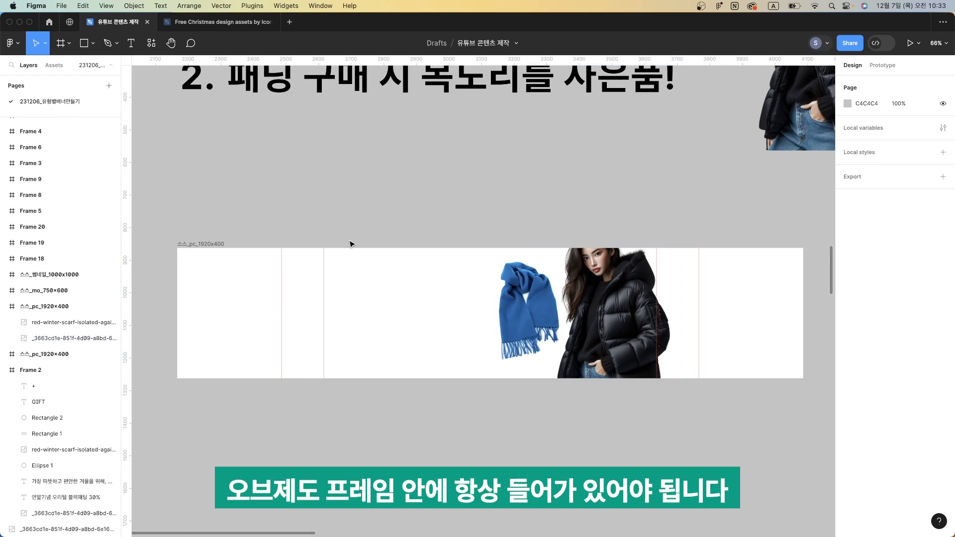
# Select the PC frame and try moving the model photo out below it
pyautogui.click(212, 255)
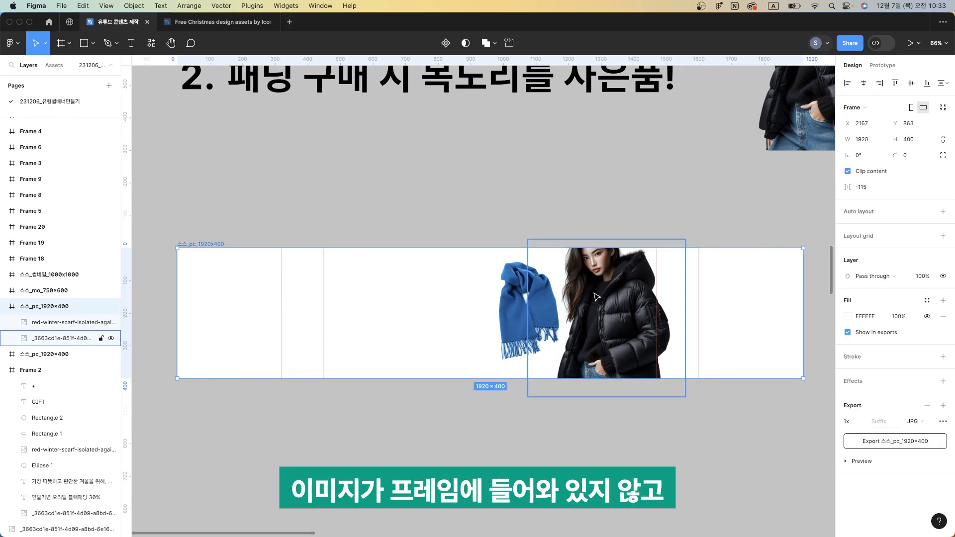
pyautogui.moveTo(596, 294); pyautogui.dragTo(573, 441)
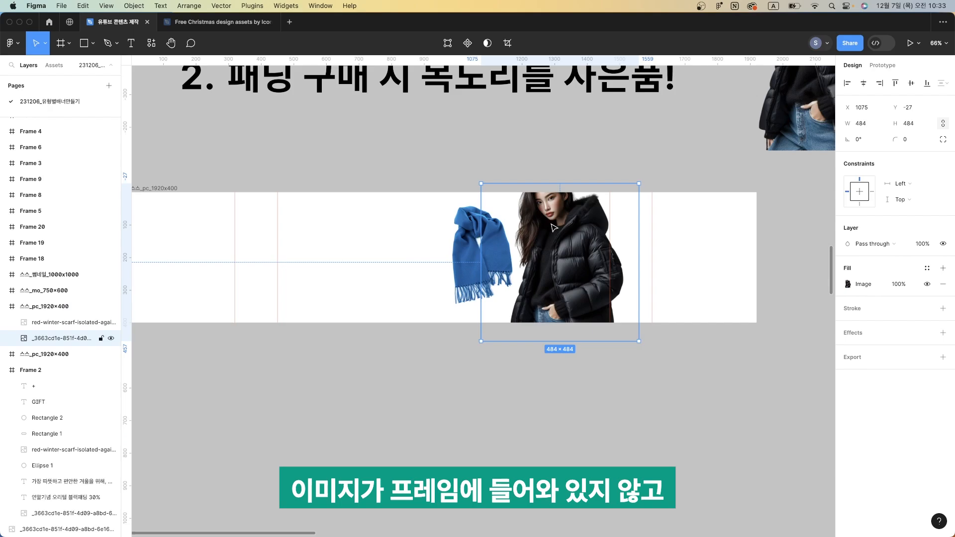
pyautogui.moveTo(579, 224); pyautogui.dragTo(551, 294)
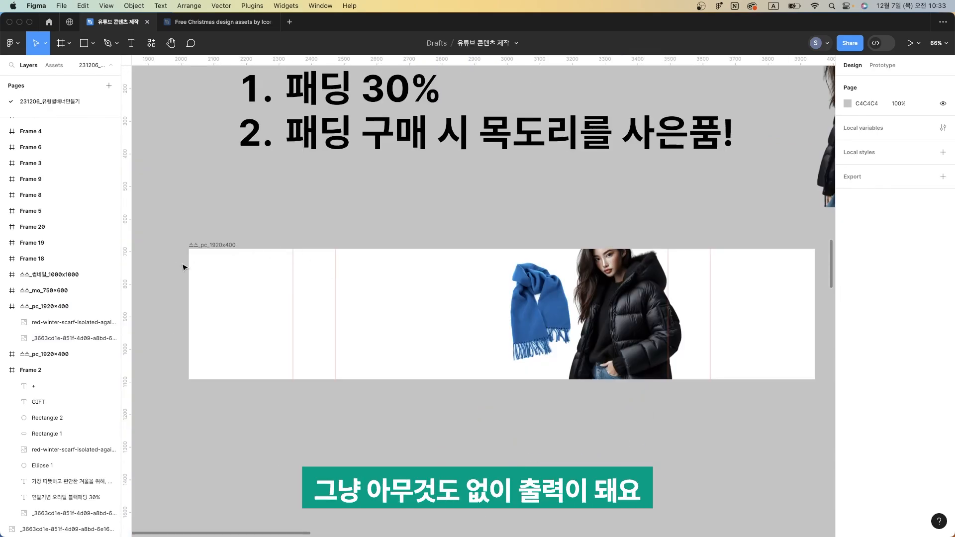
# Move the PC frame with its images about 208 px right and 231 px down on the canvas
pyautogui.click(191, 267)
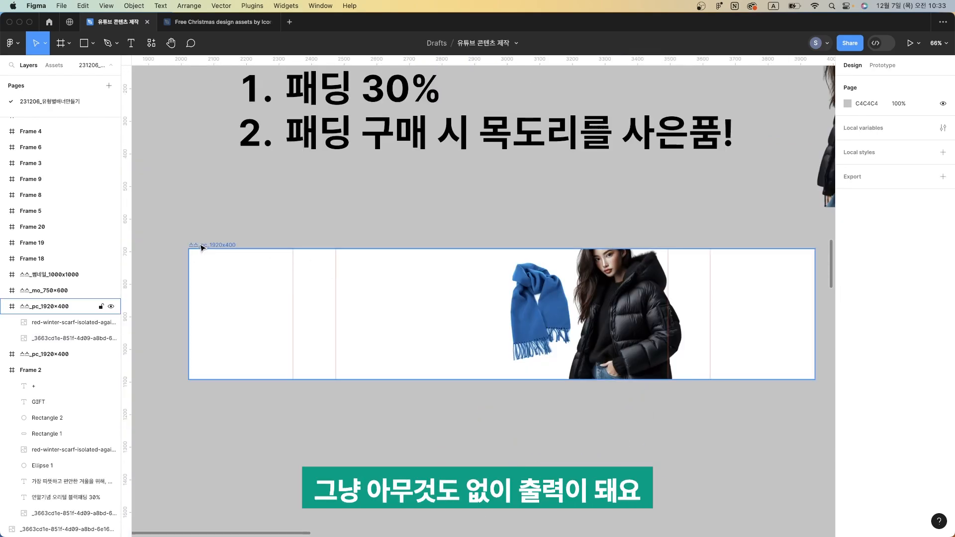
pyautogui.moveTo(191, 267); pyautogui.dragTo(259, 342)
pyautogui.click(428, 279)
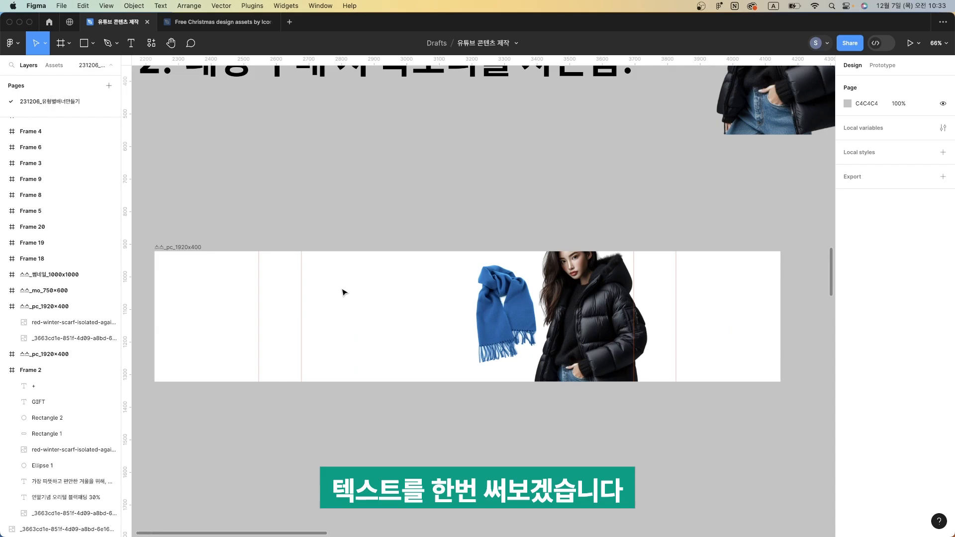
# Add the two-line headline "크리스마스기념 블랙패딩 30%" in the PC frame, left of the model
pyautogui.press('t')
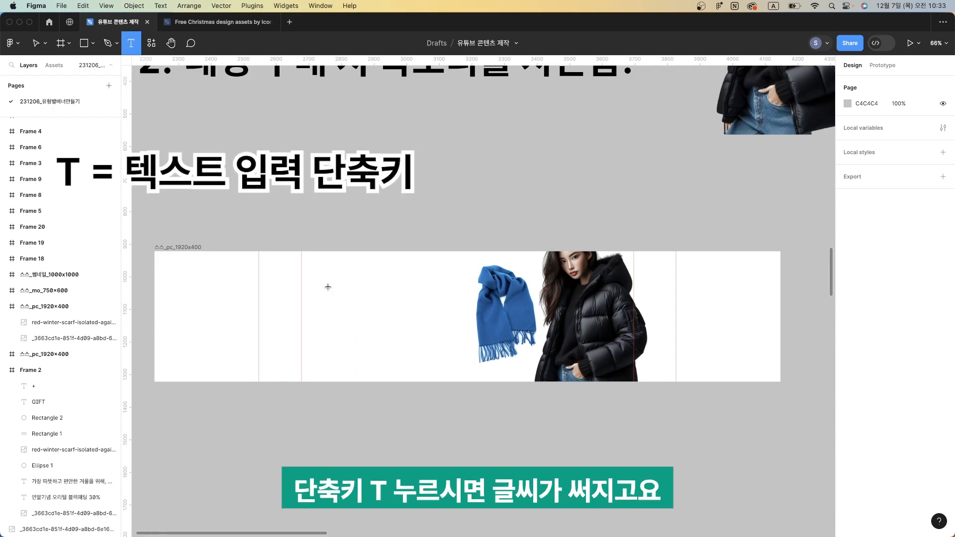
pyautogui.click(328, 287)
pyautogui.write('fasdfads')
pyautogui.press('super+a')
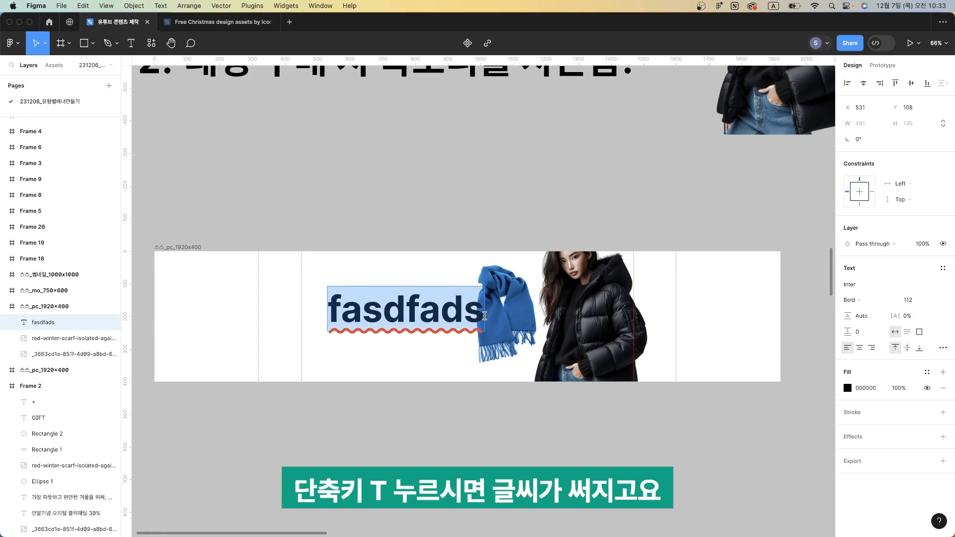
pyautogui.press('BackSpace')
pyautogui.write('크리스마스기념 블랙패딩 30%')
# Browse the available fonts for the headline, and move the headline to X 328, Y 26 in the PC frame
pyautogui.press('super+a')
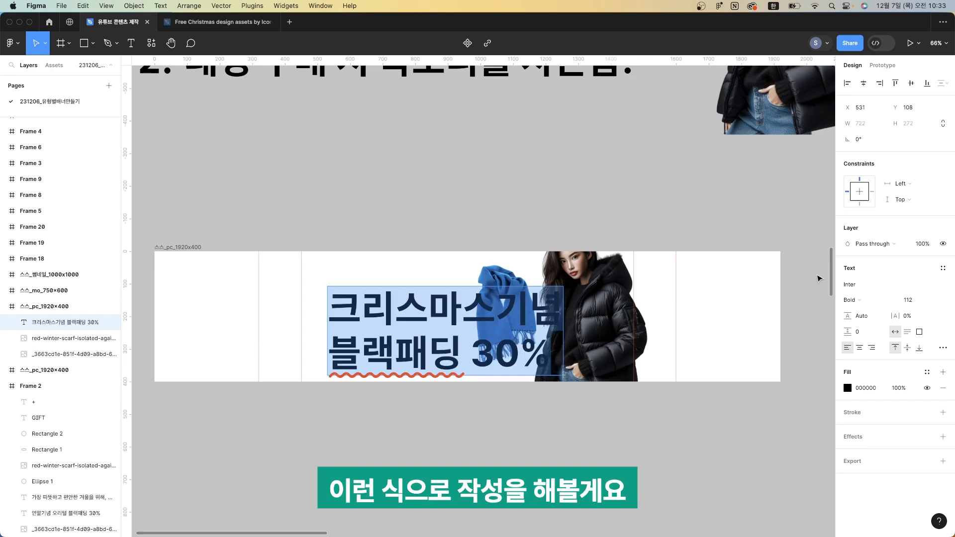
pyautogui.click(941, 285)
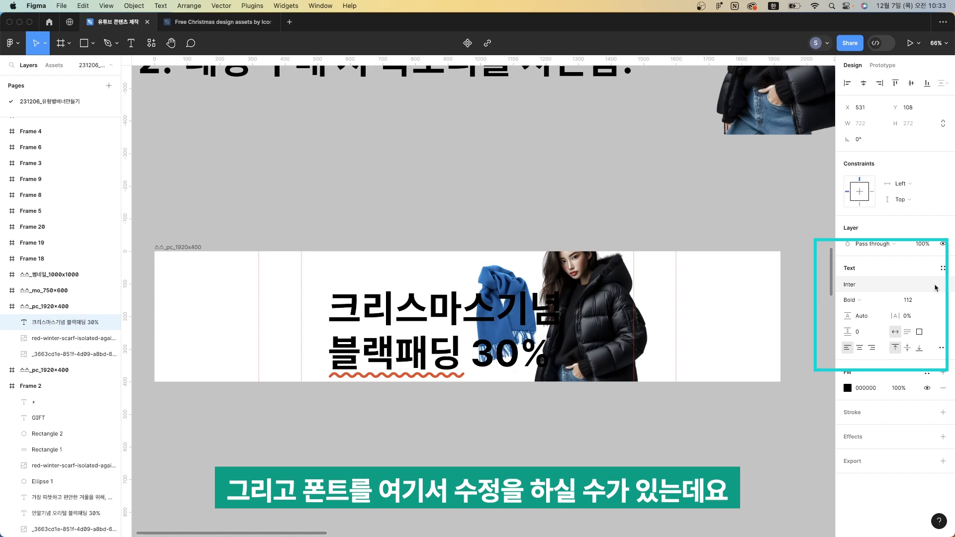
pyautogui.click(937, 286)
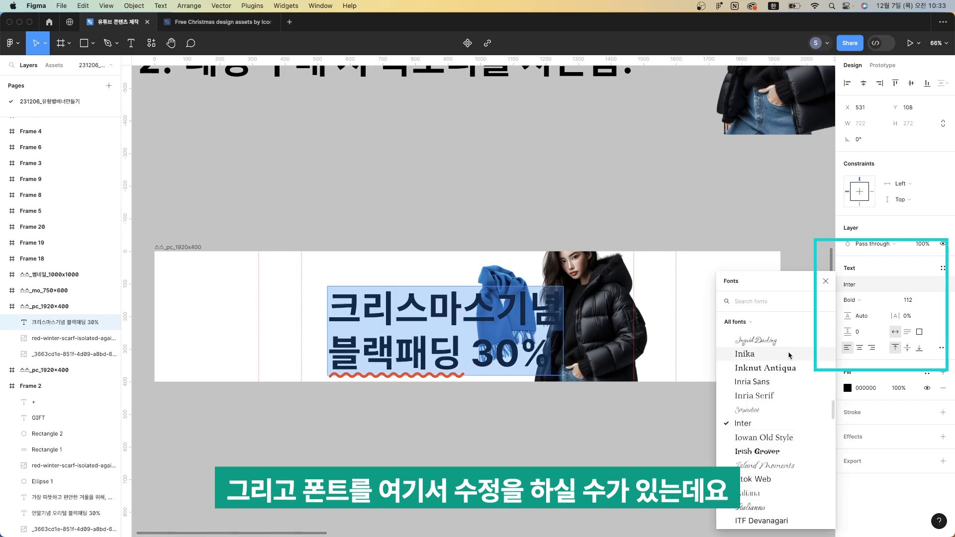
pyautogui.scroll(-10, 787, 393)
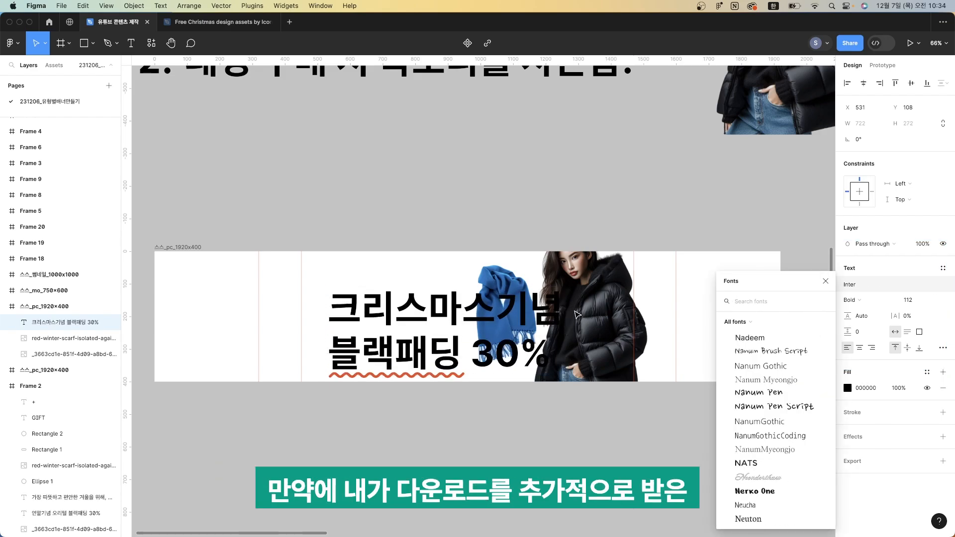
pyautogui.click(542, 207)
pyautogui.click(496, 322)
pyautogui.moveTo(496, 322); pyautogui.dragTo(430, 295)
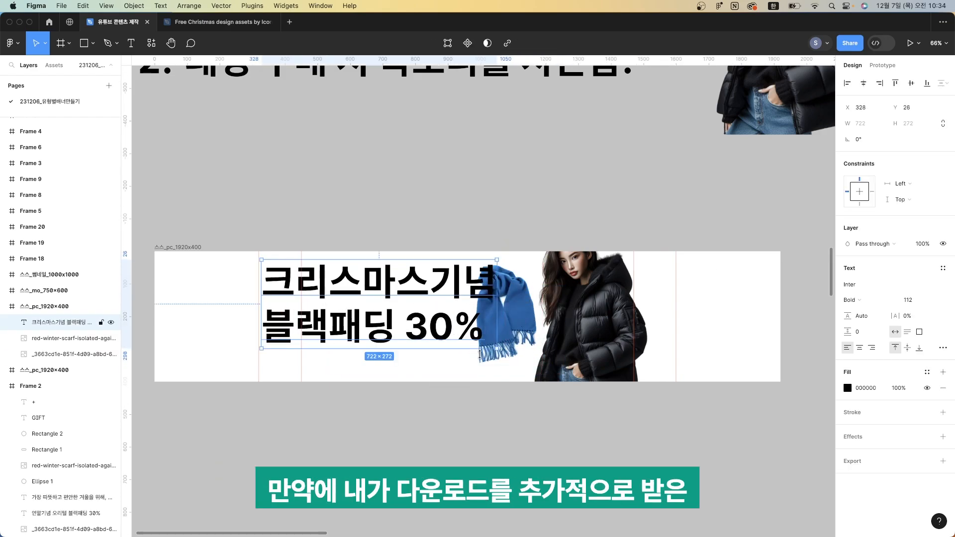
# Open figma.com/downloads in Chrome and download the macOS font installer from the Font installers section
pyautogui.click(863, 288)
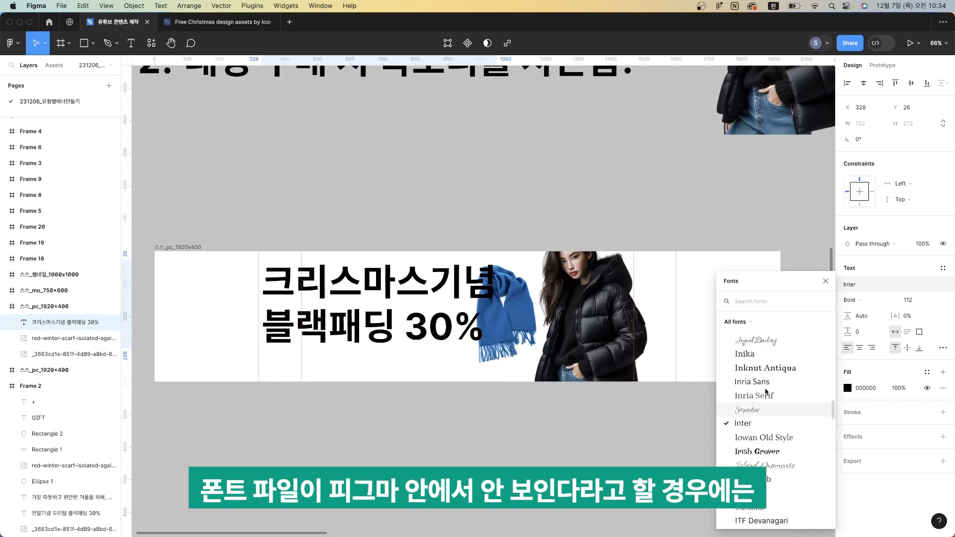
pyautogui.click(626, 420)
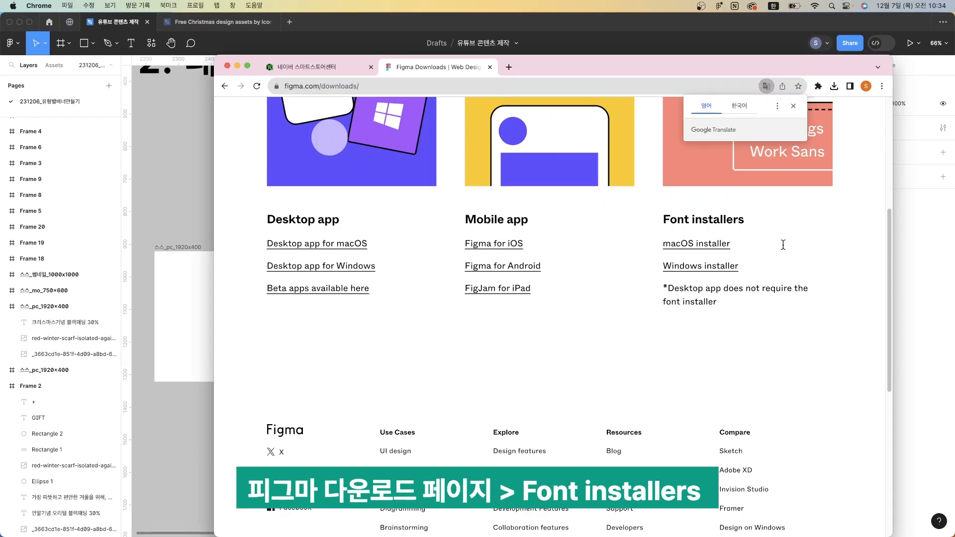
pyautogui.scroll(2, 784, 245)
pyautogui.moveTo(757, 311); pyautogui.dragTo(645, 321)
pyautogui.click(666, 341)
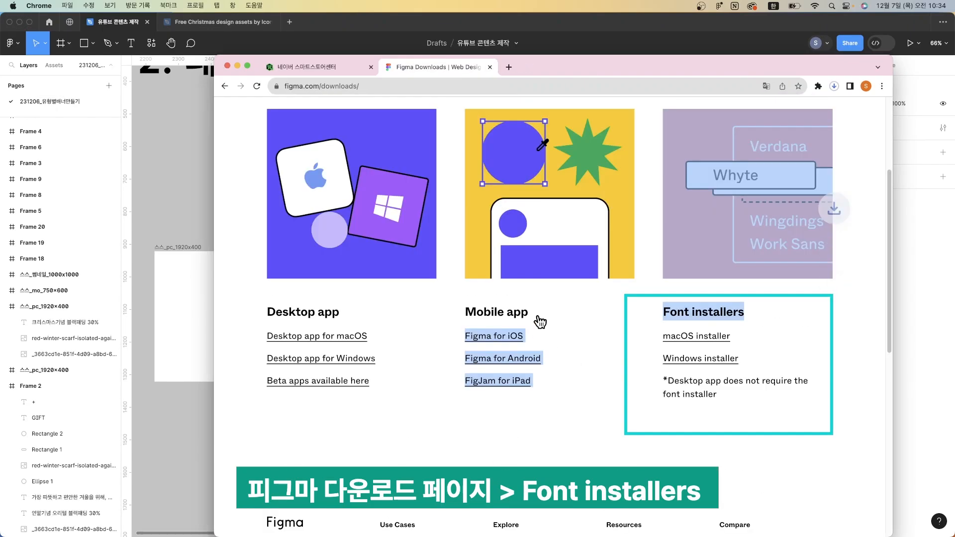
pyautogui.scroll(3, 864, 171)
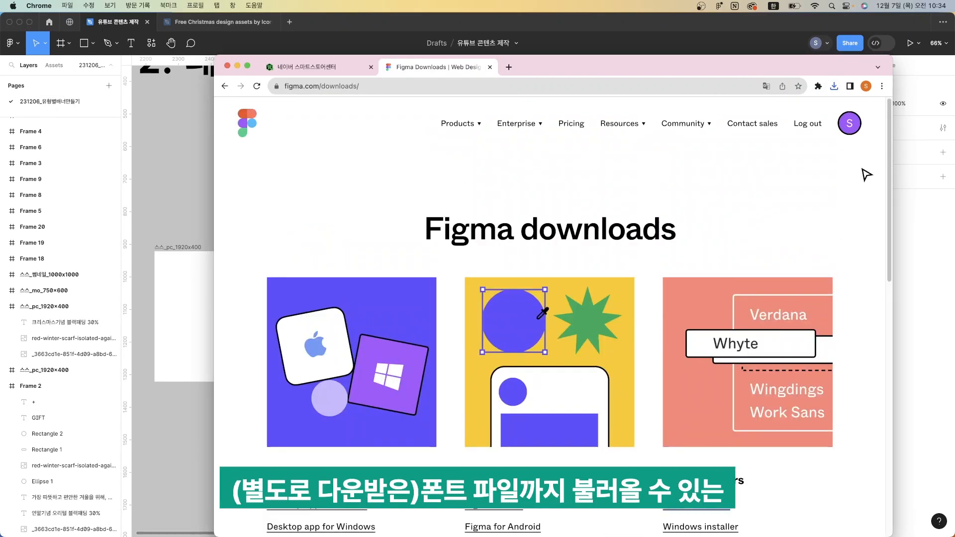
# Open the downloaded font installer from the browser's recent downloads and return to the banner design in Figma
pyautogui.click(835, 86)
pyautogui.click(803, 129)
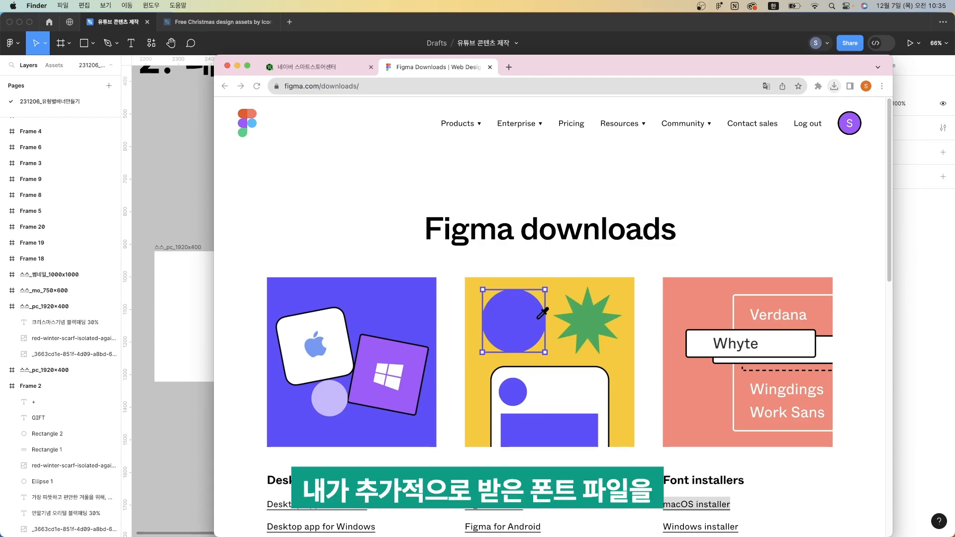
pyautogui.click(172, 212)
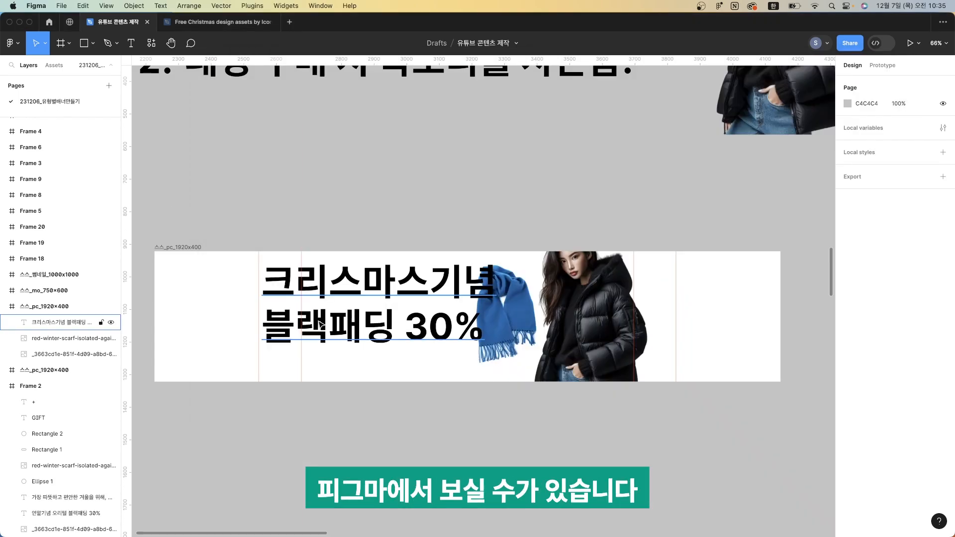
# Set the headline's font to Pretendard Bold with a line height of 78
pyautogui.click(75, 322)
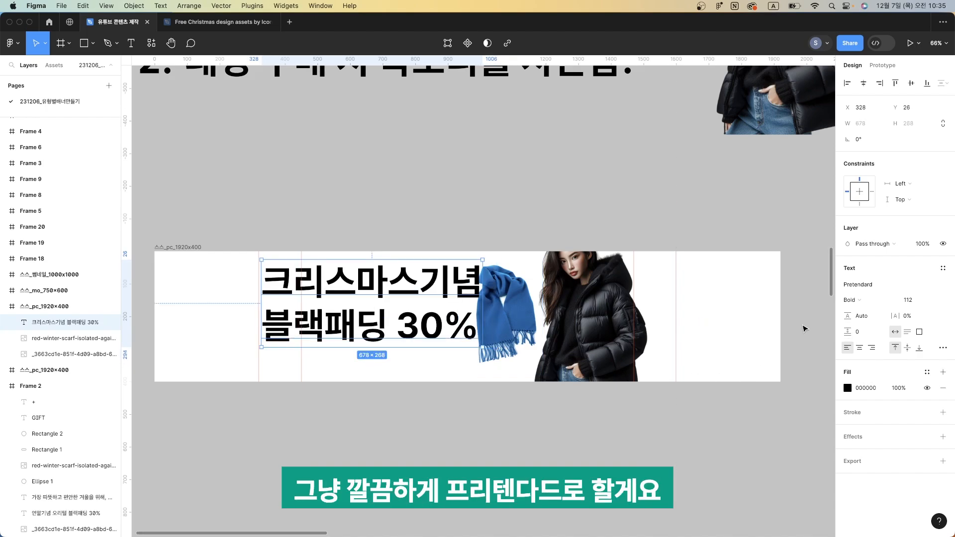
pyautogui.click(883, 286)
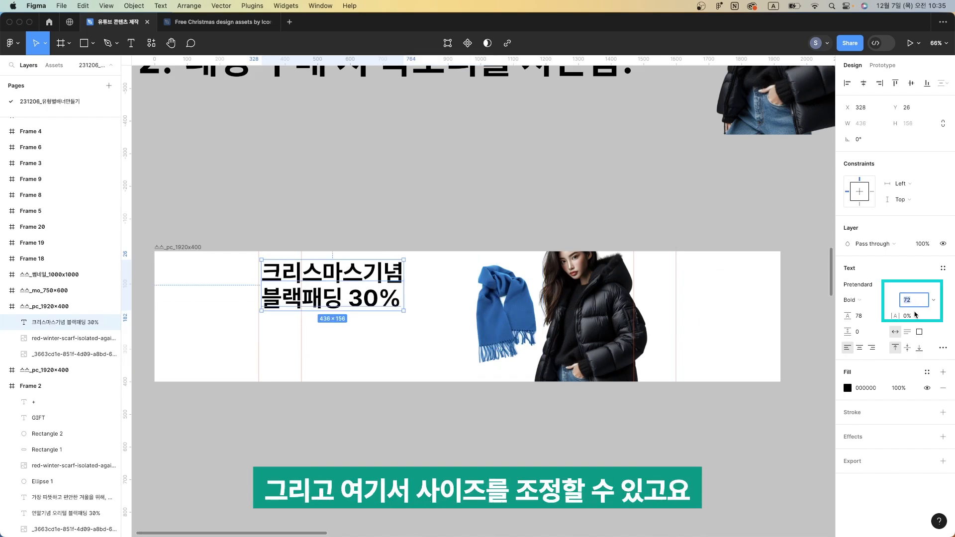
# Try smaller and larger font sizes on the headline, settling on 70
pyautogui.hotkey('shift', 'Down')
pyautogui.hotkey('shift', 'Down')
pyautogui.press('Down')
pyautogui.press('Up')
pyautogui.hotkey('shift', 'Up')
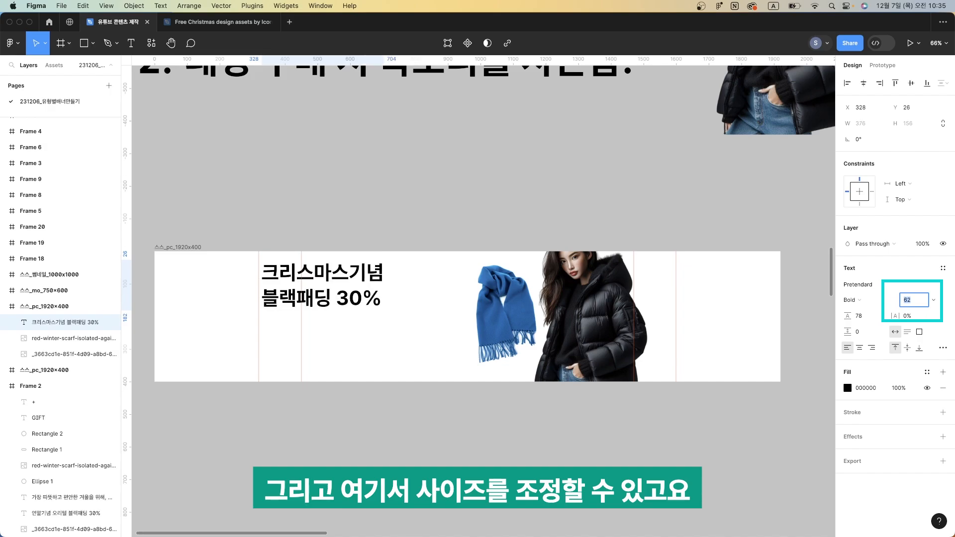
pyautogui.press('Down')
pyautogui.hotkey('shift', 'Up')
pyautogui.hotkey('shift', 'Up')
pyautogui.hotkey('shift', 'Up')
pyautogui.hotkey('shift', 'Up')
pyautogui.hotkey('shift', 'Up')
pyautogui.hotkey('shift', 'Up')
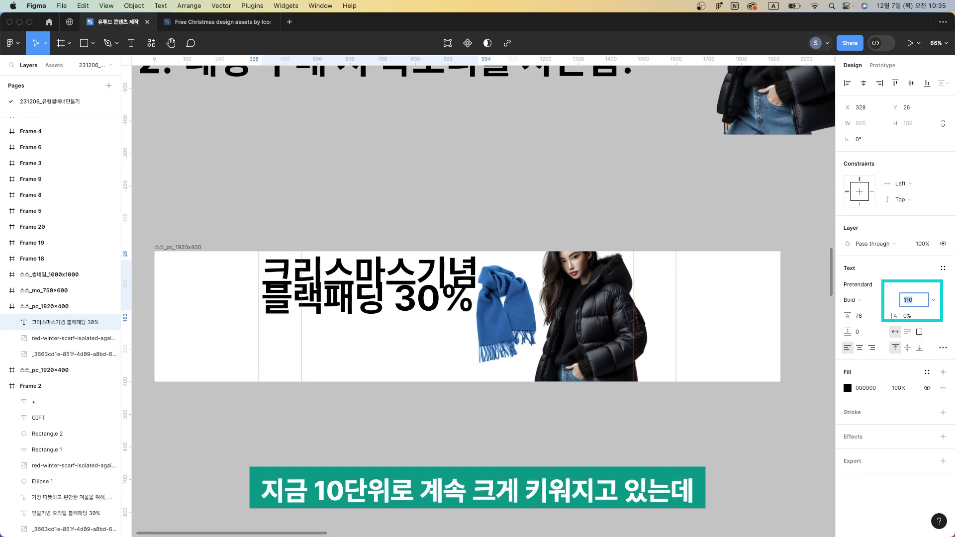
pyautogui.hotkey('shift', 'Up')
pyautogui.hotkey('shift', 'Down')
pyautogui.hotkey('shift', 'Down')
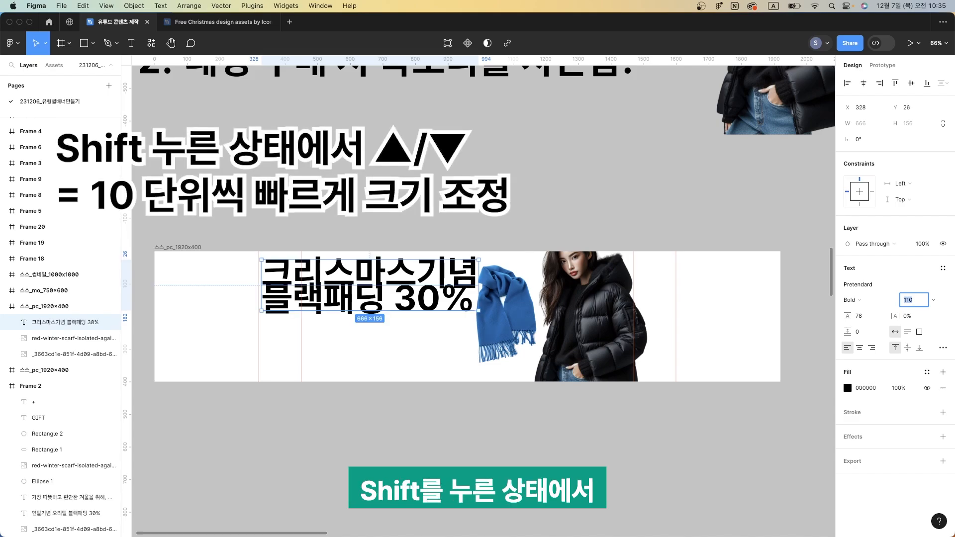
pyautogui.hotkey('shift', 'Down')
pyautogui.hotkey('shift', 'Up')
pyautogui.hotkey('shift', 'Down')
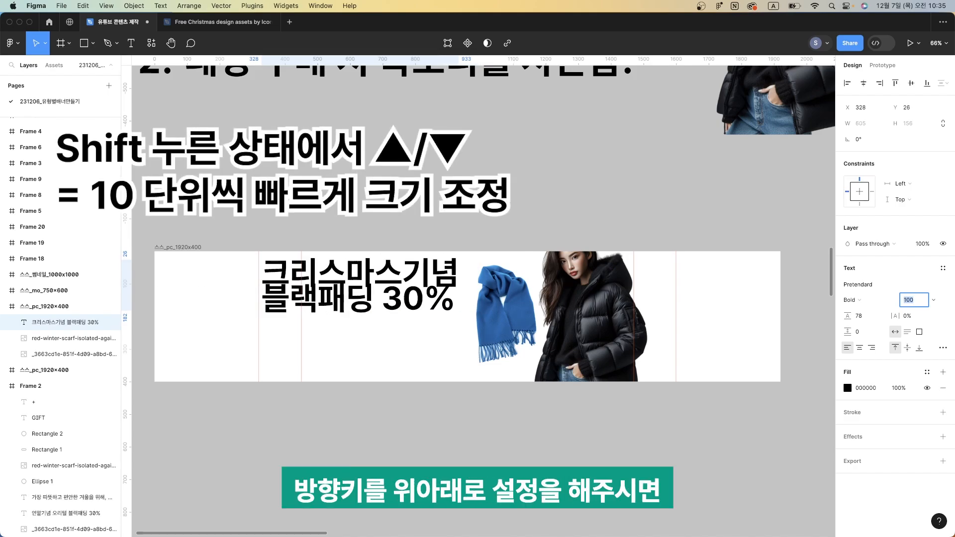
pyautogui.hotkey('shift', 'Down')
pyautogui.hotkey('shift', 'Down')
pyautogui.hotkey('shift', 'Down')
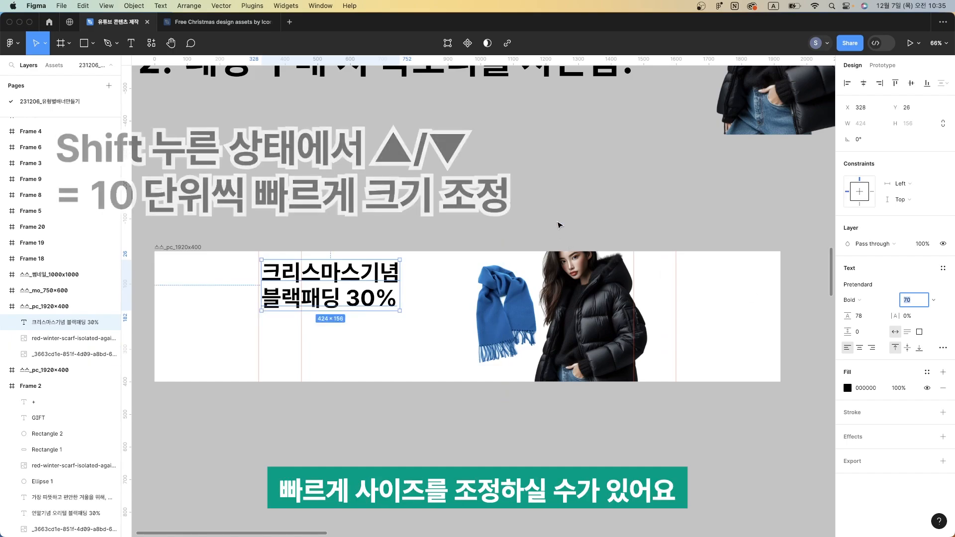
# Set the headline's font size to 60 and line height to 68, and move it to X 494, Y 98
pyautogui.moveTo(374, 276); pyautogui.dragTo(431, 292)
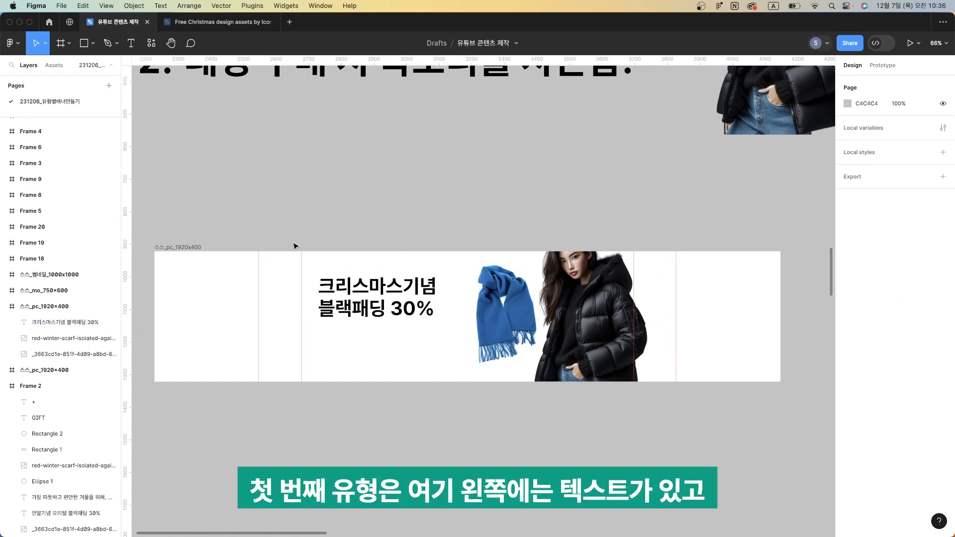
pyautogui.click(65, 322)
pyautogui.moveTo(395, 324); pyautogui.dragTo(392, 336)
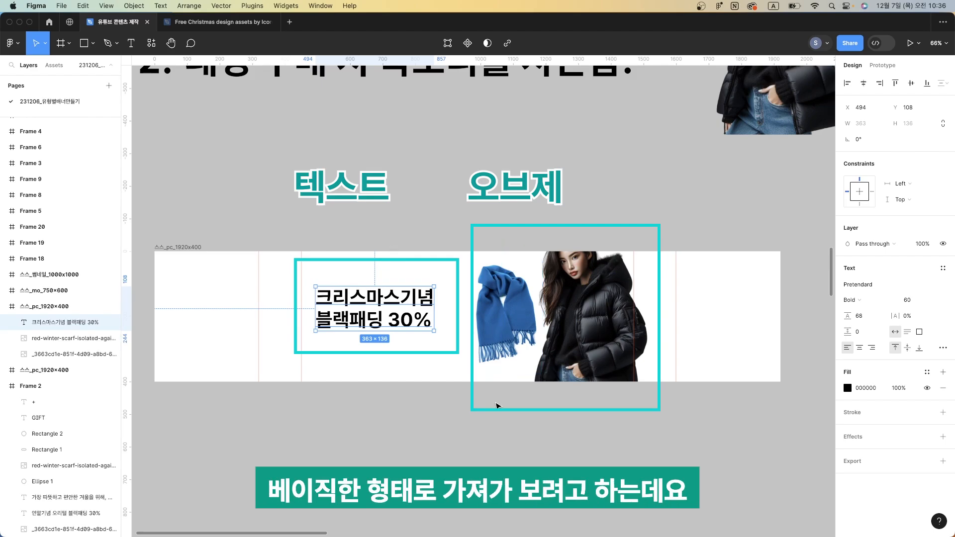
pyautogui.hotkey('shift', 'Up')
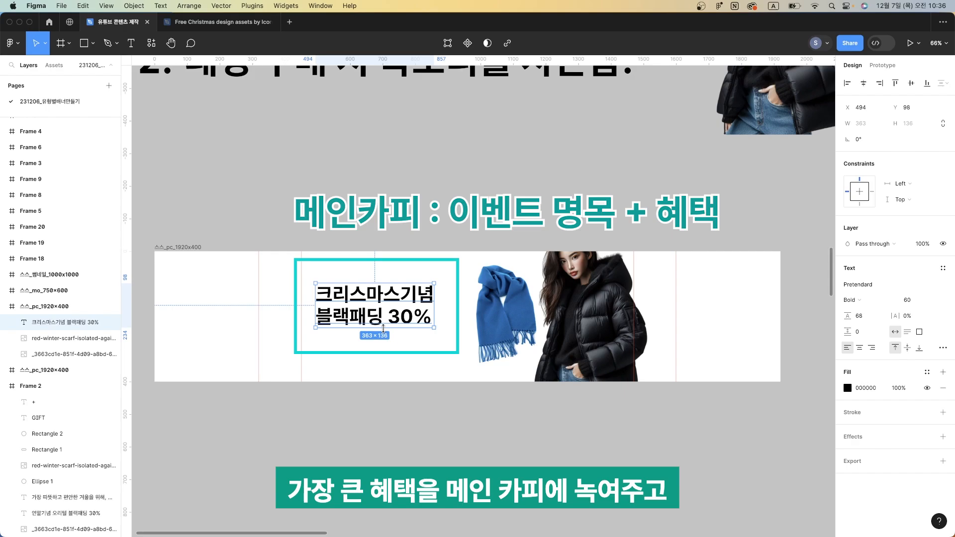
# Duplicate the headline below itself and replace the copy's text with "가장 편안하고 따뜻한 겨울을 위해," as the sub copy
pyautogui.moveTo(396, 307); pyautogui.dragTo(391, 366)
pyautogui.write('ㄹ')
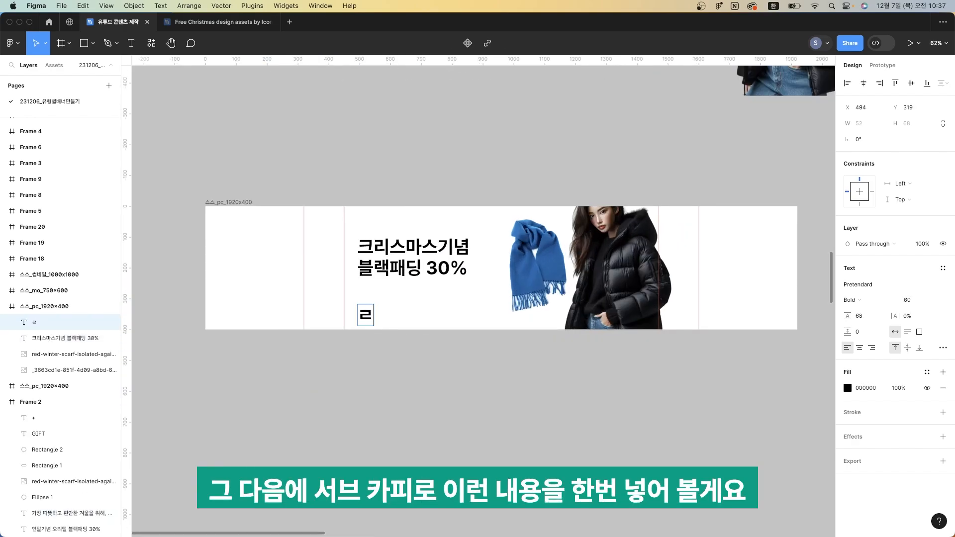
pyautogui.press('BackSpace')
pyautogui.write('ㄱ')
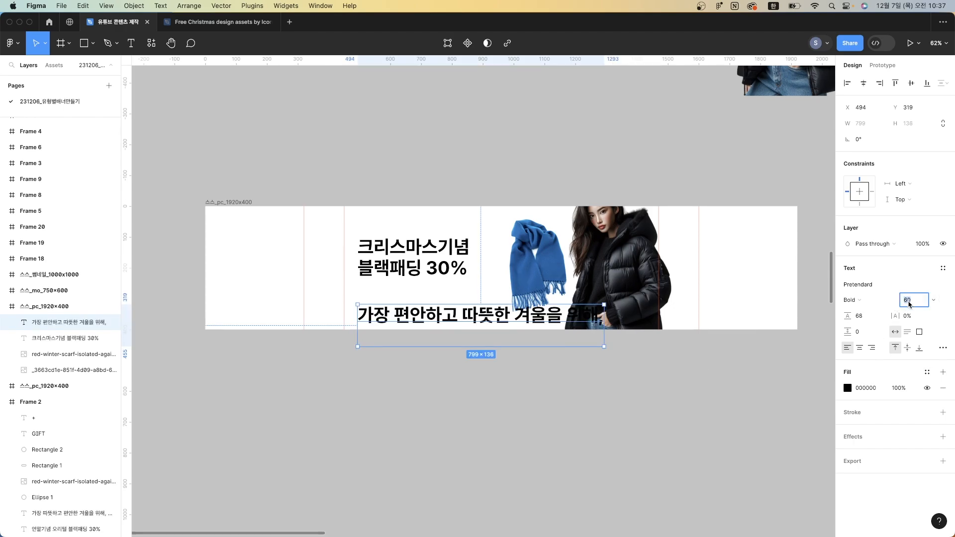
# Set the sub copy's font size to 30, add a second line "어디에나 잘 어울리는 목도리 선물까지", and place it at X 494, Y 264
pyautogui.write('30')
pyautogui.press('Return')
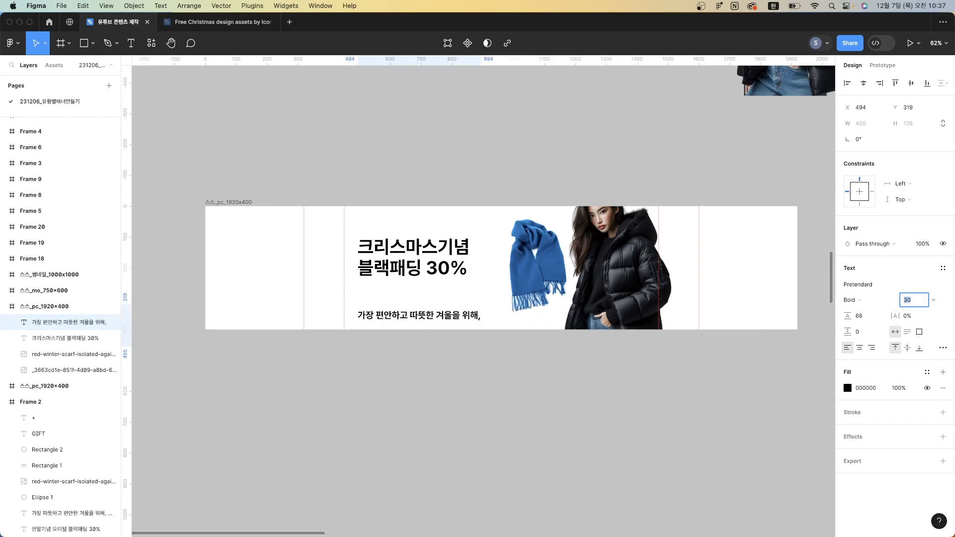
pyautogui.moveTo(604, 326); pyautogui.dragTo(479, 329)
pyautogui.click(480, 394)
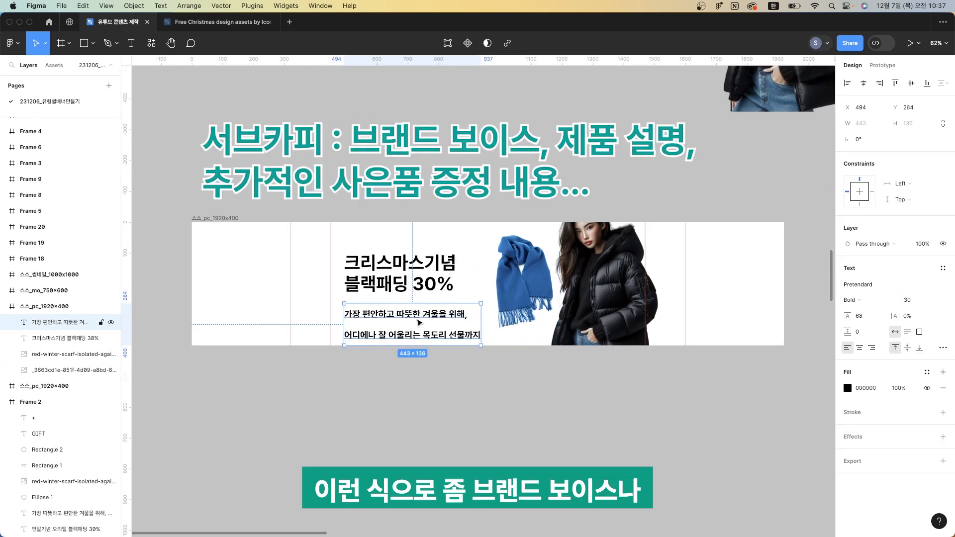
# Set the sub copy's line height to 38 and its font size to 26
pyautogui.scroll(3, 420, 322)
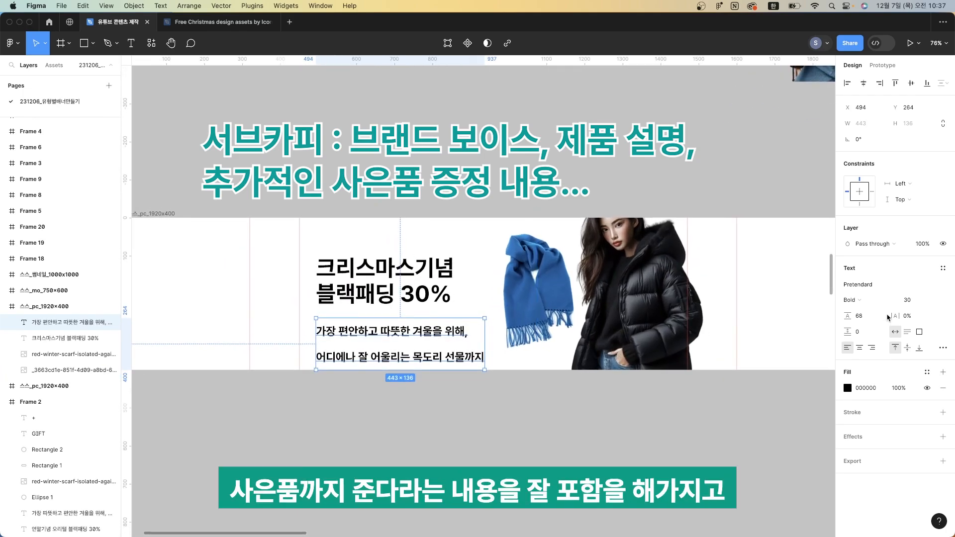
pyautogui.write('38')
pyautogui.press('Return')
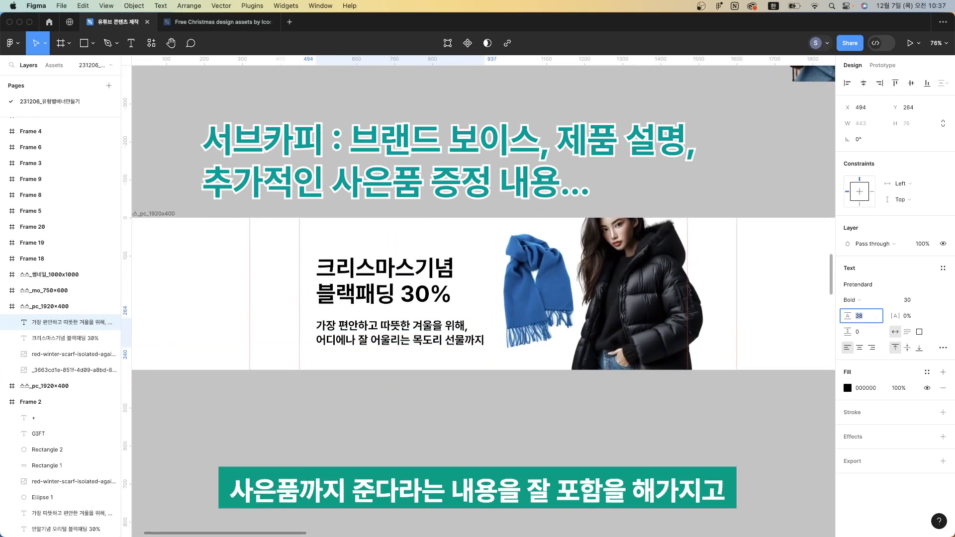
pyautogui.click(925, 302)
pyautogui.write('26')
pyautogui.press('Return')
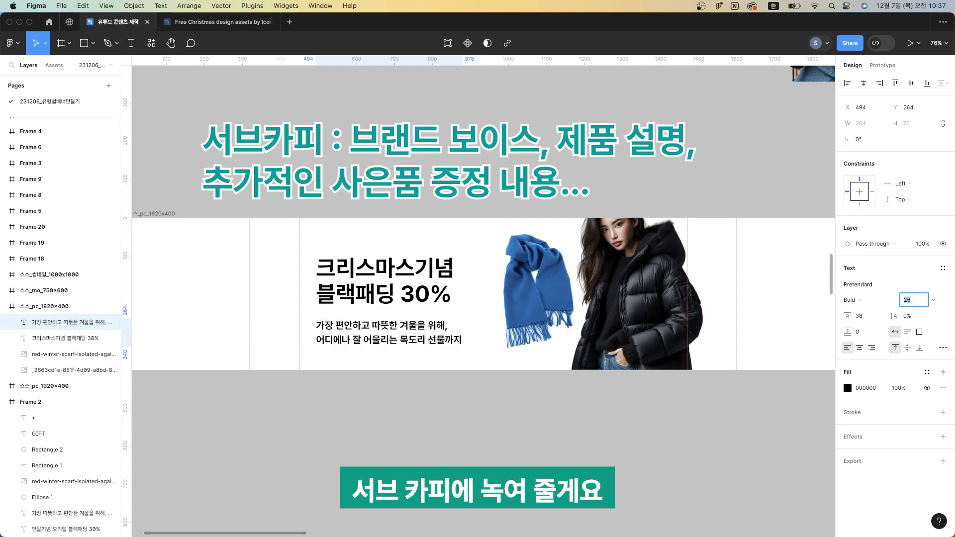
pyautogui.keyDown('shift'); pyautogui.click(436, 264); pyautogui.keyUp('shift')
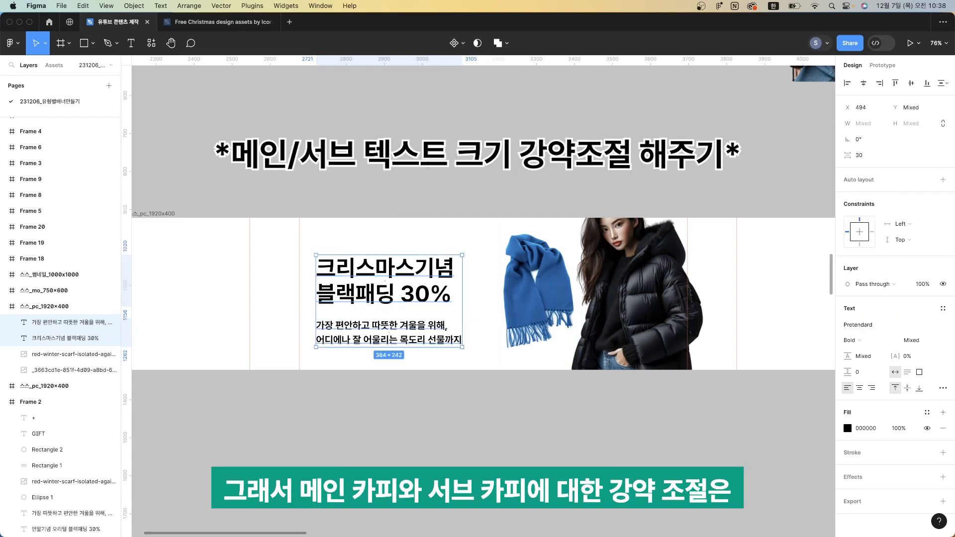
pyautogui.press('Escape')
pyautogui.click(393, 327)
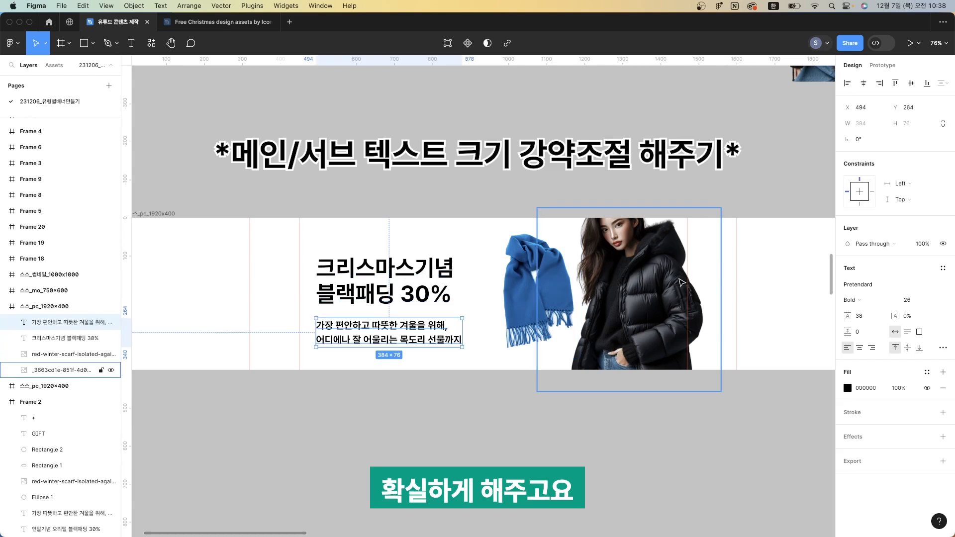
# Set the headline's font size to 50 and its line height to 60
pyautogui.click(445, 278)
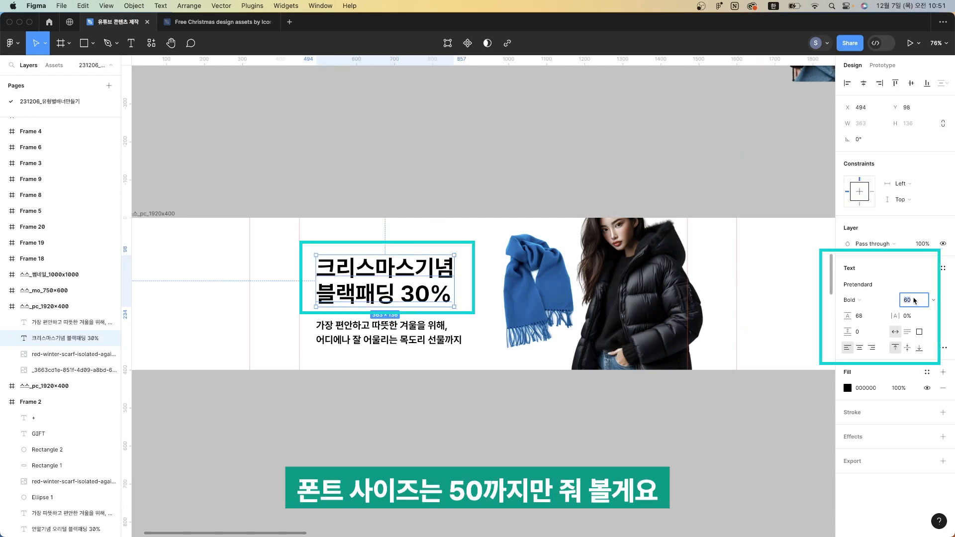
pyautogui.press('Return')
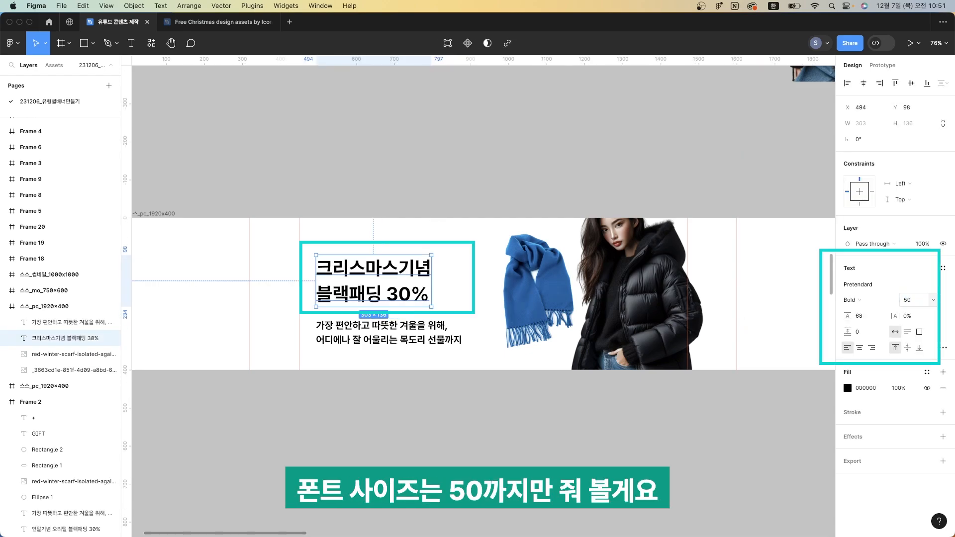
pyautogui.moveTo(875, 314); pyautogui.dragTo(831, 313)
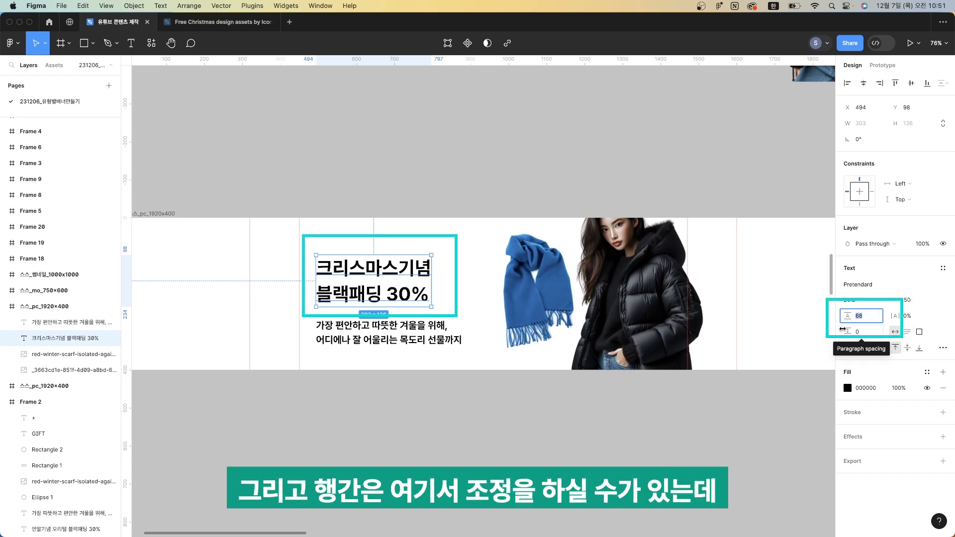
pyautogui.write('60')
pyautogui.press('Return')
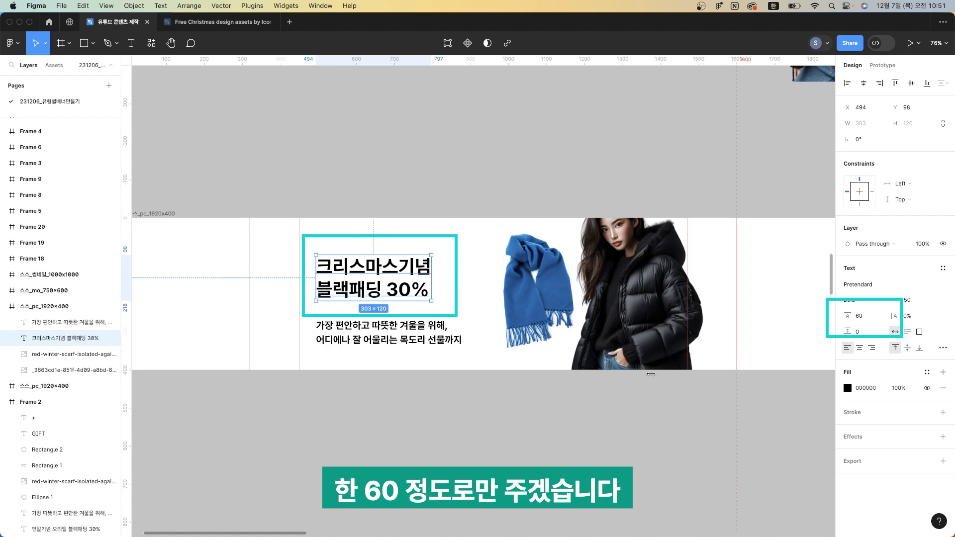
# Set the sub copy's font size to 20 and its line height to 30
pyautogui.click(432, 340)
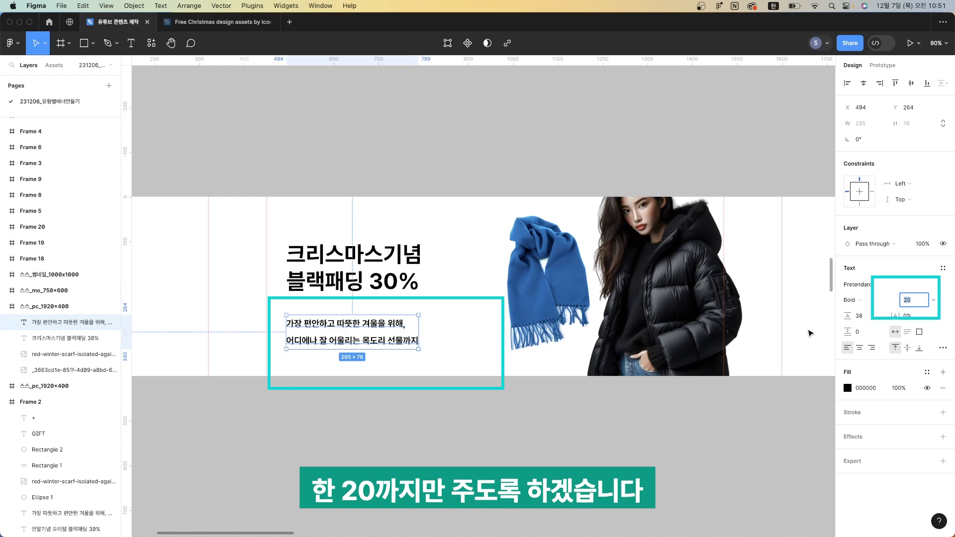
pyautogui.click(865, 317)
pyautogui.write('30')
pyautogui.press('Return')
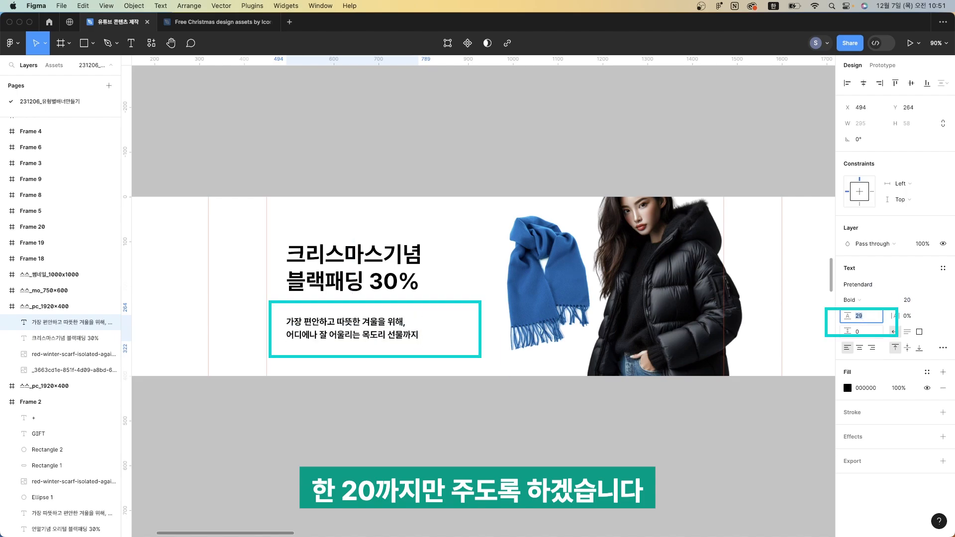
# Bring the two text blocks closer by moving the sub copy up to Y 254 and the headline down to Y 108
pyautogui.press('Escape')
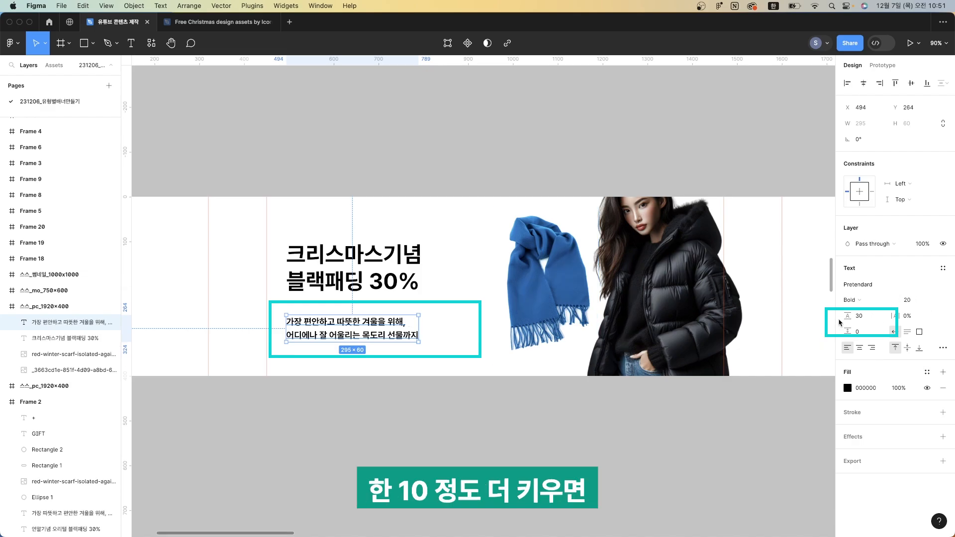
pyautogui.hotkey('shift', 'Up')
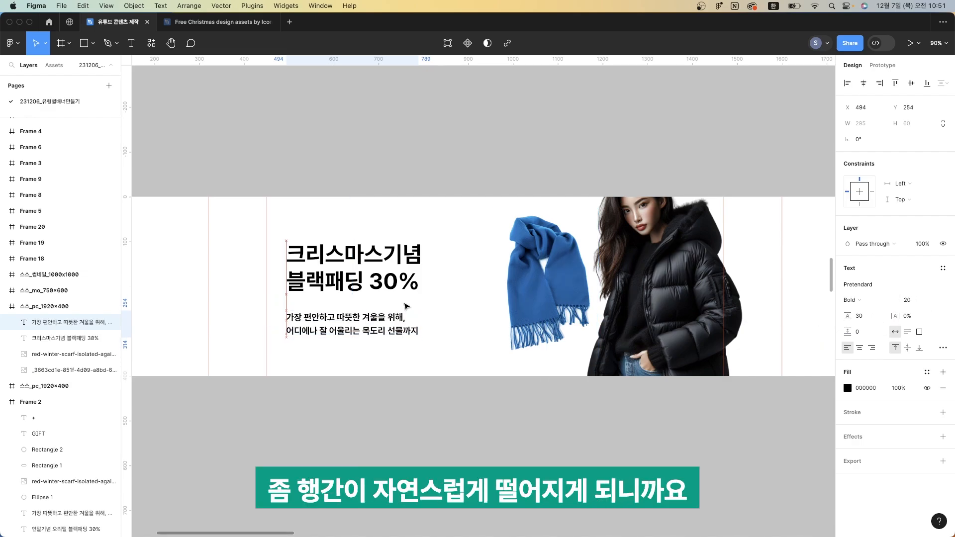
pyautogui.keyDown('shift'); pyautogui.click(74, 338); pyautogui.keyUp('shift')
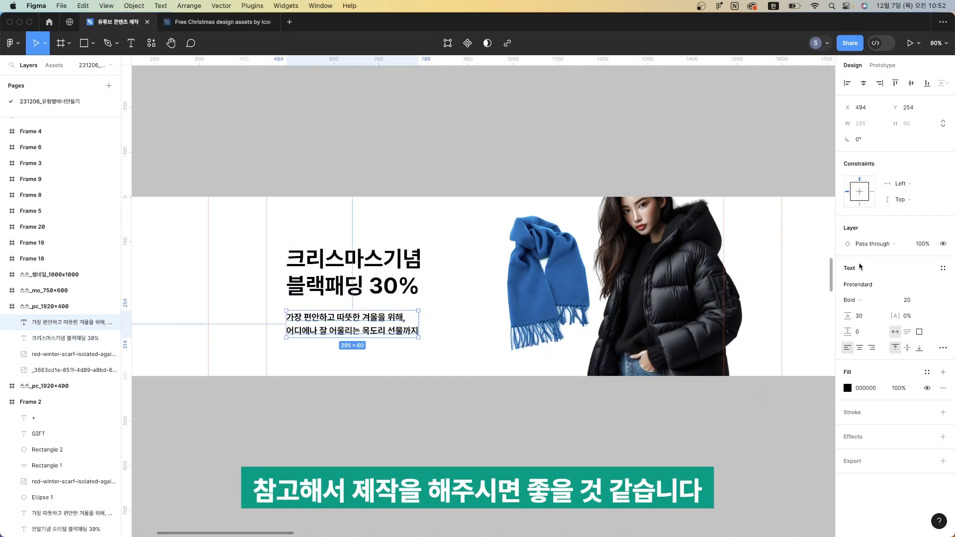
# Change the sub copy's weight to Regular and set its letter spacing to -2%
pyautogui.click(869, 301)
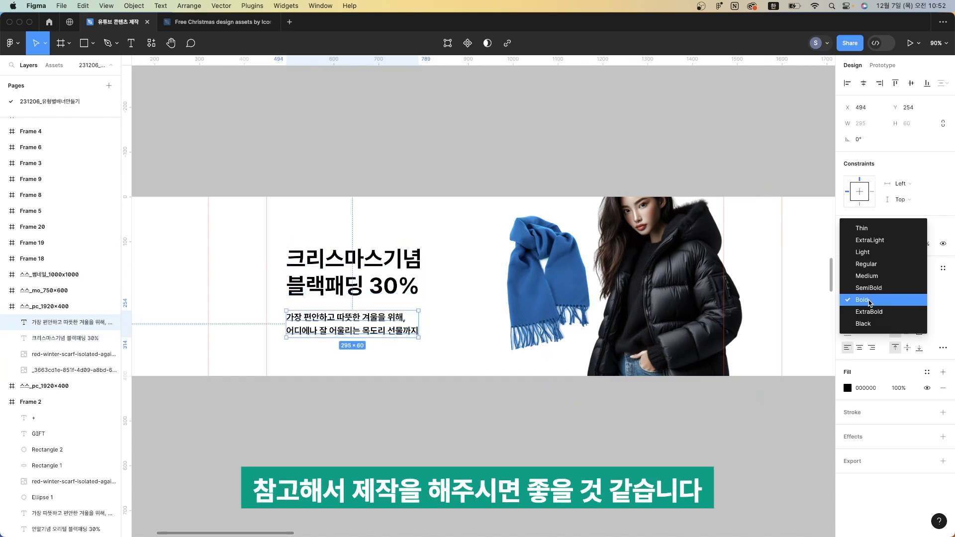
pyautogui.click(872, 266)
pyautogui.click(919, 318)
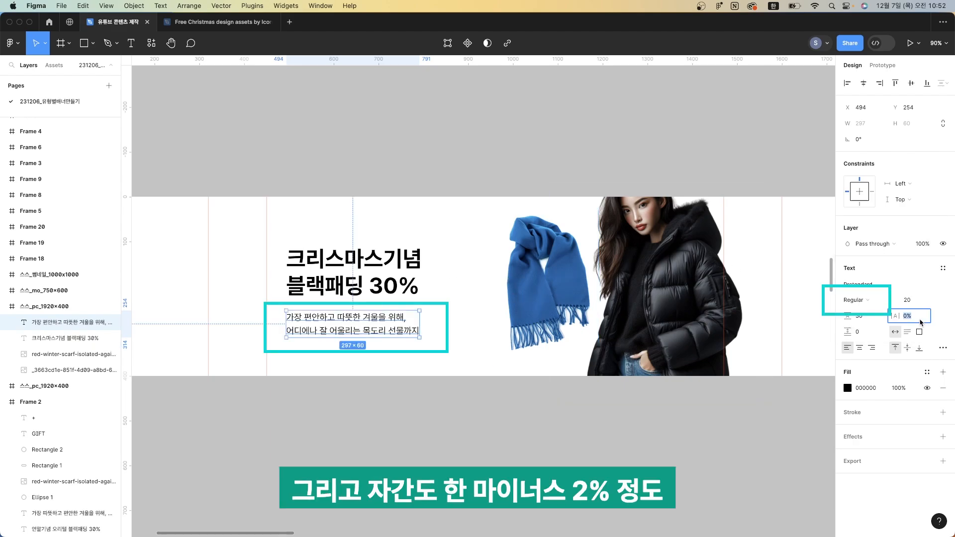
pyautogui.write('-2')
pyautogui.press('Return')
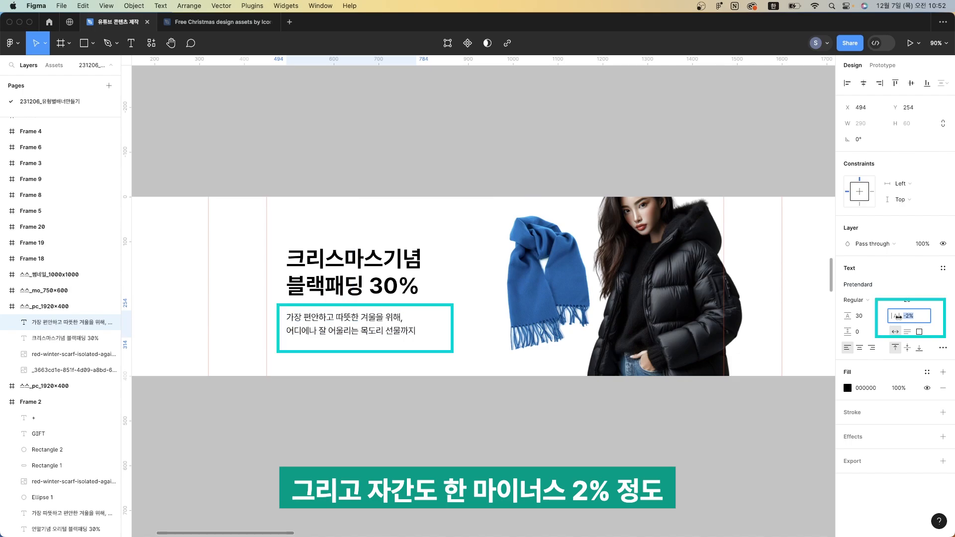
# Set the headline's letter spacing to -2%
pyautogui.click(354, 271)
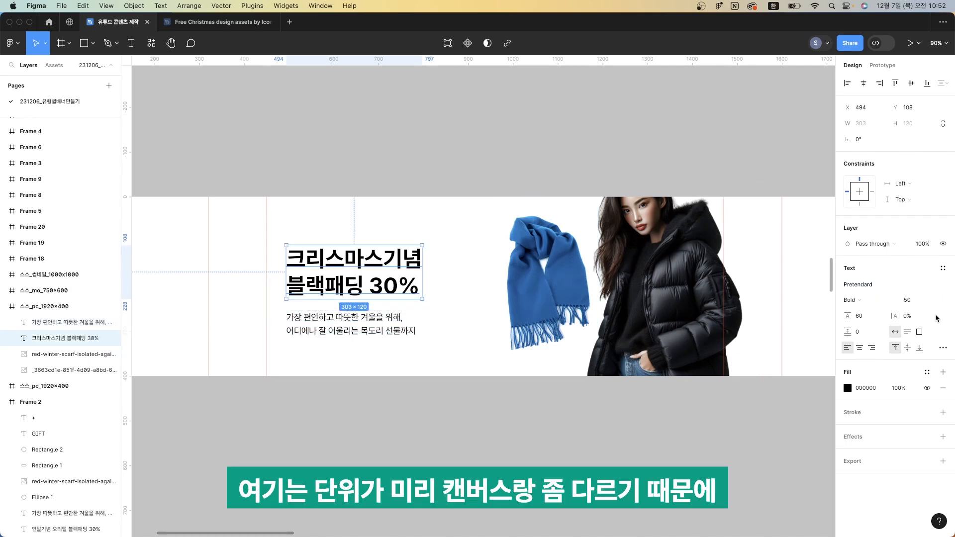
pyautogui.click(910, 316)
pyautogui.write('-2')
pyautogui.press('Return')
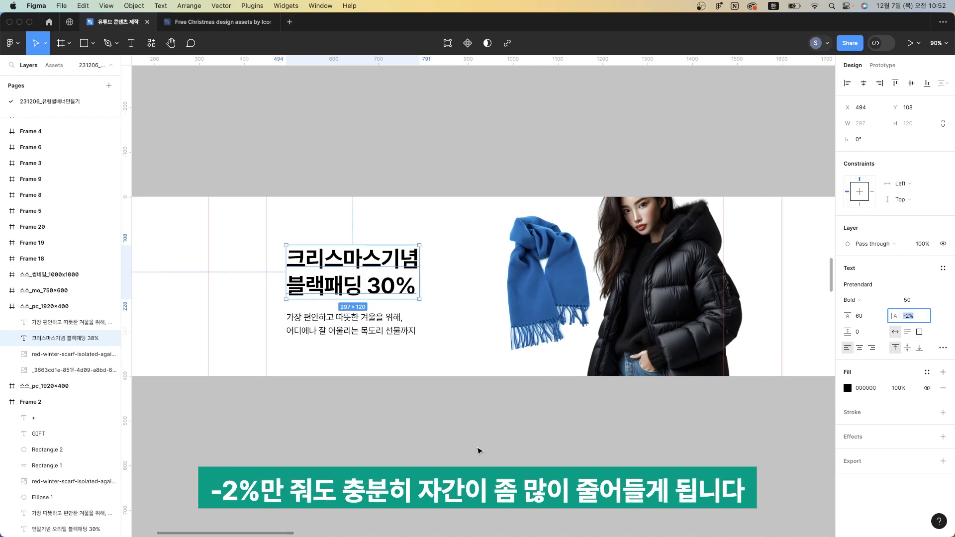
# End the sub copy with a bold "목도리 증정!" and group it with the headline
pyautogui.click(388, 331)
pyautogui.keyDown('shift'); pyautogui.click(351, 279); pyautogui.keyUp('shift')
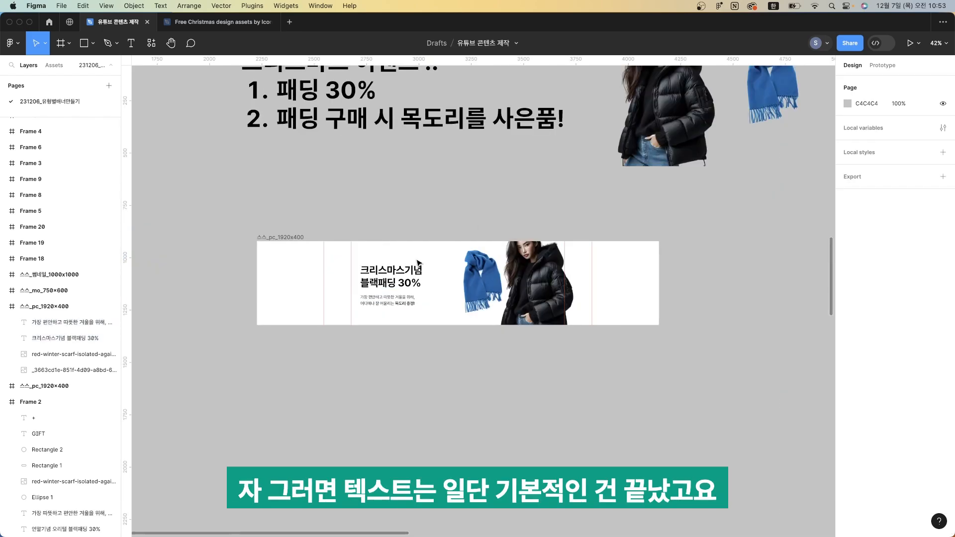
pyautogui.scroll(5, 418, 263)
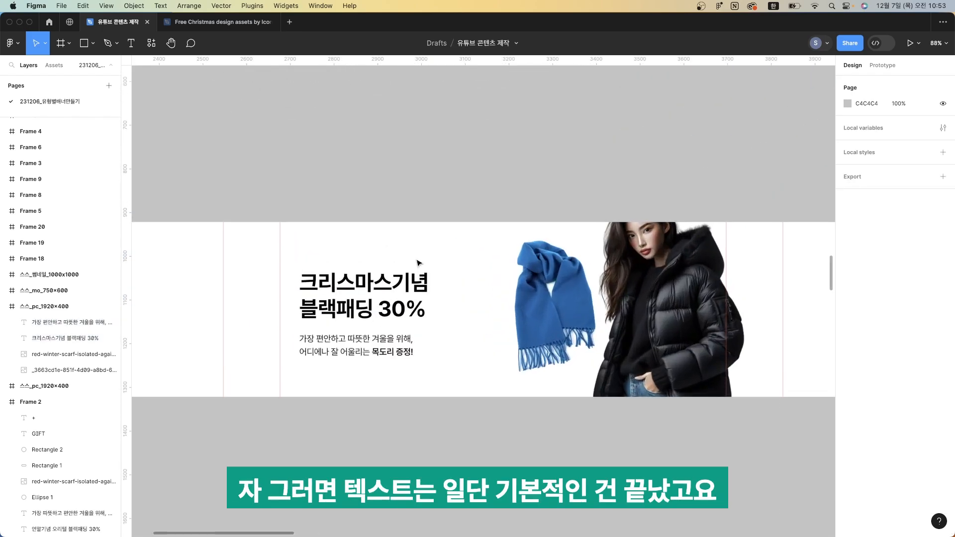
pyautogui.moveTo(419, 263); pyautogui.dragTo(333, 397)
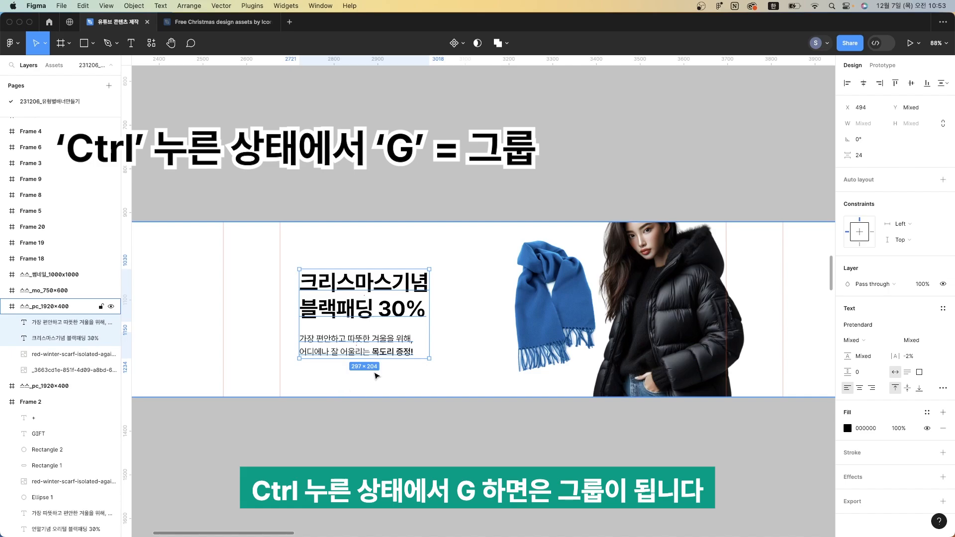
pyautogui.press('super+g')
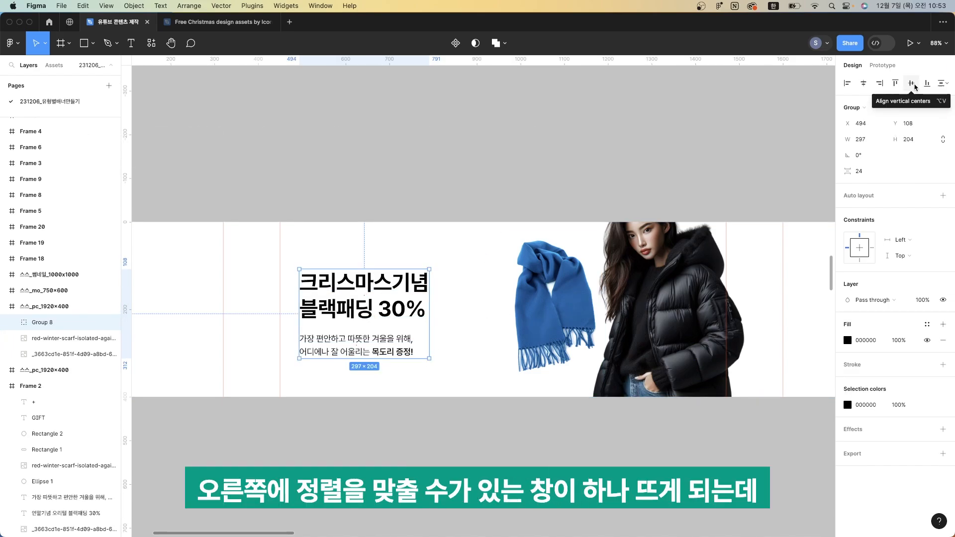
# Shift the headline and sub copy group down, and centre it vertically in the PC banner frame
pyautogui.scroll(-2, 584, 239)
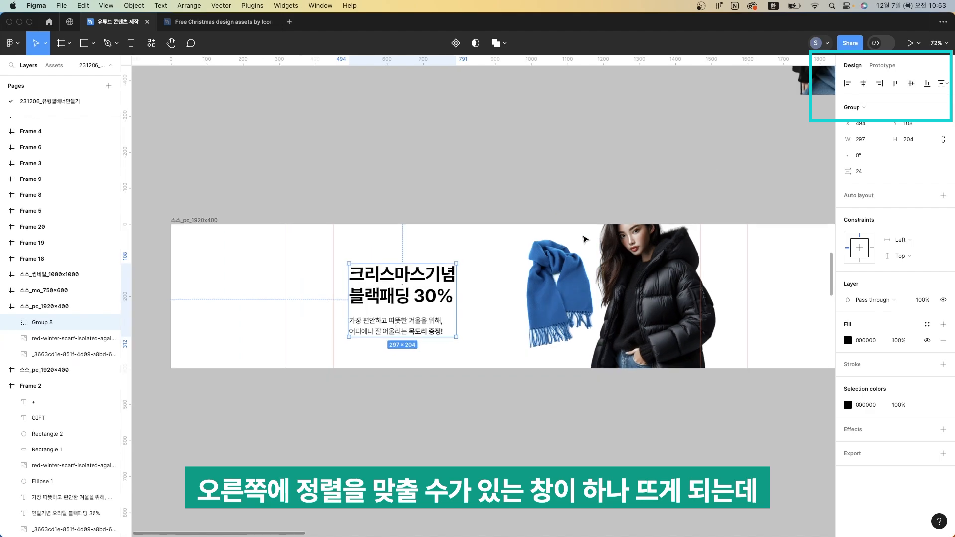
pyautogui.hscroll(-1, 584, 239)
pyautogui.moveTo(457, 290); pyautogui.dragTo(457, 309)
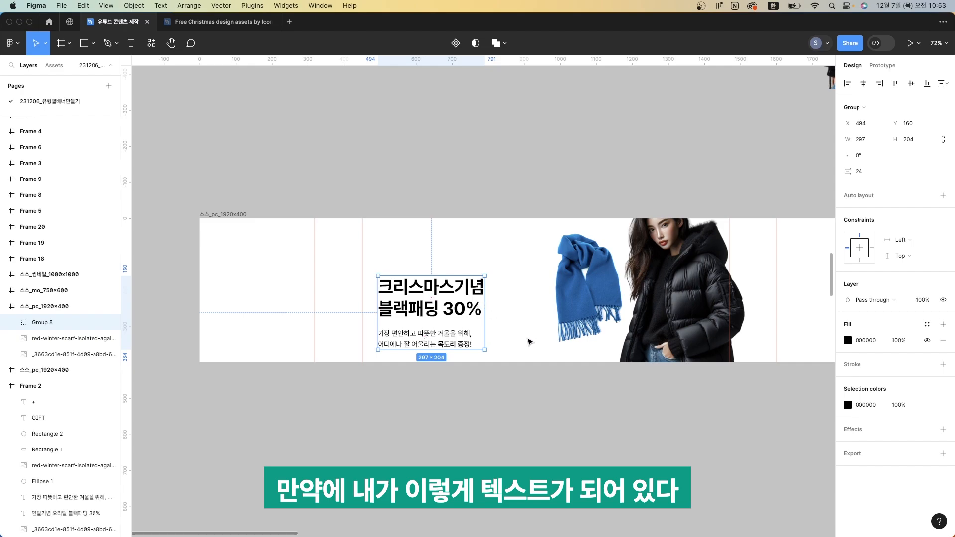
pyautogui.click(914, 87)
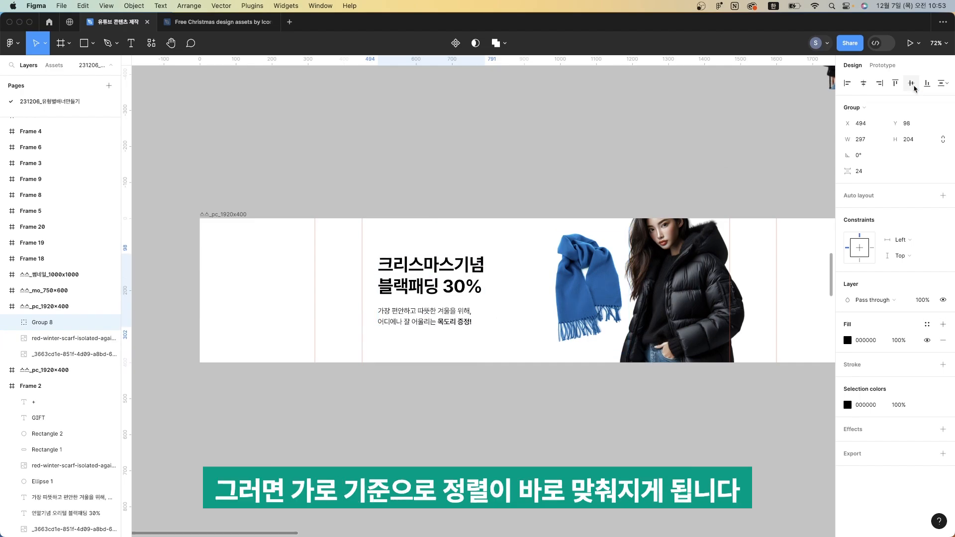
# Move the text group to X 500, just inside the inner left guide, and check its distances to the frame edges
pyautogui.hscroll(2, 524, 317)
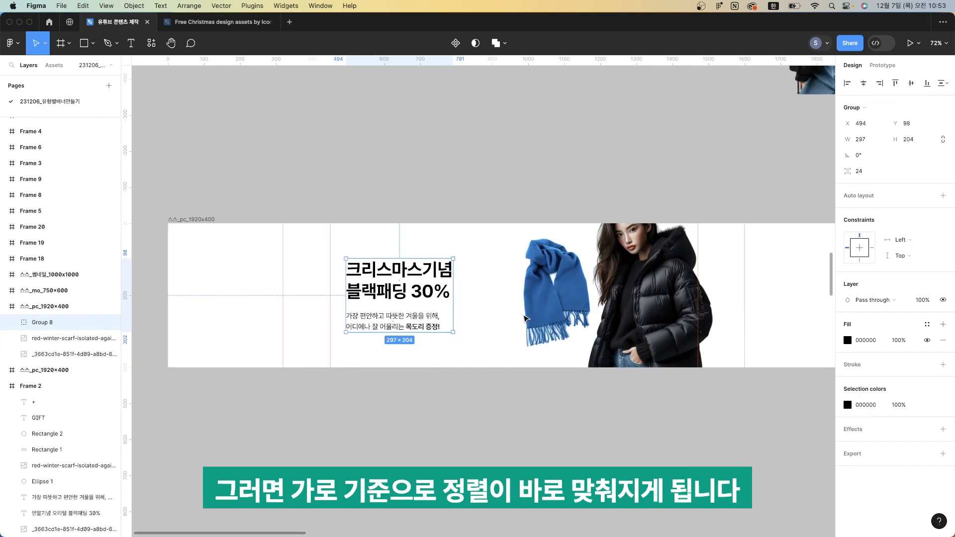
pyautogui.moveTo(424, 290); pyautogui.dragTo(407, 290)
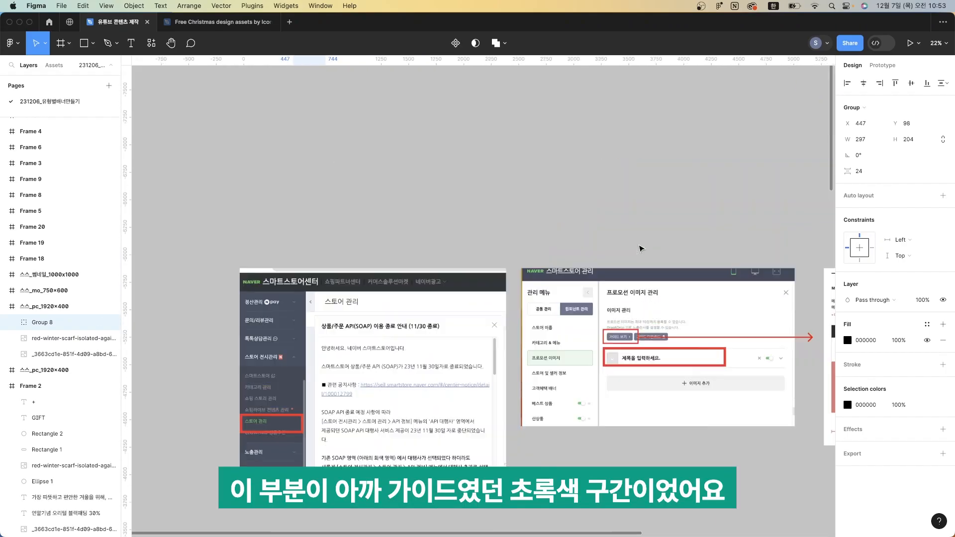
pyautogui.hscroll(6, 642, 249)
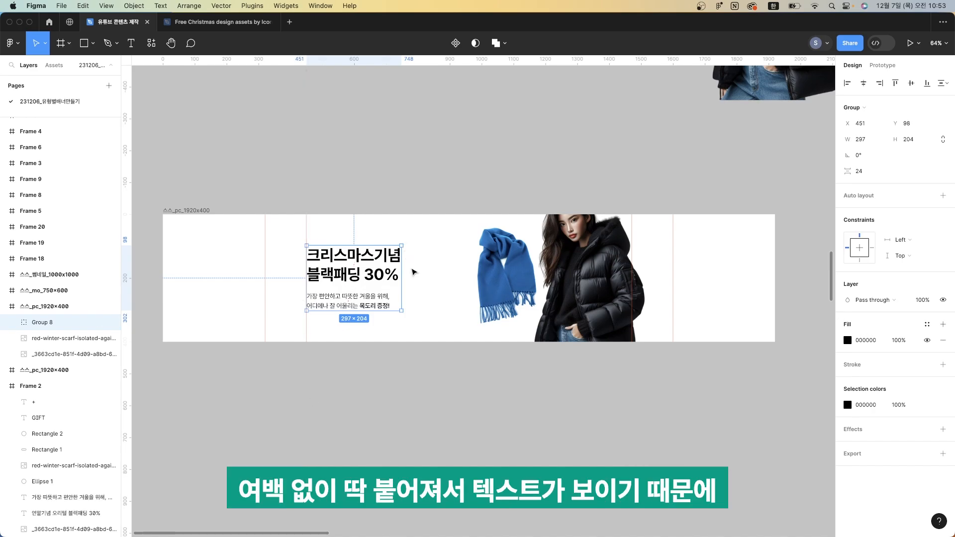
pyautogui.moveTo(308, 297); pyautogui.dragTo(320, 296)
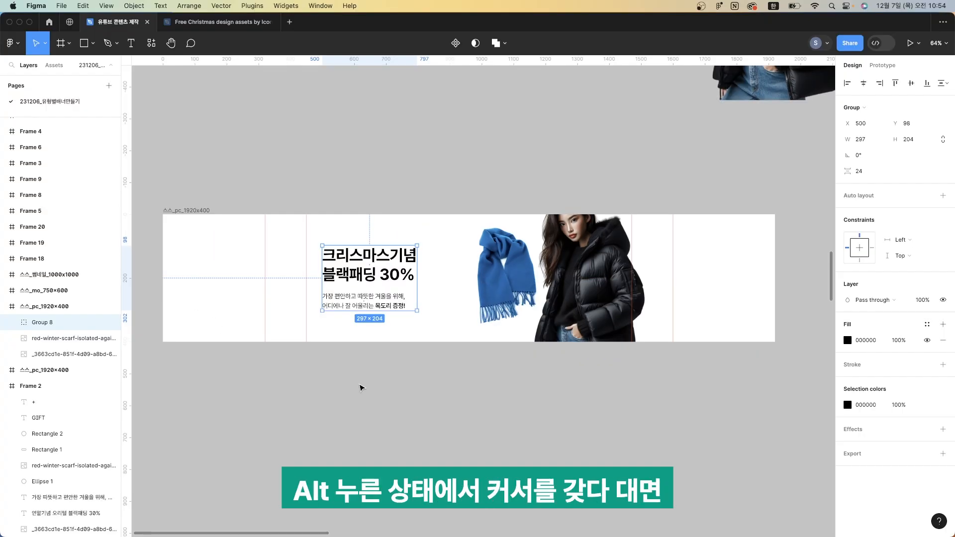
pyautogui.press('alt')
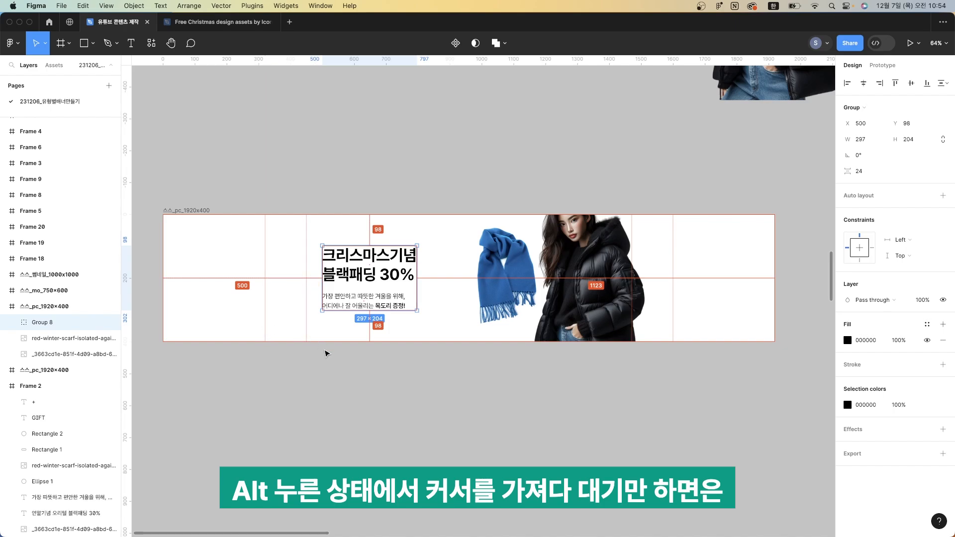
pyautogui.moveTo(471, 262)
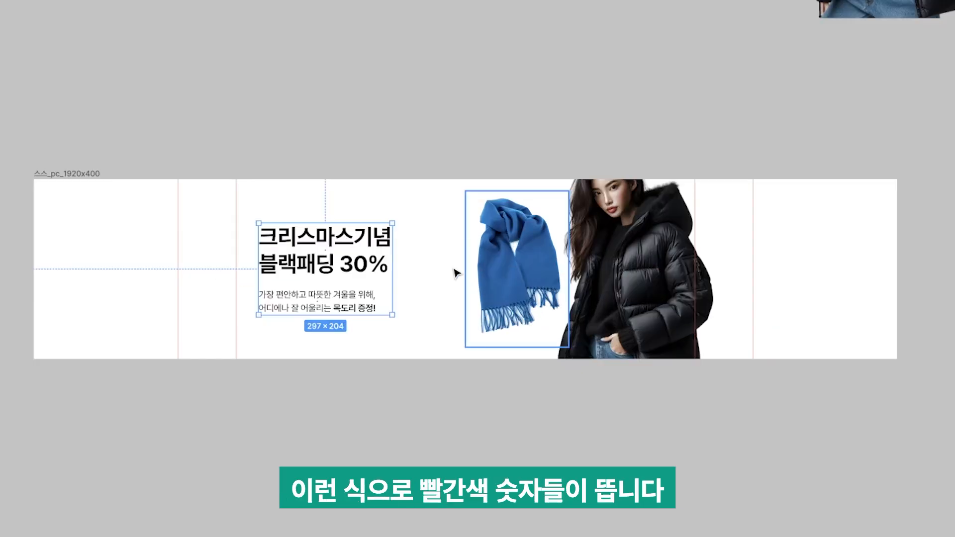
pyautogui.press('alt')
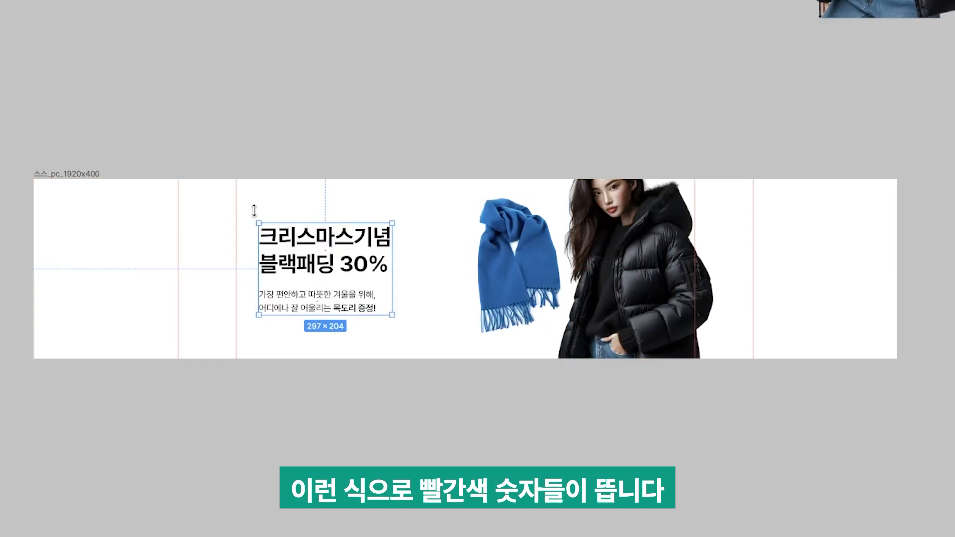
pyautogui.press('alt')
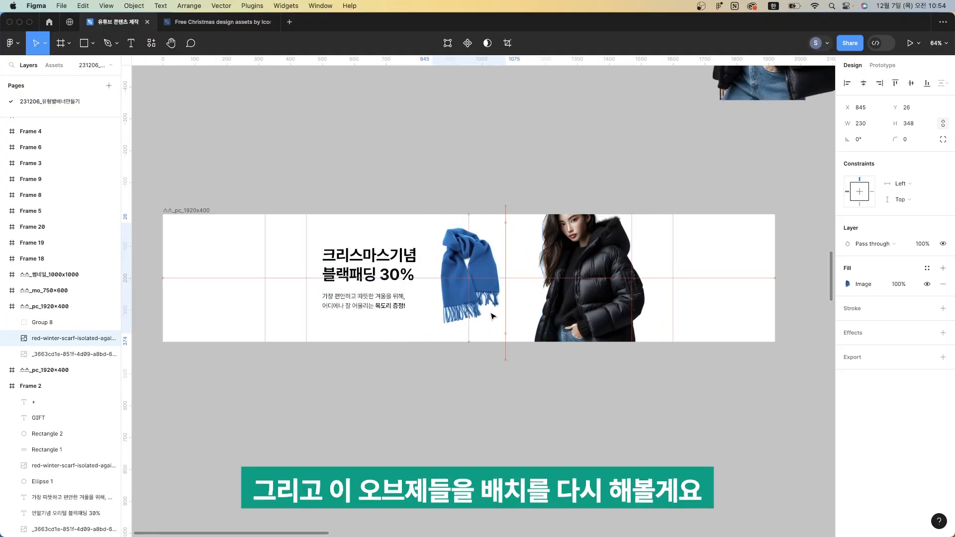
# Bring the scarf and the model closer to the text, placing the scarf at X 855 beside the model
pyautogui.moveTo(531, 316); pyautogui.dragTo(491, 316)
pyautogui.moveTo(591, 285); pyautogui.dragTo(560, 286)
pyautogui.click(448, 294)
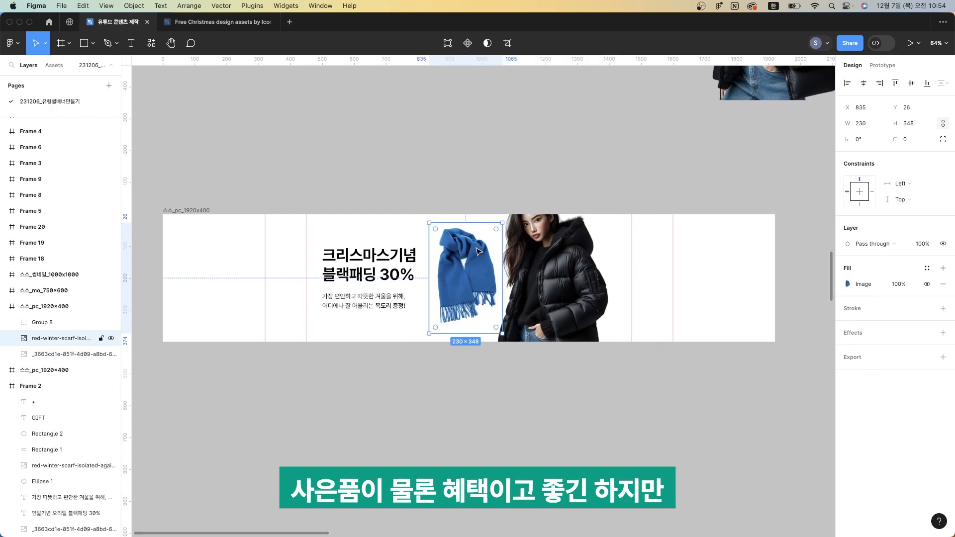
pyautogui.moveTo(468, 279); pyautogui.dragTo(411, 278)
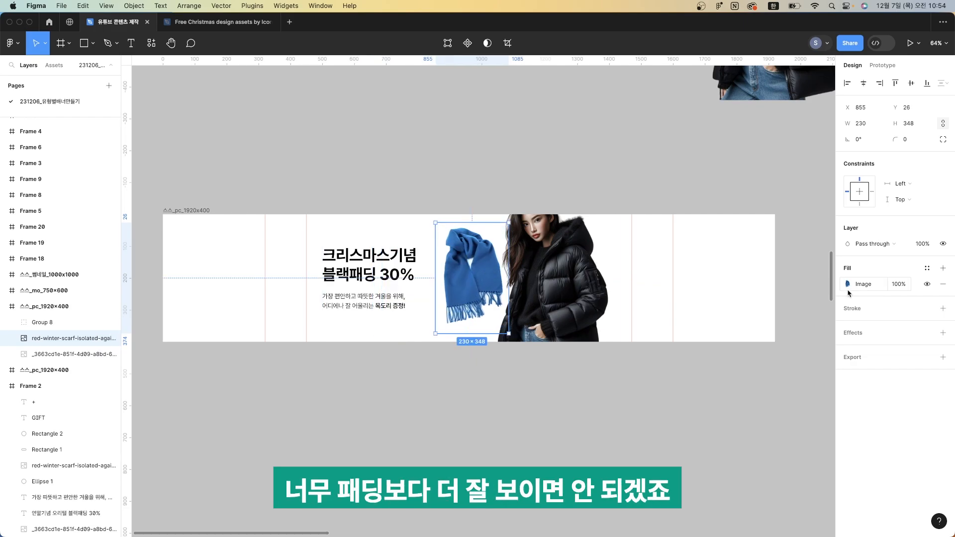
# Set the scarf image fill's blend mode to Normal and shift the scarf against the model to X 877, Y 41
pyautogui.click(849, 285)
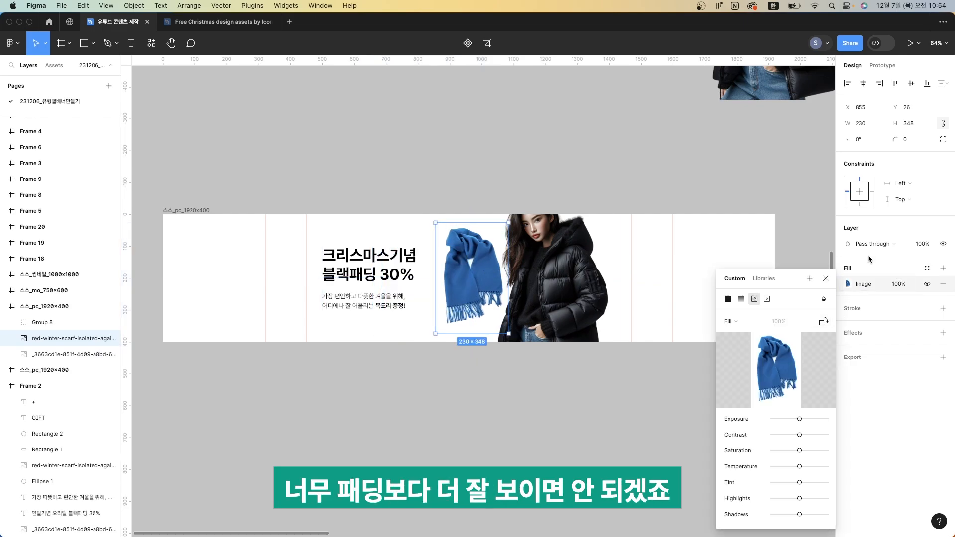
pyautogui.click(824, 301)
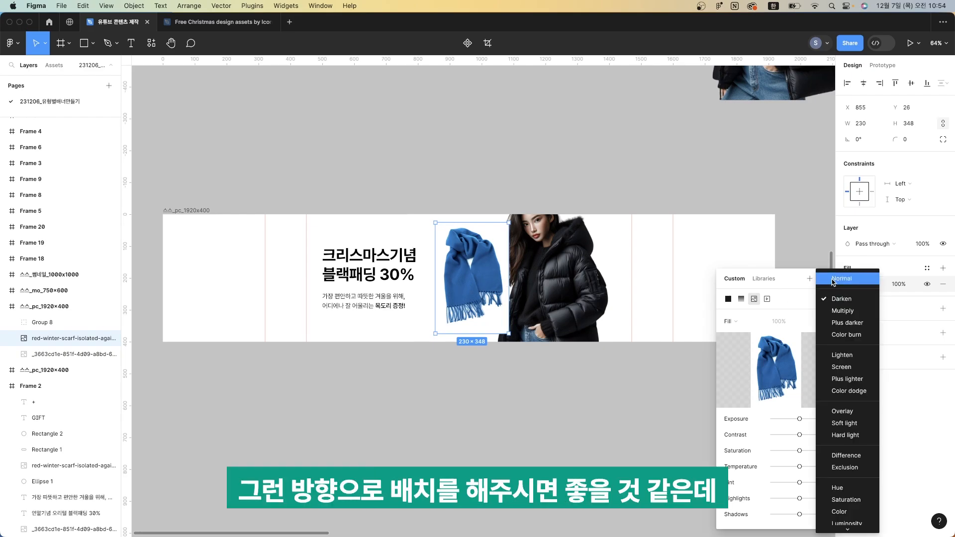
pyautogui.click(829, 279)
pyautogui.click(531, 390)
pyautogui.moveTo(477, 303)
pyautogui.mouseDown()
pyautogui.moveTo(515, 304)
pyautogui.moveTo(481, 306)
pyautogui.mouseUp()
pyautogui.scroll(5, 479, 304)
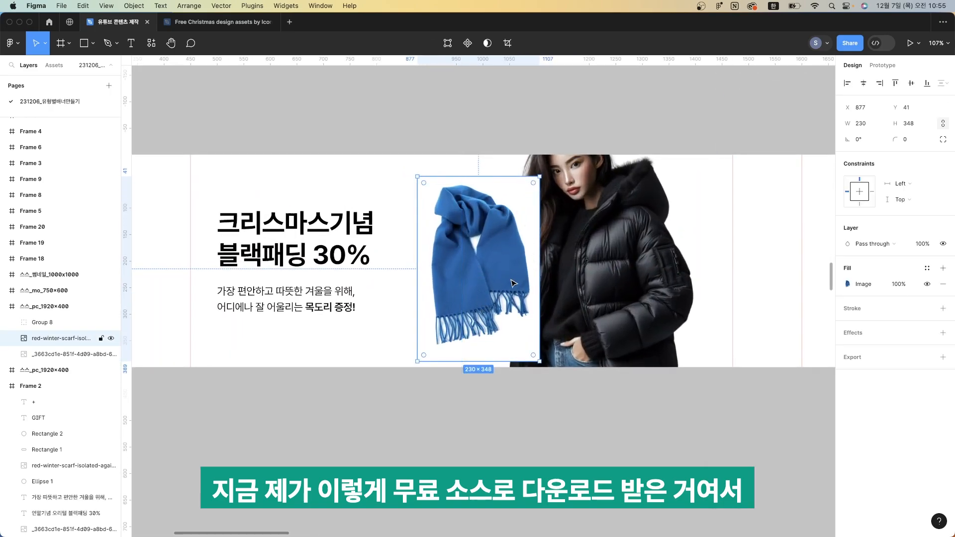
pyautogui.scroll(3, 465, 231)
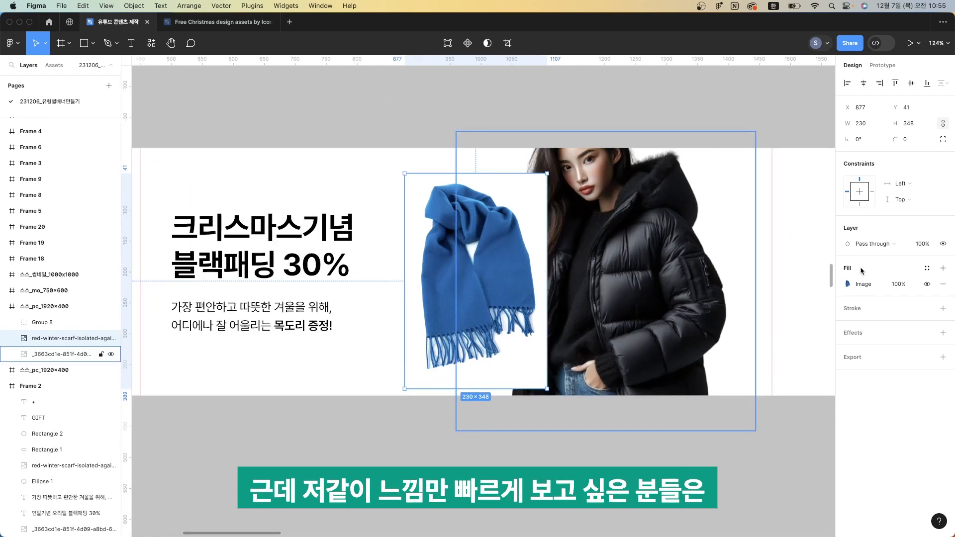
# Set the scarf image fill's blend mode to Darken and move the scarf clear of the model to X 831, Y 44
pyautogui.click(848, 284)
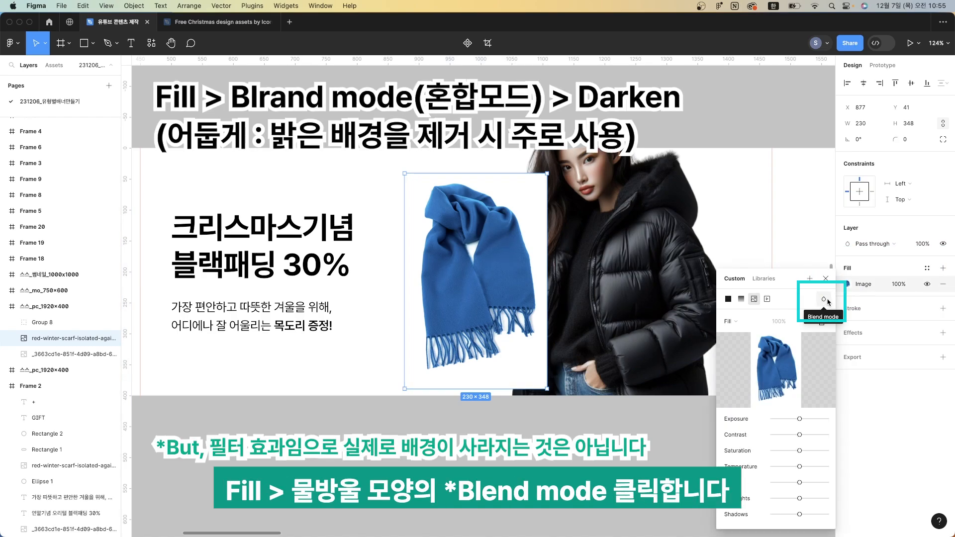
pyautogui.click(824, 300)
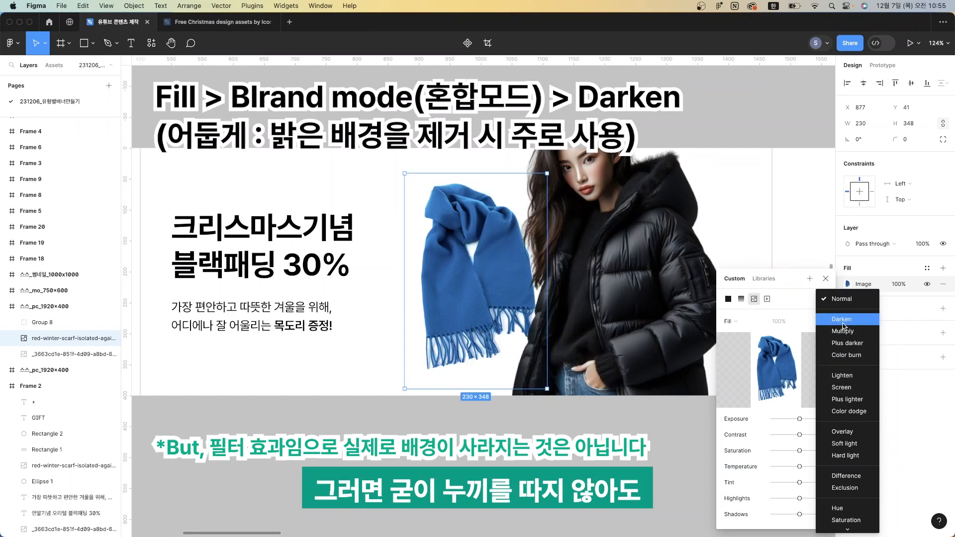
pyautogui.click(843, 322)
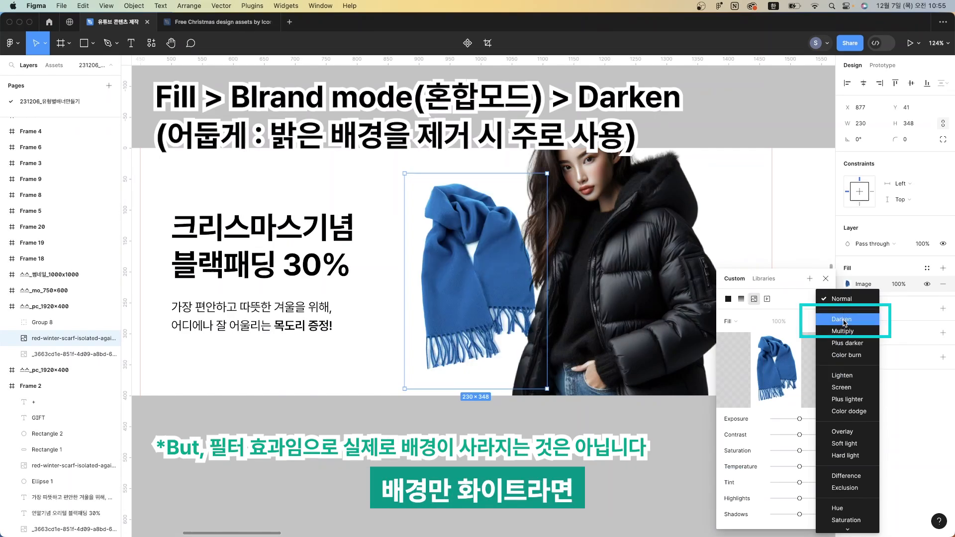
pyautogui.moveTo(461, 284); pyautogui.dragTo(466, 296)
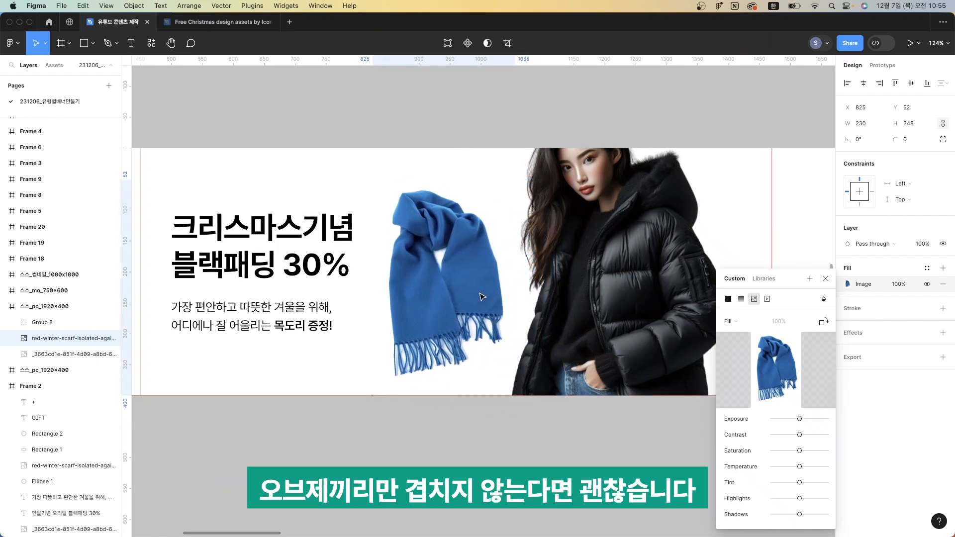
pyautogui.click(505, 453)
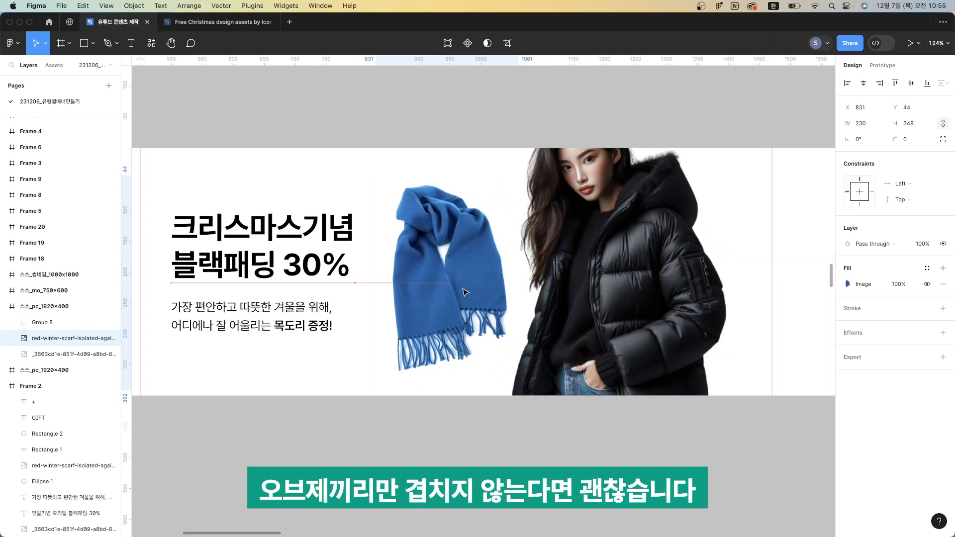
# Place a 178 × 178 circle between the copy and the model, sent behind the reduced scarf and lowered to Y 161
pyautogui.click(498, 199)
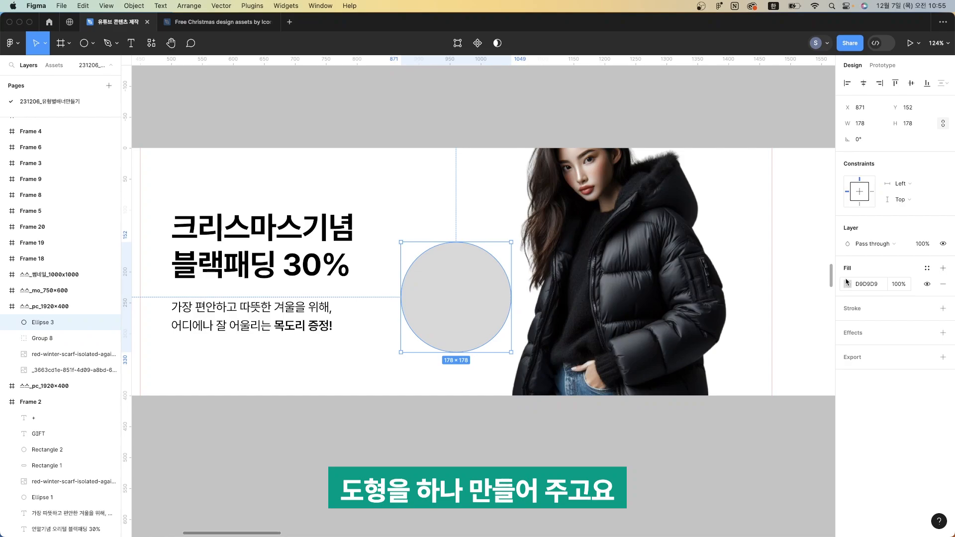
pyautogui.press('[')
pyautogui.press('Down')
pyautogui.press('Down')
pyautogui.press('Down')
pyautogui.press('Down')
pyautogui.press('Down')
pyautogui.press('Down')
pyautogui.press('Down')
pyautogui.press('Down')
pyautogui.press('Down')
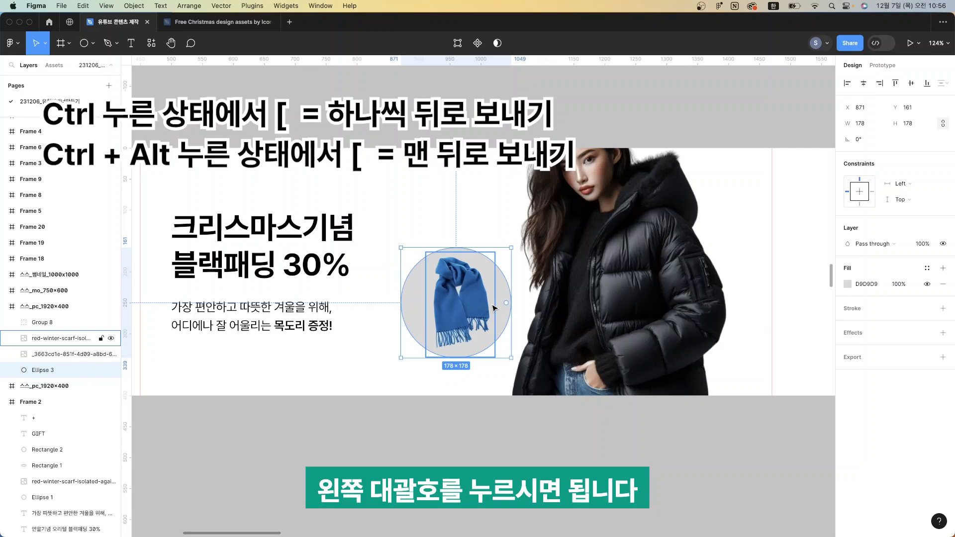
# Fill the circle with white FFFFFF and add a stroke in the blue 005997 sampled from the scarf
pyautogui.click(848, 284)
pyautogui.moveTo(731, 294); pyautogui.dragTo(668, 268)
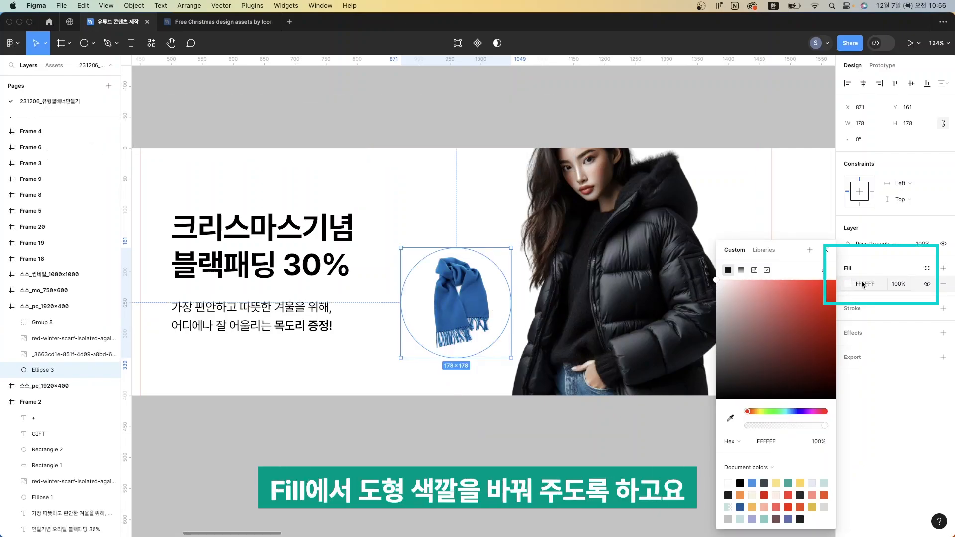
pyautogui.click(943, 309)
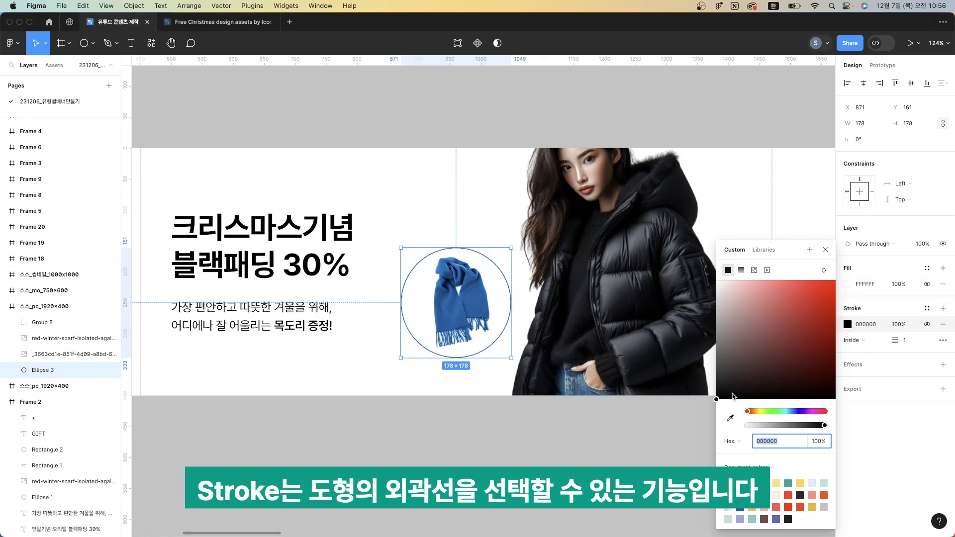
pyautogui.click(729, 420)
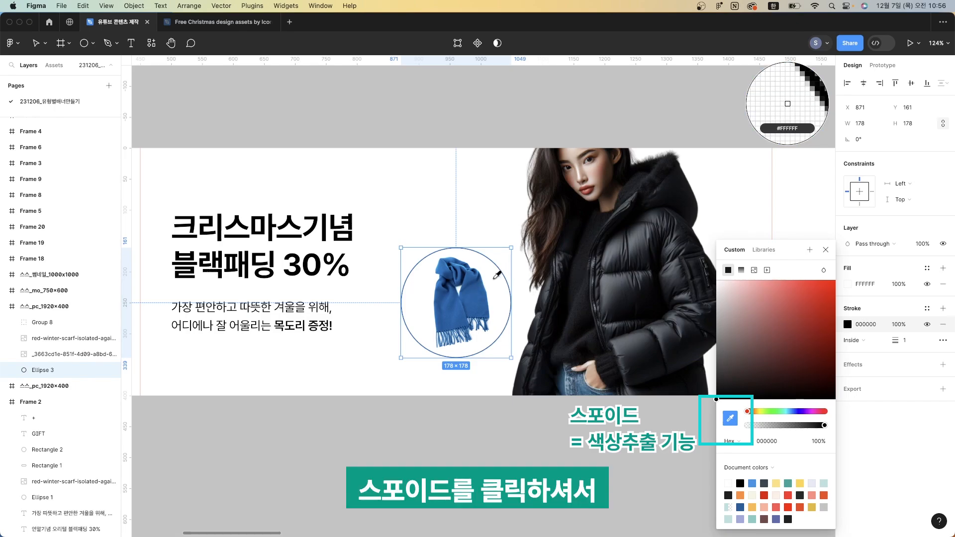
pyautogui.click(475, 290)
pyautogui.click(411, 233)
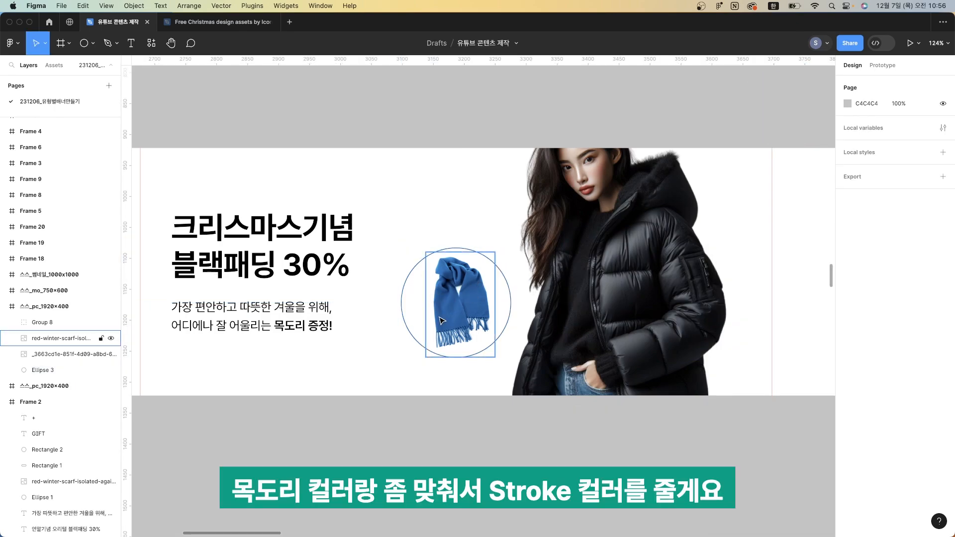
pyautogui.click(506, 294)
pyautogui.click(418, 304)
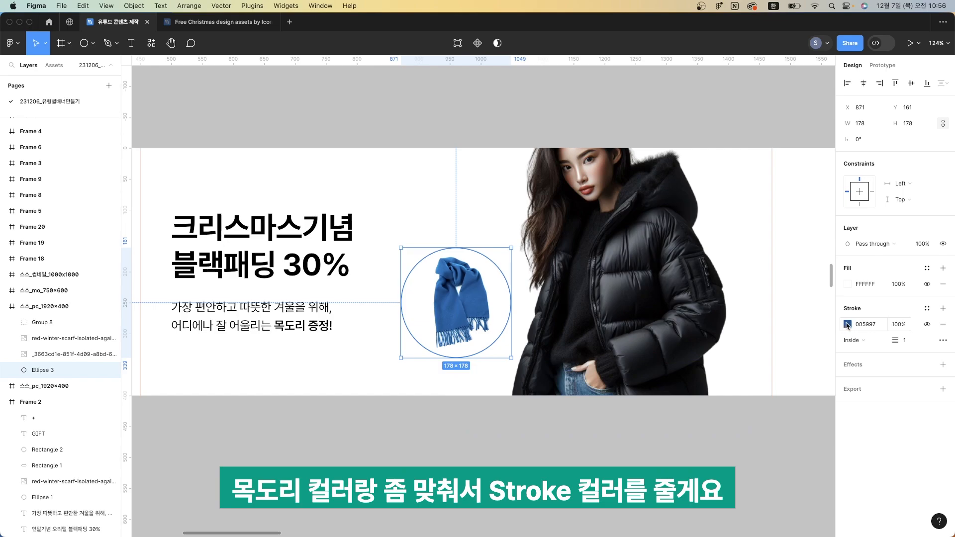
pyautogui.click(848, 324)
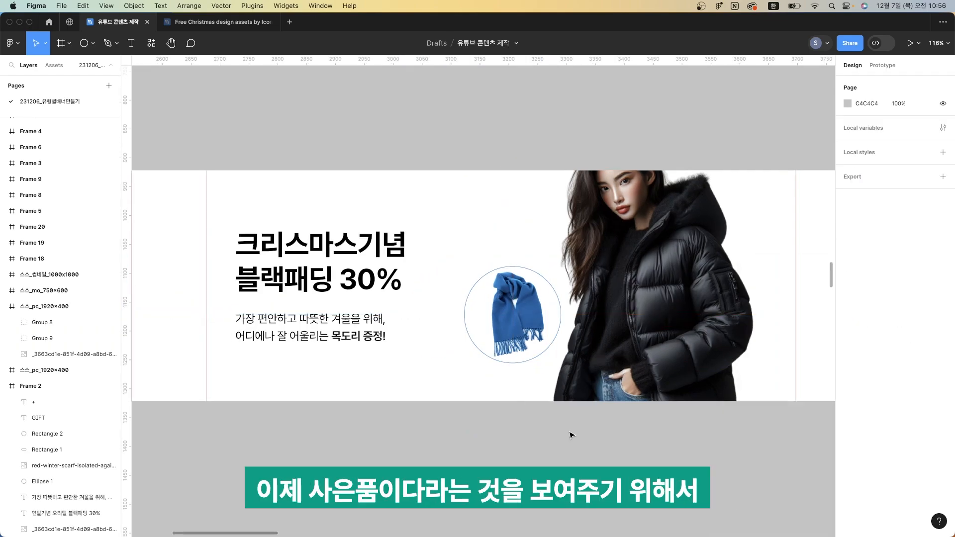
# Add the text "GIFT" at the upper edge of the scarf circle
pyautogui.scroll(-5, 571, 435)
pyautogui.scroll(8, 561, 381)
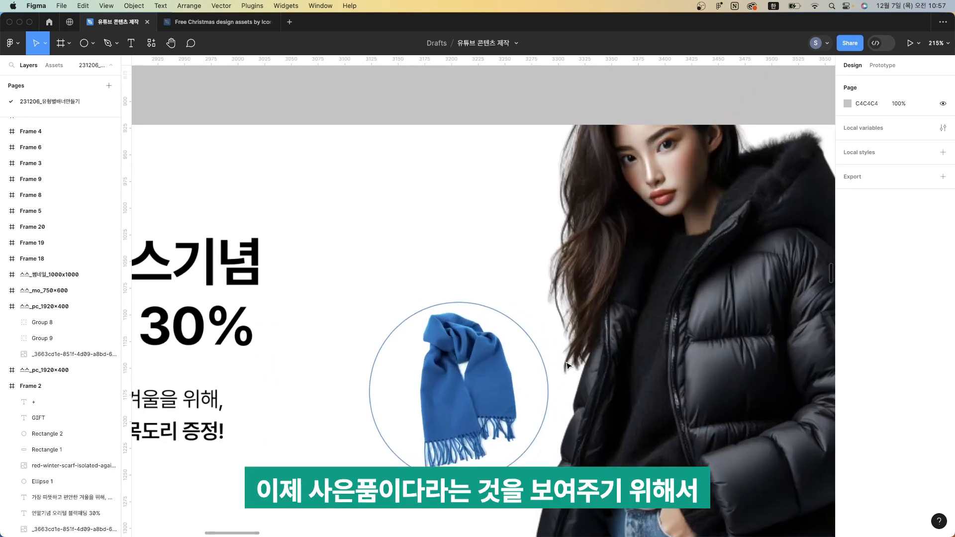
pyautogui.scroll(-2, 493, 357)
pyautogui.hscroll(-2, 498, 364)
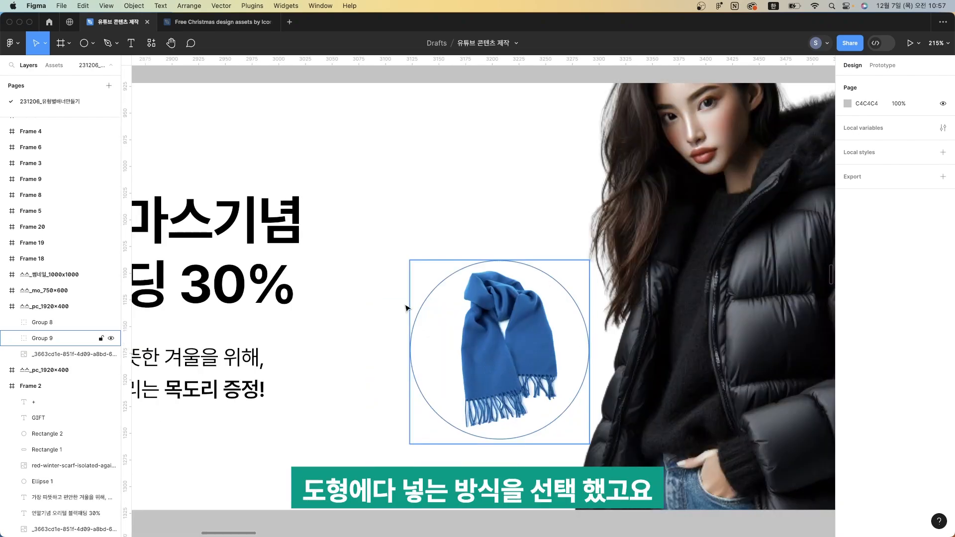
pyautogui.press('t')
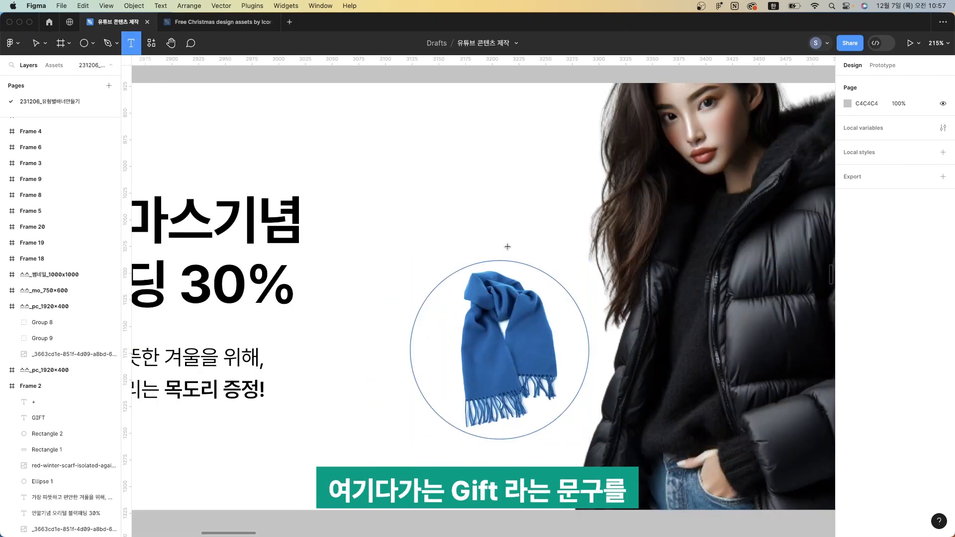
pyautogui.click(492, 248)
pyautogui.write('GIFT')
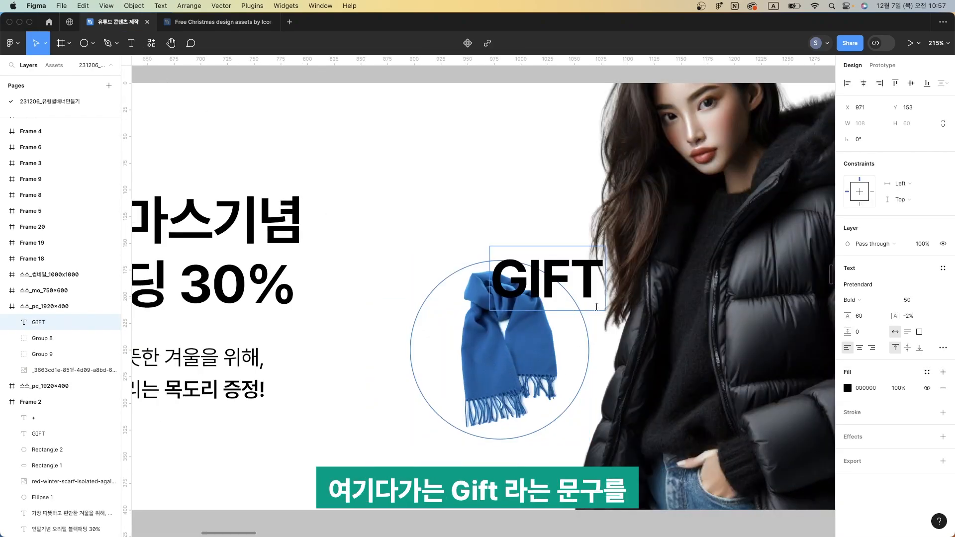
# Set the font size of the GIFT text to 20
pyautogui.press('super+a')
pyautogui.click(914, 300)
pyautogui.hotkey('shift', 'Down')
pyautogui.hotkey('shift', 'Down')
pyautogui.hotkey('shift', 'Down')
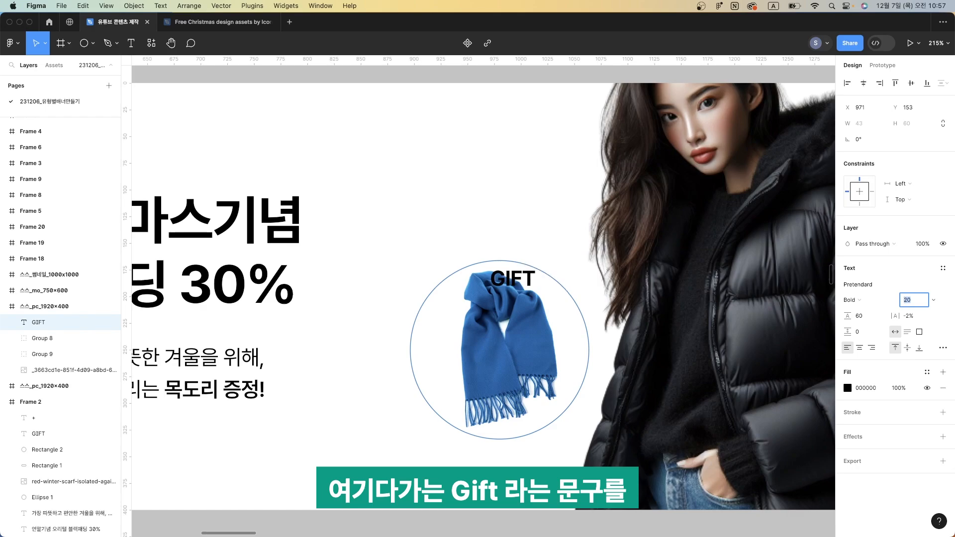
# Place the GIFT text just above the scarf circle with line height 20, and draw a 63 × 24 rectangle over it
pyautogui.moveTo(503, 282); pyautogui.dragTo(502, 270)
pyautogui.moveTo(503, 271)
pyautogui.mouseDown()
pyautogui.moveTo(559, 287)
pyautogui.moveTo(533, 270)
pyautogui.mouseUp()
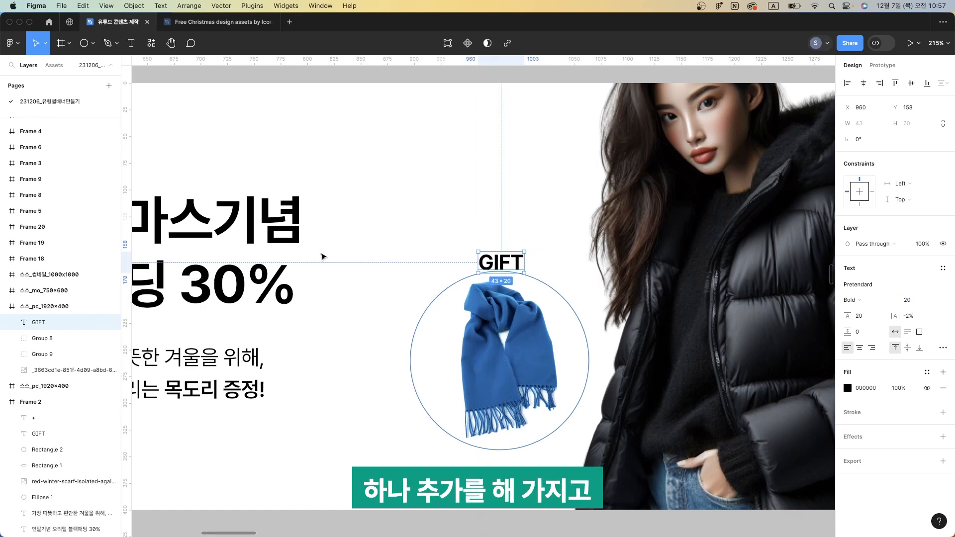
pyautogui.press('r')
pyautogui.scroll(5, 529, 258)
pyautogui.scroll(-2, 523, 290)
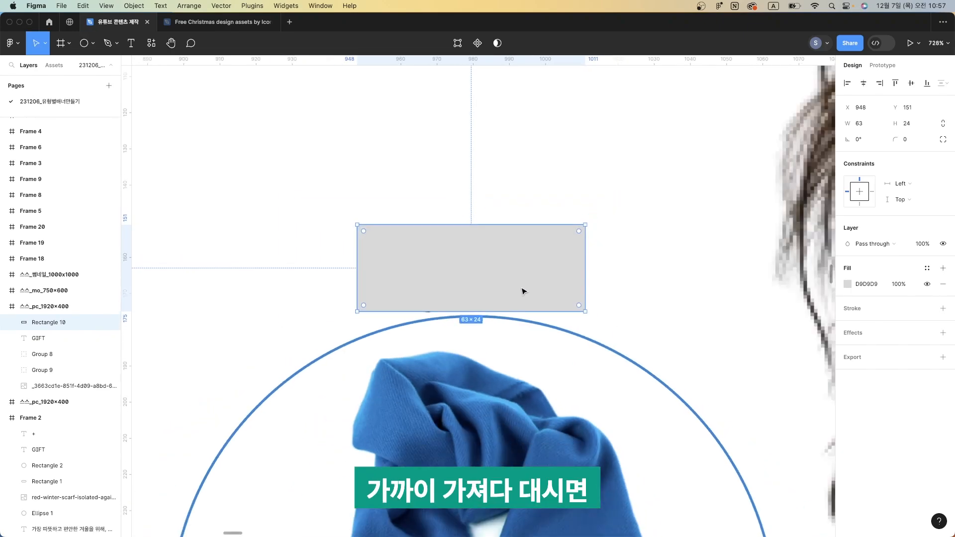
pyautogui.scroll(-5, 450, 165)
pyautogui.scroll(4, 450, 164)
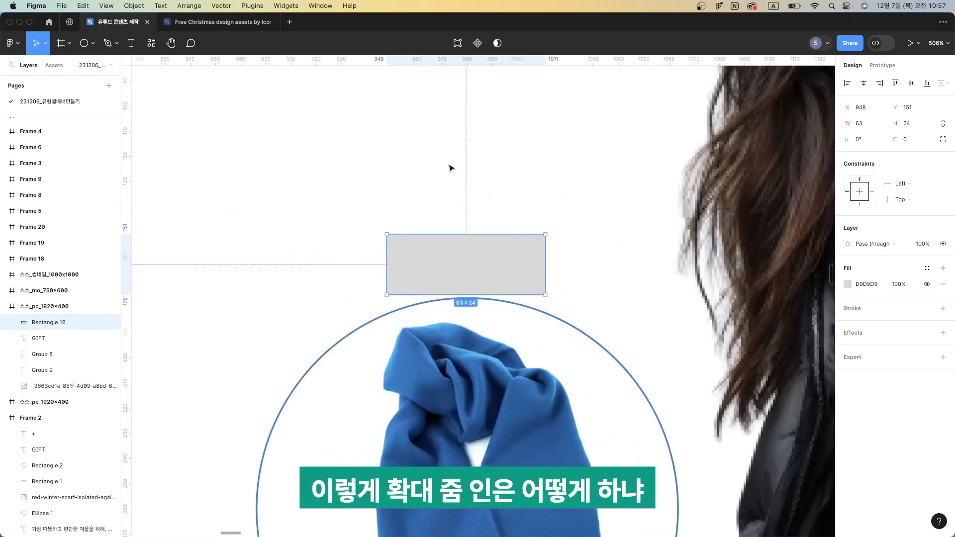
pyautogui.scroll(-4, 480, 274)
pyautogui.scroll(-1, 479, 252)
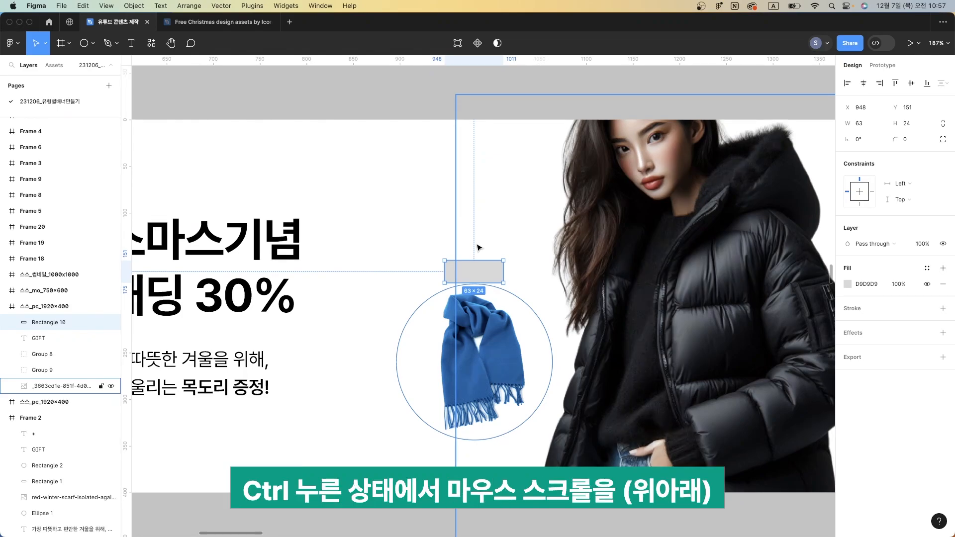
pyautogui.scroll(-3, 478, 249)
pyautogui.scroll(6, 488, 255)
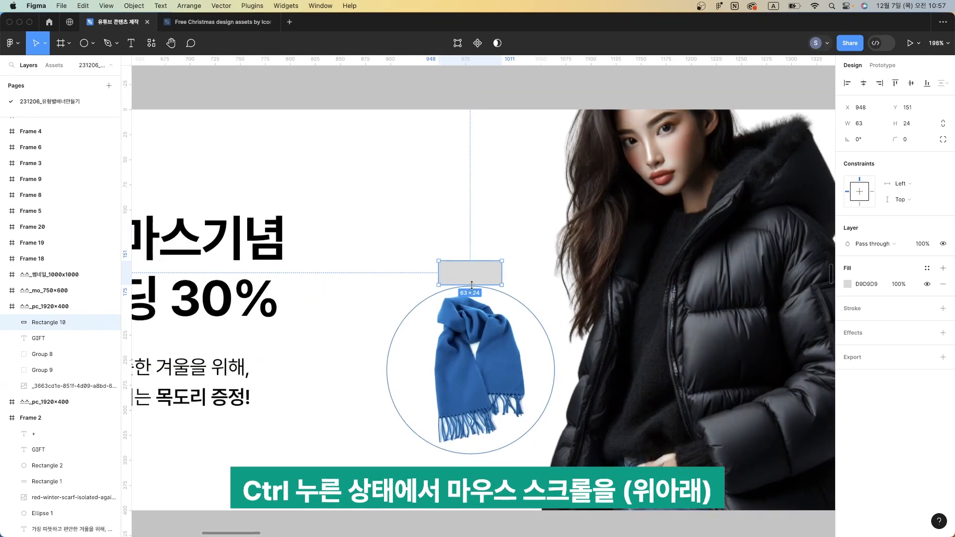
pyautogui.scroll(-4, 460, 285)
# Round the rectangle's corners to 12, centre it behind the GIFT text both ways, and lower the pair onto the circle's upper edge
pyautogui.scroll(6, 476, 271)
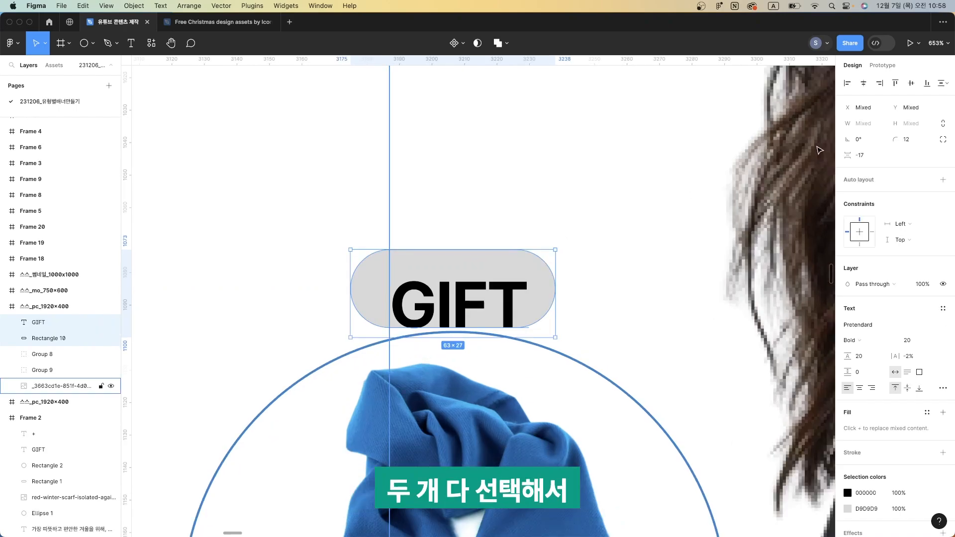
pyautogui.click(864, 83)
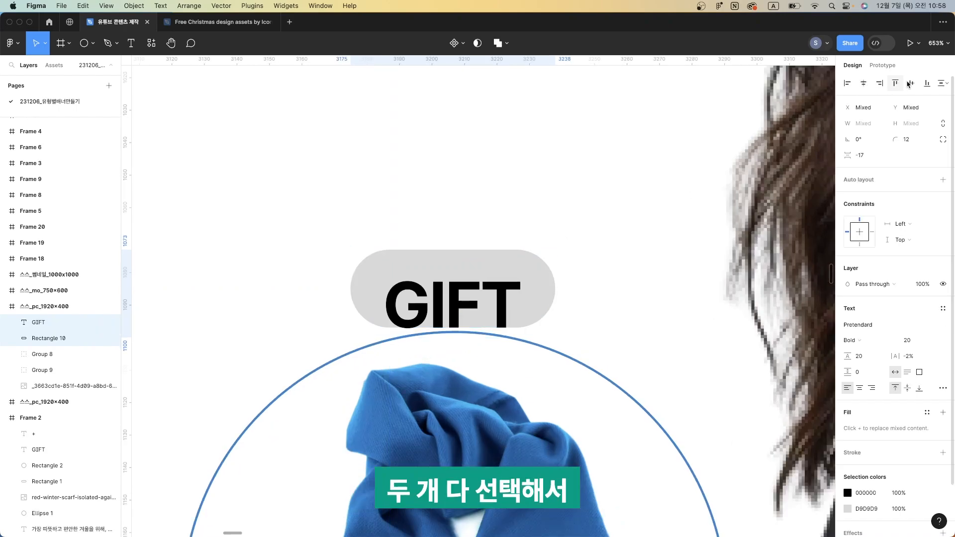
pyautogui.click(912, 83)
pyautogui.hotkey('shift', 'Down')
# Lock the model image layer, and switch its visibility off and back on
pyautogui.click(615, 223)
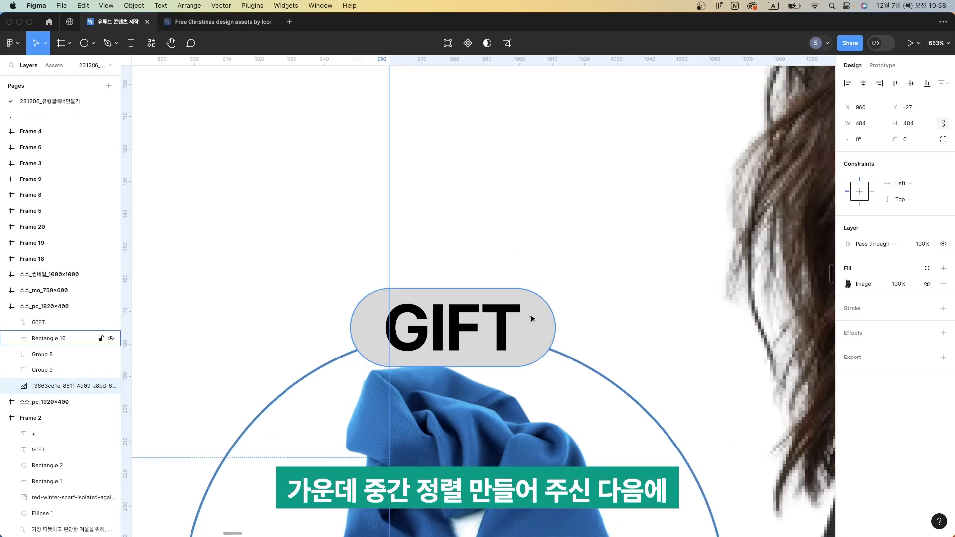
pyautogui.scroll(-10, 531, 318)
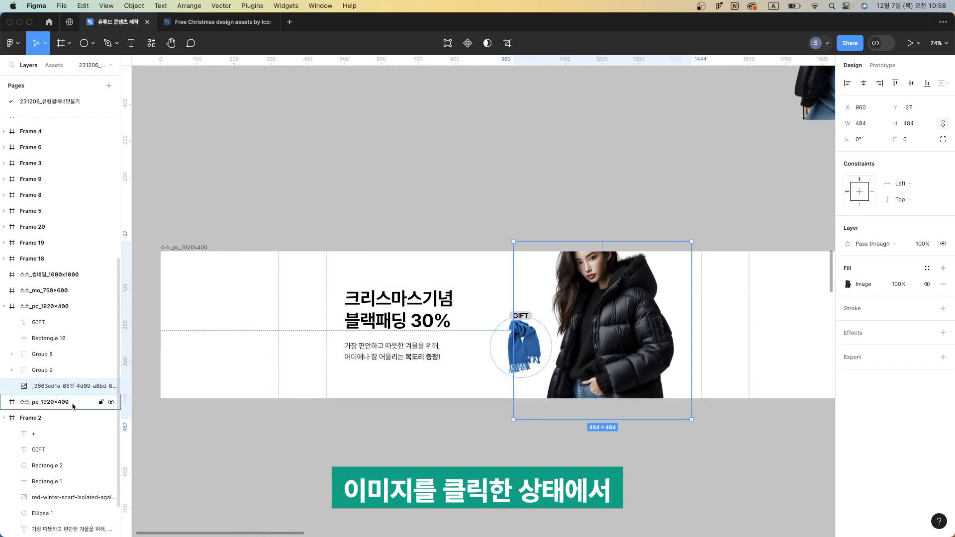
pyautogui.click(102, 386)
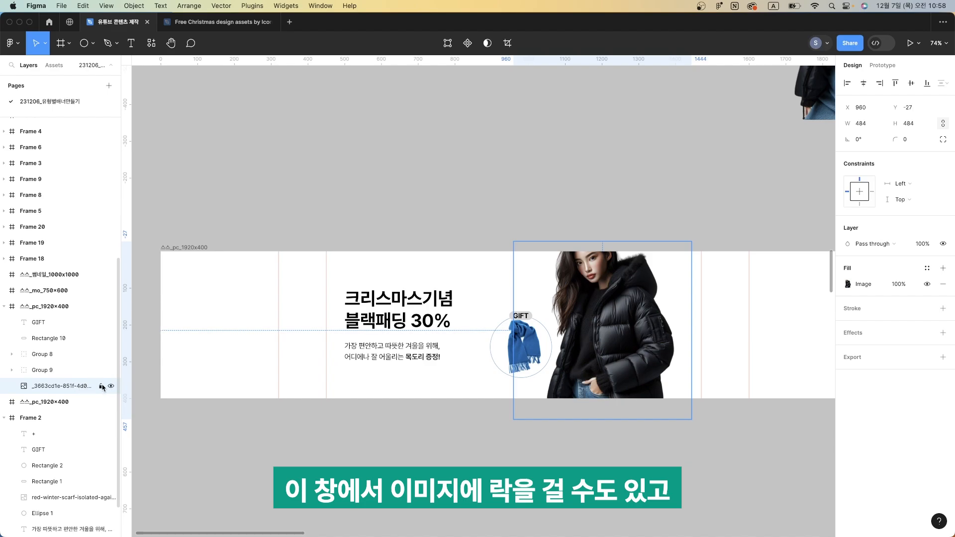
pyautogui.click(111, 387)
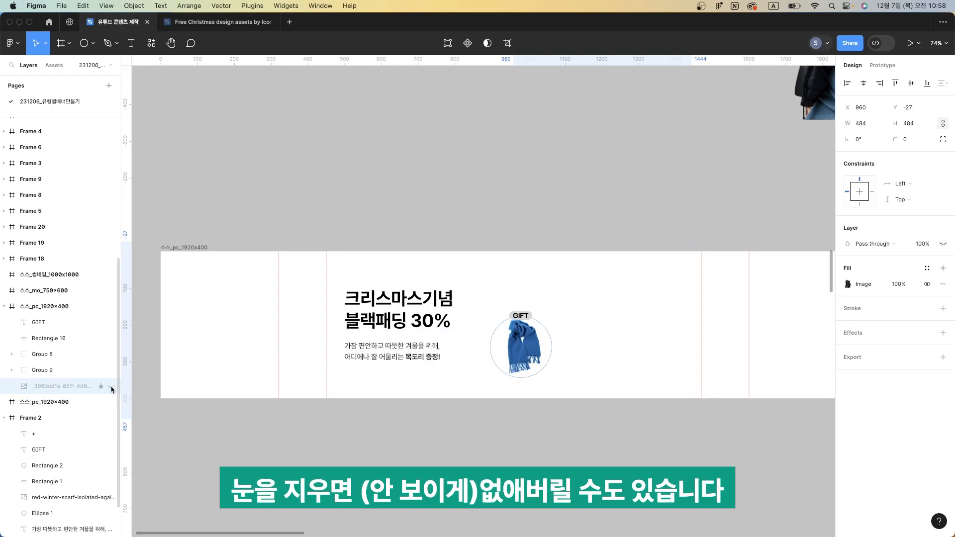
pyautogui.click(111, 387)
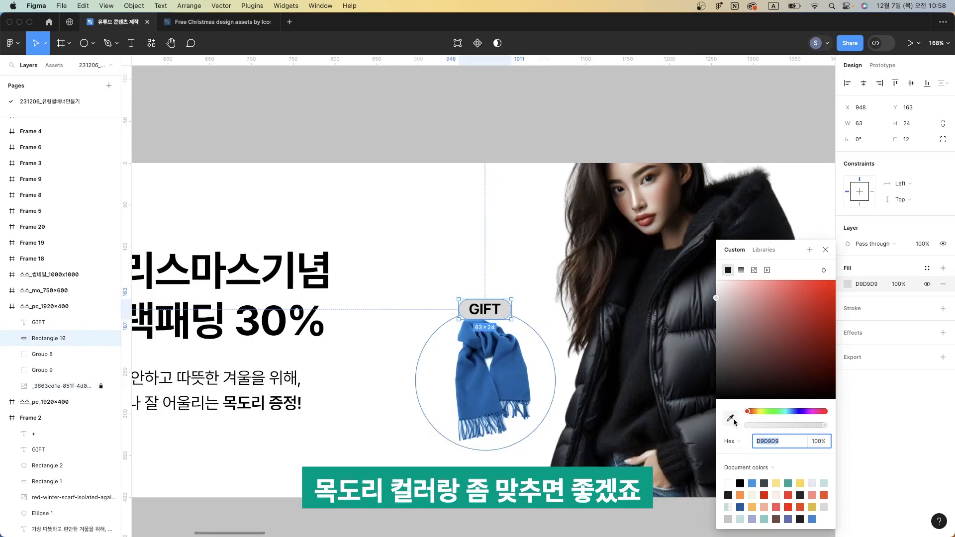
# Fill the badge rectangle with the sampled blue 1E87D0 and make the GIFT text white
pyautogui.click(731, 418)
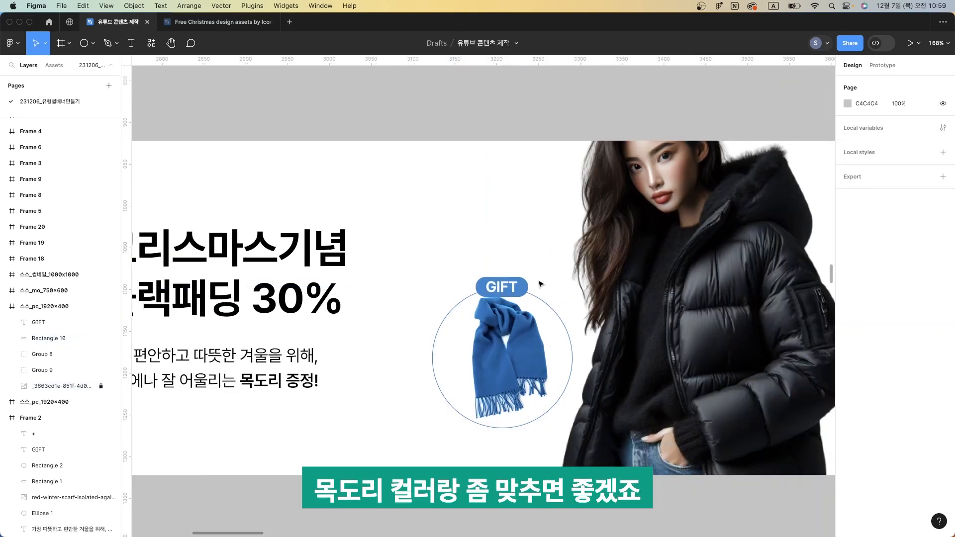
# Set the GIFT badge rectangle's top-left and bottom-right corner radii individually to 0
pyautogui.click(518, 290)
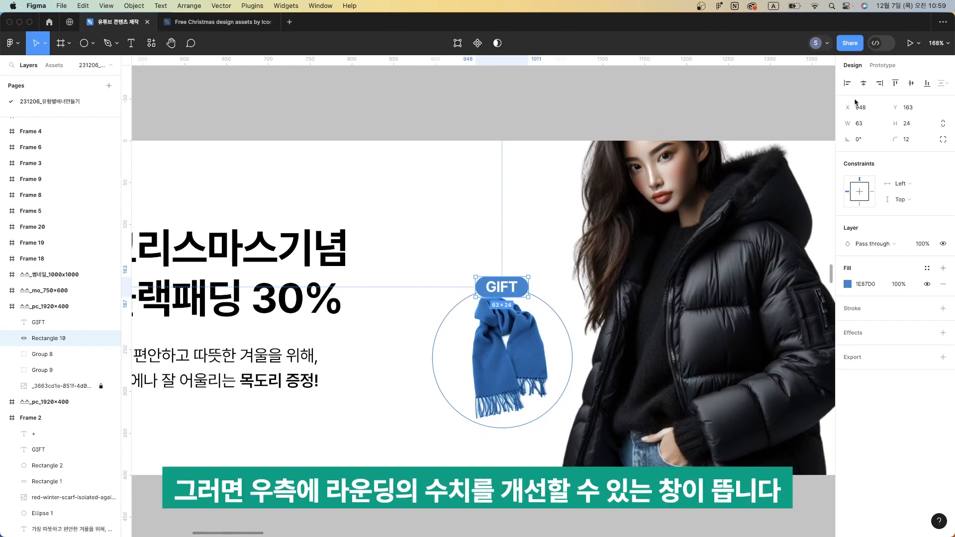
pyautogui.click(929, 138)
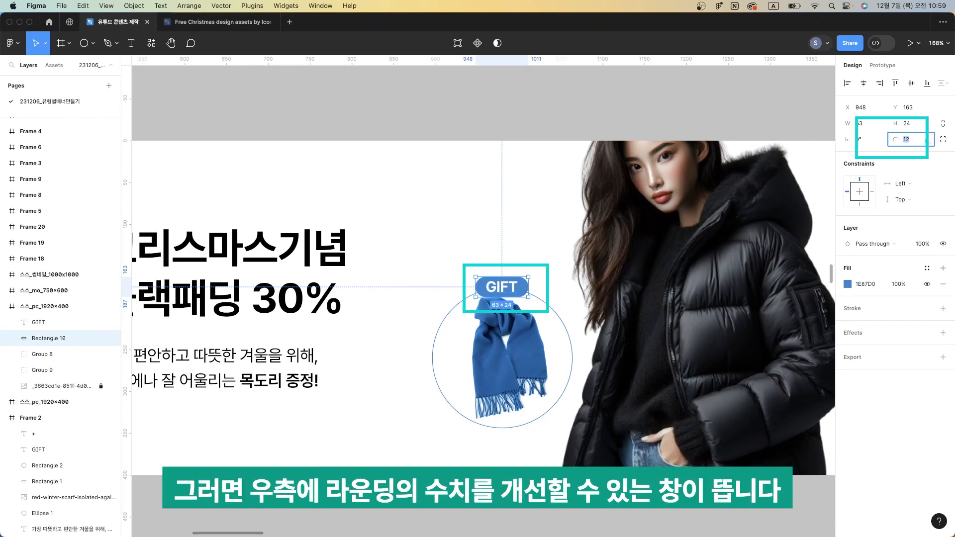
pyautogui.click(943, 140)
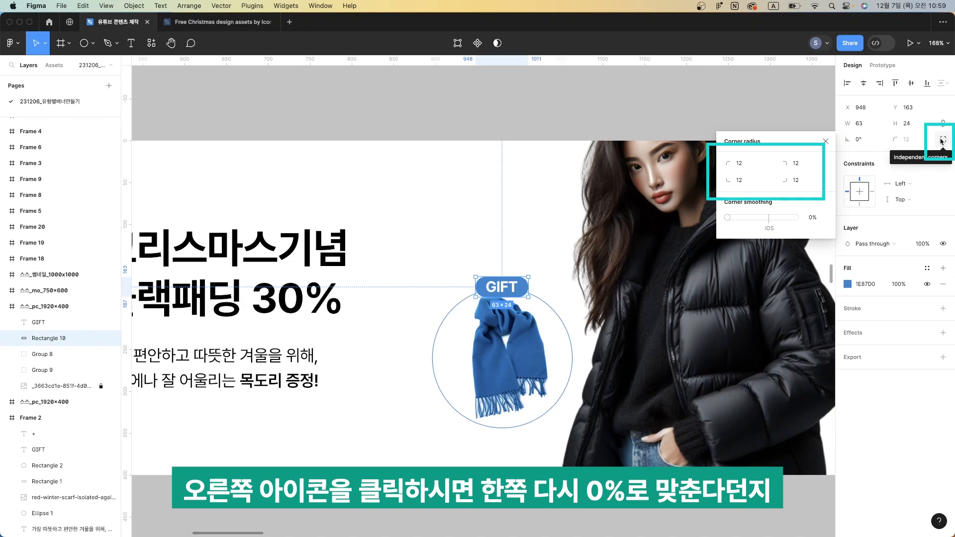
pyautogui.click(738, 163)
pyautogui.write('0')
pyautogui.press('Return')
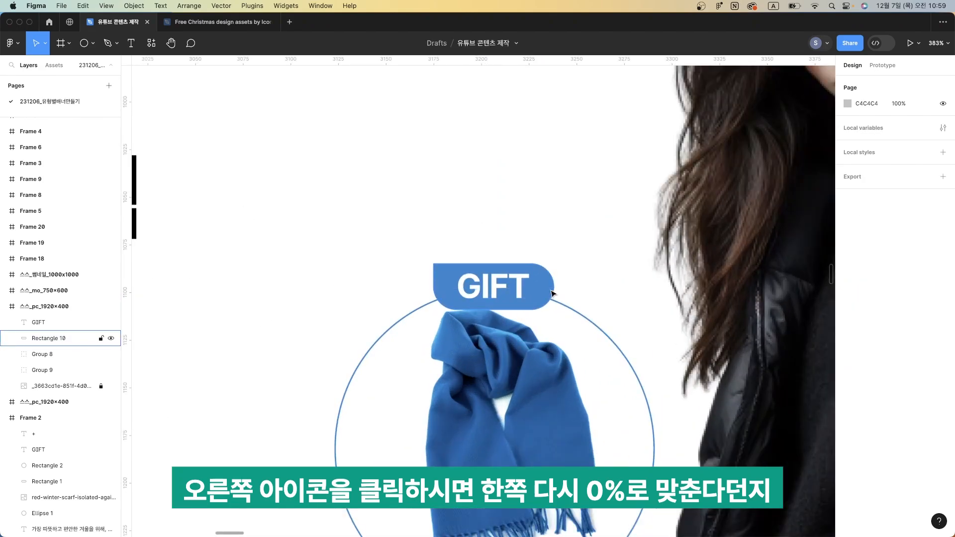
pyautogui.click(540, 284)
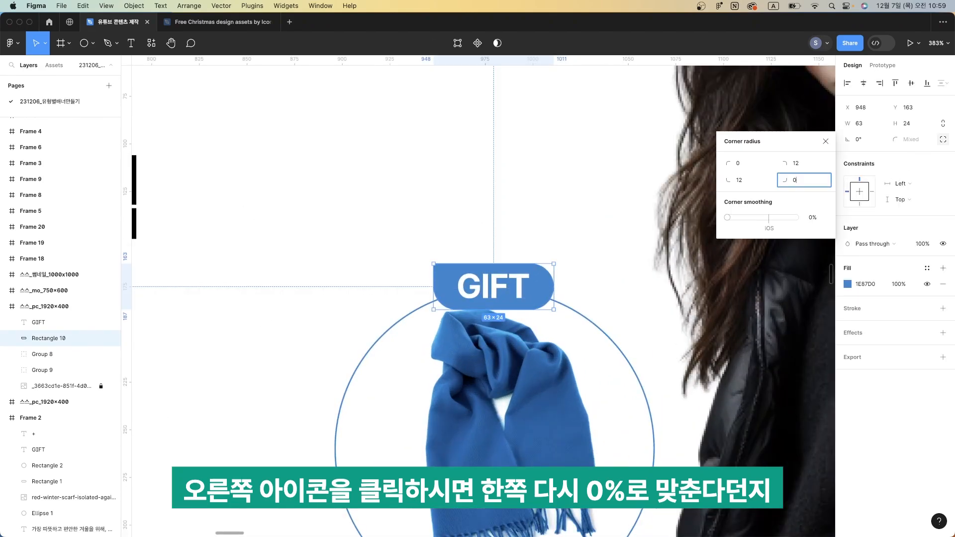
pyautogui.press('Return')
pyautogui.click(532, 240)
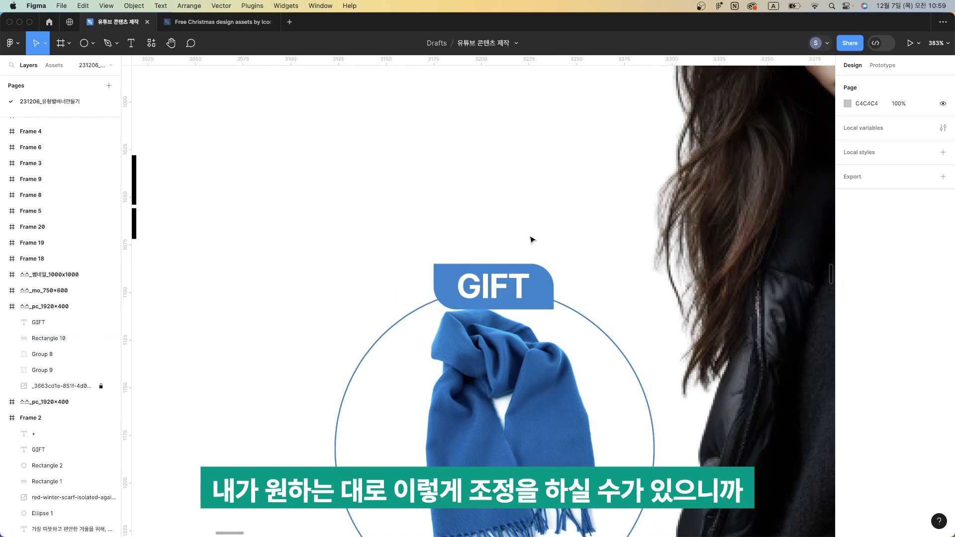
# Set the corner radius of the whole GIFT badge rectangle to 0
pyautogui.click(549, 284)
pyautogui.click(922, 139)
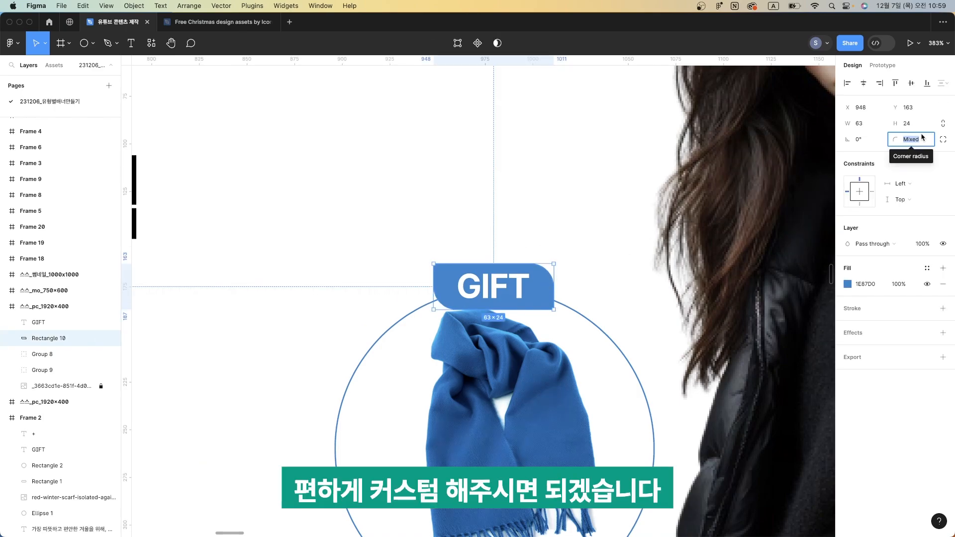
pyautogui.write('0')
pyautogui.press('Return')
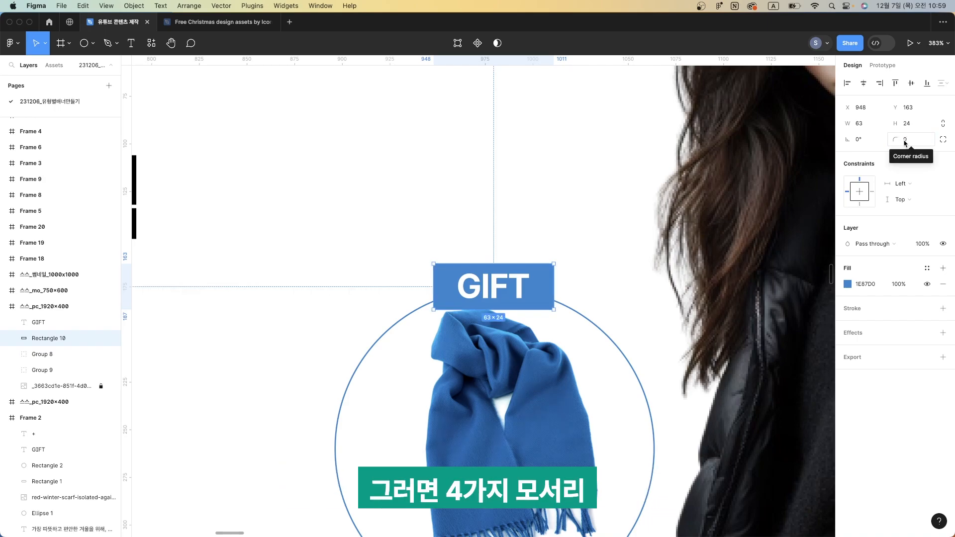
# Ungroup the scarf and circle, and fit the scarf slightly smaller inside the circle, below the GIFT badge
pyautogui.scroll(-5, 631, 272)
pyautogui.scroll(-2, 631, 272)
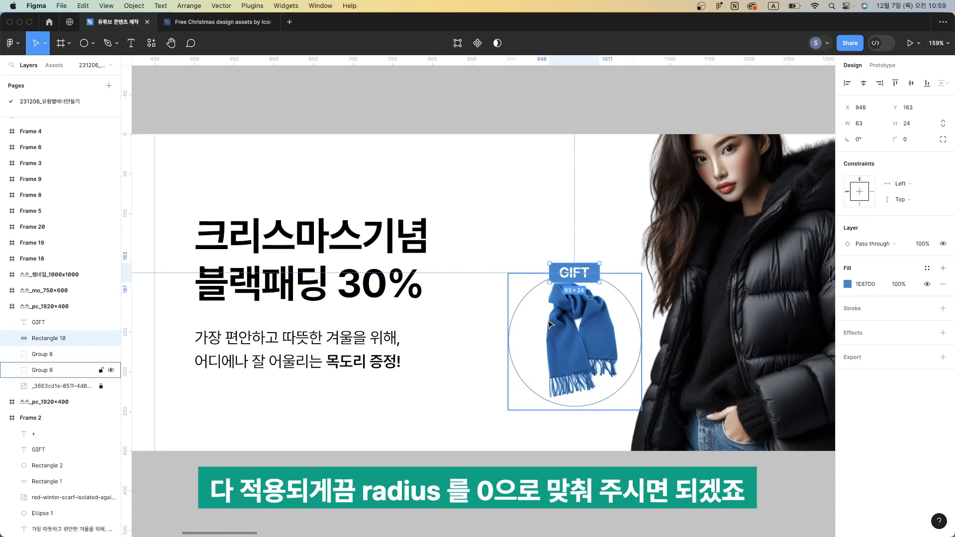
pyautogui.doubleClick(583, 341)
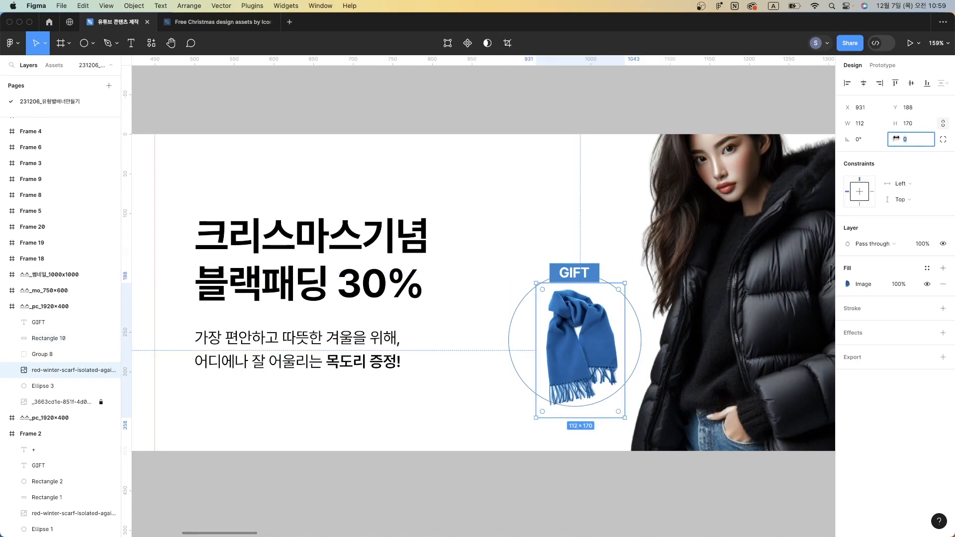
pyautogui.click(567, 335)
pyautogui.click(611, 454)
pyautogui.scroll(-5, 610, 455)
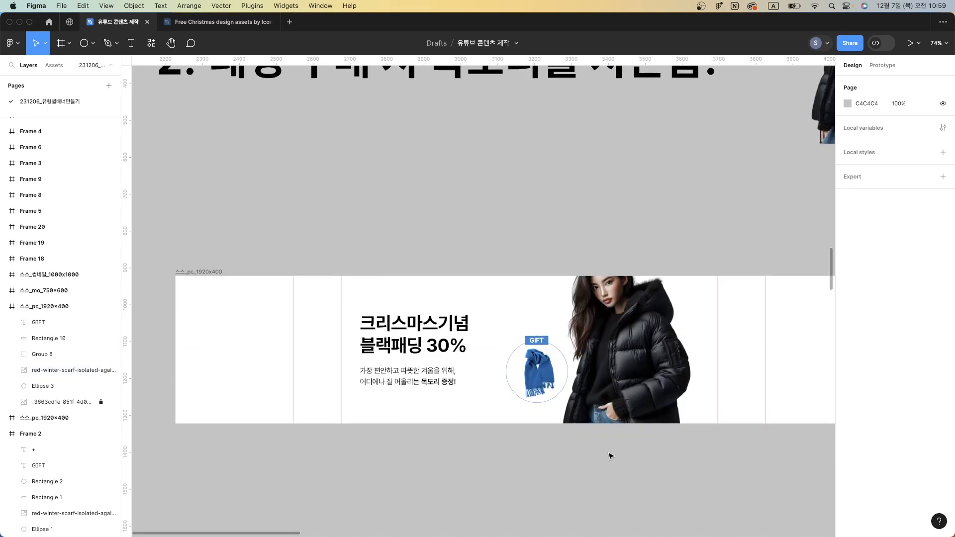
pyautogui.hscroll(-1, 610, 455)
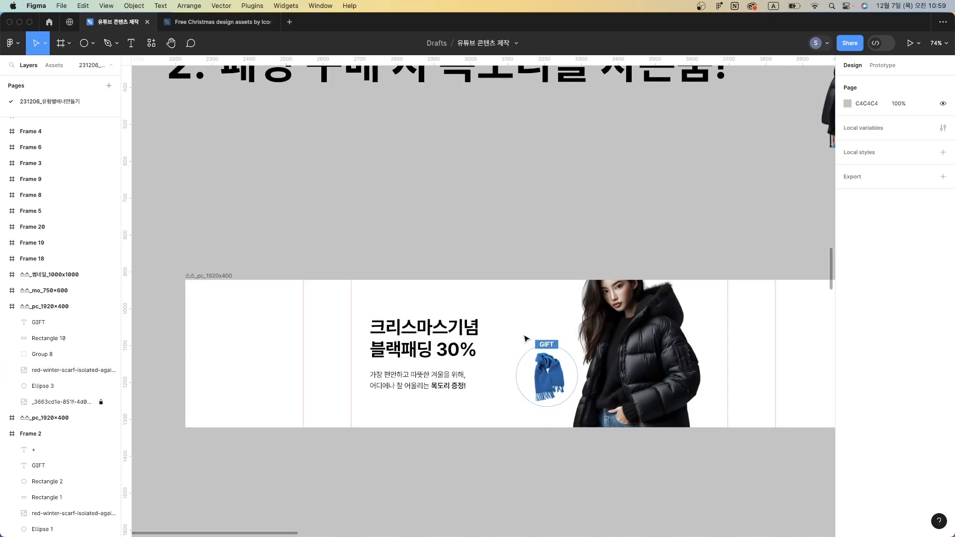
# Group the GIFT text, its rectangle, the scarf and the circle together
pyautogui.click(557, 379)
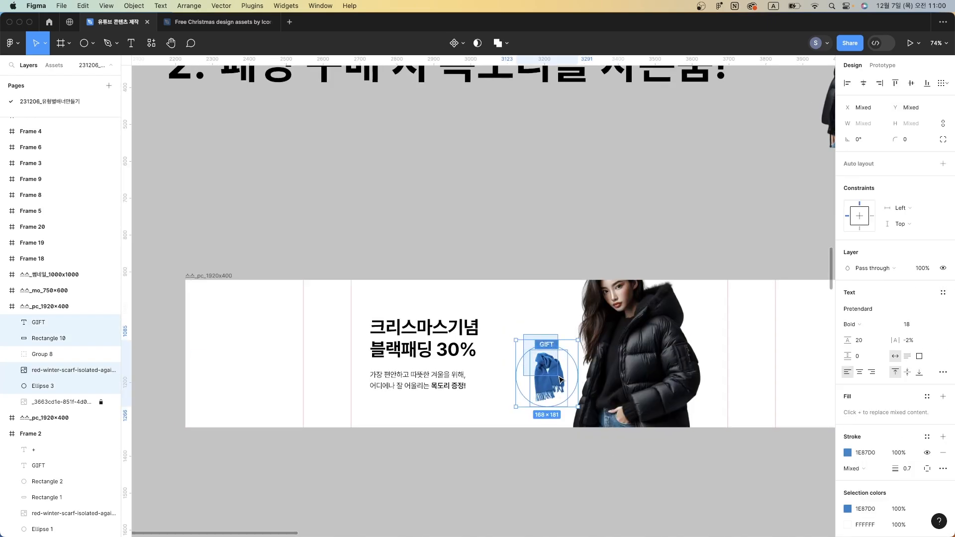
pyautogui.click(605, 234)
pyautogui.scroll(5, 605, 234)
pyautogui.scroll(-5, 573, 284)
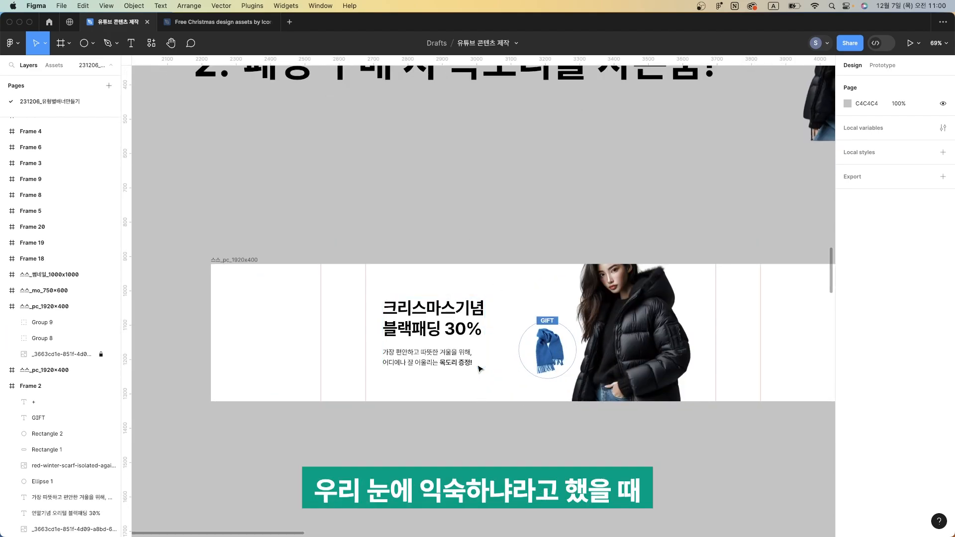
# Sketch a Z-shaped reading path across the banner and loops around the copy with the Pencil, and undo these marks
pyautogui.scroll(2, 479, 368)
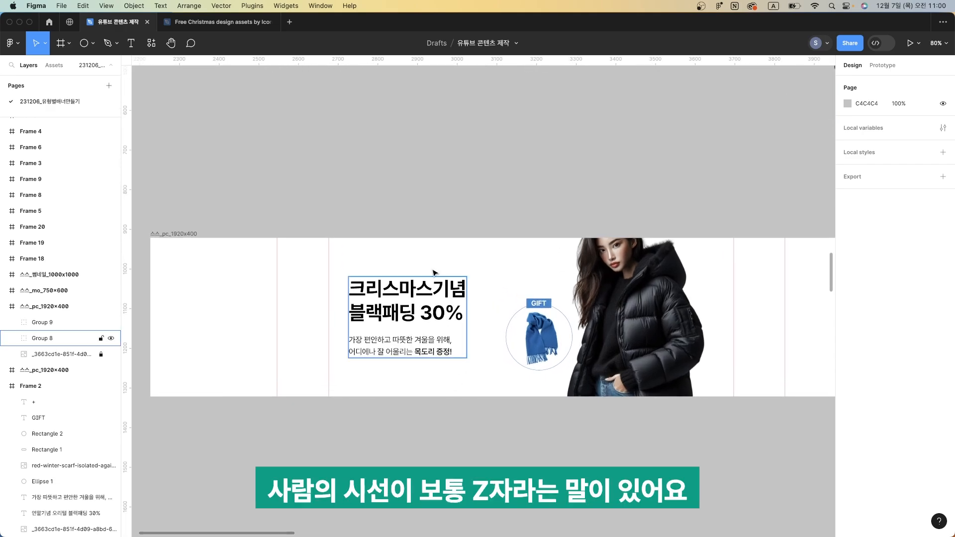
pyautogui.click(406, 350)
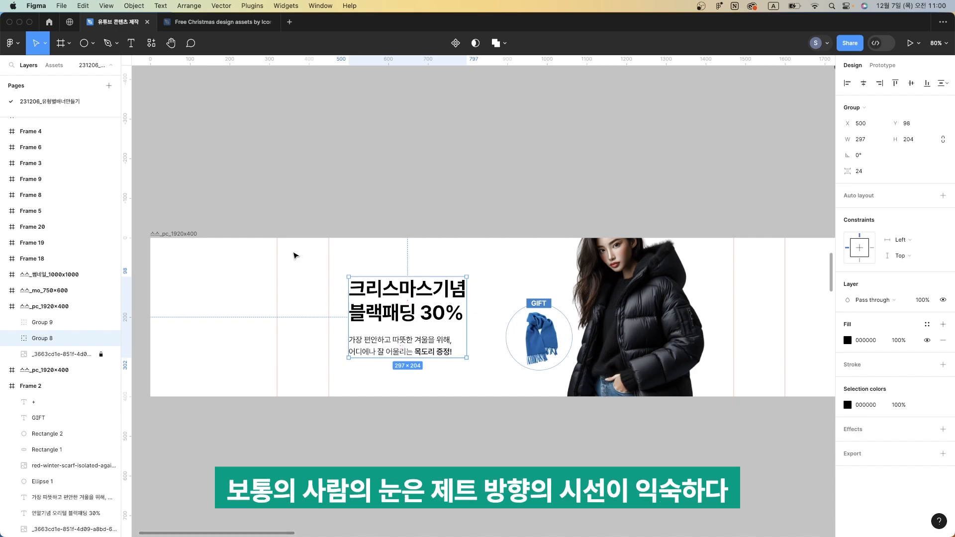
pyautogui.moveTo(399, 360)
pyautogui.mouseDown()
pyautogui.moveTo(651, 356)
pyautogui.moveTo(635, 376)
pyautogui.mouseUp()
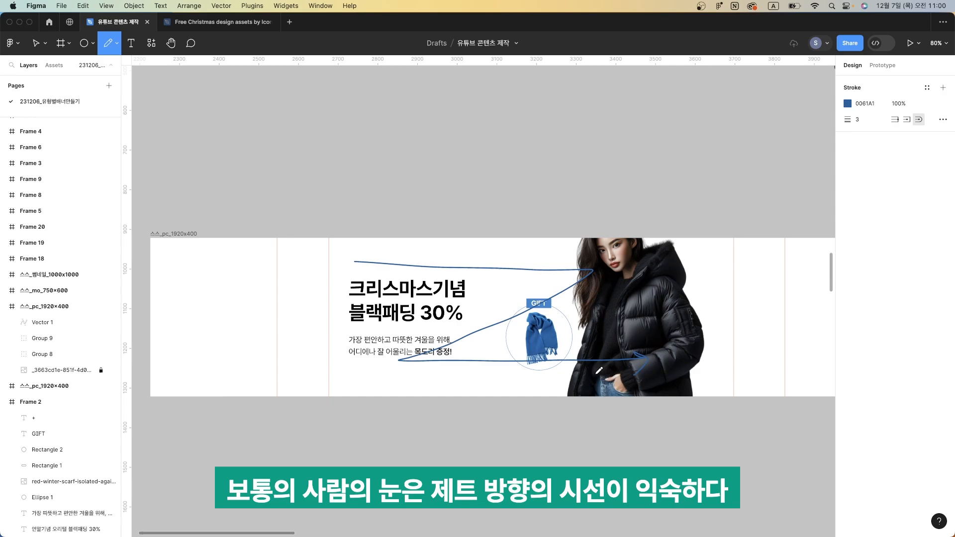
pyautogui.moveTo(365, 304)
pyautogui.mouseDown()
pyautogui.moveTo(443, 266)
pyautogui.moveTo(425, 362)
pyautogui.moveTo(480, 302)
pyautogui.moveTo(425, 363)
pyautogui.mouseUp()
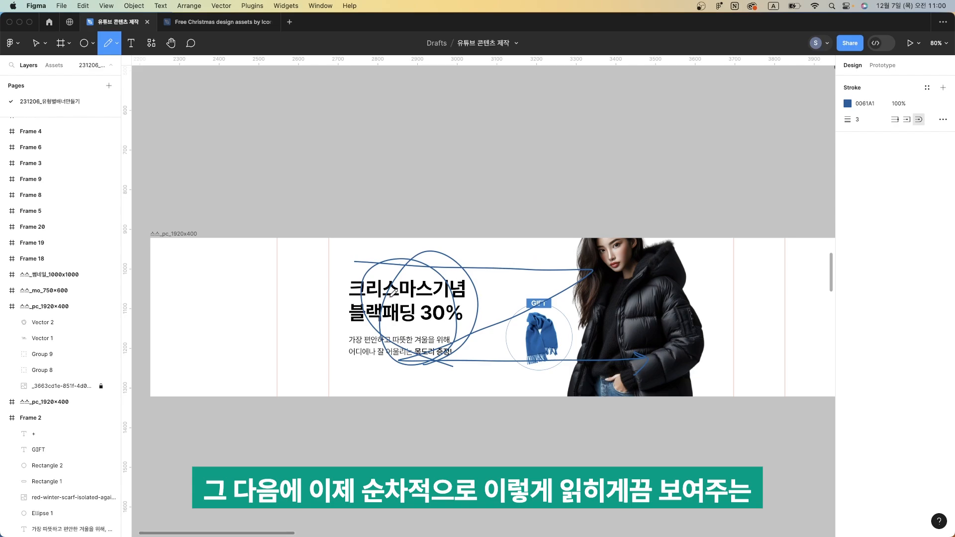
pyautogui.press('super+z')
pyautogui.press('super+z')
# Sketch an arrow from the headline toward the GIFT badge with the Pencil, and undo it
pyautogui.moveTo(411, 311)
pyautogui.mouseDown()
pyautogui.moveTo(503, 303)
pyautogui.moveTo(489, 322)
pyautogui.mouseUp()
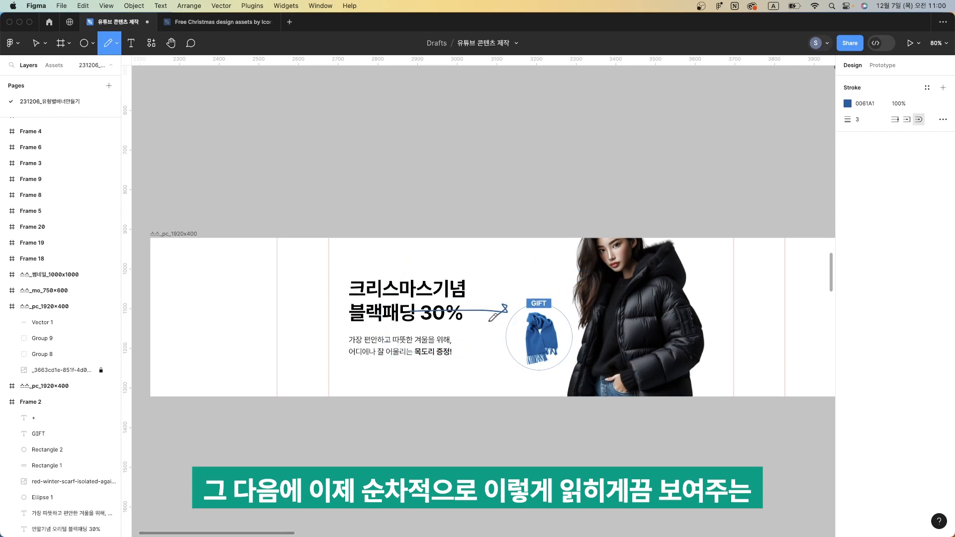
pyautogui.press('super+z')
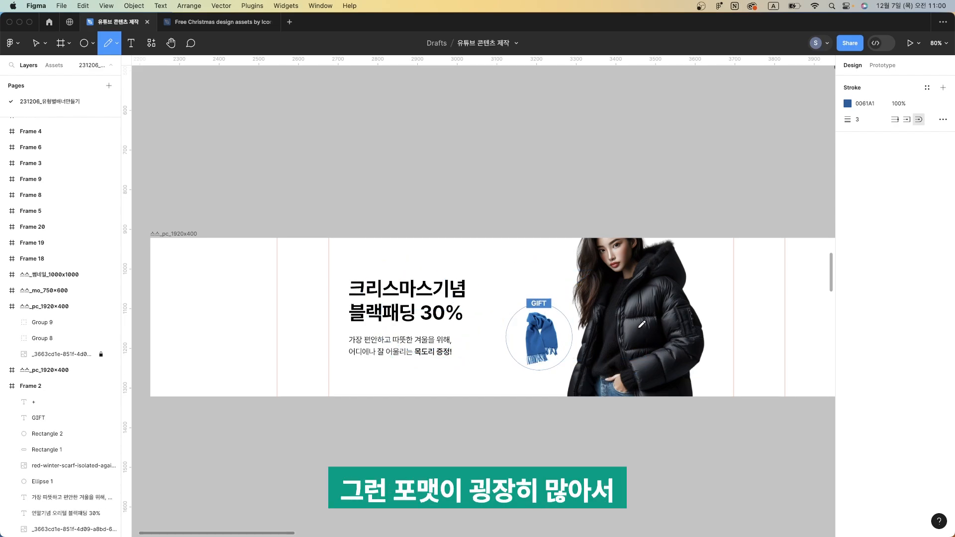
pyautogui.press('Escape')
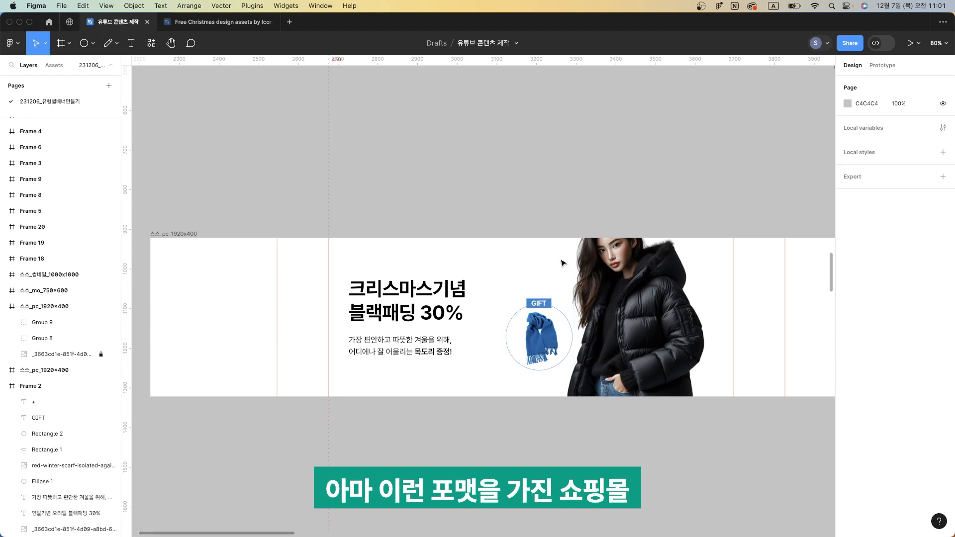
pyautogui.scroll(-3, 456, 279)
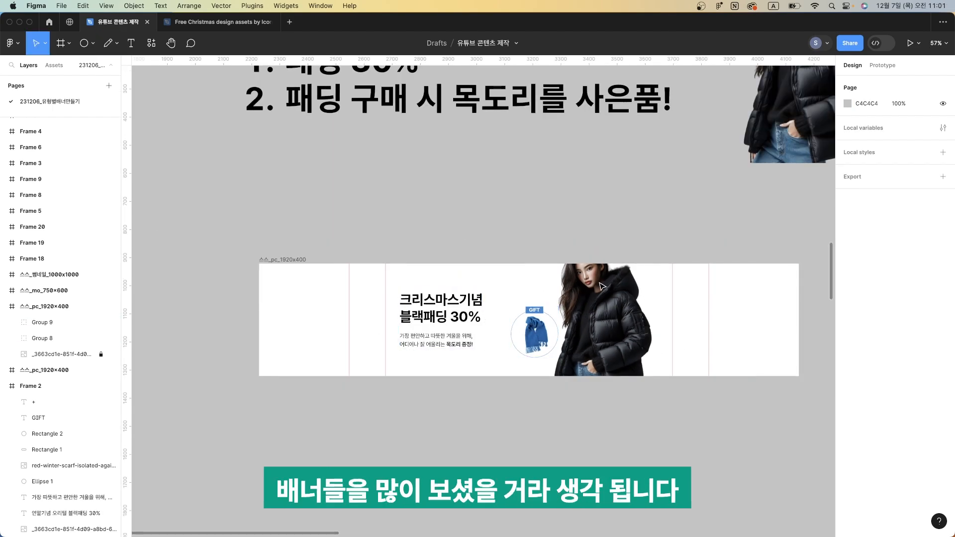
# Examine the PC banner's composition and the text of its Christmas headline, leaving the wording as it is
pyautogui.scroll(2, 600, 285)
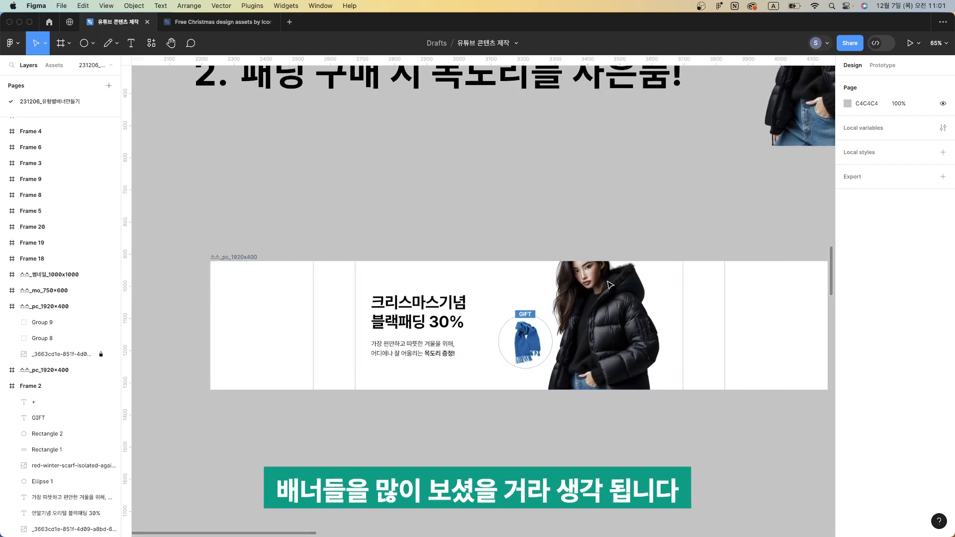
pyautogui.click(431, 332)
pyautogui.scroll(1, 600, 335)
pyautogui.click(610, 237)
pyautogui.moveTo(489, 280); pyautogui.dragTo(630, 371)
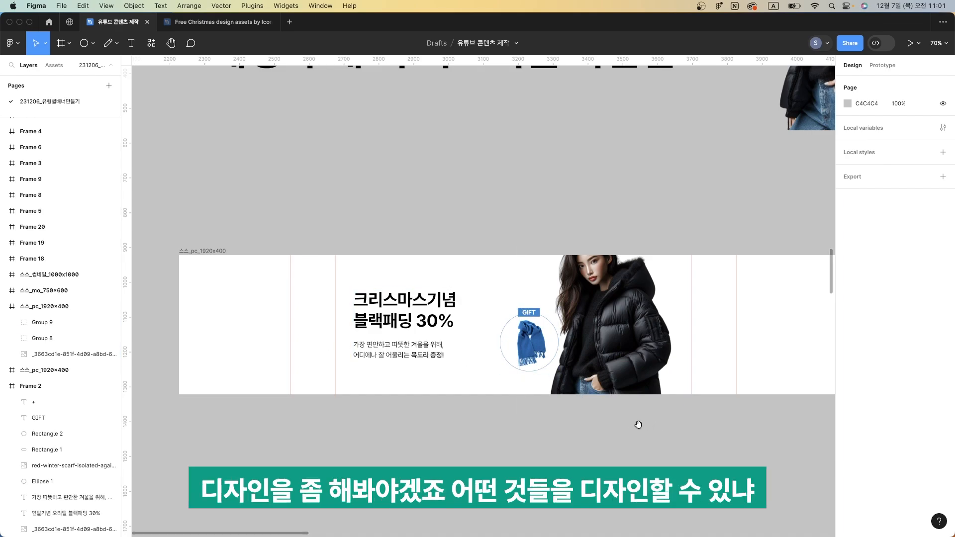
pyautogui.moveTo(638, 425); pyautogui.dragTo(593, 430)
pyautogui.click(387, 299)
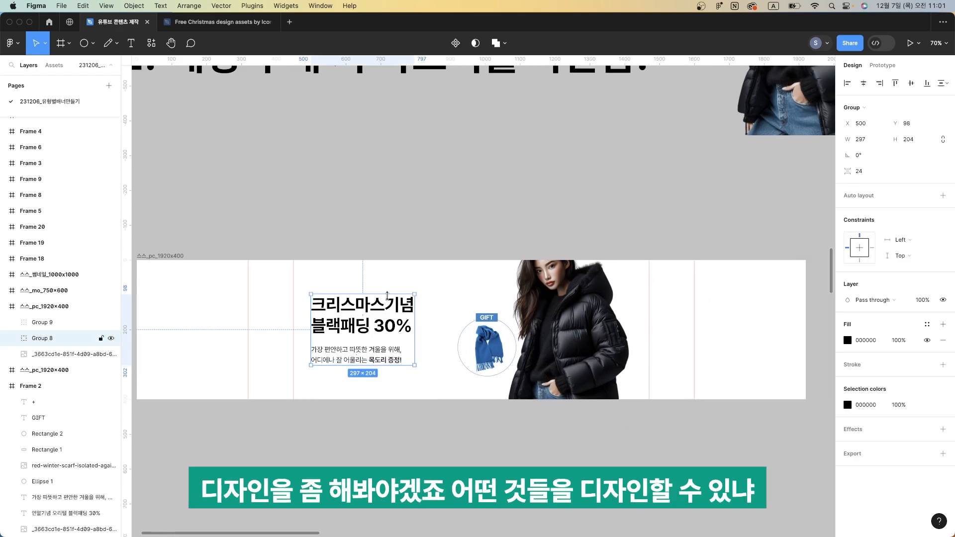
pyautogui.doubleClick(397, 312)
pyautogui.doubleClick(393, 306)
pyautogui.doubleClick(393, 305)
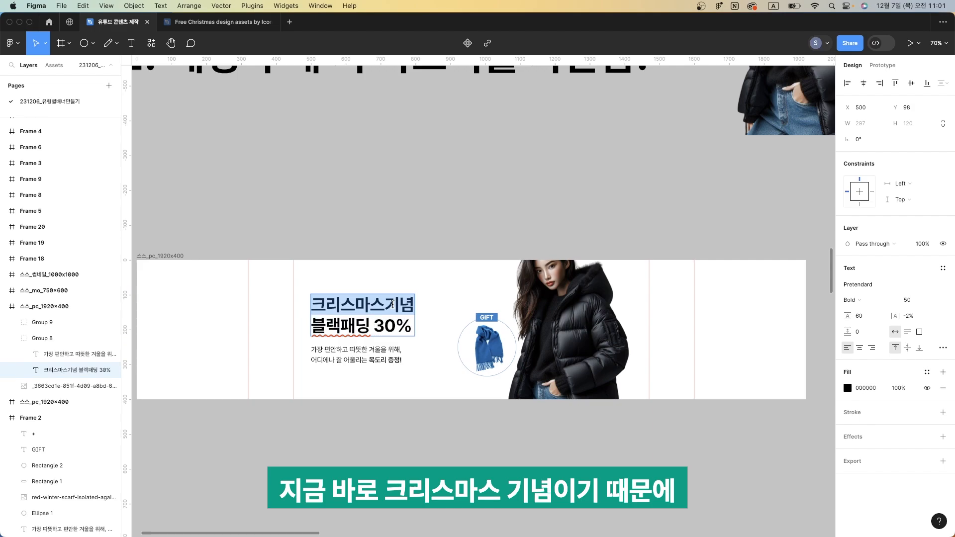
pyautogui.click(393, 306)
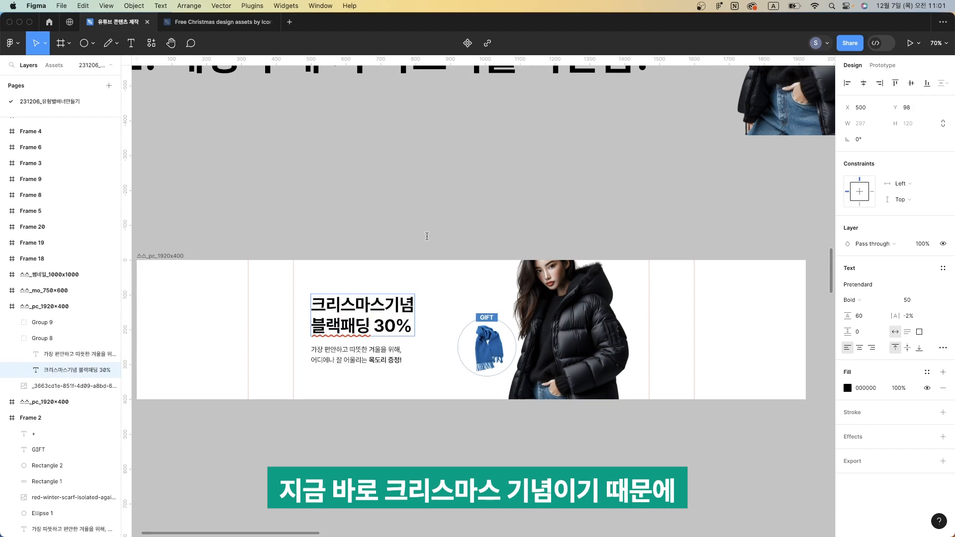
pyautogui.press('Escape')
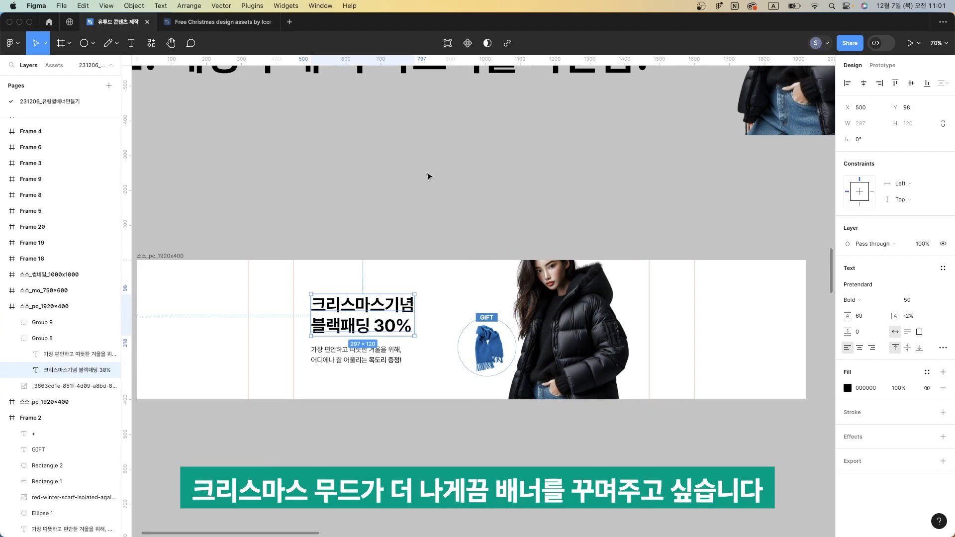
pyautogui.click(429, 176)
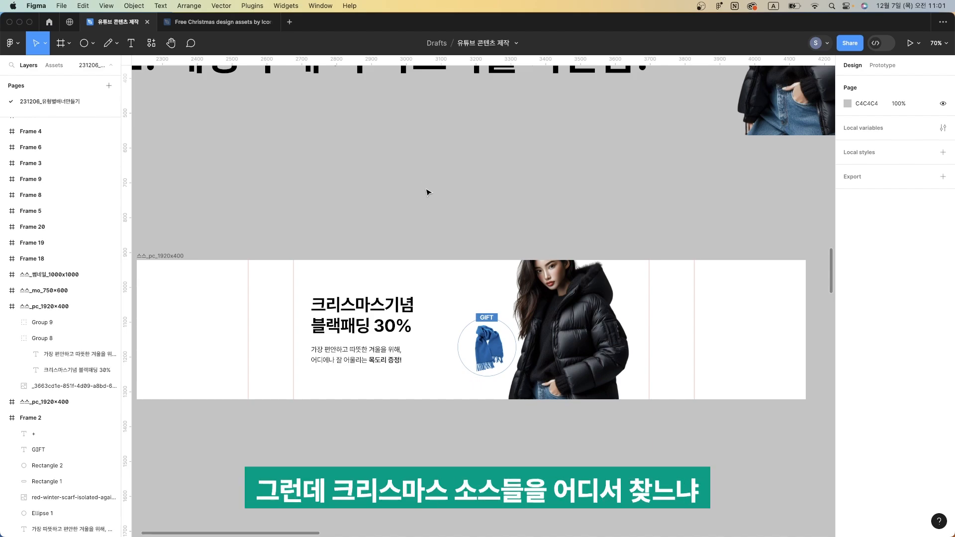
# Go to Figma's Community from the home page and search everything there for "christmas"
pyautogui.click(49, 23)
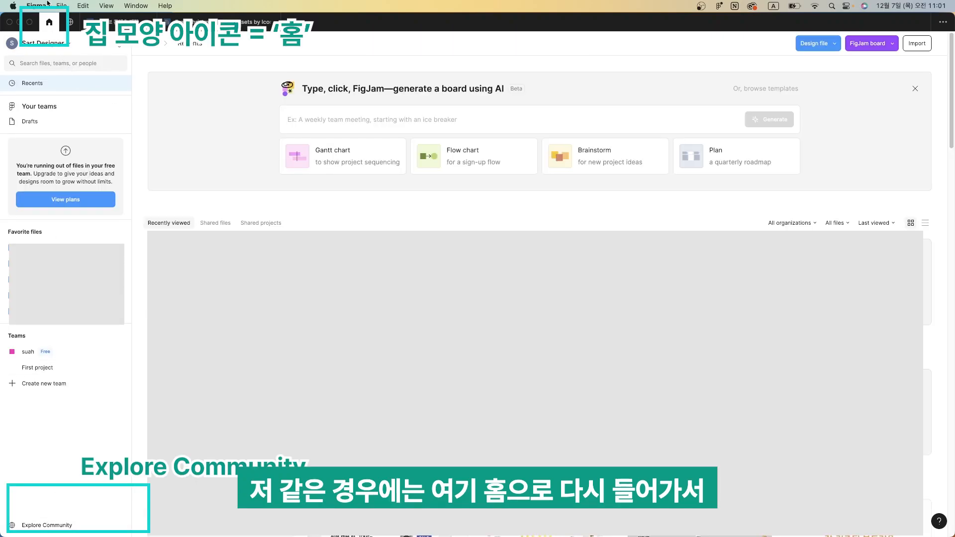
pyautogui.click(58, 528)
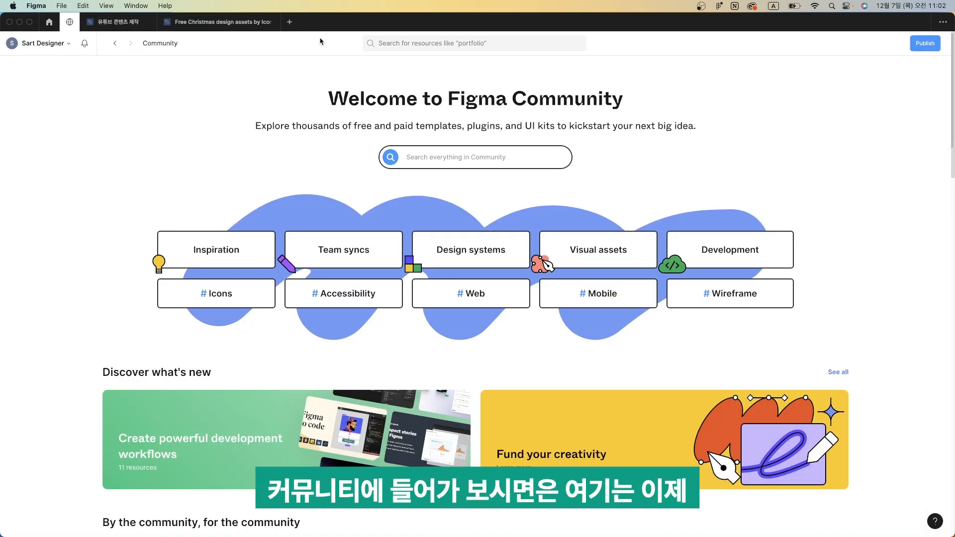
pyautogui.click(444, 163)
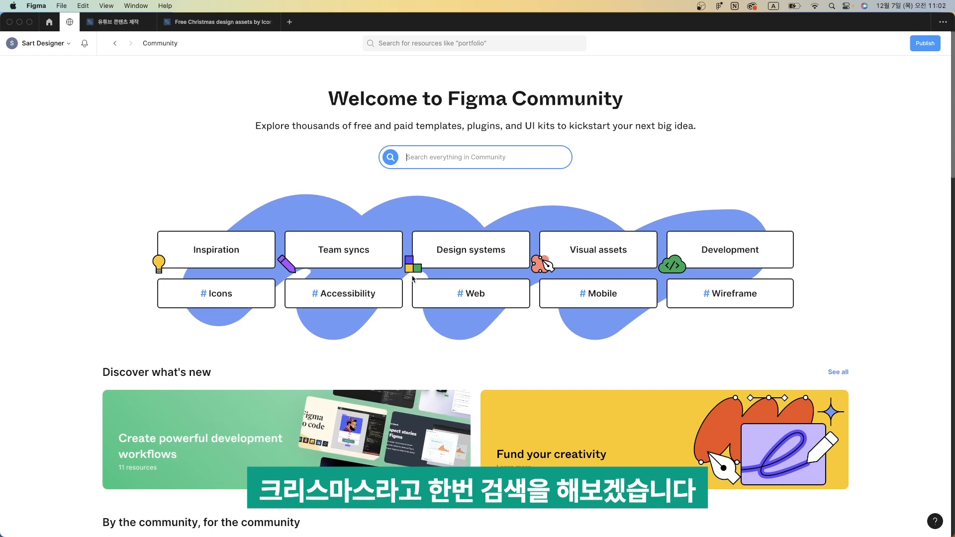
pyautogui.write('chri')
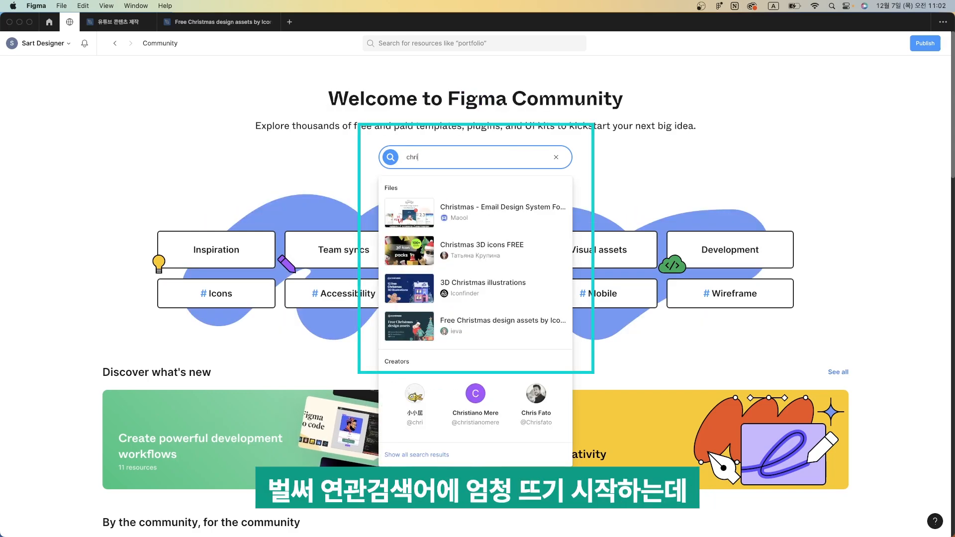
pyautogui.write('stmas')
pyautogui.press('Return')
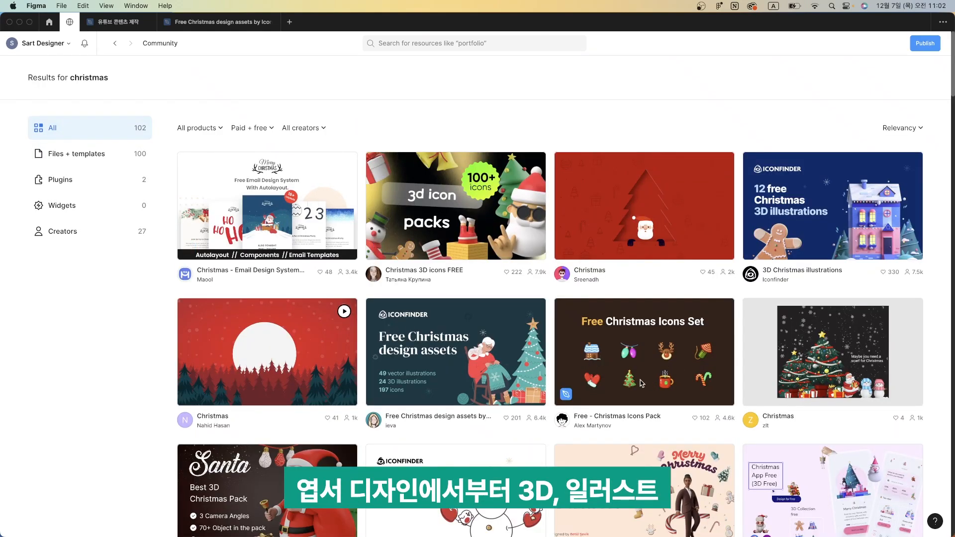
# Look over the Christmas search results and filter them to Free resources
pyautogui.scroll(-12, 403, 389)
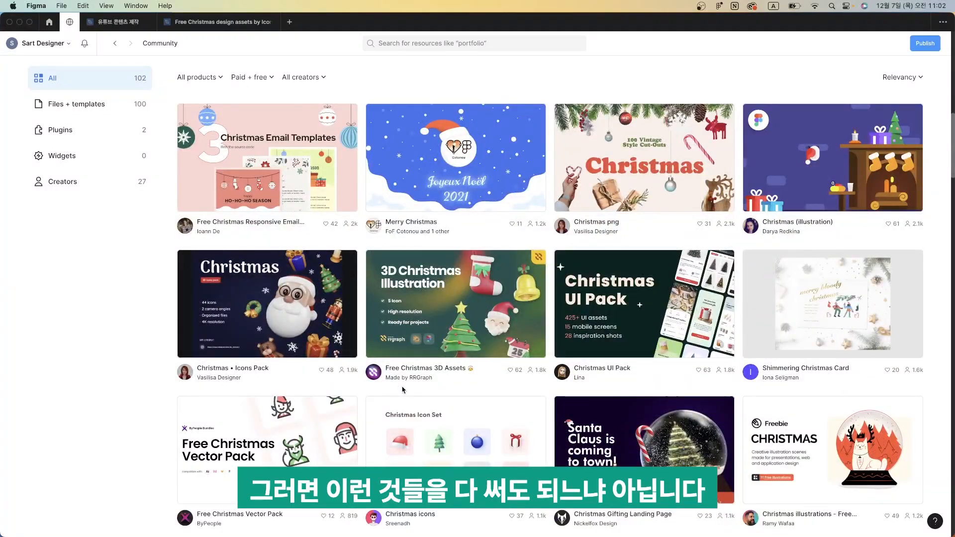
pyautogui.scroll(12, 403, 390)
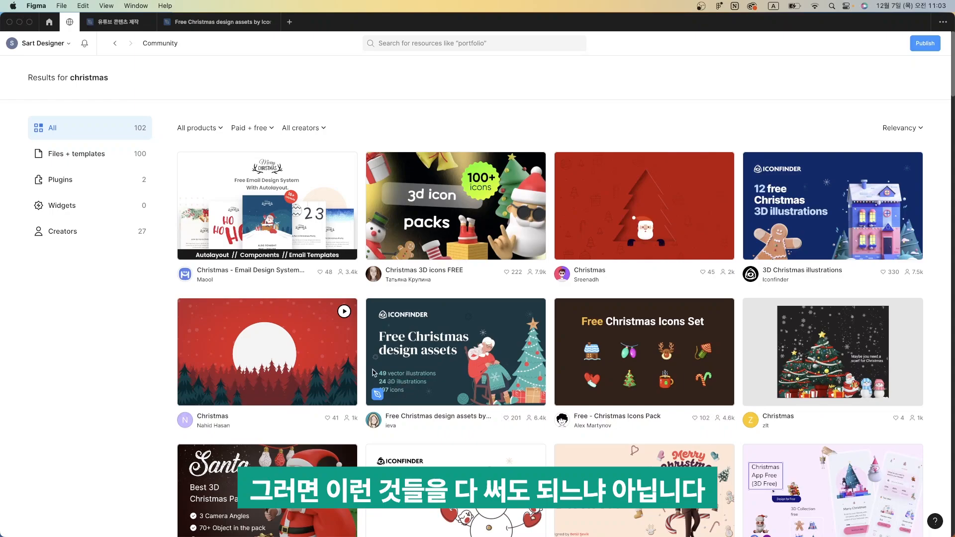
pyautogui.click(250, 131)
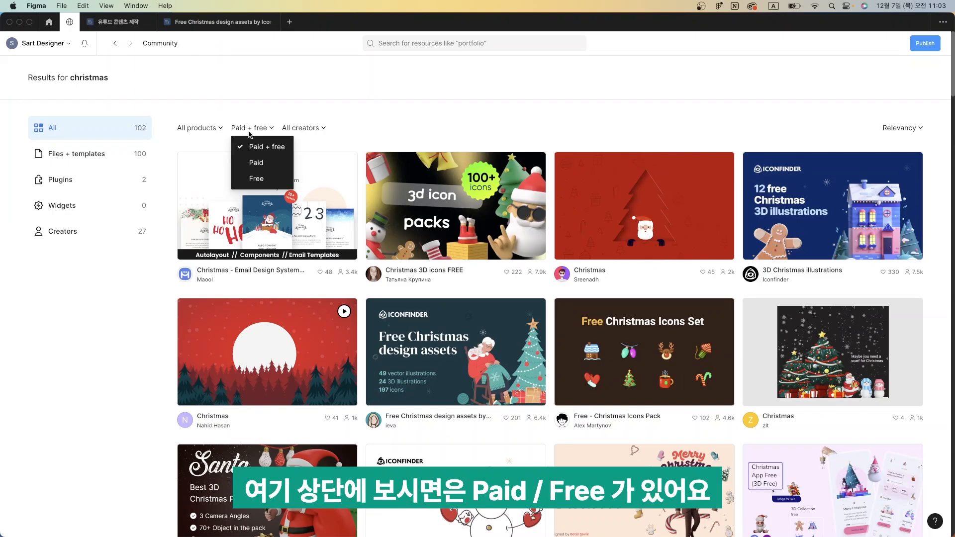
pyautogui.click(266, 183)
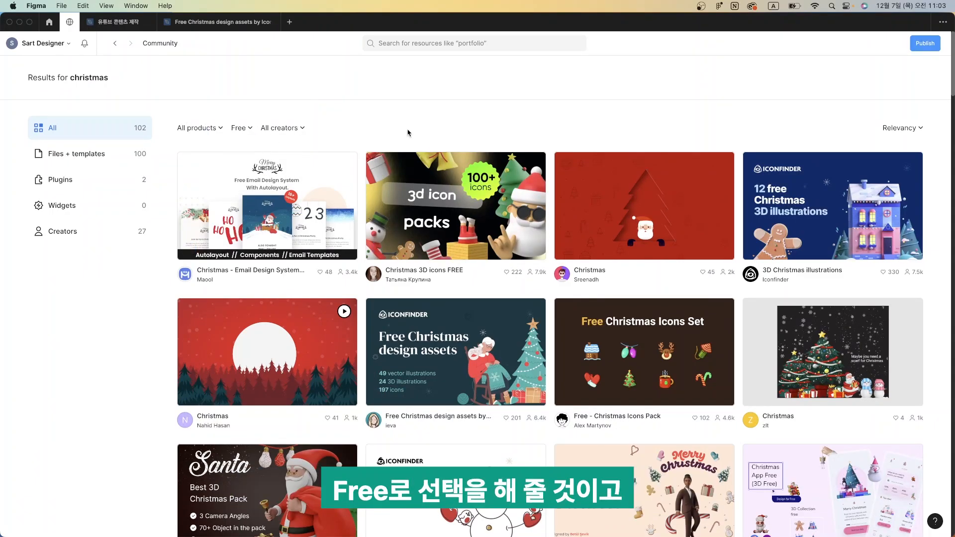
# Browse the free results and open the "Christmas" resource captioned "Maybe you need a scarf for Christmas"
pyautogui.scroll(-15, 408, 132)
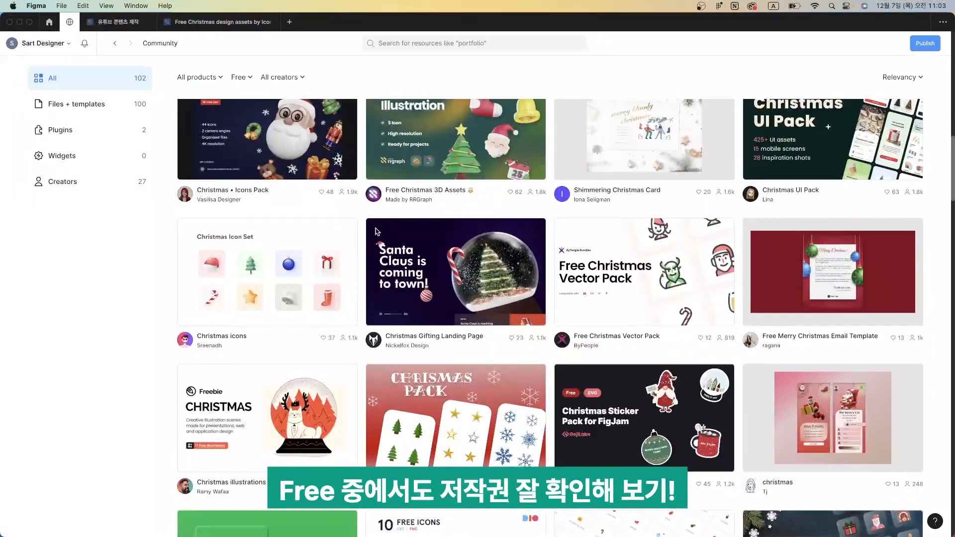
pyautogui.scroll(-1, 376, 232)
pyautogui.scroll(-3, 376, 229)
pyautogui.scroll(18, 495, 279)
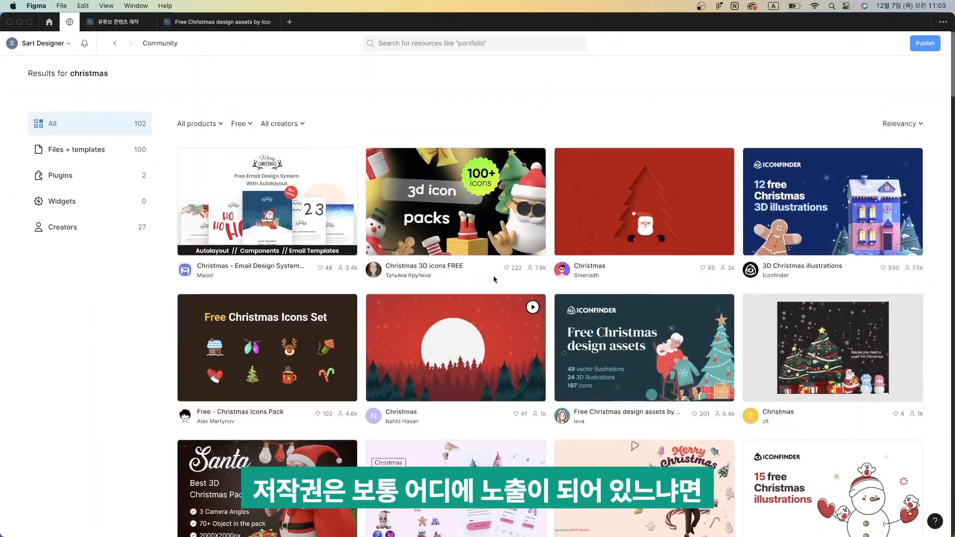
pyautogui.scroll(-3, 560, 371)
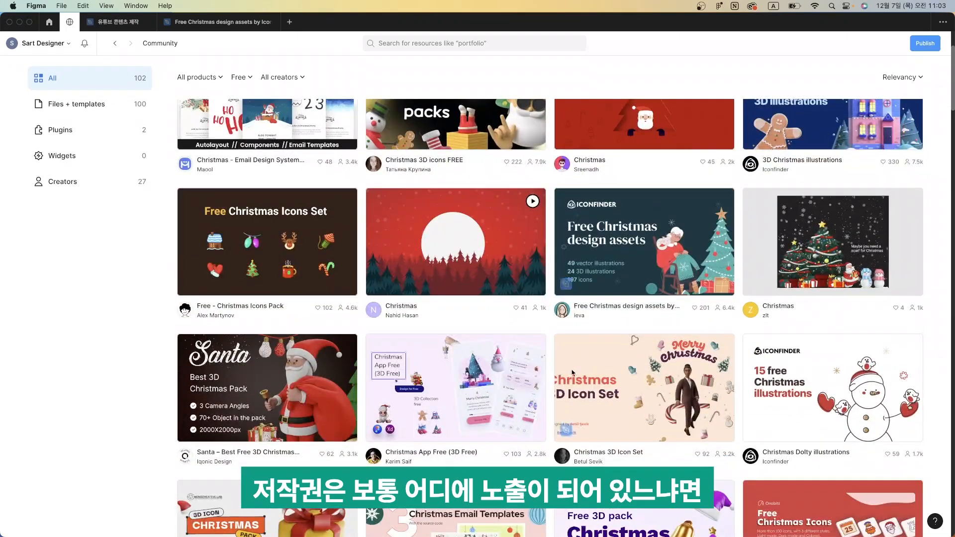
pyautogui.click(849, 257)
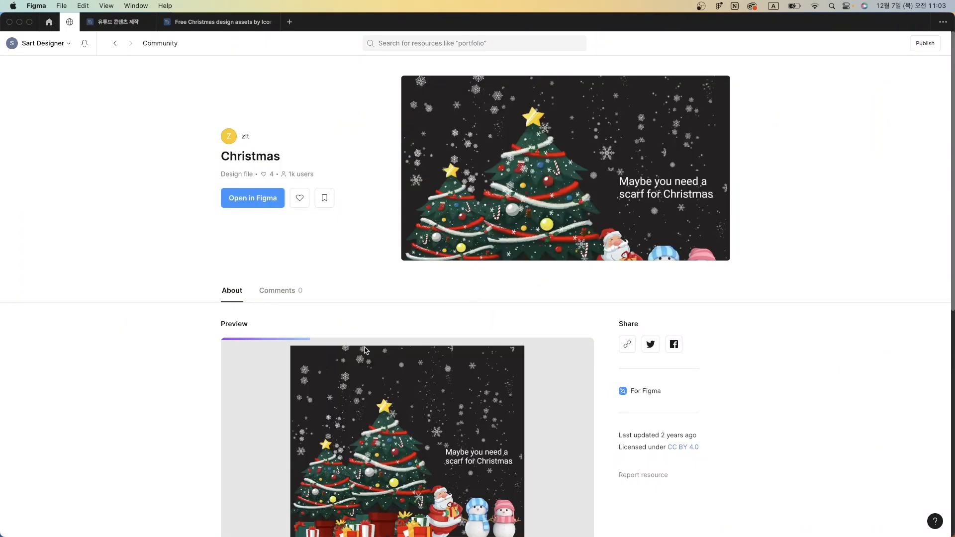
# Find the licence information on the Christmas resource's page and open its CC BY 4.0 licence
pyautogui.scroll(-5, 348, 366)
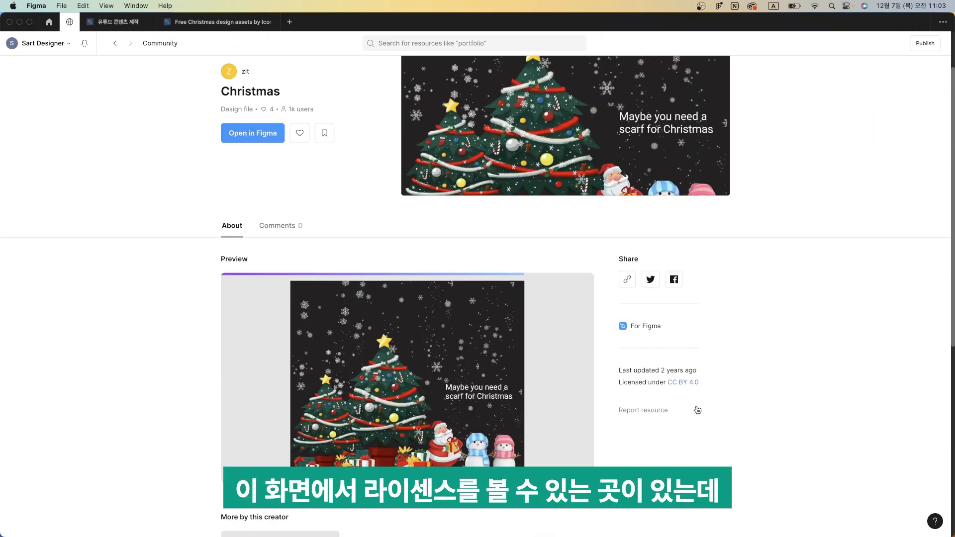
pyautogui.moveTo(699, 382); pyautogui.dragTo(636, 371)
pyautogui.click(638, 387)
pyautogui.doubleClick(640, 388)
pyautogui.click(692, 388)
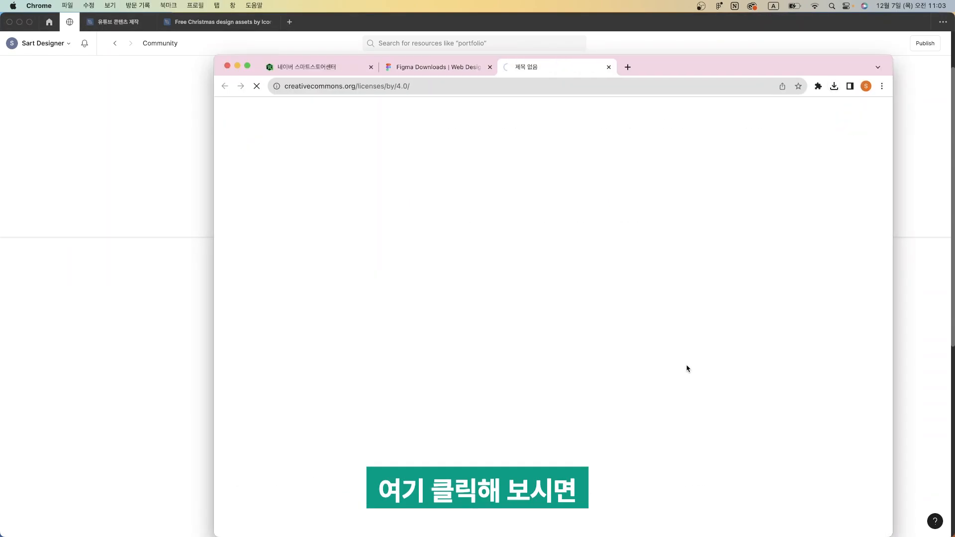
# Read the CC BY 4.0 deed's permitted uses and conditions
pyautogui.moveTo(480, 405); pyautogui.dragTo(307, 260)
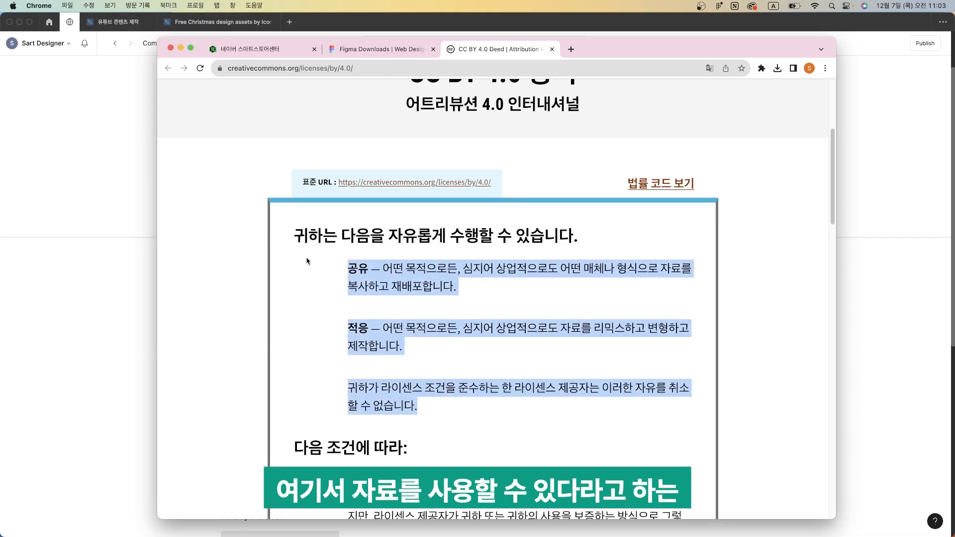
pyautogui.click(425, 333)
pyautogui.scroll(-7, 425, 332)
pyautogui.scroll(7, 424, 331)
pyautogui.moveTo(402, 245); pyautogui.dragTo(295, 245)
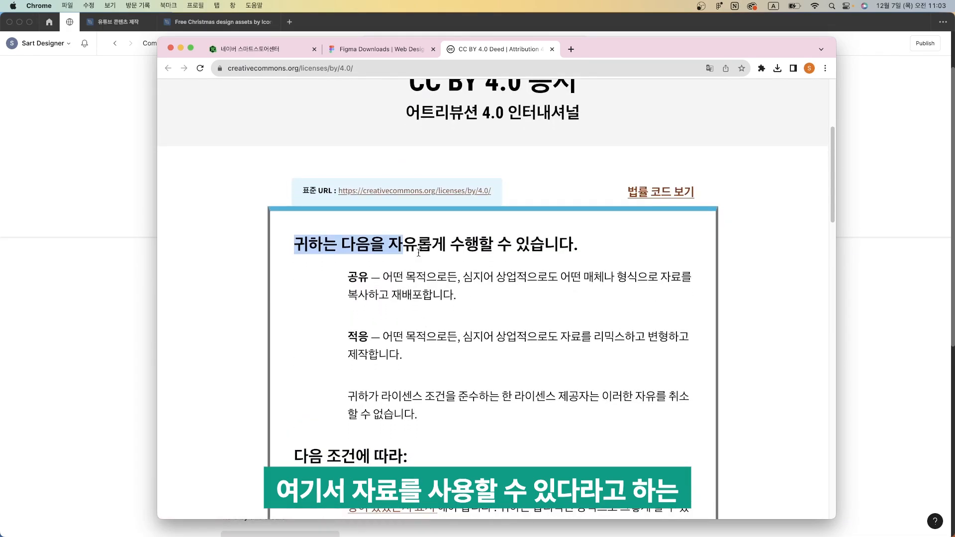
pyautogui.scroll(-10, 510, 358)
pyautogui.scroll(-5, 511, 364)
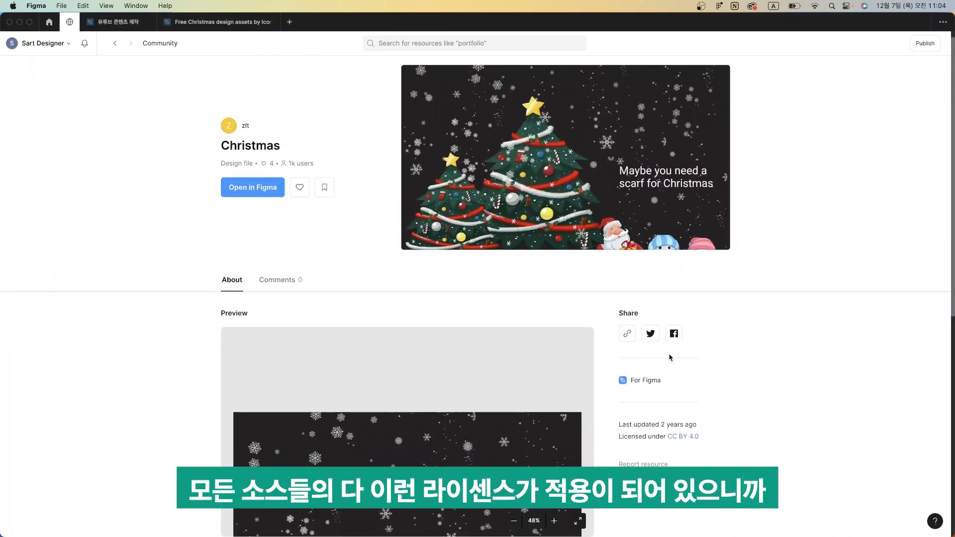
# Return to the Christmas resource in Figma, open its design file and try moving the snowmen image
pyautogui.scroll(-2, 669, 357)
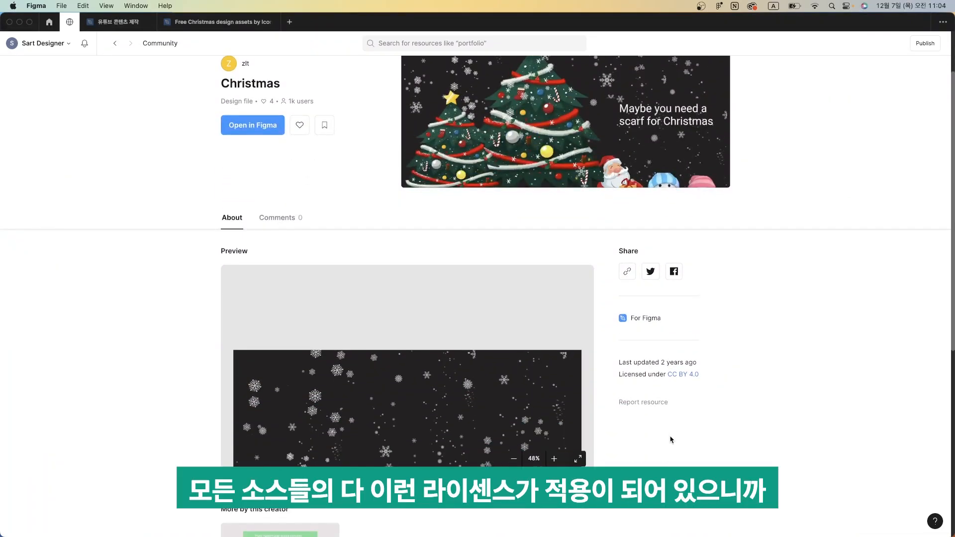
pyautogui.scroll(-4, 544, 411)
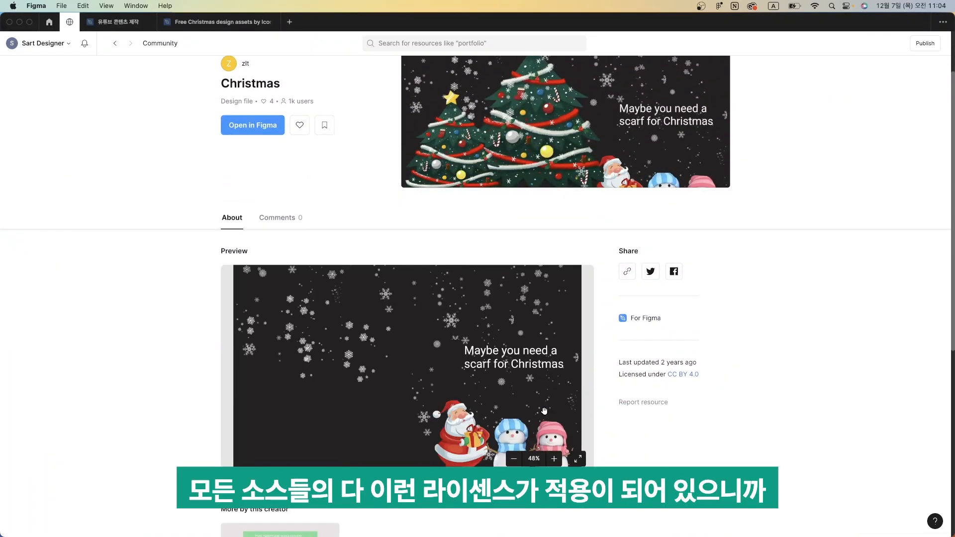
pyautogui.scroll(3, 731, 356)
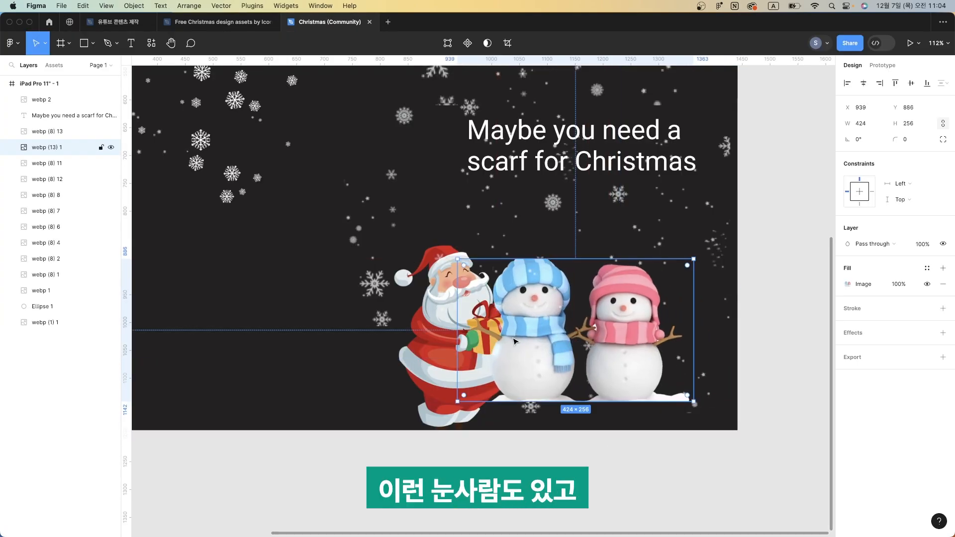
# Undo the snowmen image's move, try moving the webp (8) 2 snow image down, and undo that too
pyautogui.press('super+z')
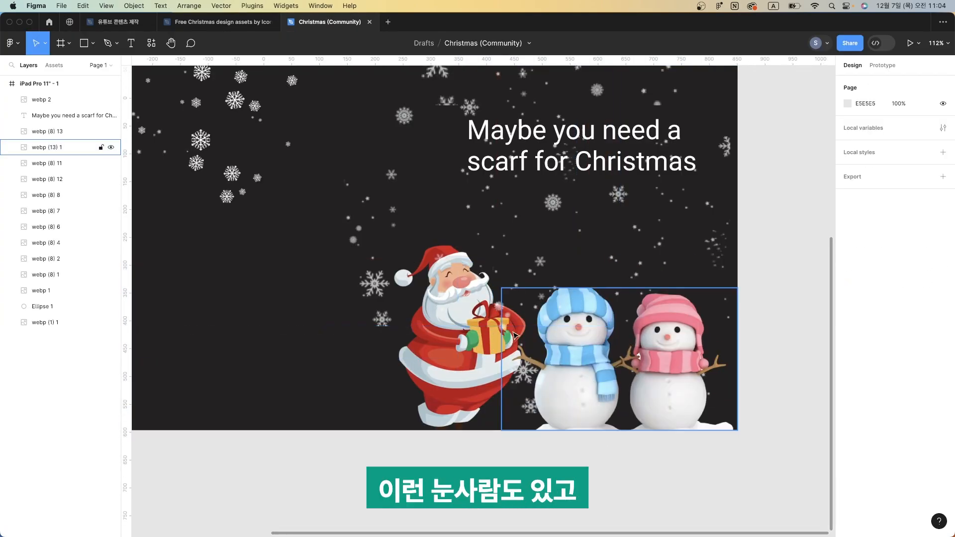
pyautogui.scroll(5, 513, 333)
pyautogui.scroll(-2, 577, 407)
pyautogui.scroll(-3, 579, 407)
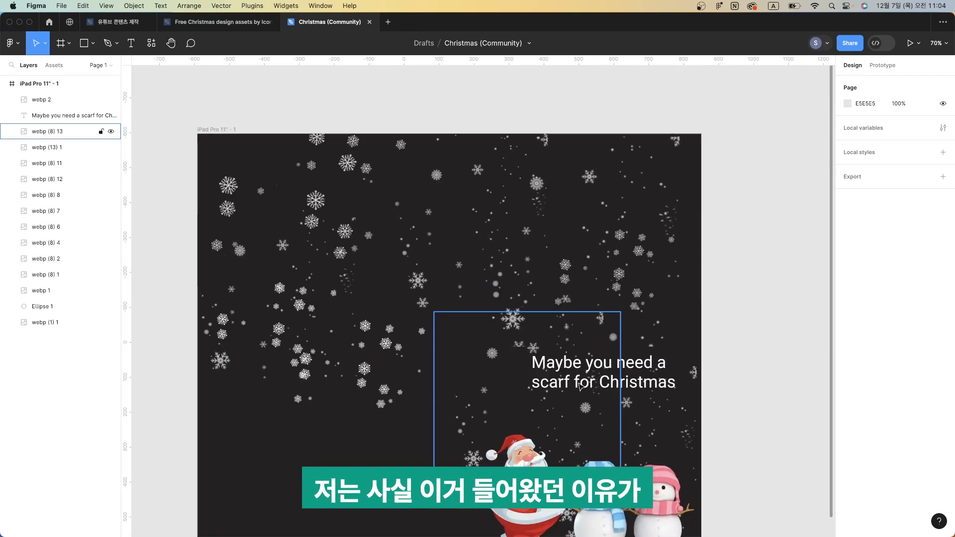
pyautogui.click(46, 259)
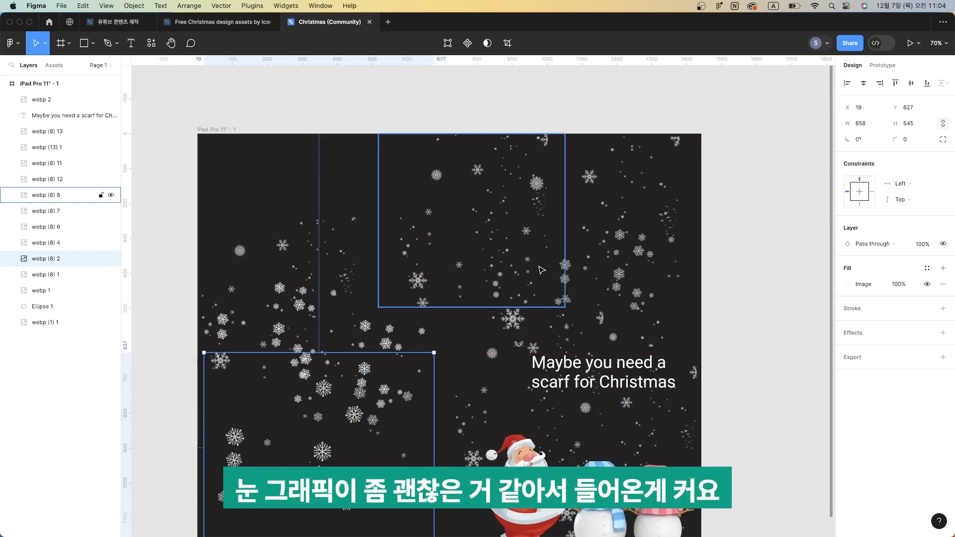
pyautogui.press('super+z')
pyautogui.press('super+z')
# Copy the snow images and Ellipse 1 from the Christmas file and paste them into the 유튜브 콘텐츠 제작 file, in the empty area below the PC banner
pyautogui.moveTo(233, 79); pyautogui.dragTo(744, 331)
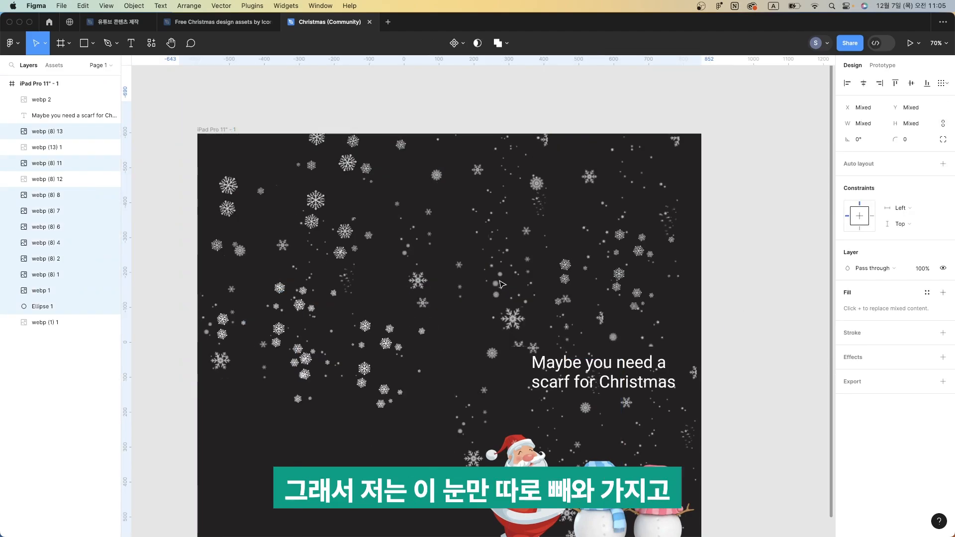
pyautogui.press('super+c')
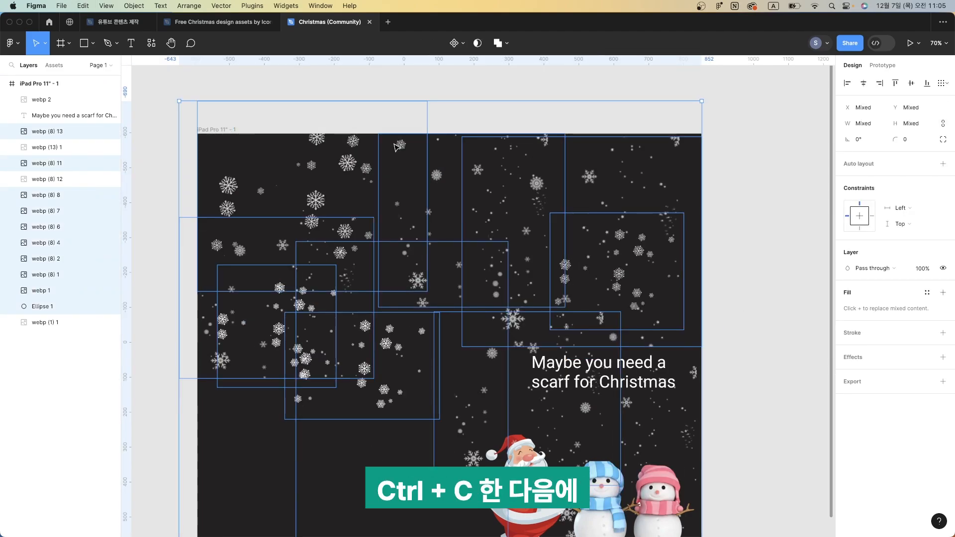
pyautogui.click(124, 21)
pyautogui.moveTo(452, 396); pyautogui.dragTo(493, 187)
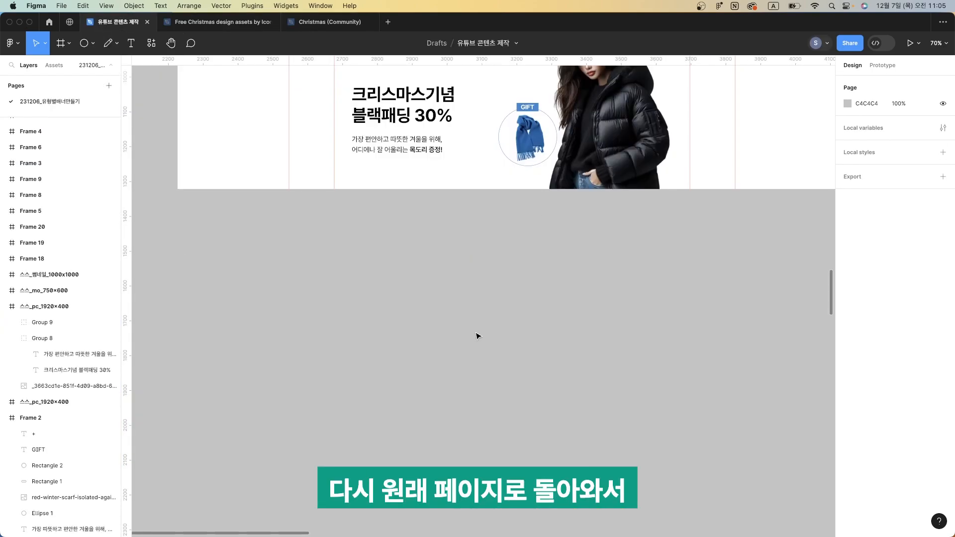
pyautogui.scroll(-3, 436, 337)
pyautogui.hotkey('ctrl', 'v')
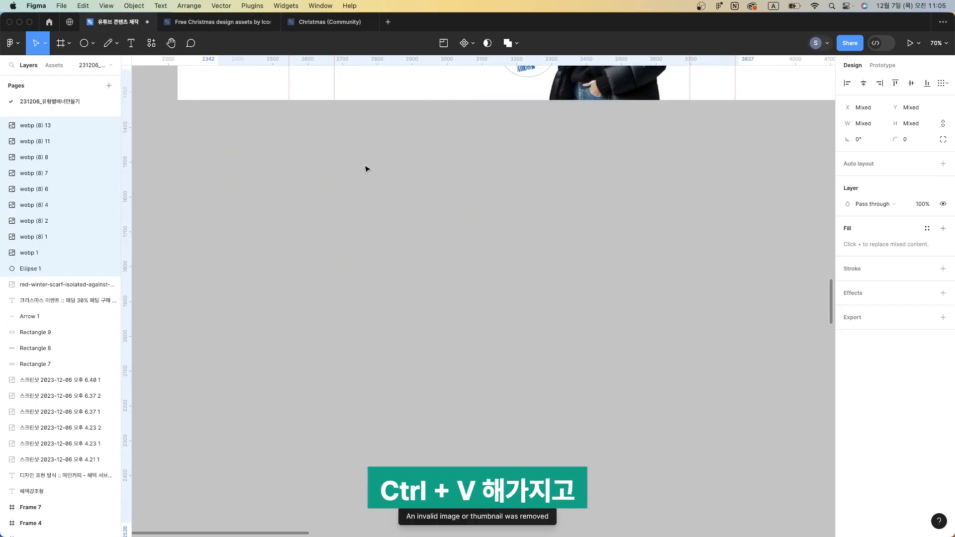
# Try the webp (8) 8 snow image over the PC banner's text area and delete it
pyautogui.scroll(-5, 565, 404)
pyautogui.moveTo(565, 404); pyautogui.dragTo(332, 275)
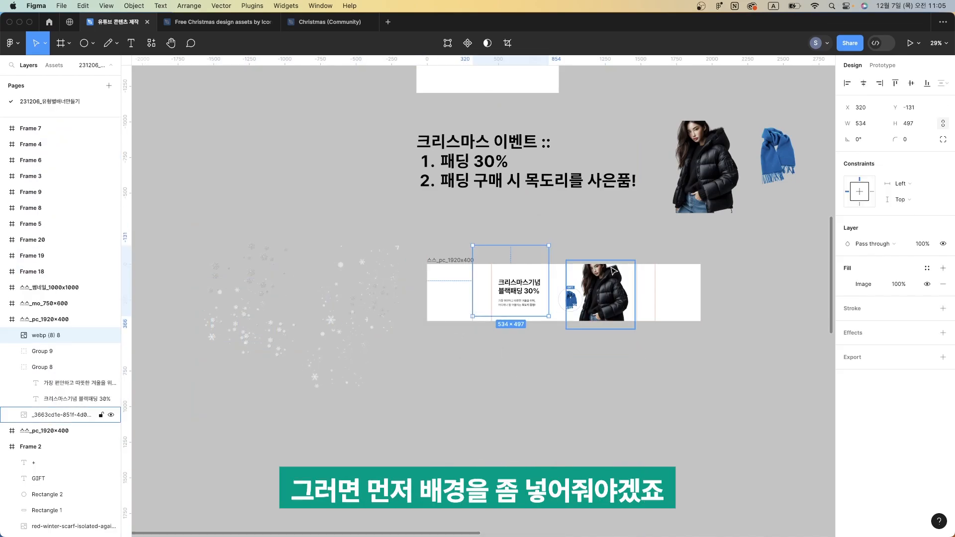
pyautogui.press('BackSpace')
# Hide the rulers and their guide lines around the PC banner
pyautogui.scroll(3, 613, 270)
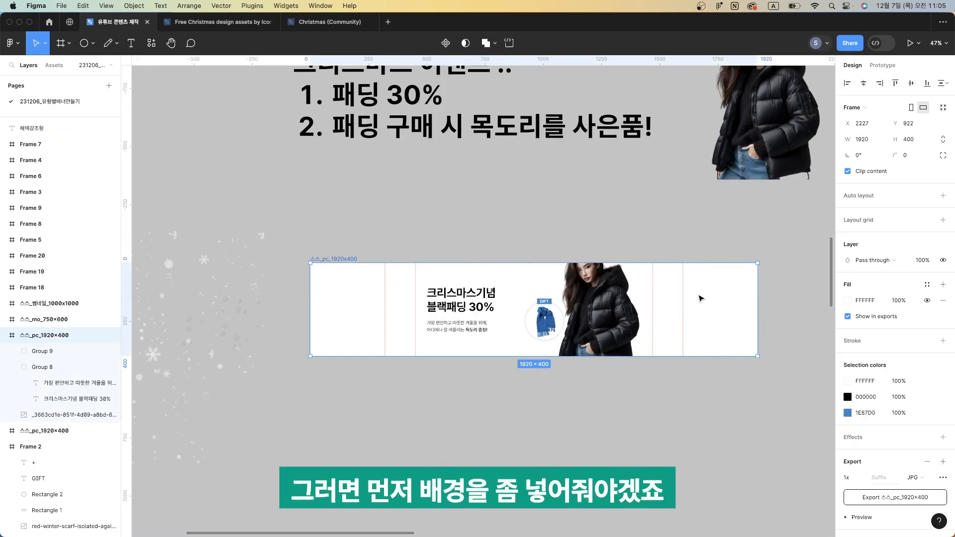
pyautogui.scroll(1, 699, 298)
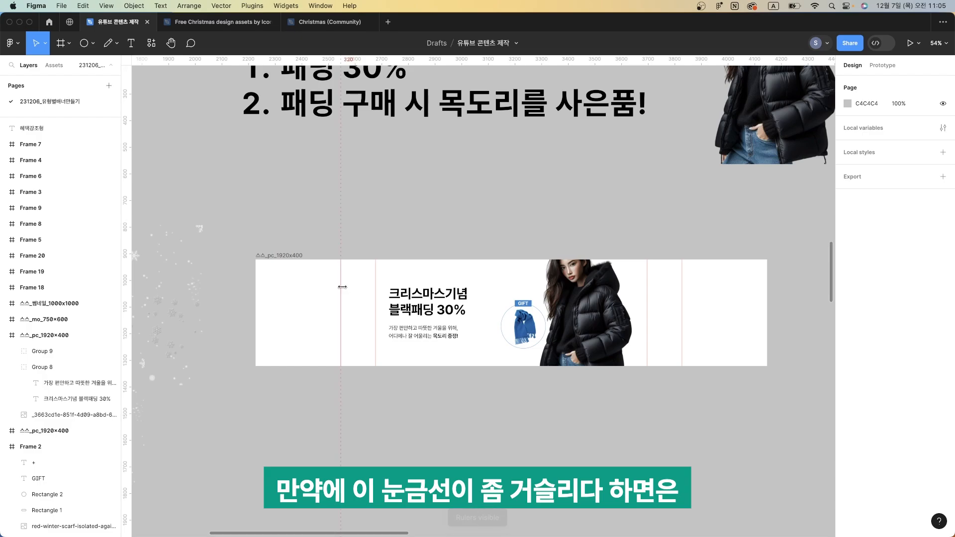
pyautogui.hotkey('shift', 'r')
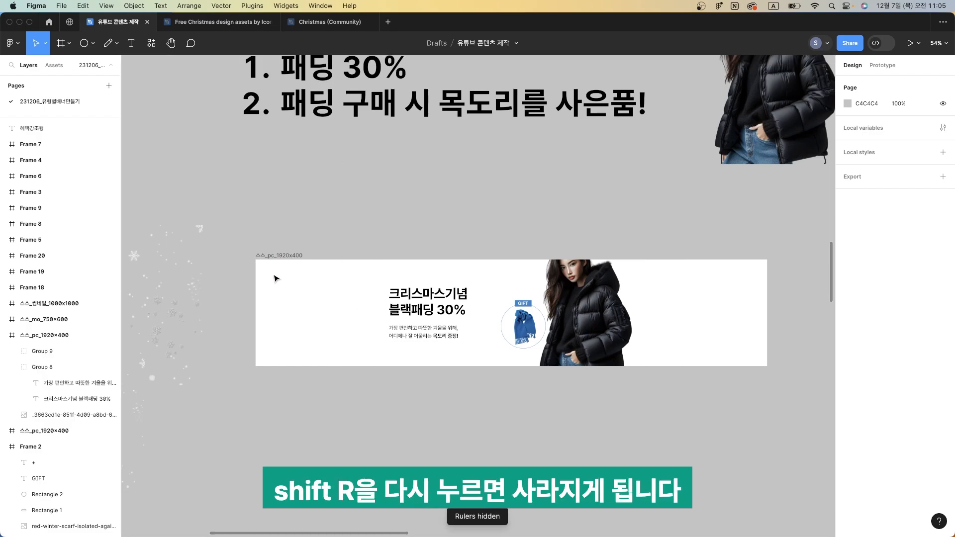
# Try red and pink tones for the 스스_pc_1920x400 frame's fill and settle on the pale pink ECD6D6
pyautogui.click(289, 255)
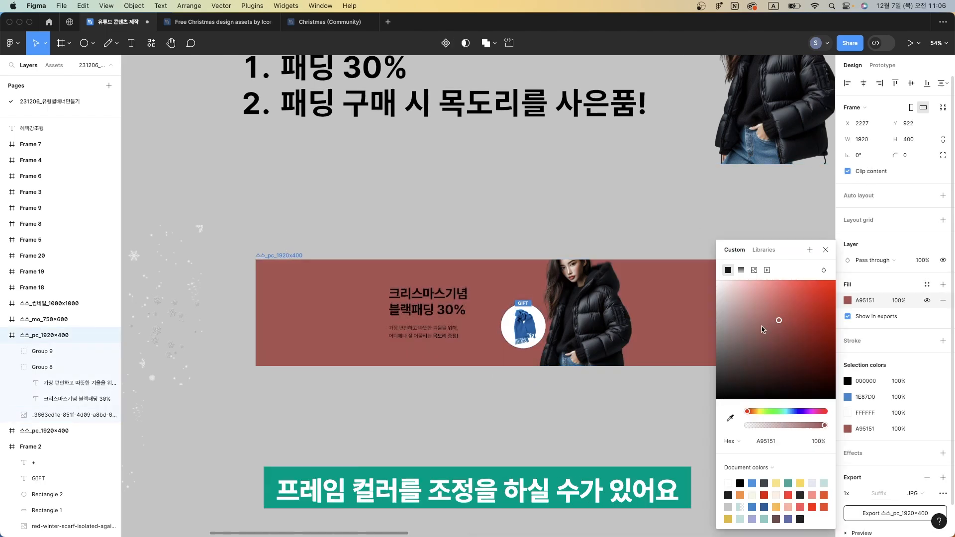
pyautogui.moveTo(779, 320); pyautogui.dragTo(804, 316)
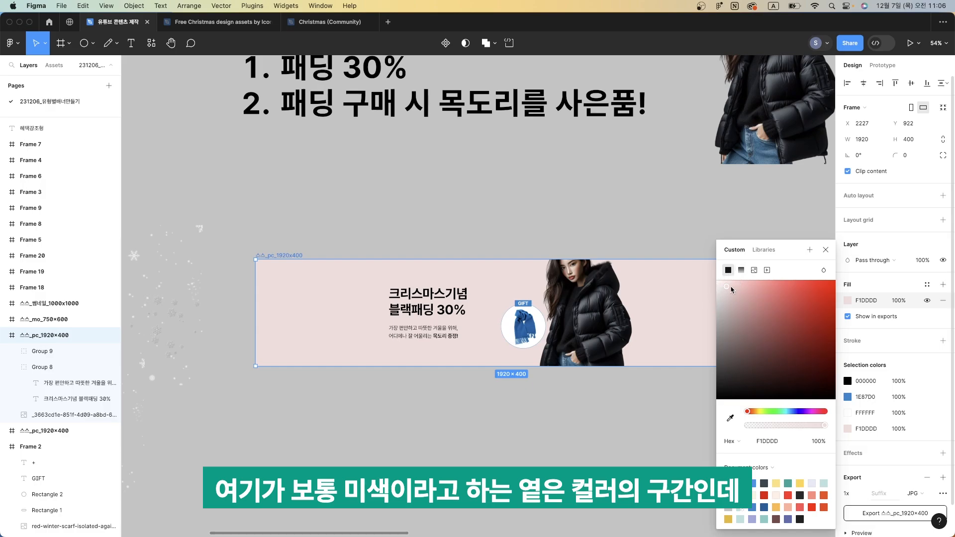
pyautogui.click(760, 287)
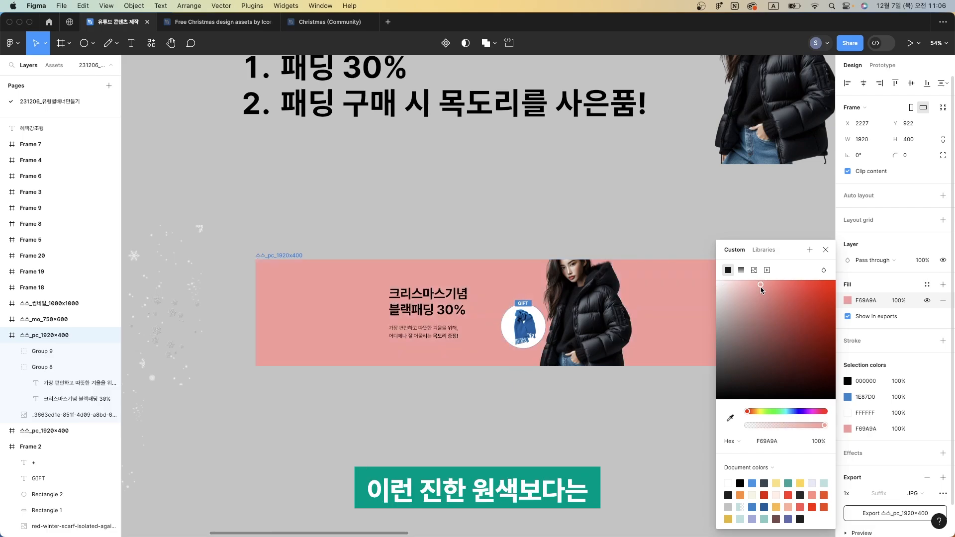
pyautogui.click(727, 290)
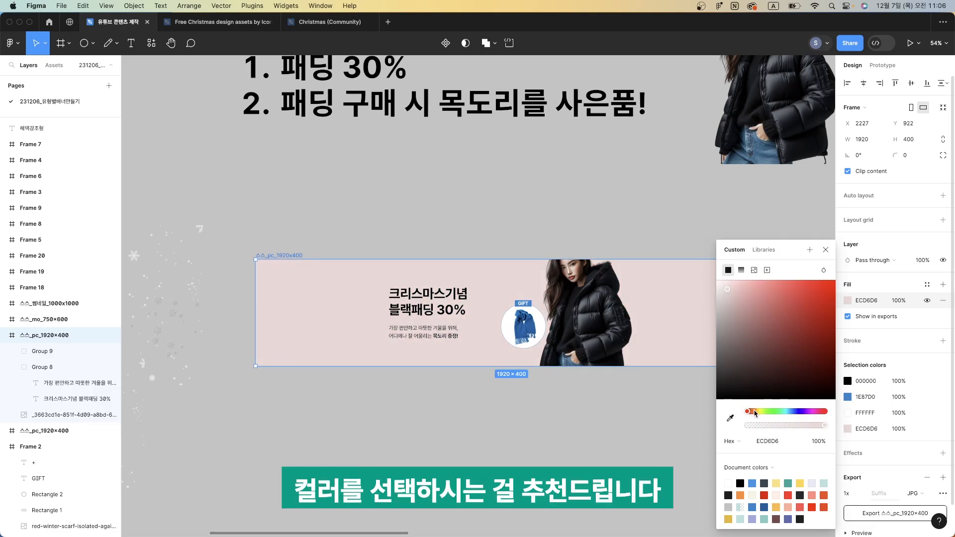
# Shift the hue of the PC banner frame's fill to a warm, pale beige
pyautogui.click(755, 412)
pyautogui.click(761, 411)
pyautogui.press('super+z')
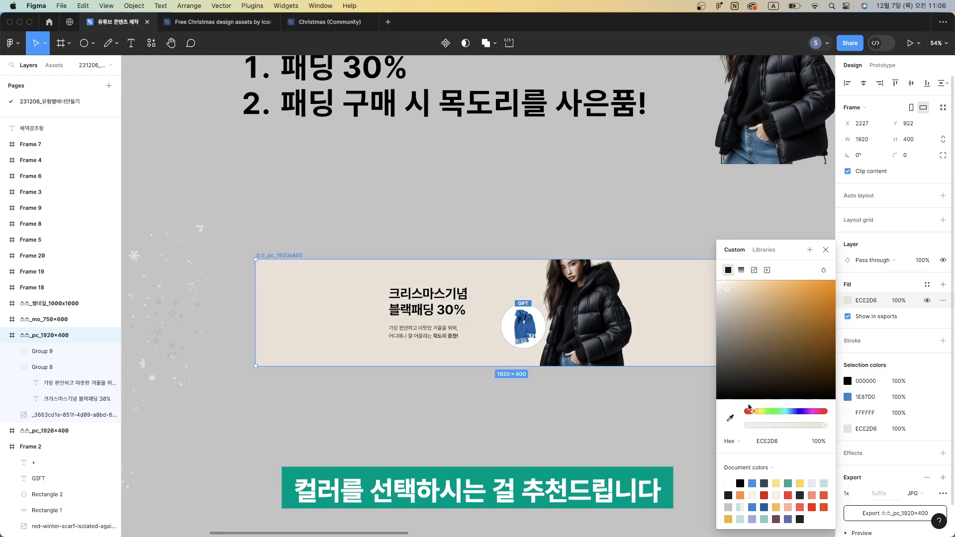
pyautogui.click(758, 412)
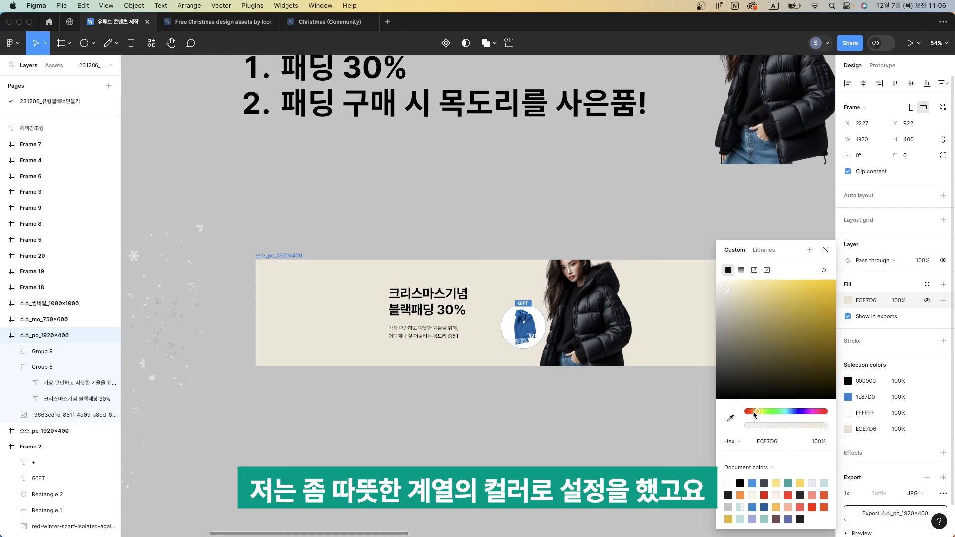
pyautogui.click(709, 233)
# Place the webp (8) 13 snow image on the PC banner, scale it to 482 × 449 and position it at X 235, Y -85
pyautogui.hscroll(-3, 709, 233)
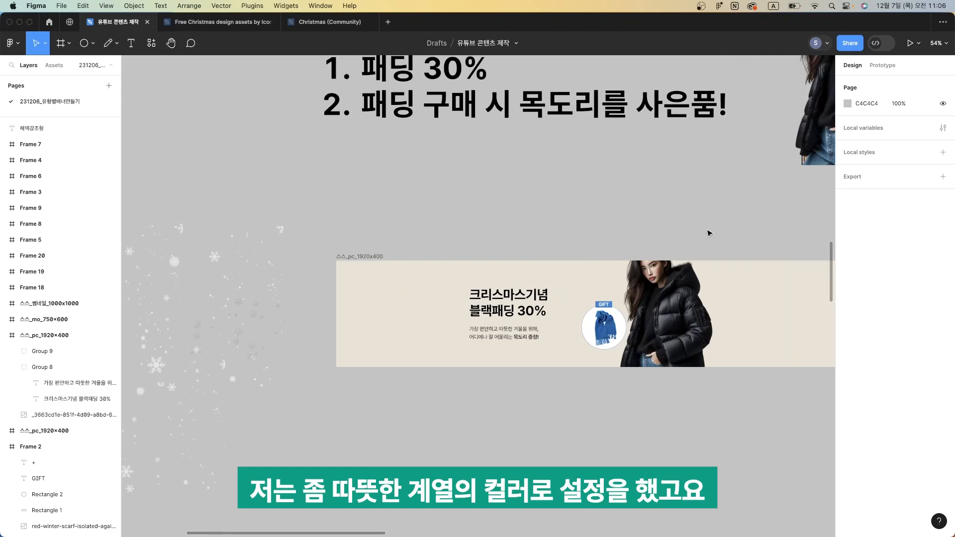
pyautogui.scroll(-3, 709, 233)
pyautogui.moveTo(265, 361); pyautogui.dragTo(557, 276)
pyautogui.scroll(5, 633, 275)
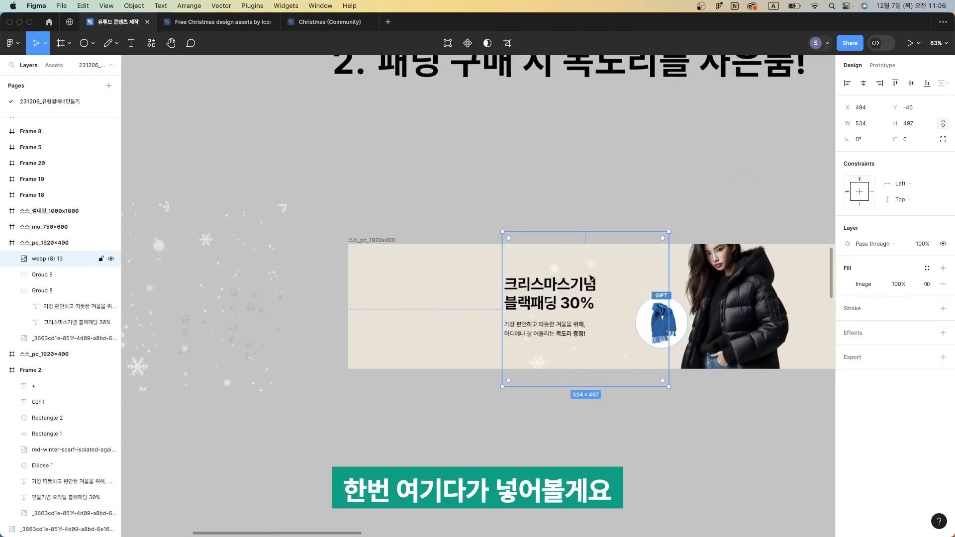
pyautogui.moveTo(630, 215); pyautogui.dragTo(610, 235)
pyautogui.moveTo(548, 266); pyautogui.dragTo(439, 228)
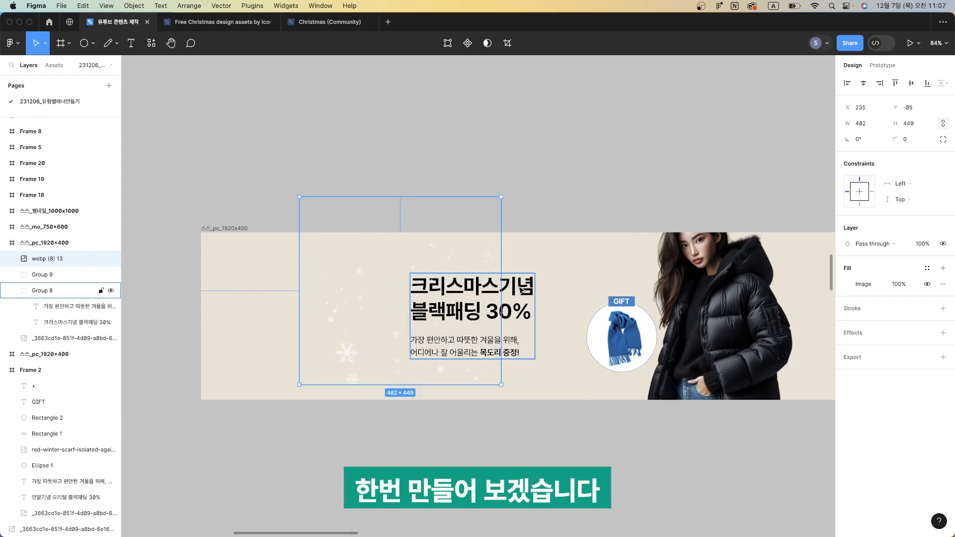
# Send the webp (8) 13 snow image to the back of the PC banner and nudge it down to Y -25
pyautogui.scroll(3, 510, 283)
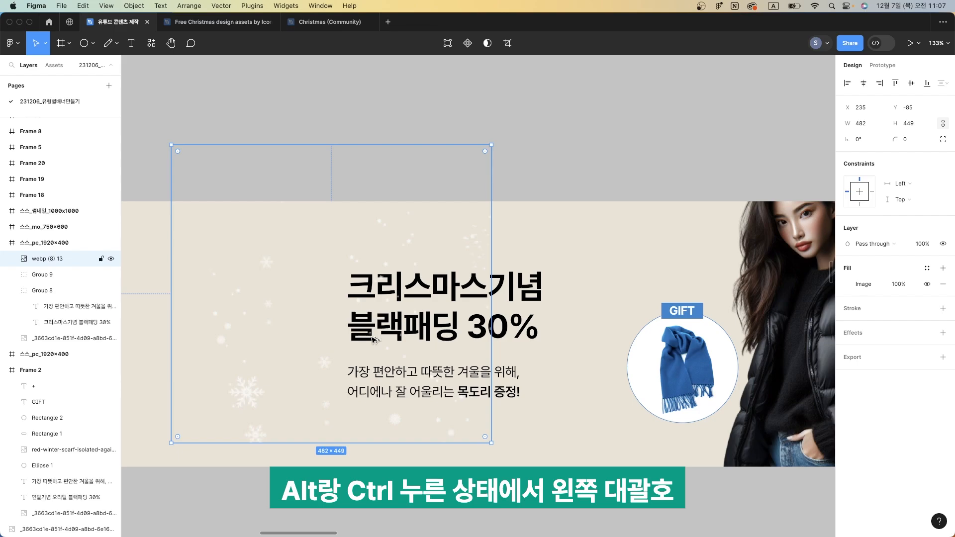
pyautogui.hotkey('ctrl', 'alt', '[')
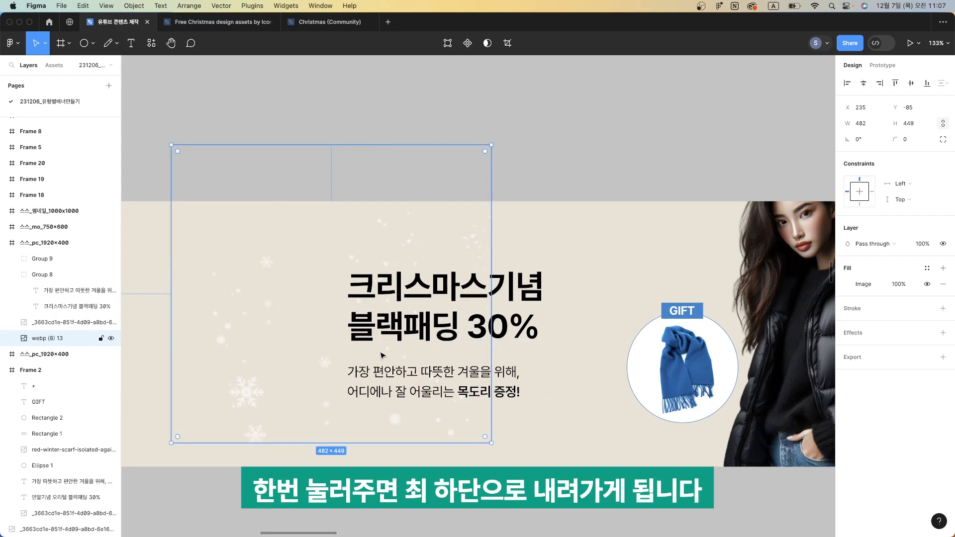
pyautogui.scroll(-3, 381, 354)
pyautogui.hotkey('shift', 'Down')
pyautogui.hotkey('shift', 'Down')
pyautogui.hotkey('shift', 'Down')
pyautogui.hotkey('shift', 'Down')
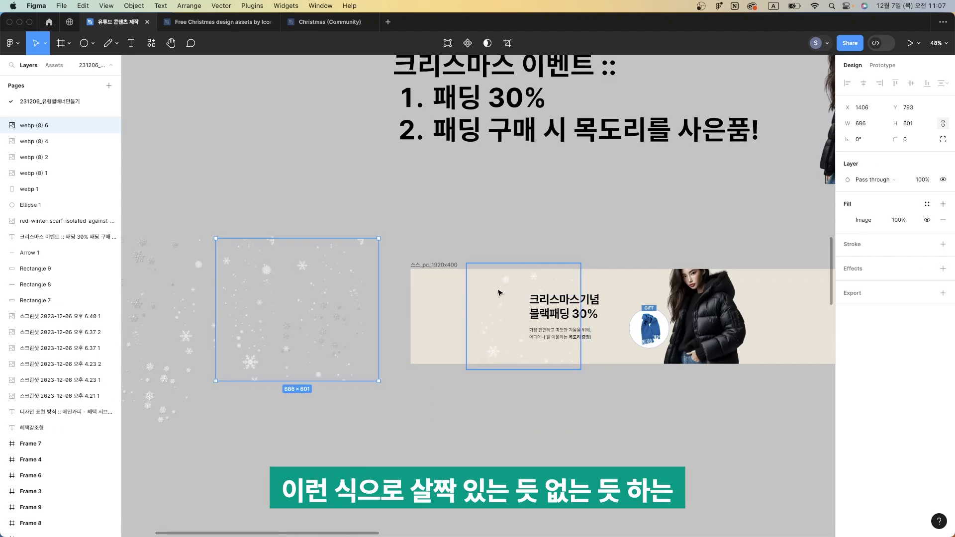
# Duplicate the snow image behind the model at X 837, Y -25, and place another copy at X 900, Y -325
pyautogui.scroll(5, 499, 292)
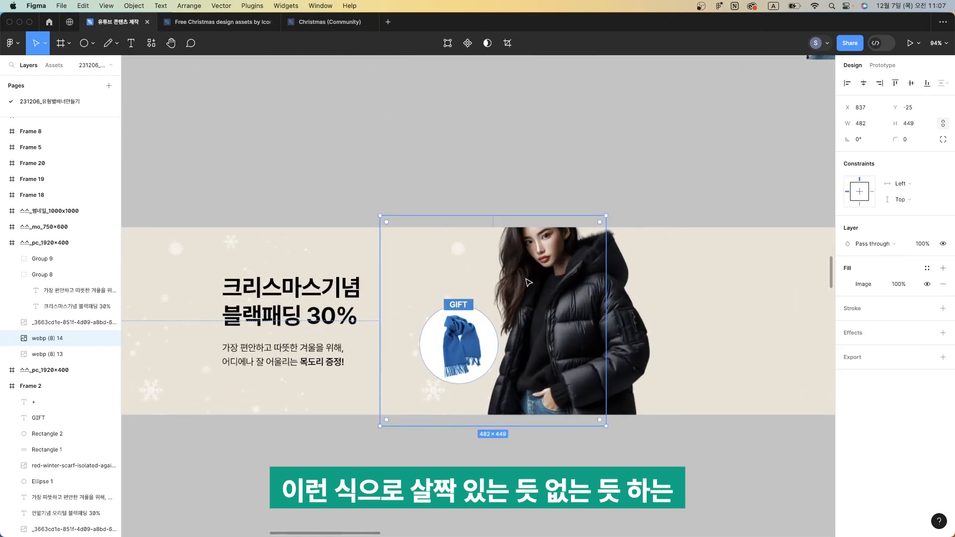
pyautogui.scroll(-5, 507, 278)
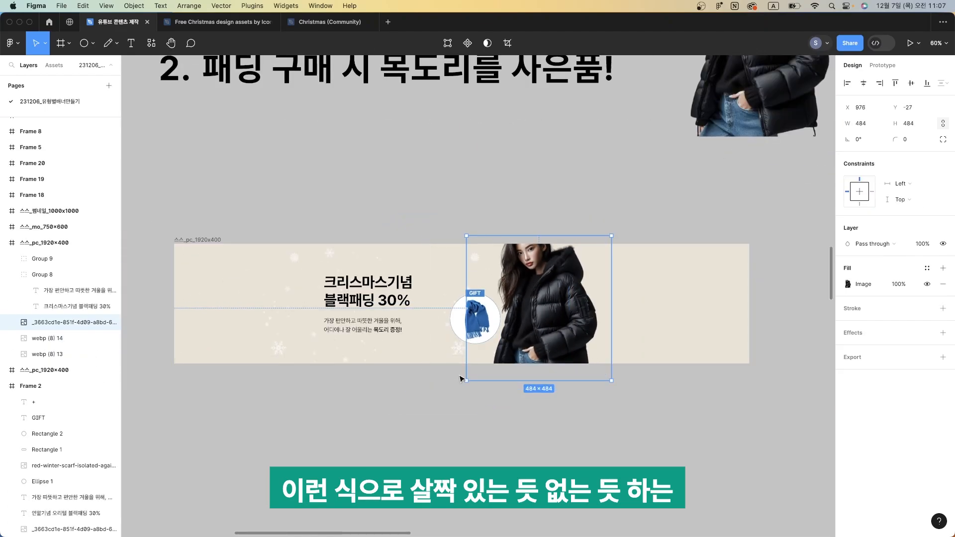
pyautogui.click(456, 365)
pyautogui.click(454, 362)
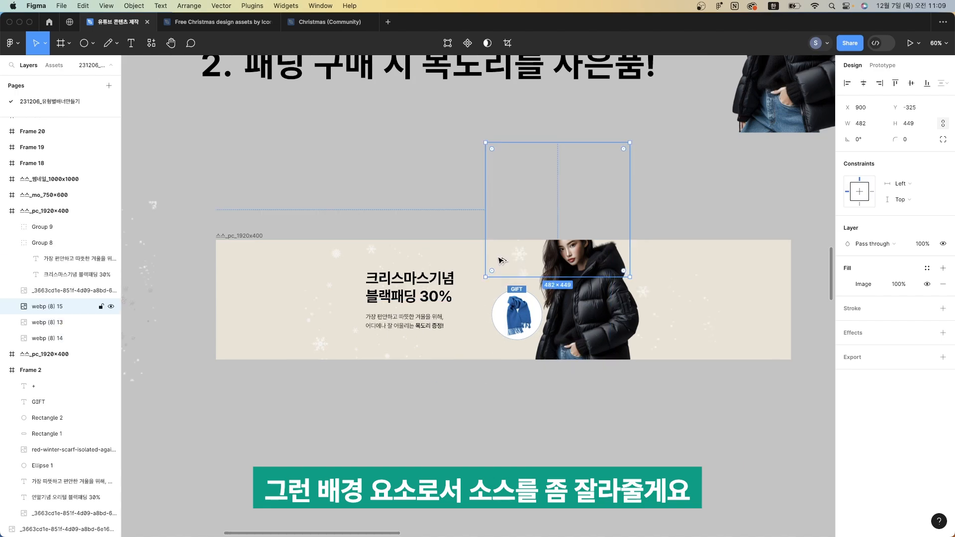
# Crop the upper part of the webp (8) 15 snow image, leaving a 482 × 106 strip inside the banner
pyautogui.doubleClick(501, 262)
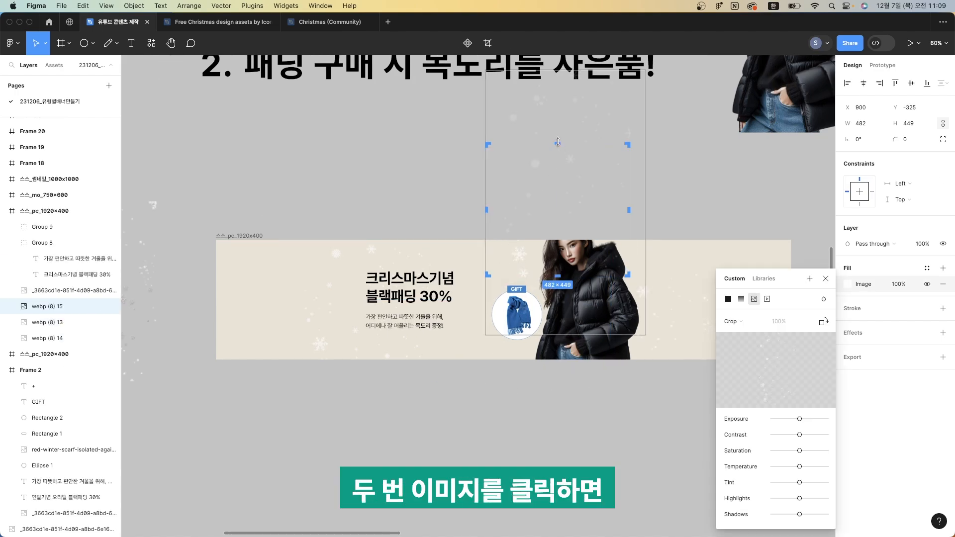
pyautogui.moveTo(557, 154); pyautogui.dragTo(572, 245)
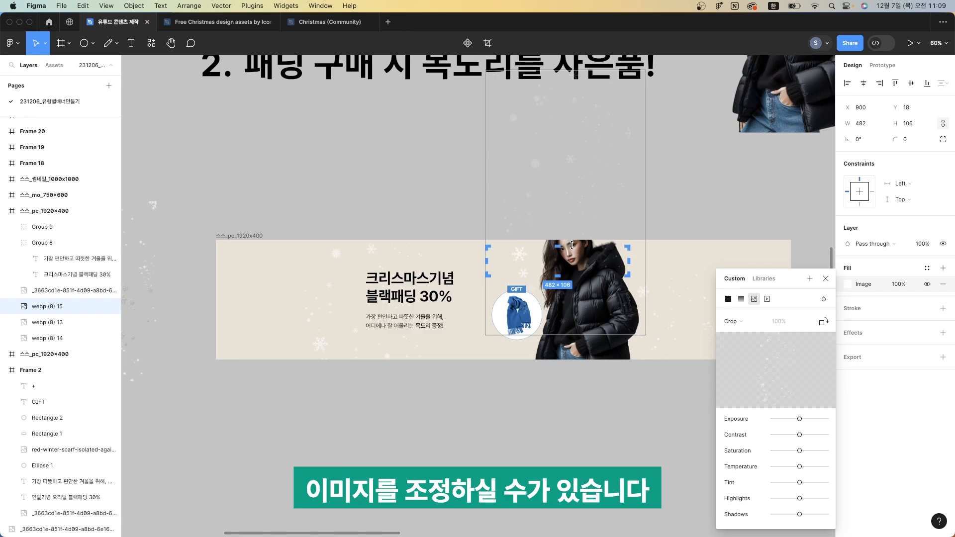
pyautogui.click(563, 399)
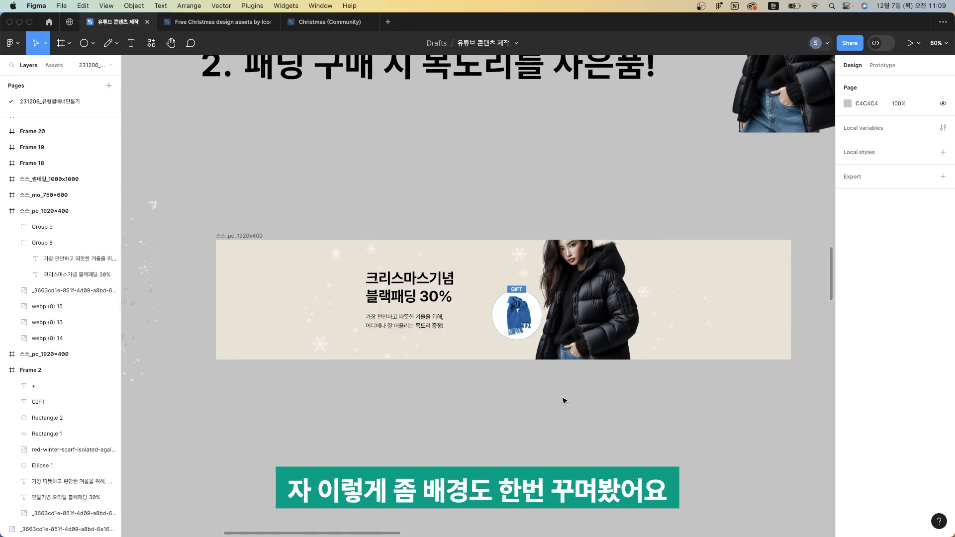
# Crop the empty margins beside the model in the PC banner's model image, reducing it to 360 × 484
pyautogui.scroll(-5, 563, 398)
pyautogui.hscroll(-4, 330, 352)
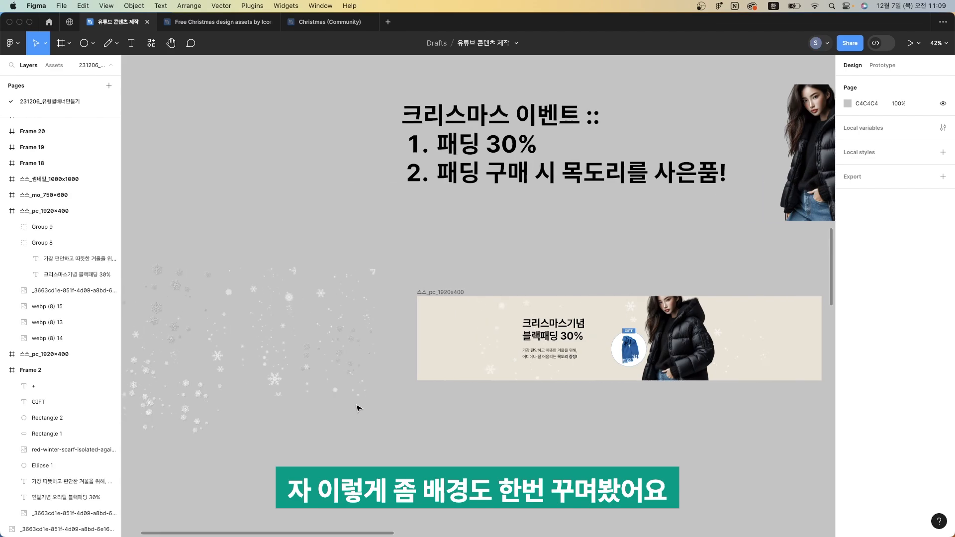
pyautogui.scroll(-2, 377, 433)
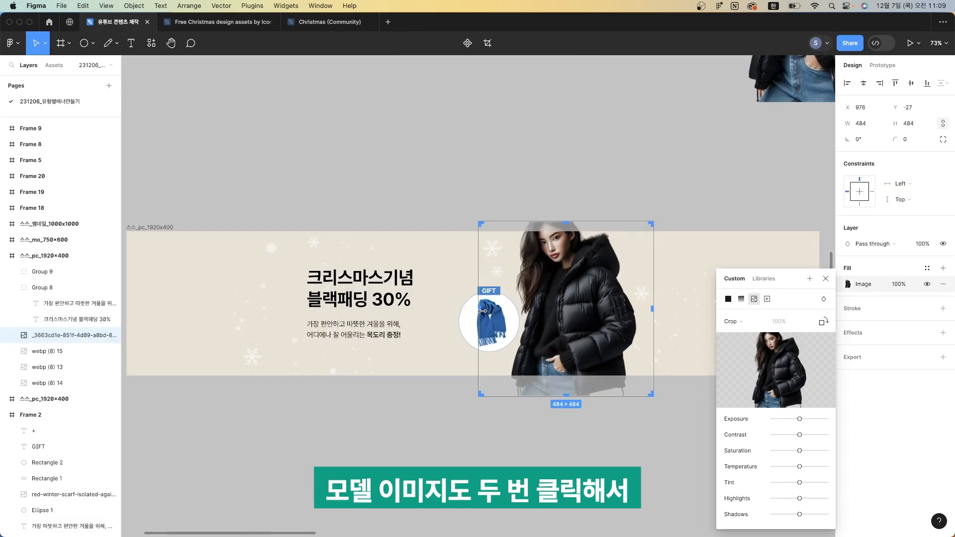
pyautogui.moveTo(482, 311); pyautogui.dragTo(512, 310)
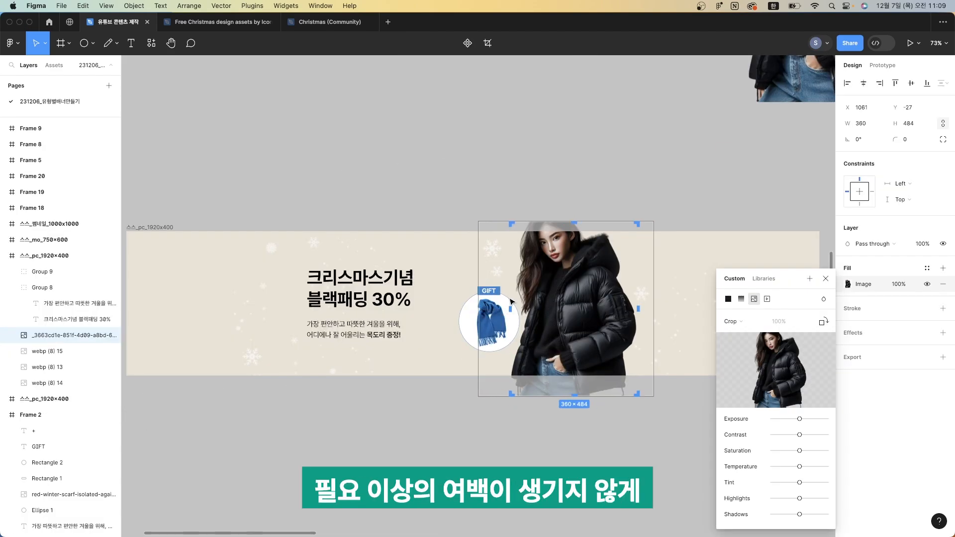
# Crop the webp (8) 15 snow image to 145 × 106 and shift it slightly away from the model
pyautogui.press('Tab')
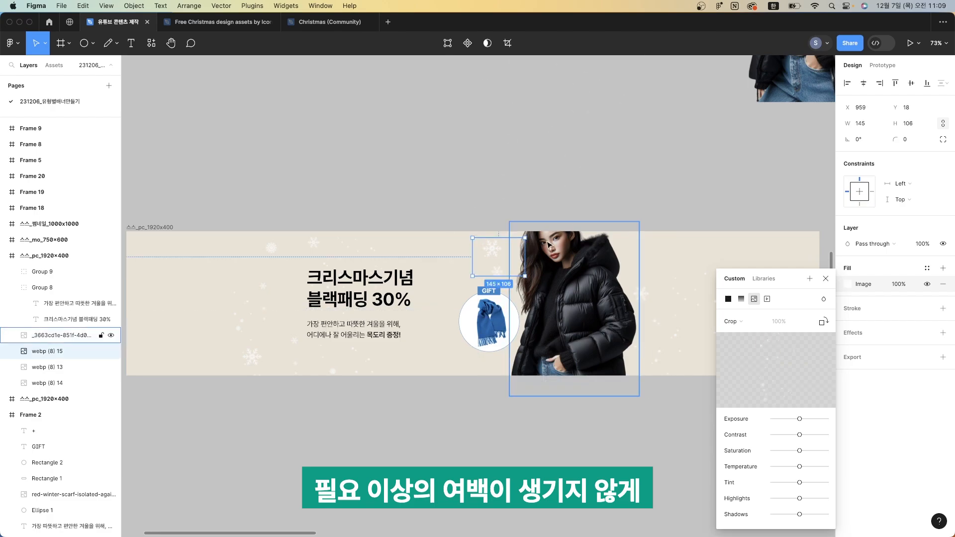
pyautogui.moveTo(490, 254); pyautogui.dragTo(479, 244)
pyautogui.click(369, 217)
pyautogui.scroll(-1, 371, 224)
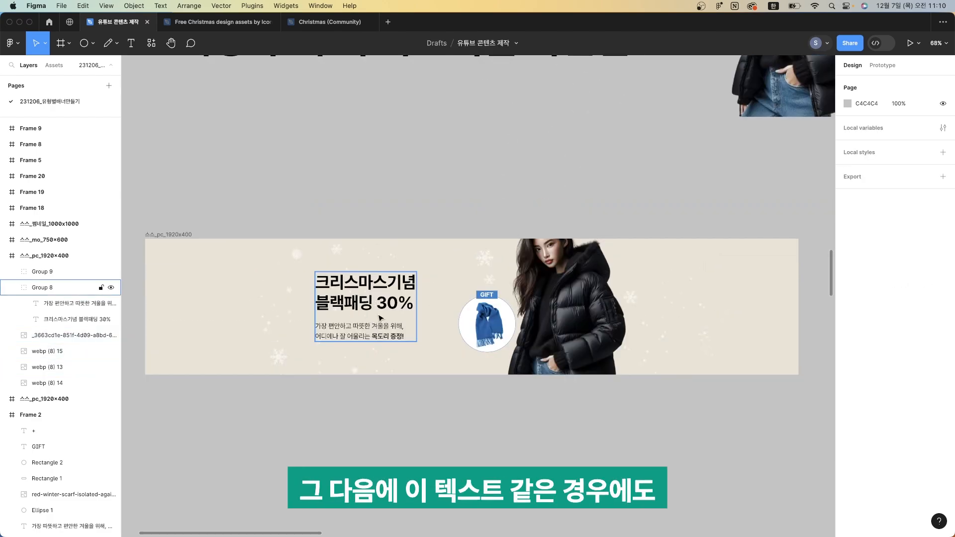
# Ungroup the PC banner's headline and subtext
pyautogui.click(382, 311)
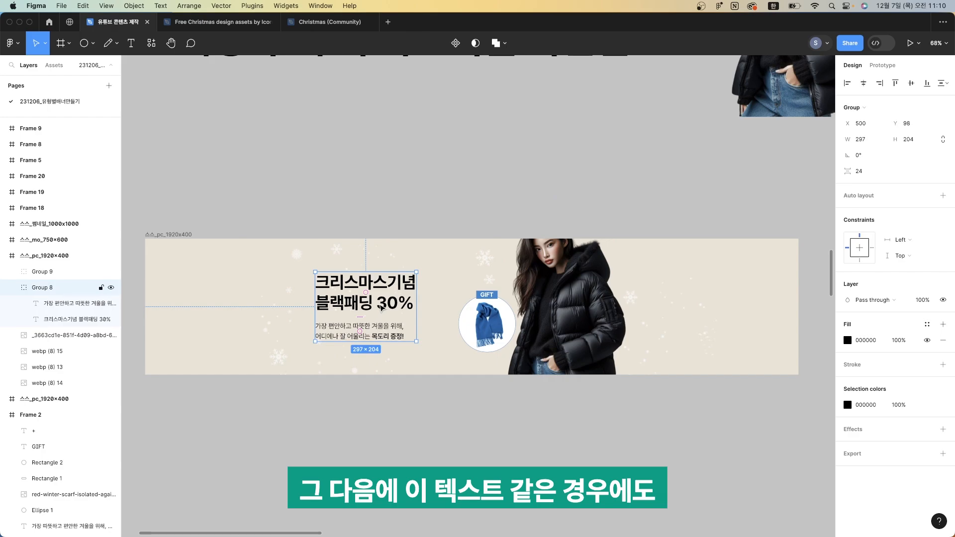
pyautogui.press('super+shift+g')
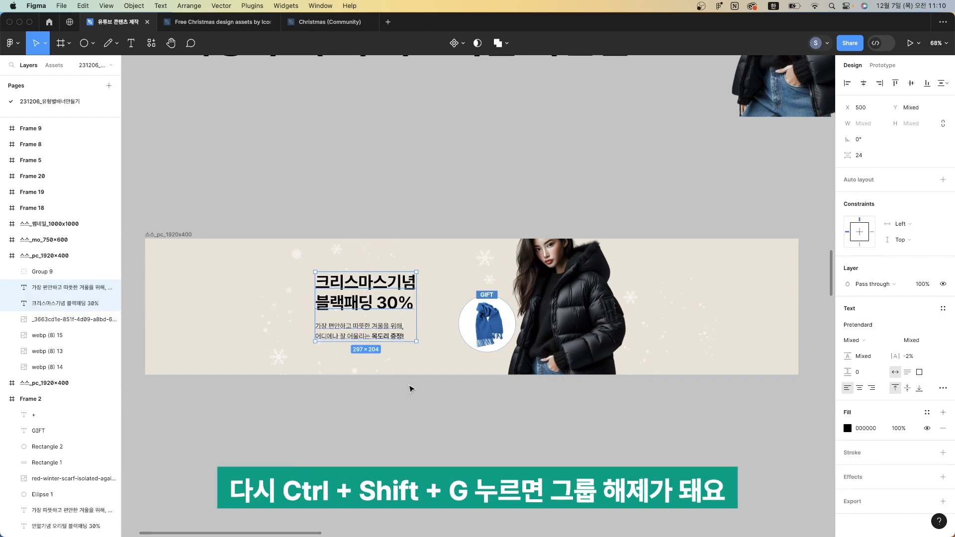
pyautogui.click(411, 395)
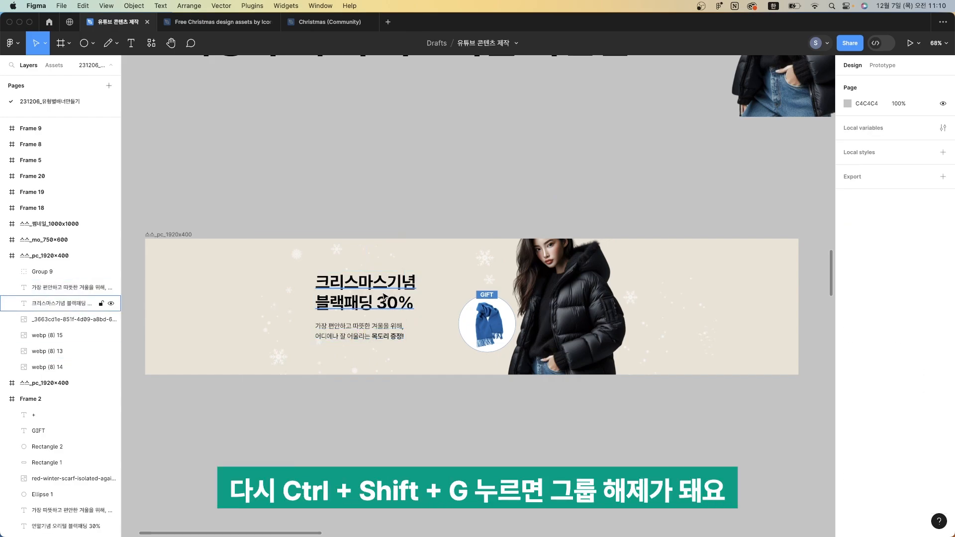
# Recolour the headline's 블랙패딩 30% line with the blue 0064A6 sampled from the scarf
pyautogui.doubleClick(385, 299)
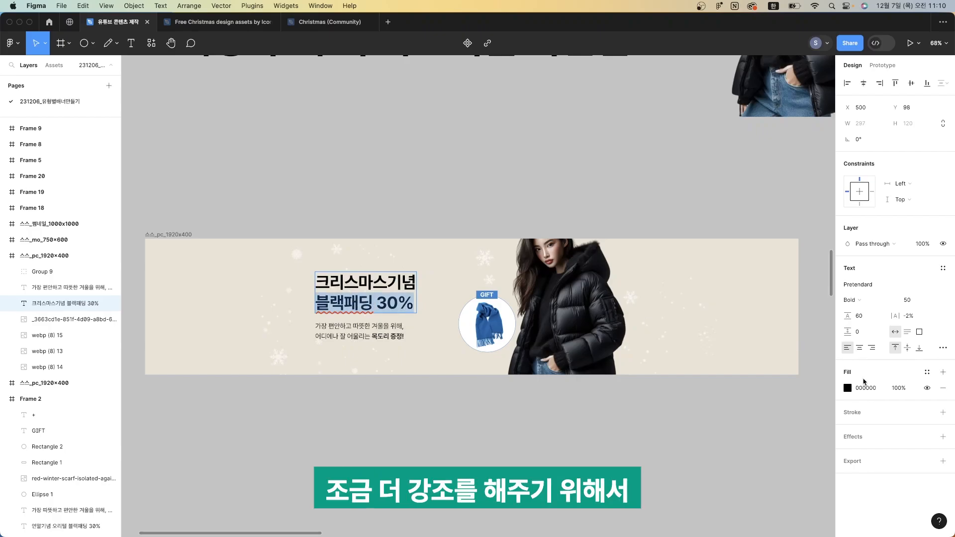
pyautogui.click(847, 389)
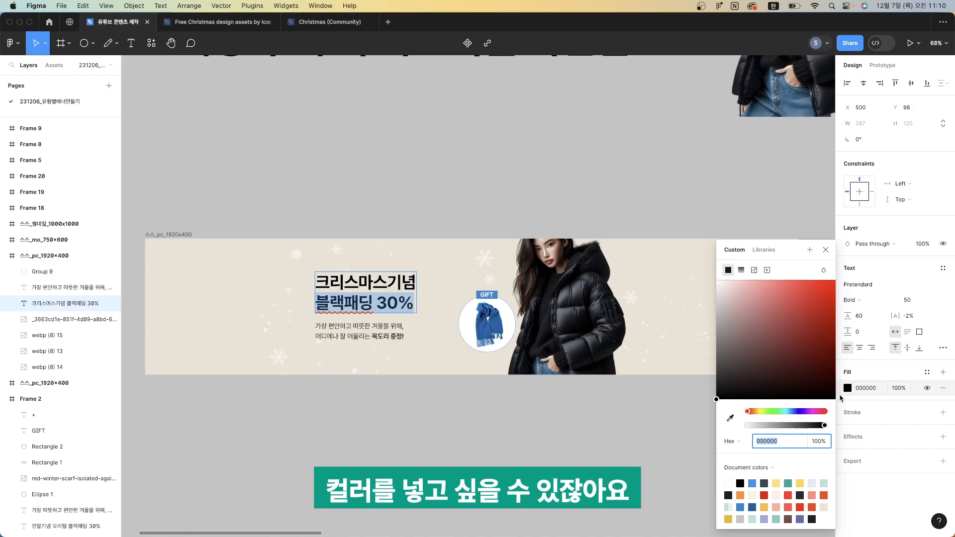
pyautogui.click(729, 419)
pyautogui.click(490, 324)
pyautogui.click(540, 398)
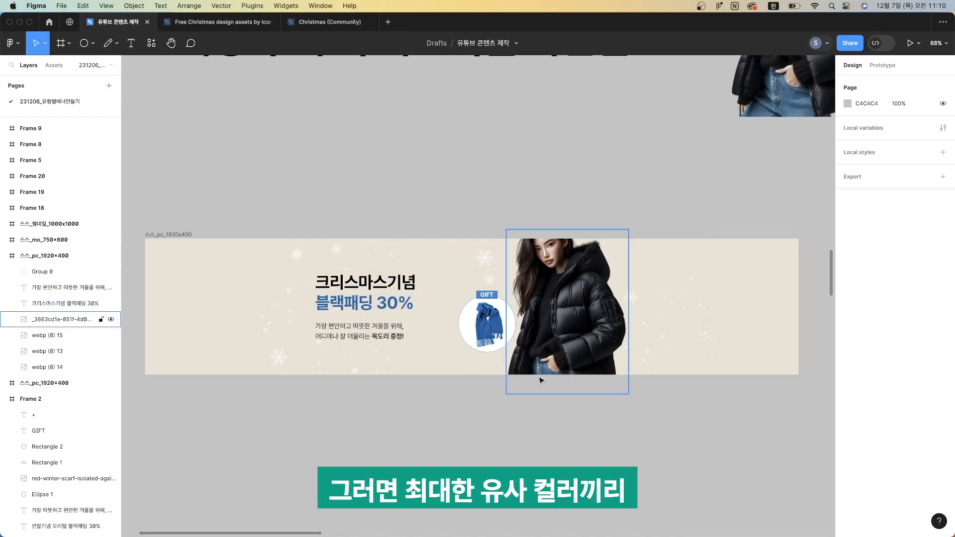
# Give the headline's 블랙패딩 30% line a linear gradient fill running diagonally along the text, with the end stop at 100% opacity
pyautogui.click(396, 305)
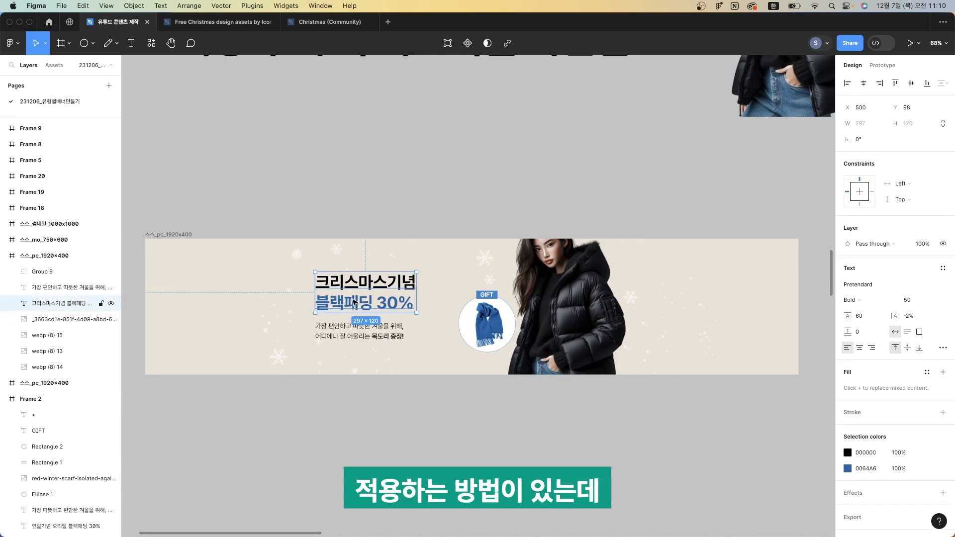
pyautogui.doubleClick(347, 315)
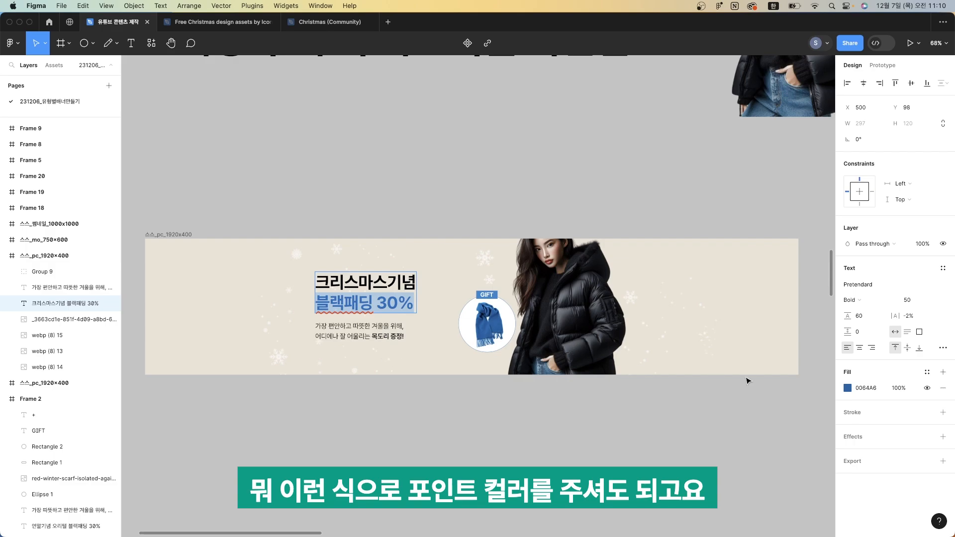
pyautogui.click(847, 388)
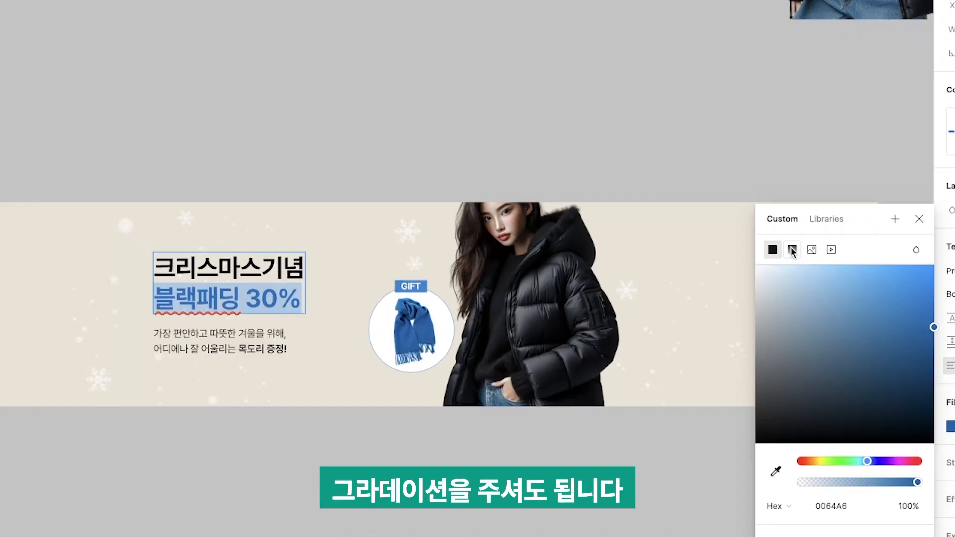
pyautogui.click(741, 270)
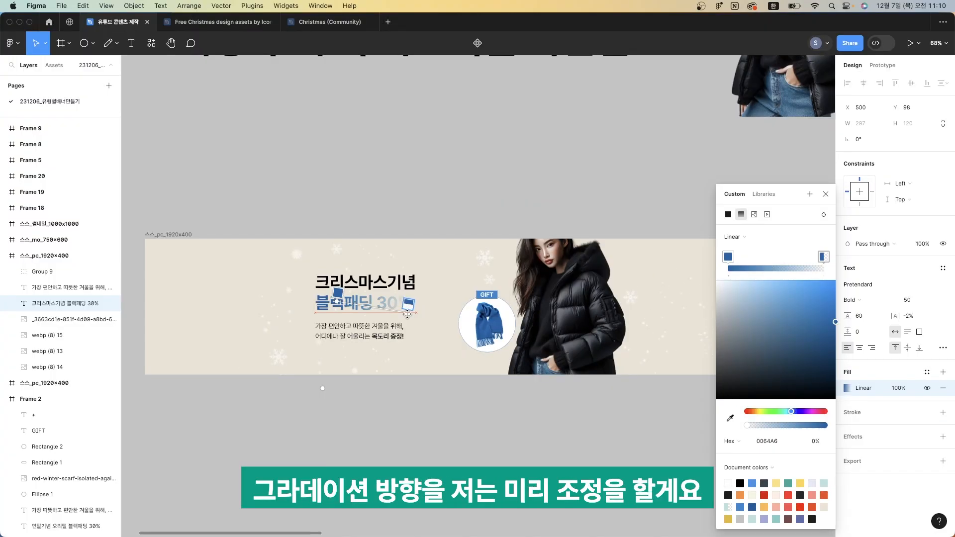
pyautogui.moveTo(407, 314)
pyautogui.mouseDown()
pyautogui.moveTo(392, 311)
pyautogui.moveTo(413, 313)
pyautogui.mouseUp()
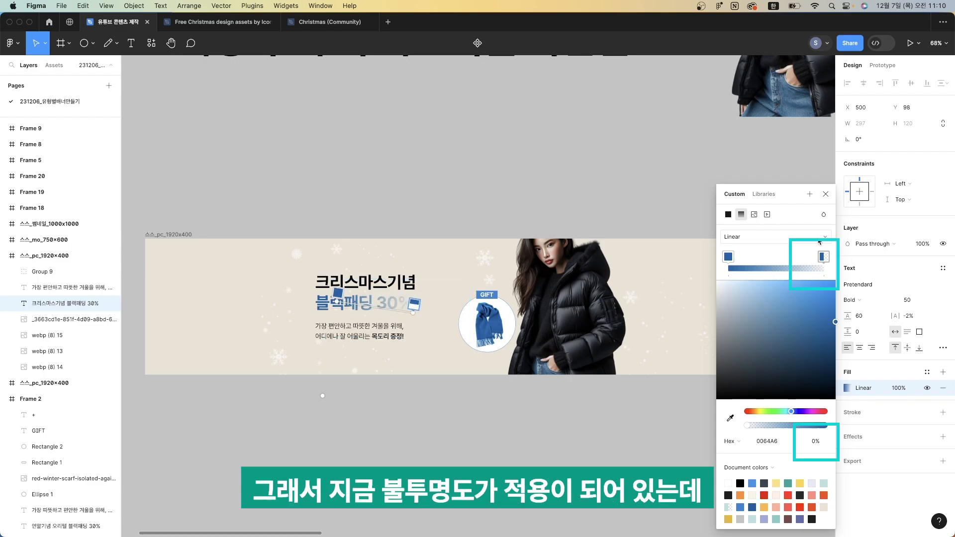
pyautogui.click(819, 441)
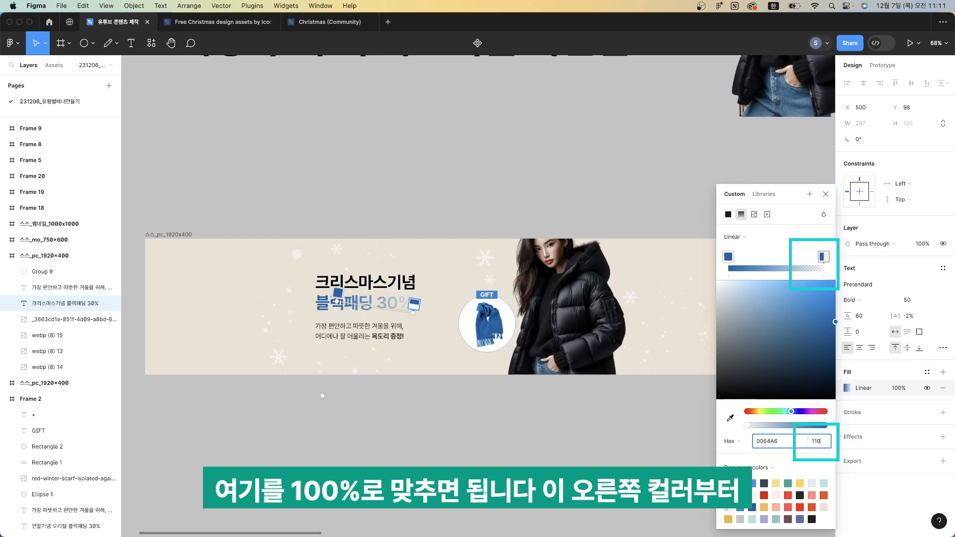
pyautogui.write('110')
pyautogui.press('Return')
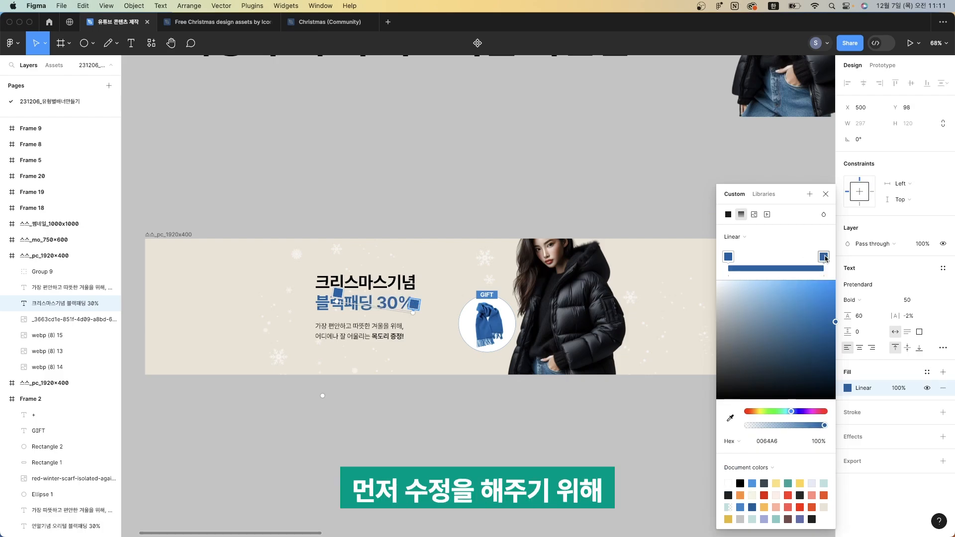
# Recolour the 블랙패딩 30% gradient to run from orange EE7A38 to red BB290B
pyautogui.moveTo(800, 297); pyautogui.dragTo(778, 303)
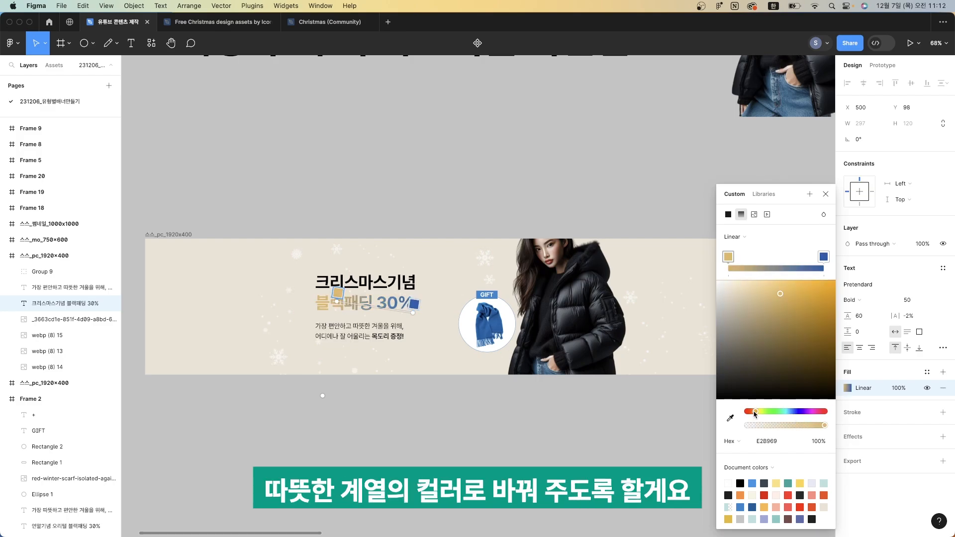
pyautogui.click(753, 412)
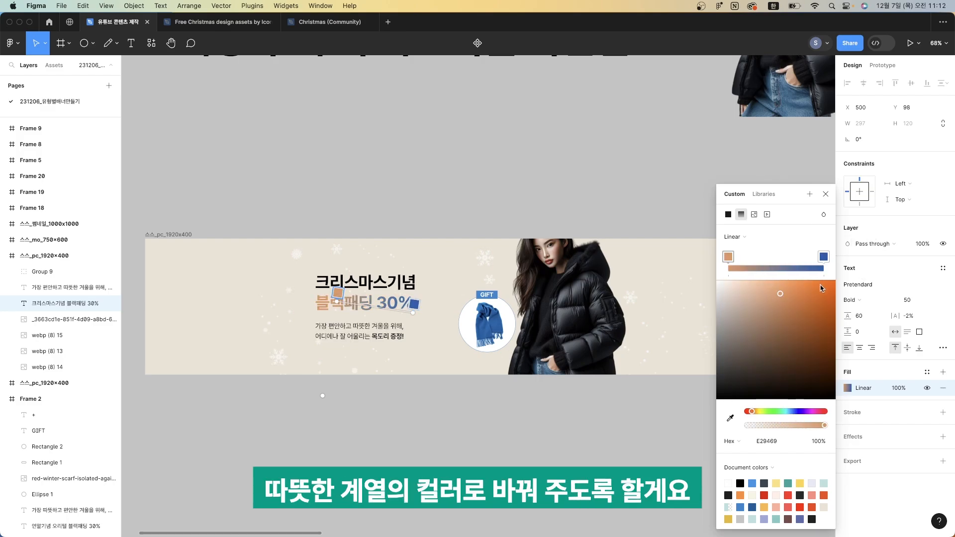
pyautogui.click(821, 288)
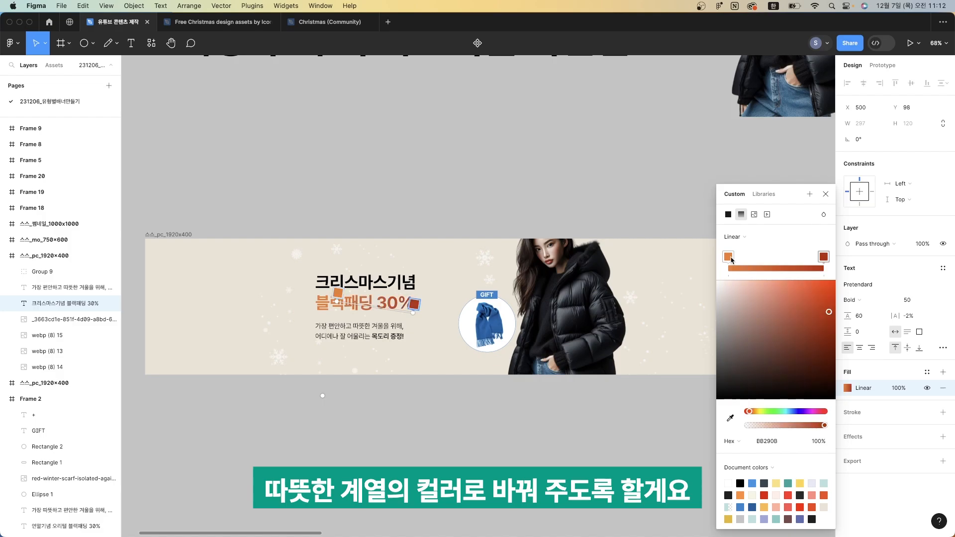
pyautogui.click(732, 260)
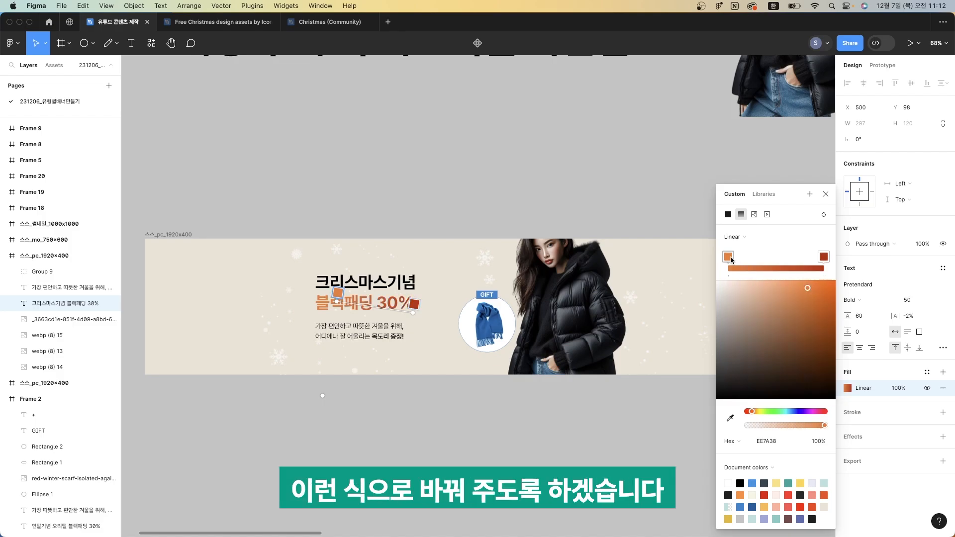
pyautogui.click(674, 207)
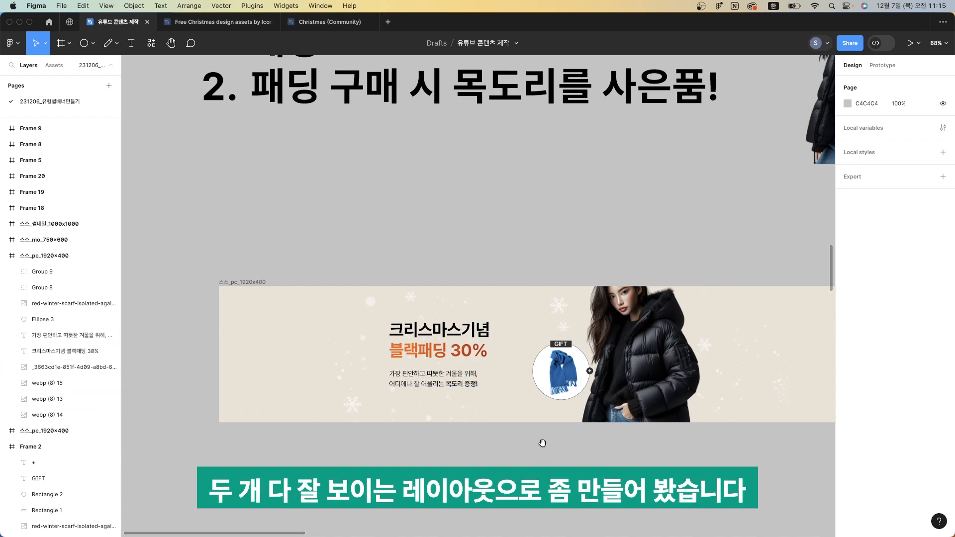
# Duplicate the finished PC banner frame directly below the original, aligned with it and leaving a clear gap
pyautogui.scroll(2, 542, 443)
pyautogui.scroll(-2, 573, 418)
pyautogui.scroll(-1, 634, 367)
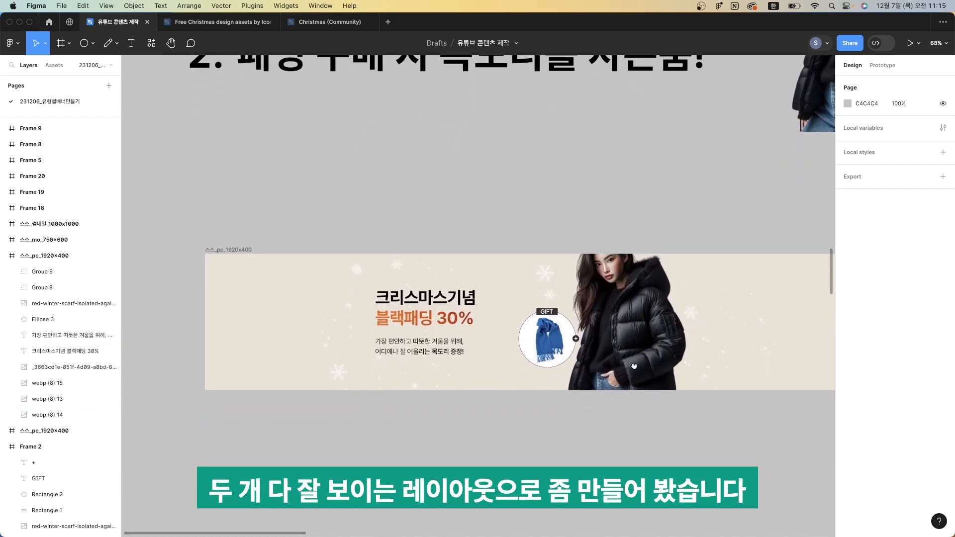
pyautogui.moveTo(298, 352); pyautogui.dragTo(402, 450)
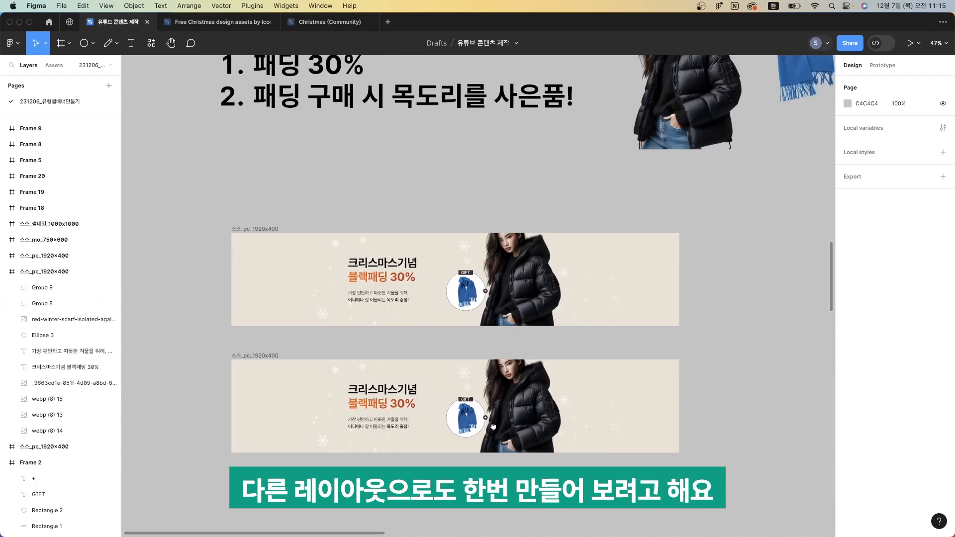
pyautogui.scroll(2, 476, 428)
pyautogui.scroll(3, 477, 426)
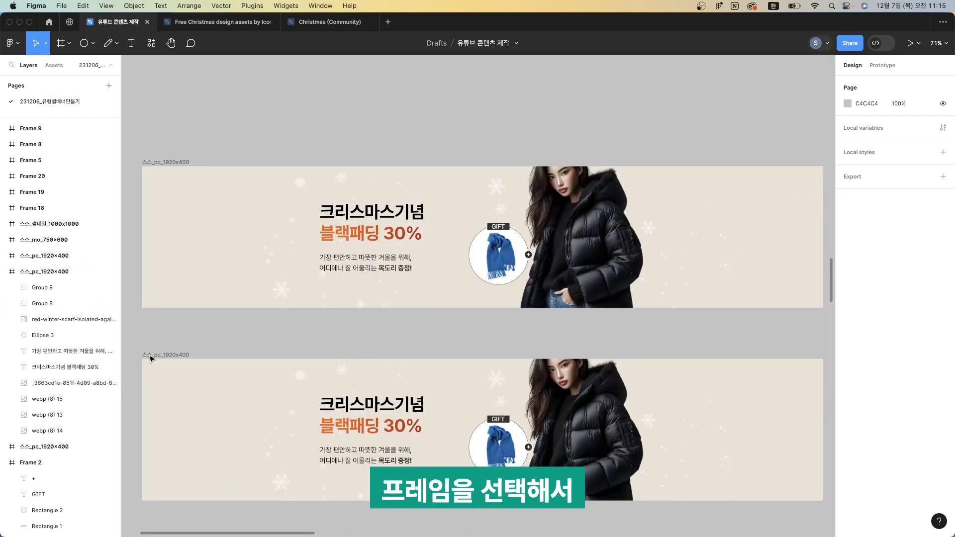
pyautogui.press('super+z')
pyautogui.moveTo(162, 166); pyautogui.dragTo(179, 381)
pyautogui.click(229, 331)
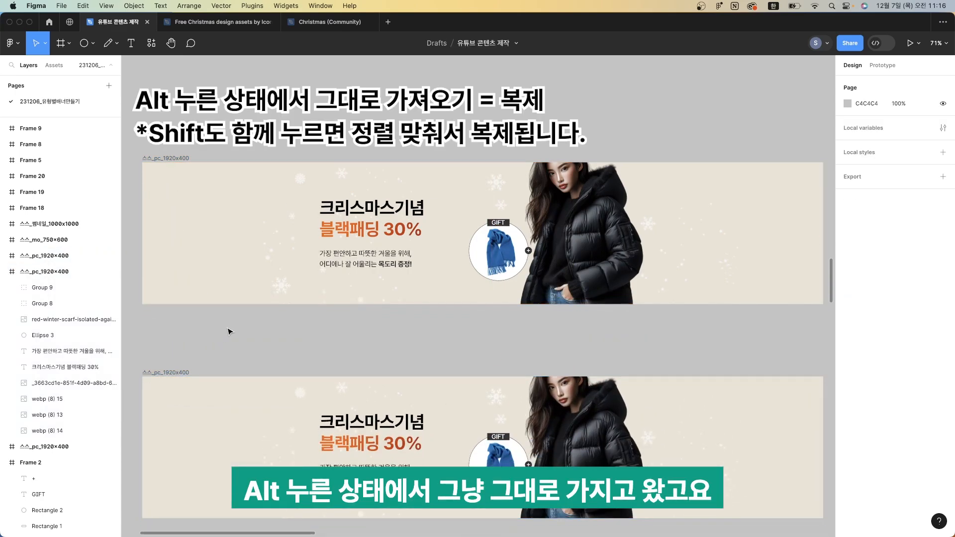
# In the duplicate banner, arrange the model, plus badge and scarf in a row and centre the headline and subtext below them
pyautogui.scroll(-4, 229, 330)
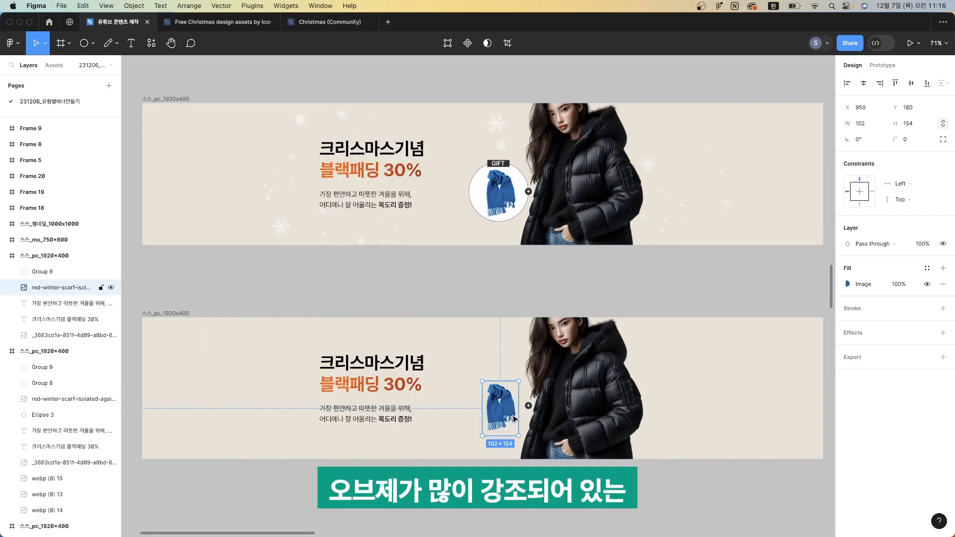
pyautogui.moveTo(513, 418); pyautogui.dragTo(678, 412)
pyautogui.press('super+z')
pyautogui.keyDown('shift'); pyautogui.click(522, 422); pyautogui.keyUp('shift')
pyautogui.keyDown('shift'); pyautogui.click(529, 406); pyautogui.keyUp('shift')
pyautogui.keyDown('shift'); pyautogui.click(542, 418); pyautogui.keyUp('shift')
pyautogui.click(742, 421)
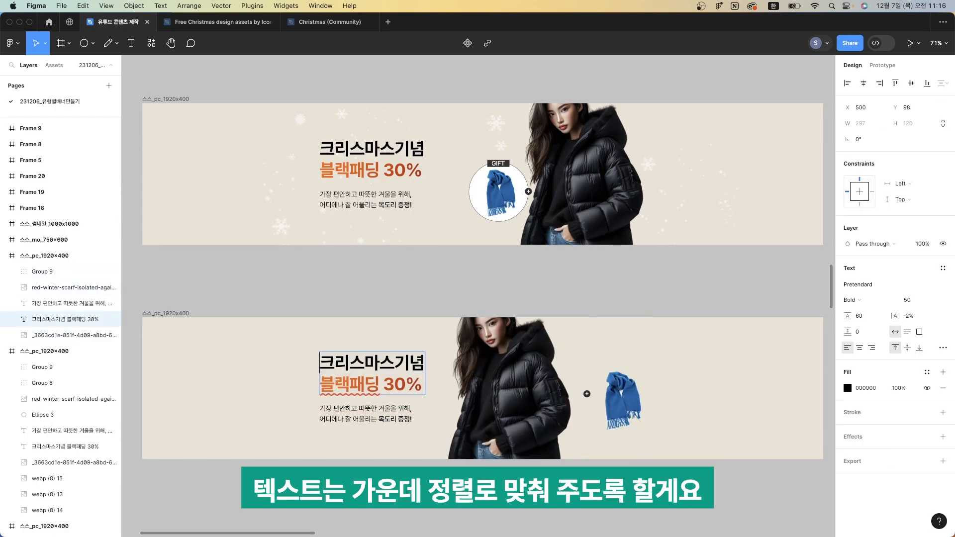
pyautogui.click(448, 438)
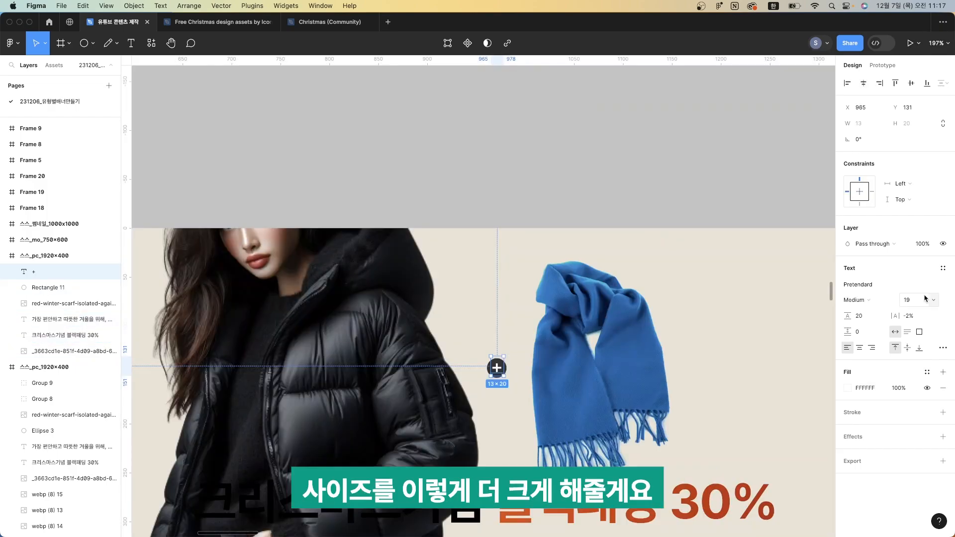
# Enlarge the duplicate banner's plus badge to 38 × 38 and set its plus sign to size 49 in Thin weight
pyautogui.click(502, 359)
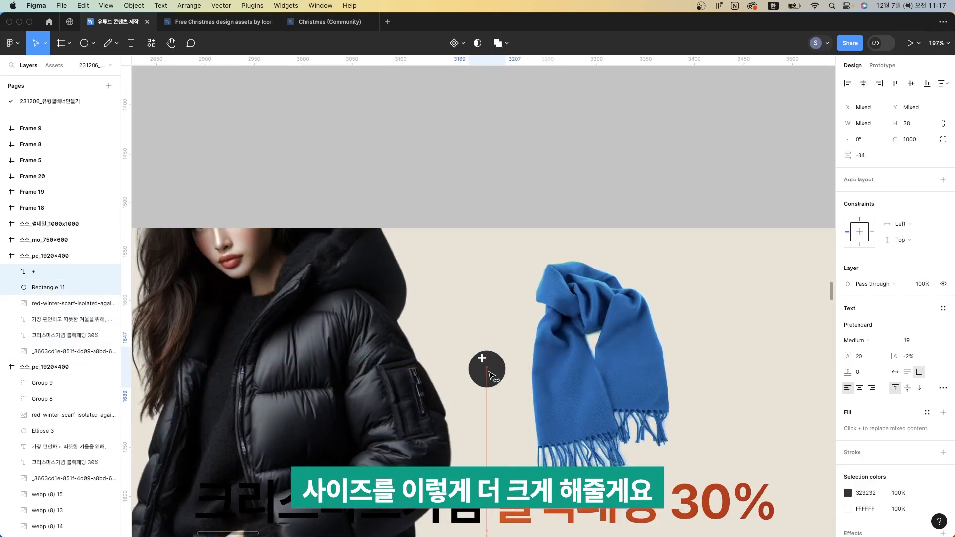
pyautogui.click(863, 301)
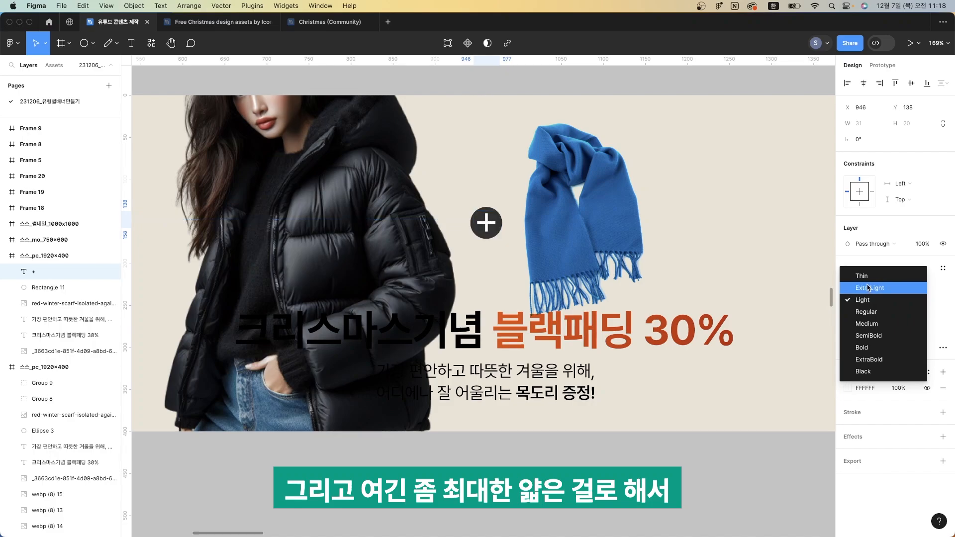
pyautogui.click(866, 279)
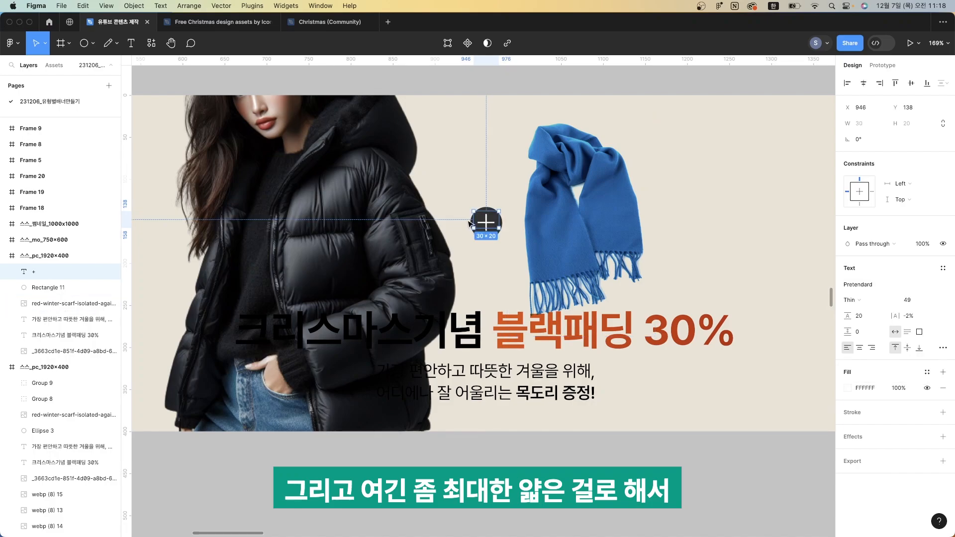
# Group the plus sign with its dark circle in the duplicate banner
pyautogui.moveTo(465, 198); pyautogui.dragTo(491, 256)
pyautogui.press('super+g')
pyautogui.scroll(-5, 491, 254)
pyautogui.scroll(1, 492, 254)
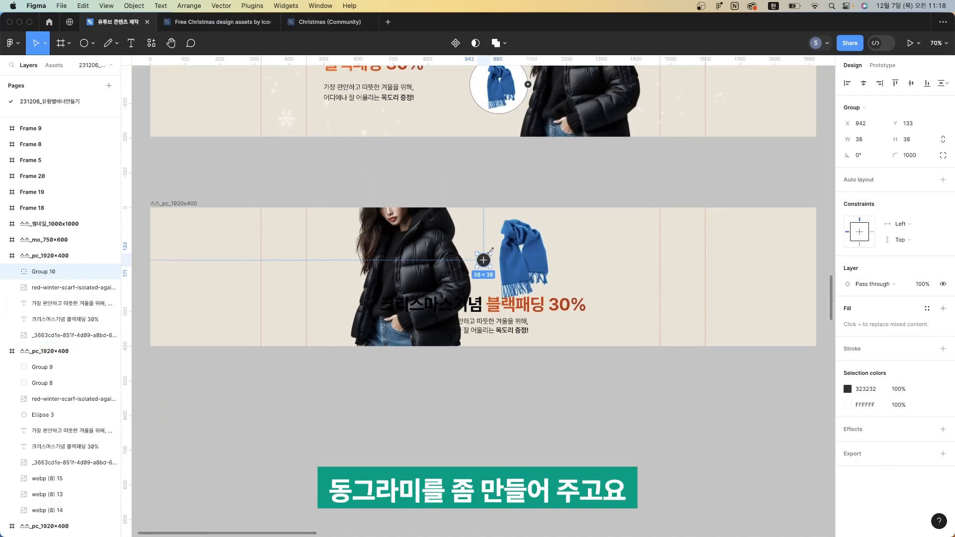
pyautogui.scroll(2, 492, 253)
pyautogui.click(512, 326)
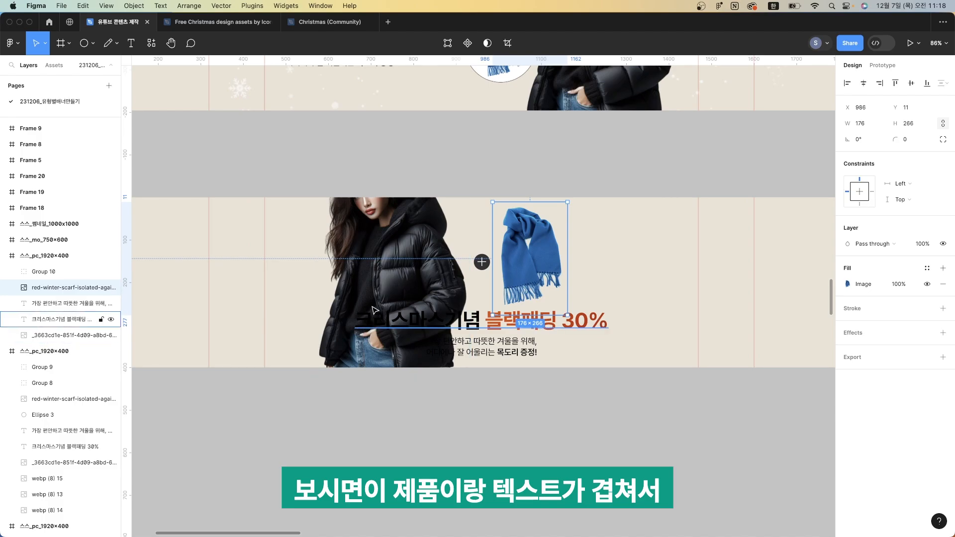
pyautogui.click(472, 338)
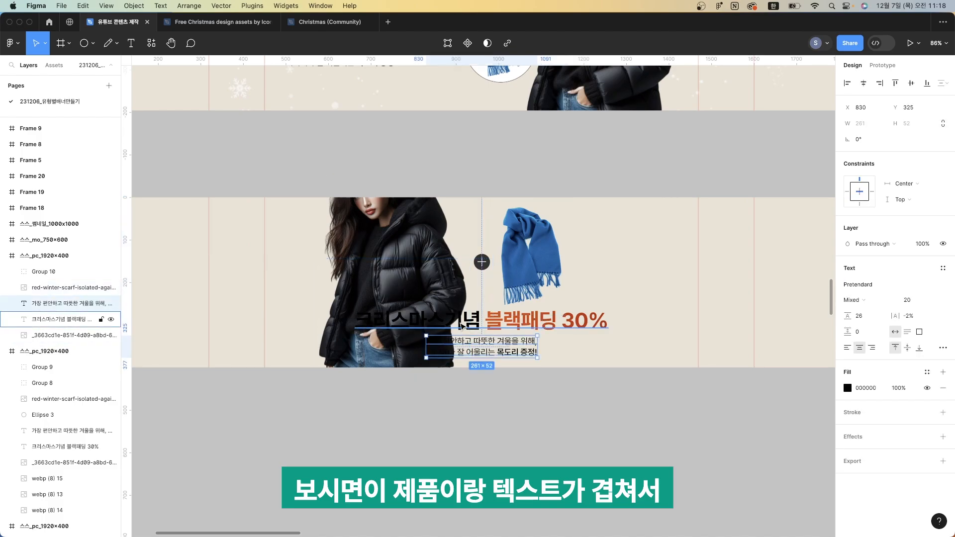
pyautogui.keyDown('shift'); pyautogui.click(466, 325); pyautogui.keyUp('shift')
pyautogui.moveTo(466, 325); pyautogui.dragTo(462, 324)
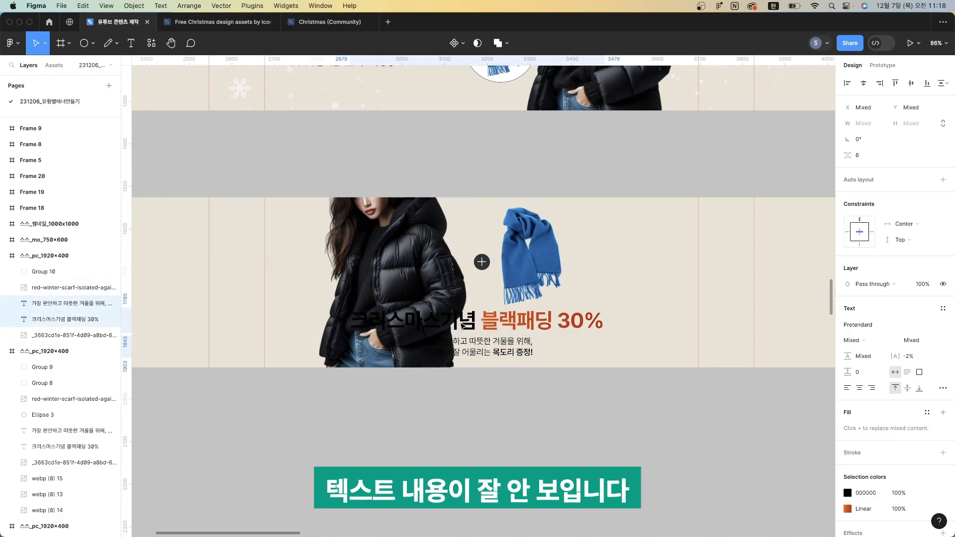
pyautogui.click(465, 374)
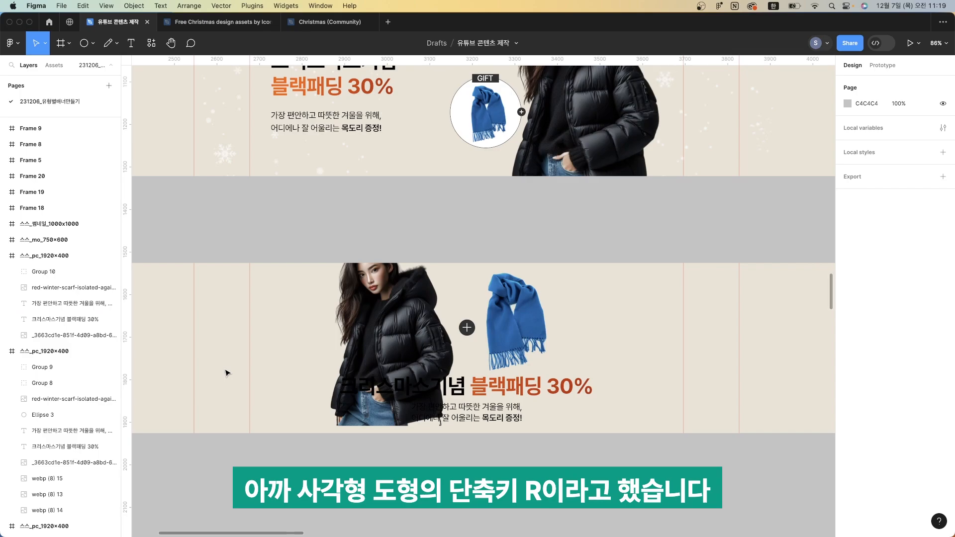
# Draw a rectangle about 914 × 121 across the duplicate banner's text area and layer it behind the text, just above the model image
pyautogui.press('r')
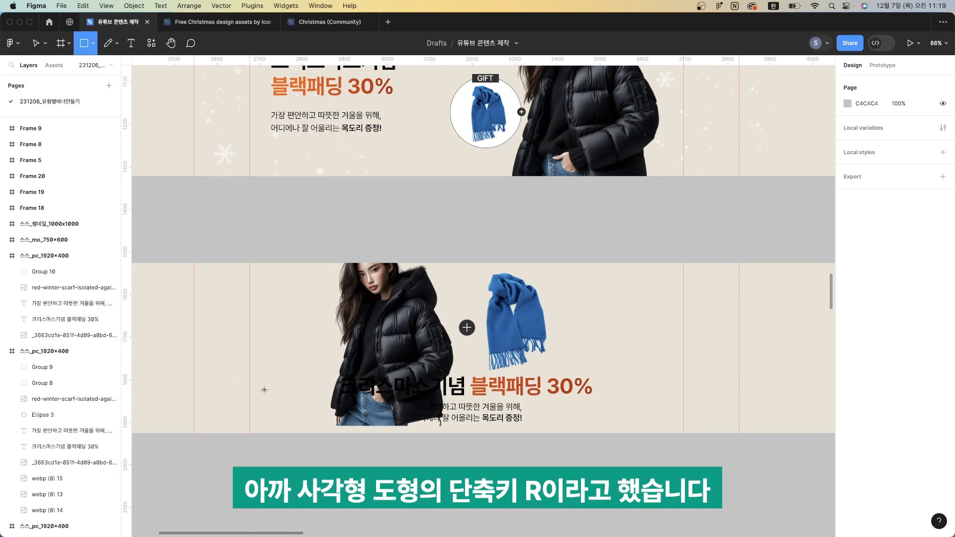
pyautogui.moveTo(268, 376); pyautogui.dragTo(633, 426)
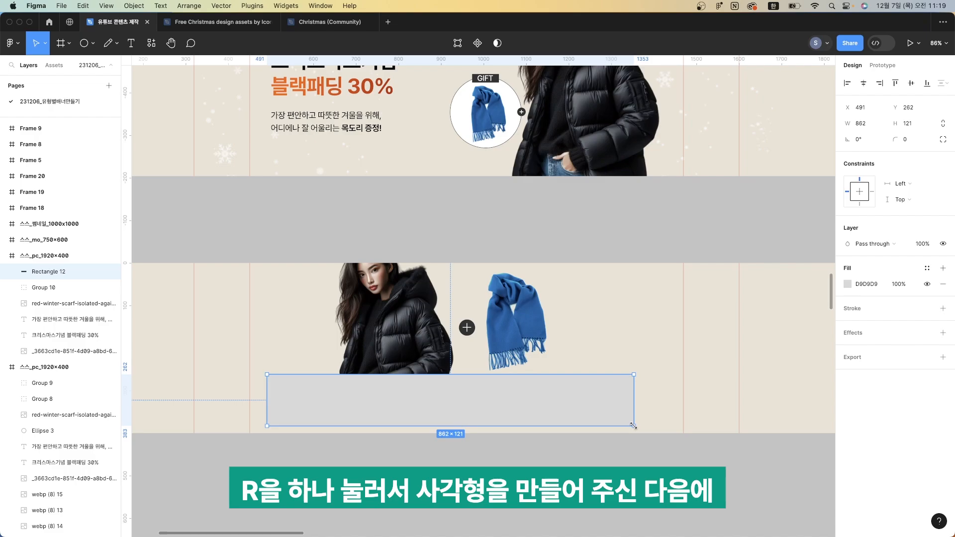
pyautogui.press('super+bracketleft')
pyautogui.press('super+bracketleft')
pyautogui.press('super+bracketleft')
pyautogui.press('super+bracketleft')
pyautogui.press('super+bracketleft')
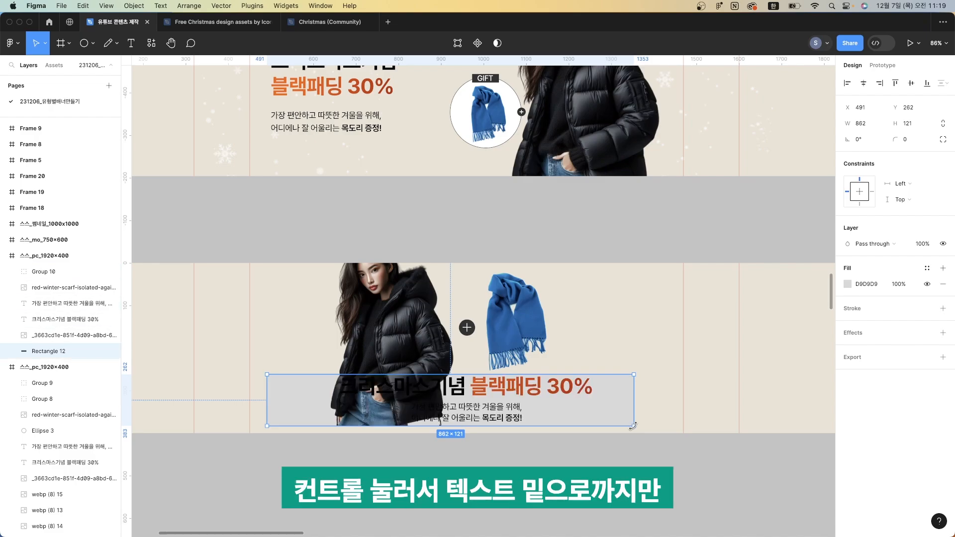
pyautogui.press('super+bracketright')
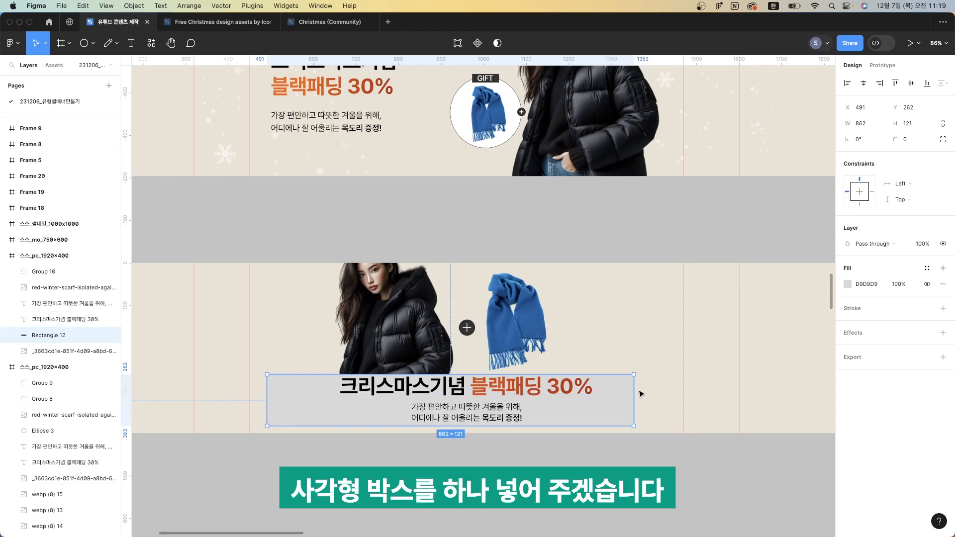
pyautogui.moveTo(636, 393); pyautogui.dragTo(658, 393)
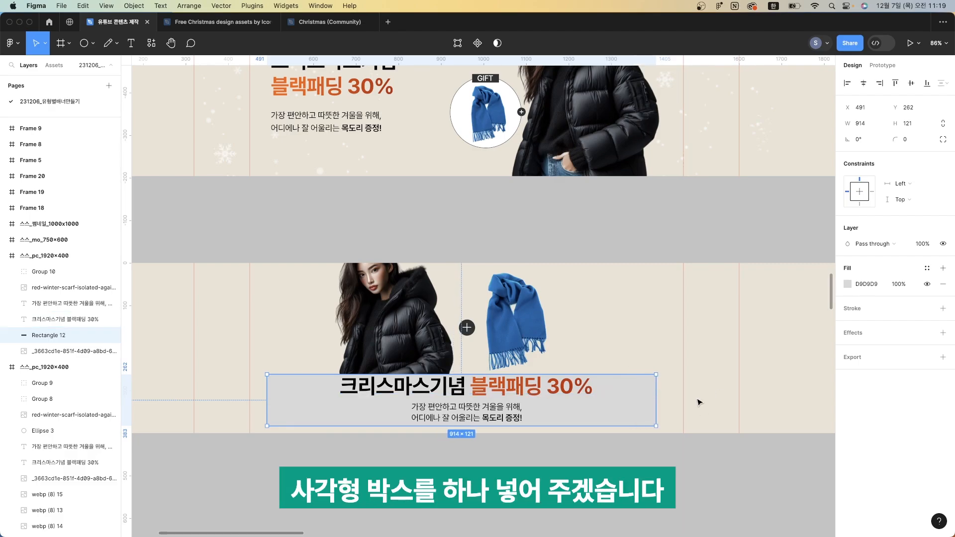
# Give the rectangle behind the duplicate banner's text a linear gradient fill and set its end stop to 100% opacity
pyautogui.click(848, 285)
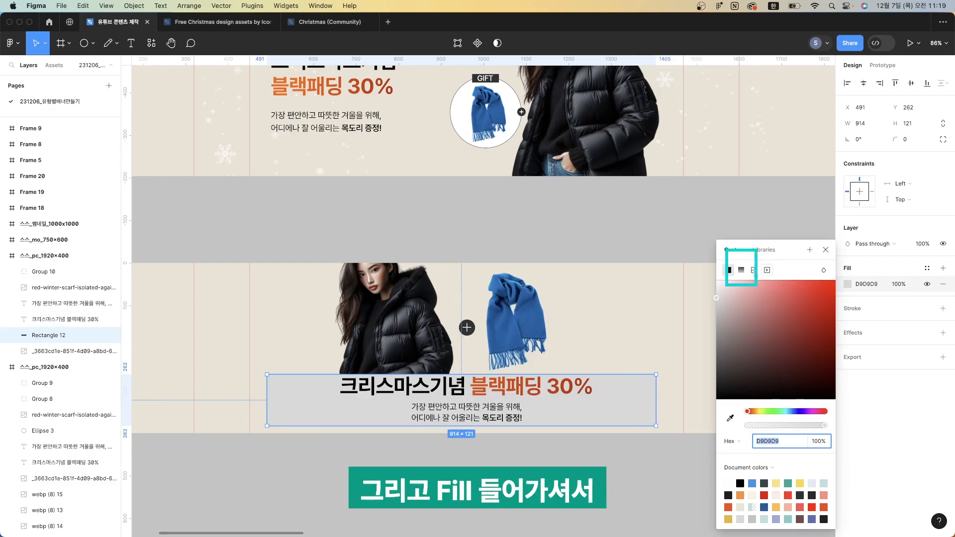
pyautogui.click(741, 270)
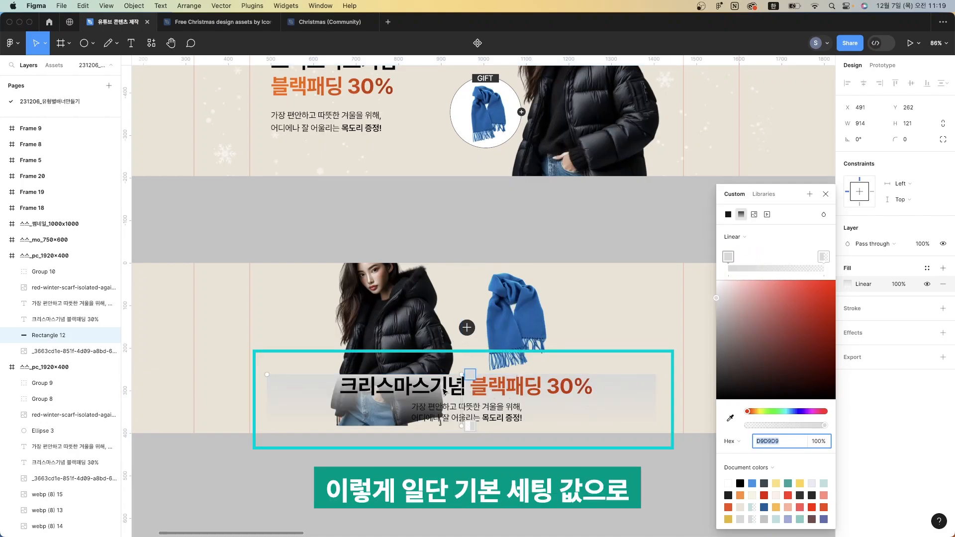
pyautogui.click(824, 256)
pyautogui.click(820, 441)
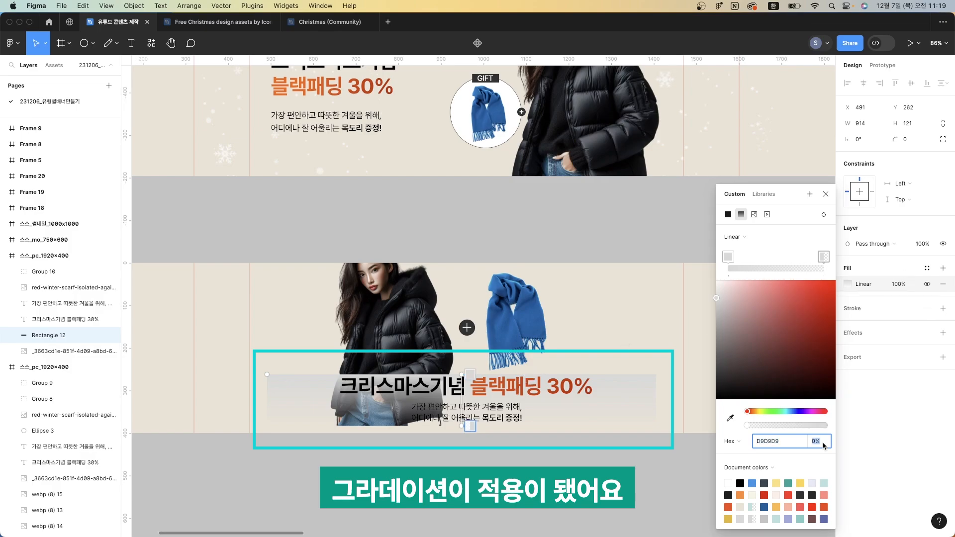
pyautogui.write('100')
pyautogui.press('Return')
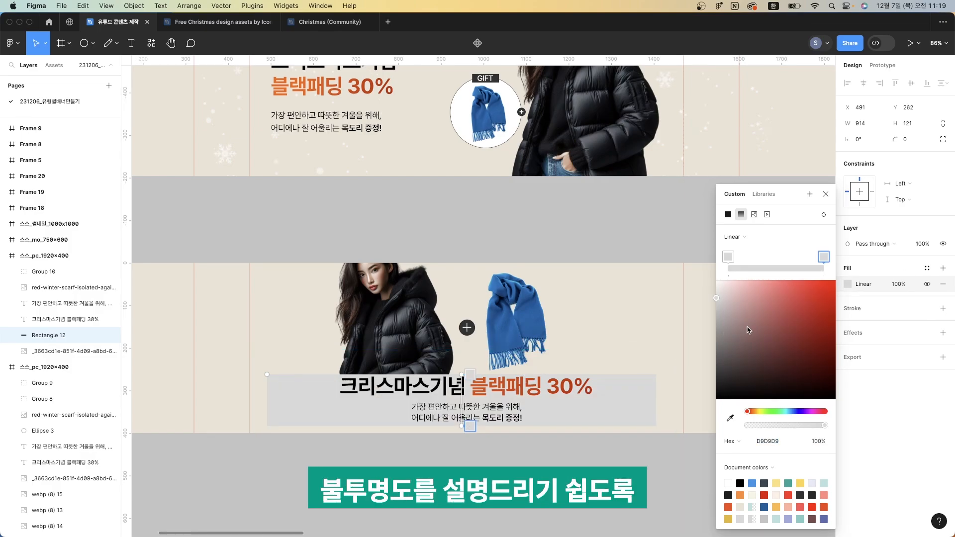
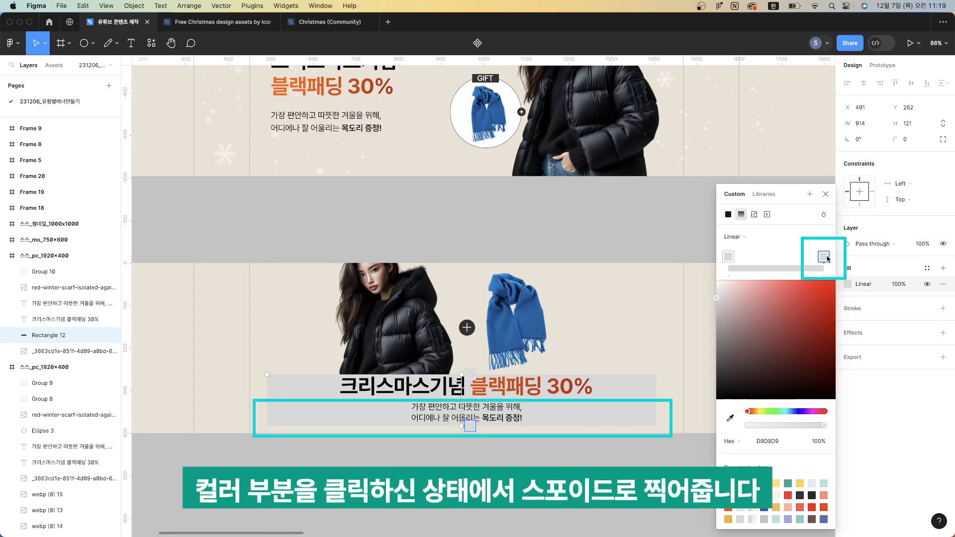
# Sample the banner's beige background EBE3D6 for both gradient stops and set the start stop's opacity to 0%
pyautogui.click(731, 417)
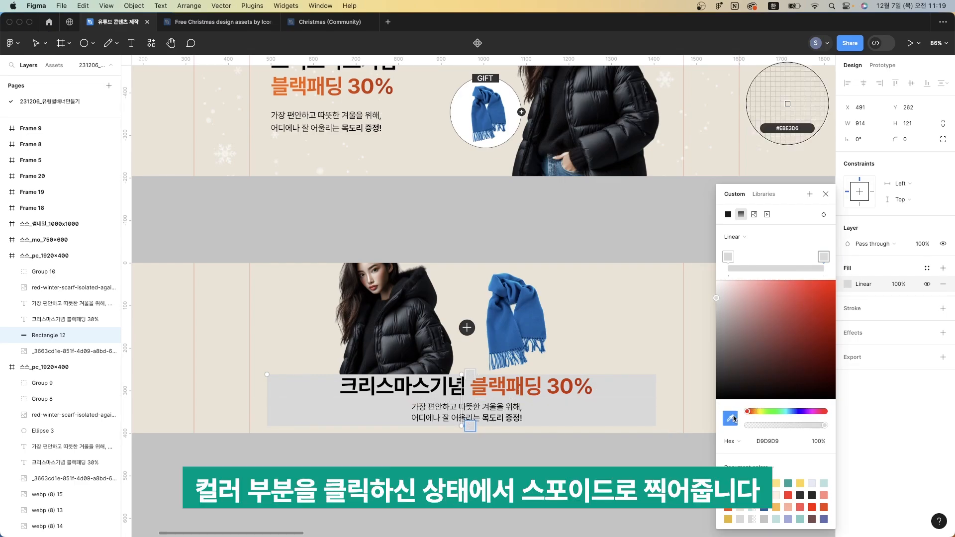
pyautogui.click(621, 355)
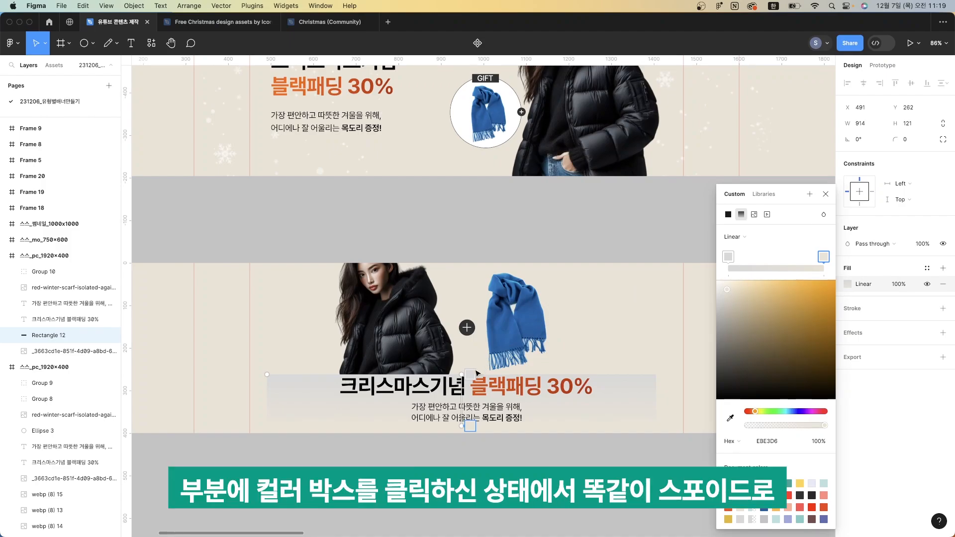
pyautogui.click(729, 258)
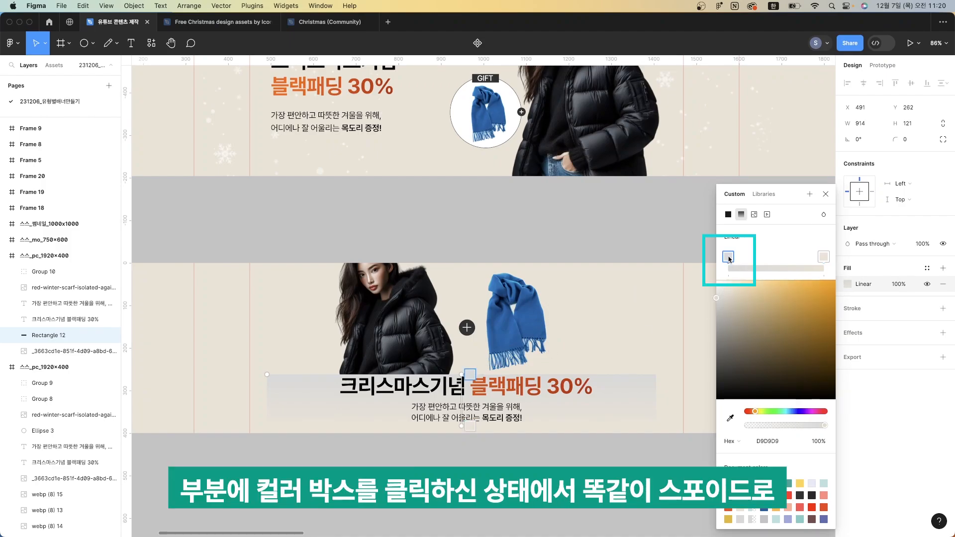
pyautogui.click(731, 418)
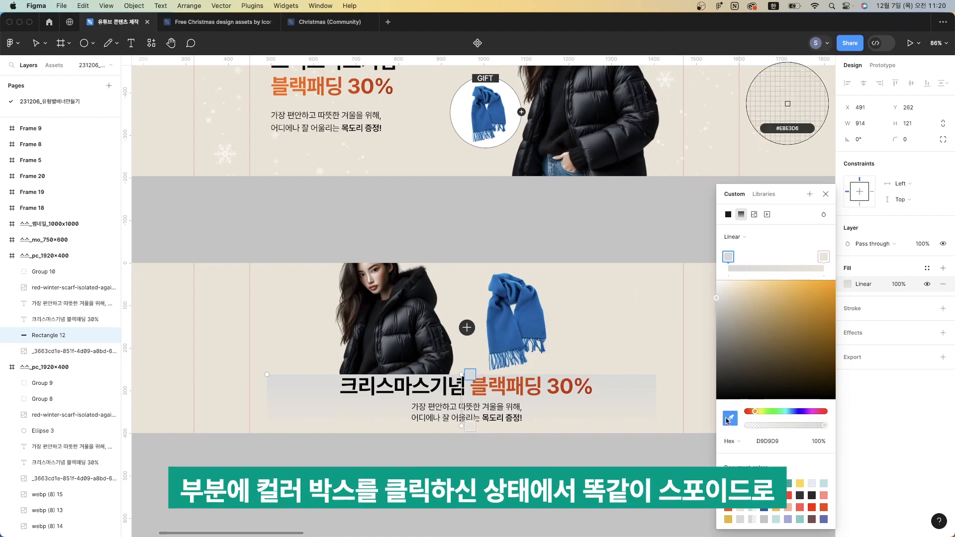
pyautogui.click(612, 343)
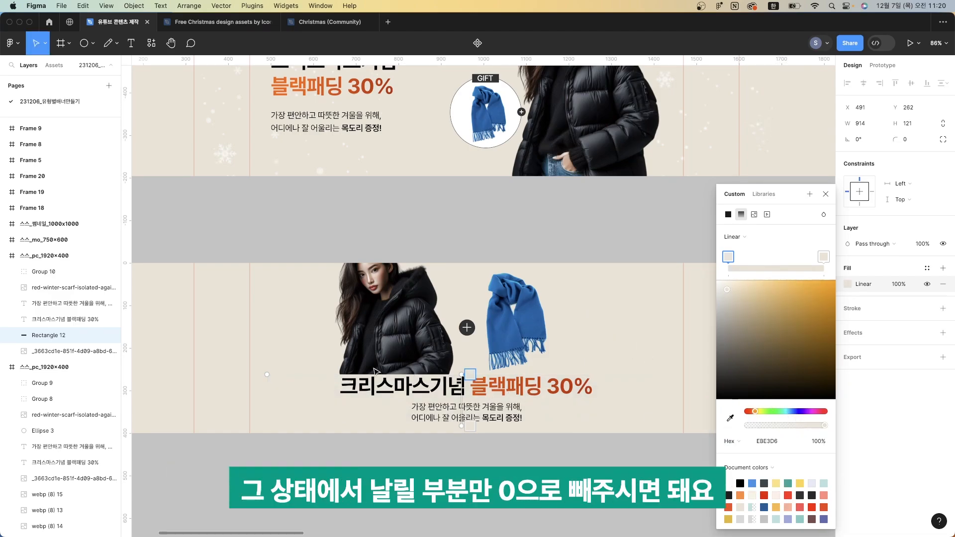
pyautogui.moveTo(825, 426); pyautogui.dragTo(563, 392)
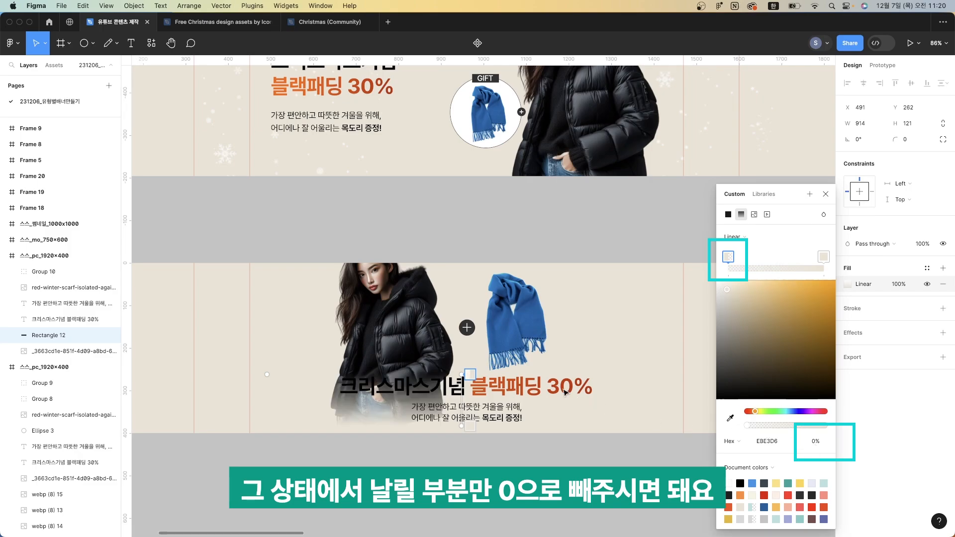
# Enlarge the gradient rectangle to 914 × 203 so it starts well above the headline and ends at the banner's lower edge
pyautogui.moveTo(462, 374)
pyautogui.mouseDown()
pyautogui.moveTo(461, 399)
pyautogui.moveTo(462, 341)
pyautogui.moveTo(461, 393)
pyautogui.moveTo(463, 359)
pyautogui.mouseUp()
pyautogui.click(637, 400)
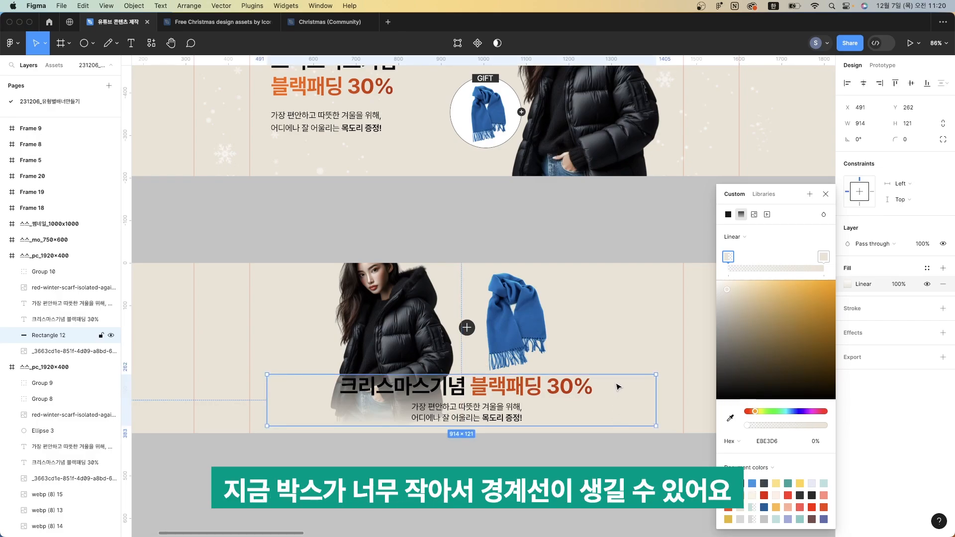
pyautogui.moveTo(575, 374); pyautogui.dragTo(596, 355)
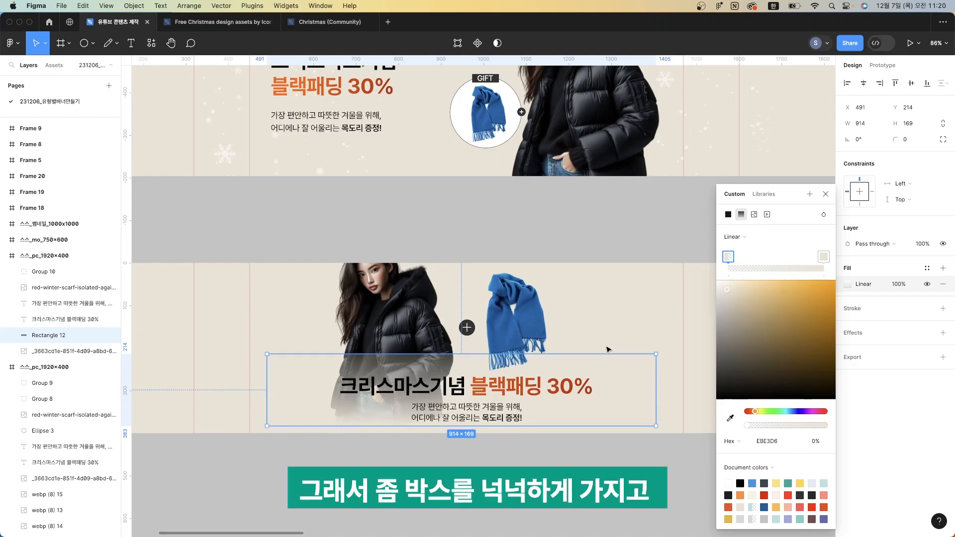
pyautogui.moveTo(605, 354)
pyautogui.mouseDown()
pyautogui.moveTo(602, 388)
pyautogui.moveTo(604, 347)
pyautogui.mouseUp()
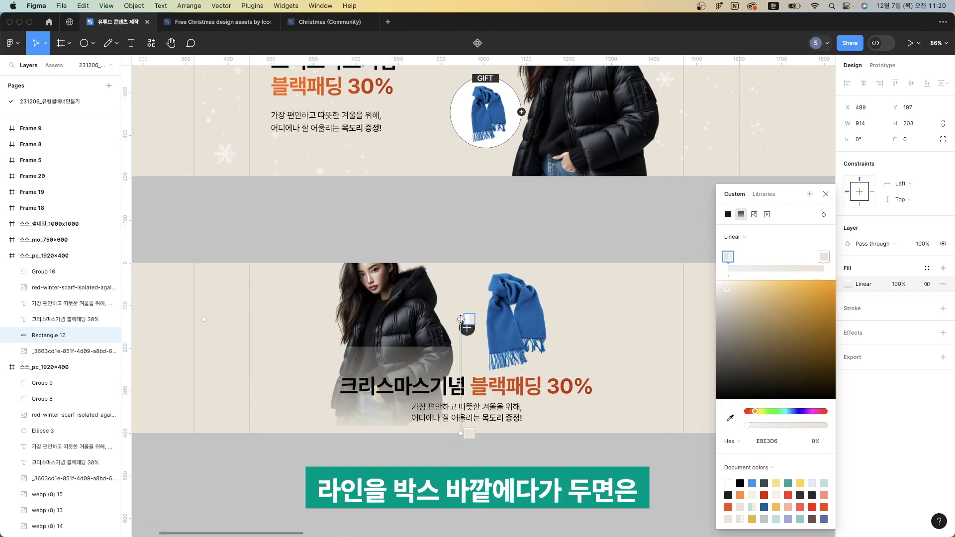
# Place the gradient's start just inside the rectangle's upper edge and raise its end to the first line of the subtext
pyautogui.moveTo(459, 321)
pyautogui.mouseDown()
pyautogui.moveTo(453, 350)
pyautogui.moveTo(447, 332)
pyautogui.mouseUp()
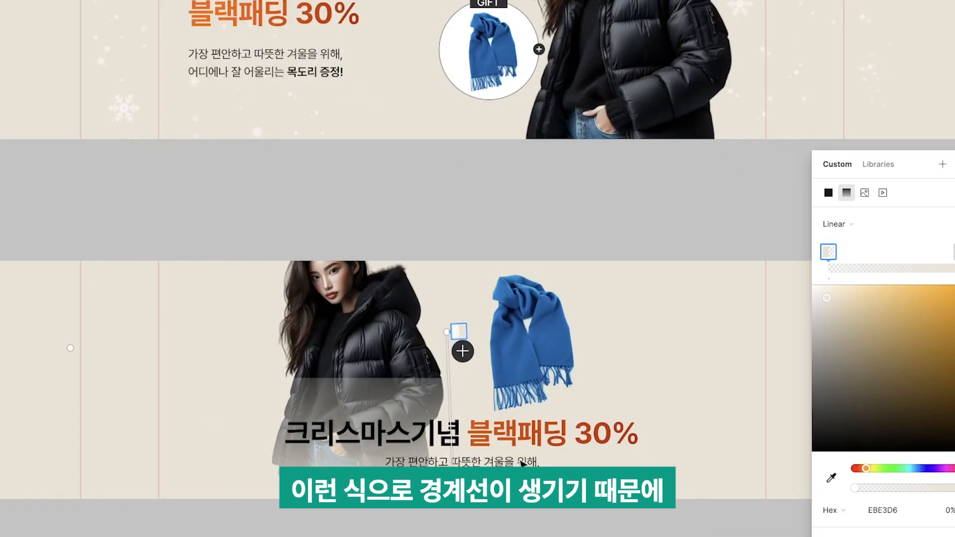
pyautogui.scroll(3, 518, 423)
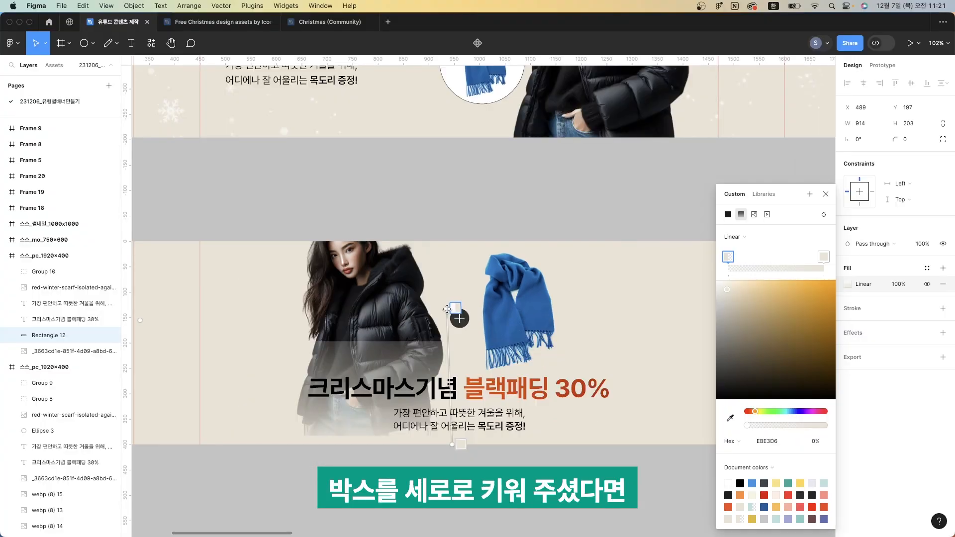
pyautogui.moveTo(445, 313); pyautogui.dragTo(448, 388)
pyautogui.moveTo(456, 354)
pyautogui.mouseDown()
pyautogui.moveTo(448, 274)
pyautogui.moveTo(446, 349)
pyautogui.moveTo(455, 348)
pyautogui.mouseUp()
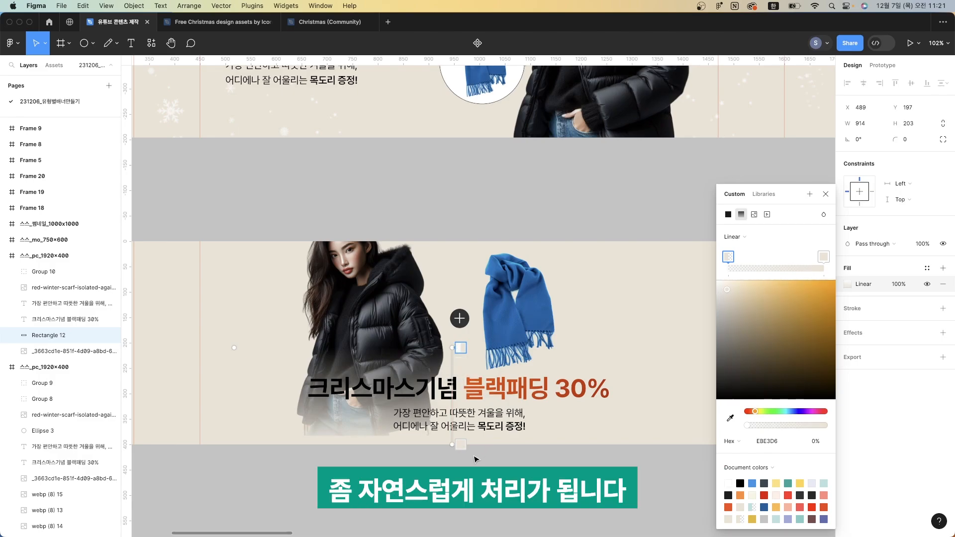
pyautogui.moveTo(453, 443); pyautogui.dragTo(453, 411)
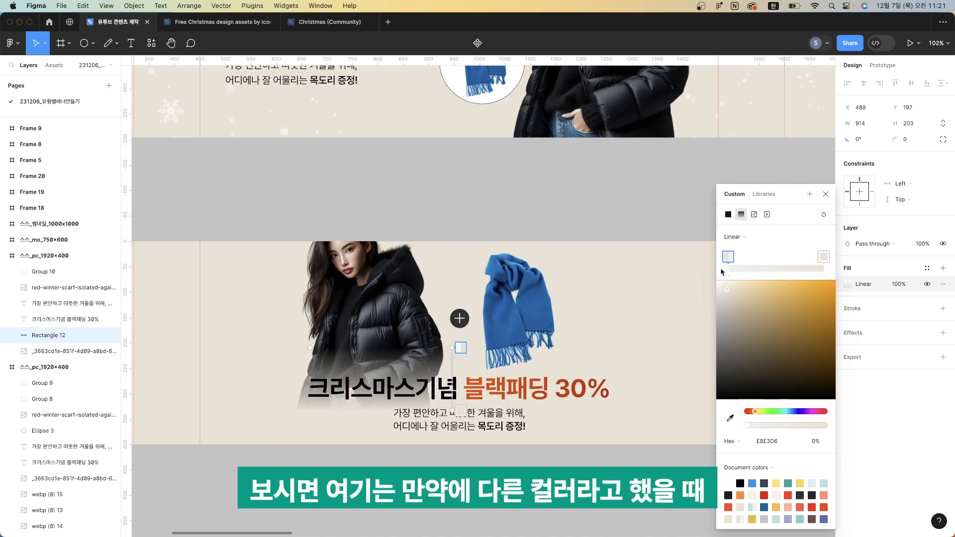
# Try the orange tones B57B1E and FFD693 on the gradient's transparent start stop and compare it with the end stop
pyautogui.click(816, 316)
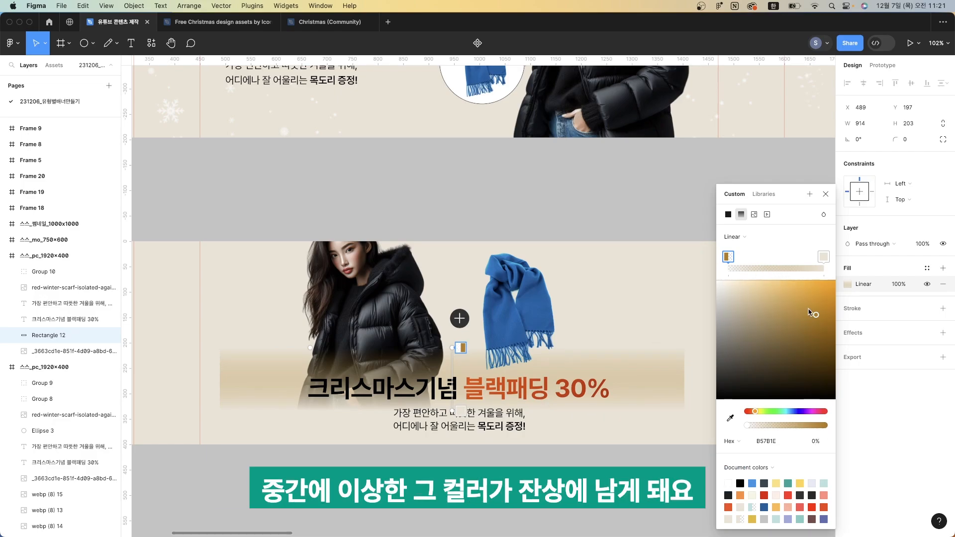
pyautogui.moveTo(808, 309); pyautogui.dragTo(767, 277)
pyautogui.click(822, 258)
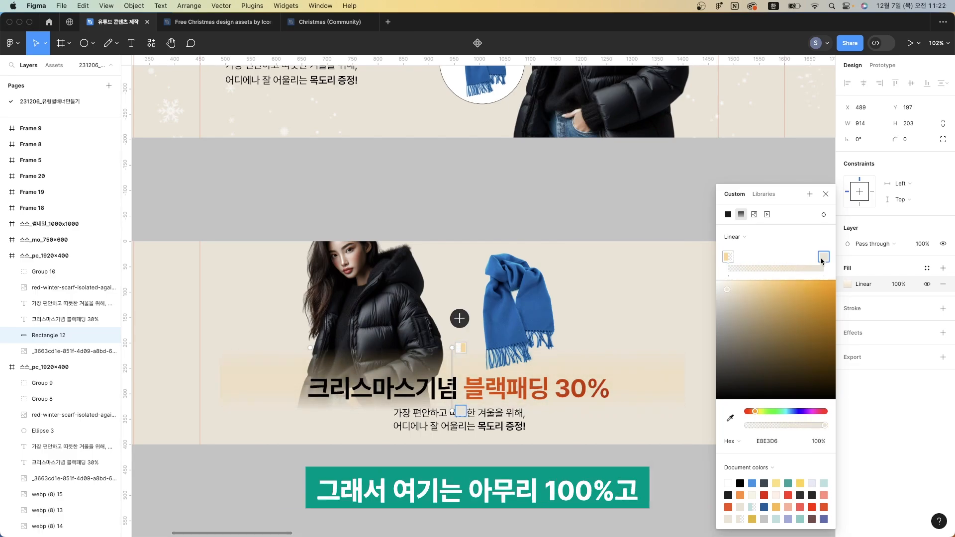
# Match the gradient's start stop to the banner background EBE3D6 again and set its opacity to 0%
pyautogui.click(729, 256)
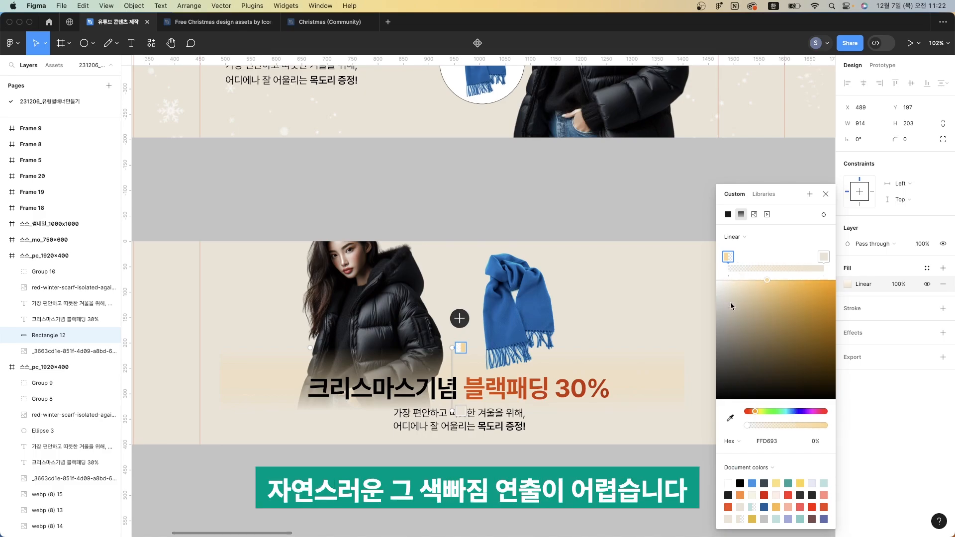
pyautogui.click(731, 418)
pyautogui.click(647, 272)
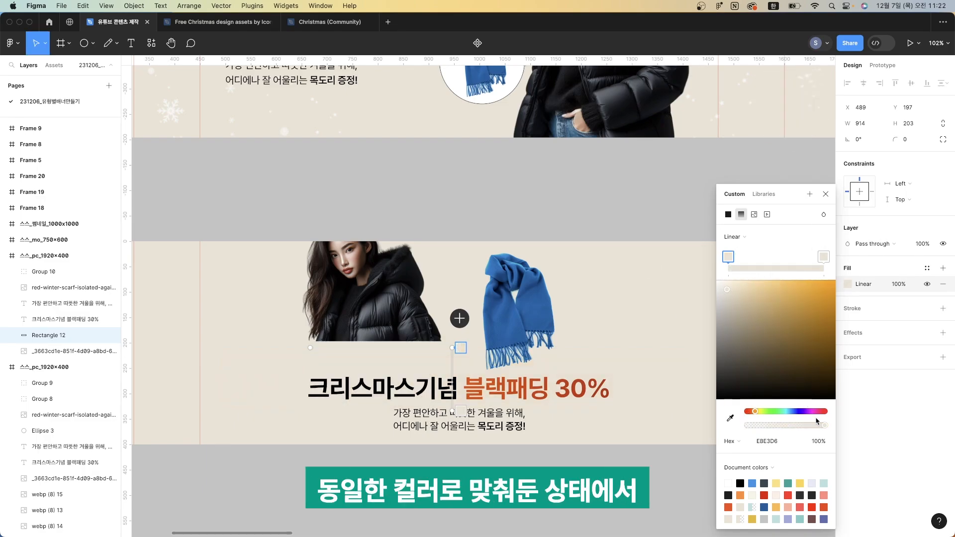
pyautogui.click(819, 441)
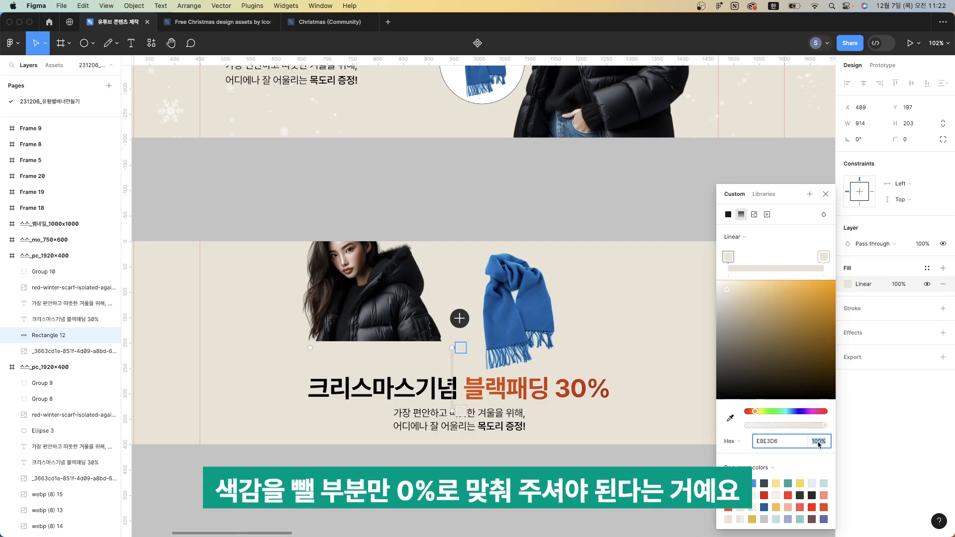
pyautogui.press('Return')
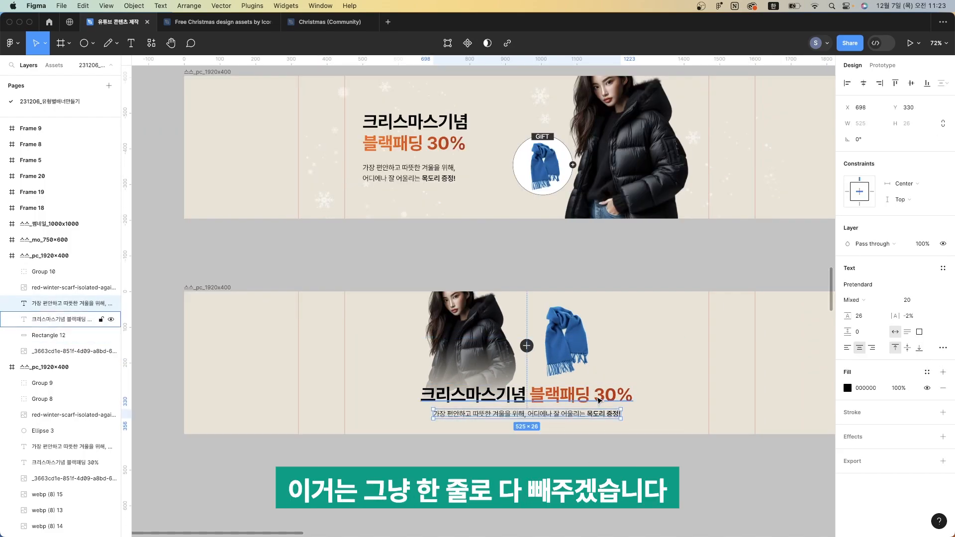
# Move the duplicate banner's headline and one-line subtext down 10 px and shorten the subtext to "가장 편안하고 따뜻한 겨울을 위해, 목도리 추가 증정!"
pyautogui.keyDown('shift'); pyautogui.click(599, 399); pyautogui.keyUp('shift')
pyautogui.hotkey('shift', 'Down')
pyautogui.doubleClick(586, 416)
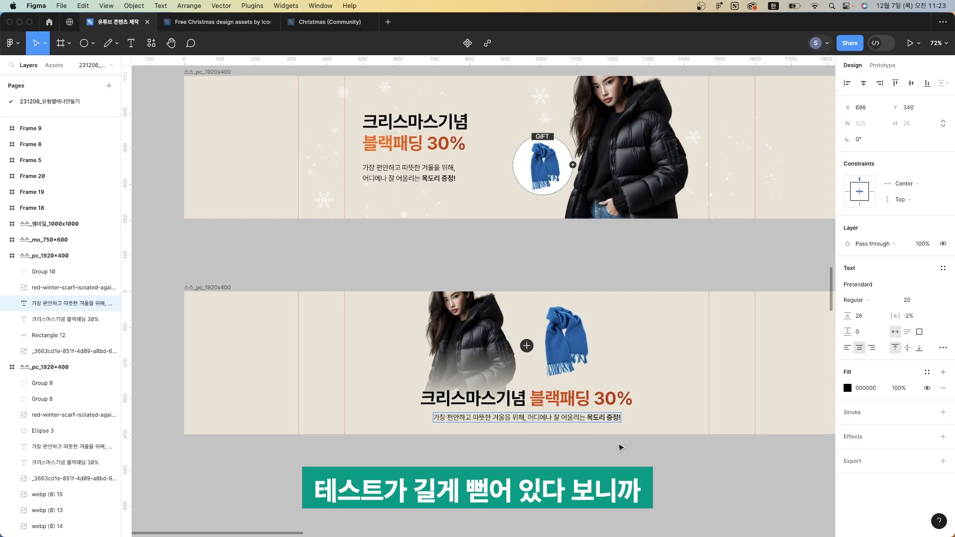
pyautogui.keyDown('shift'); pyautogui.click(528, 418); pyautogui.keyUp('shift')
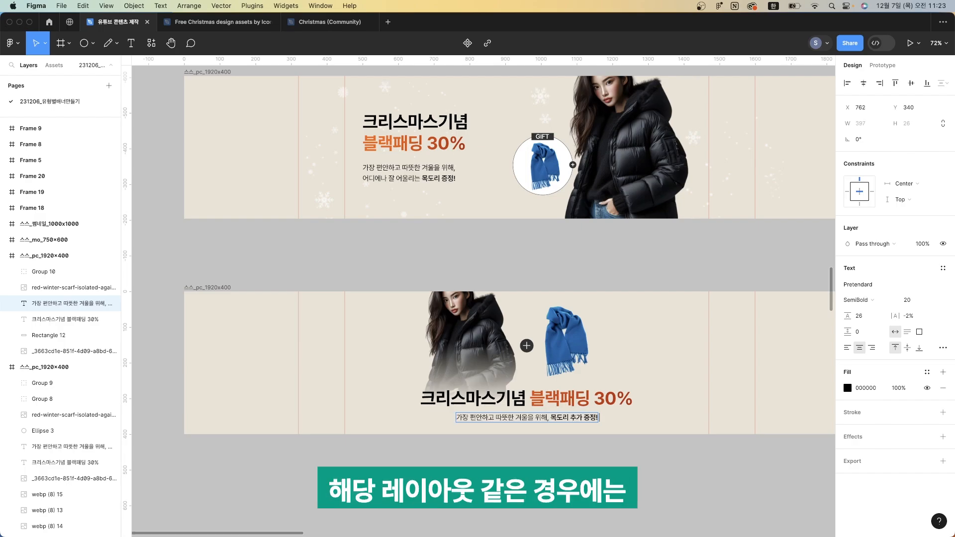
# Append ">" to the end of the subtitle beneath the lower banner's headline
pyautogui.write('>')
pyautogui.click(521, 529)
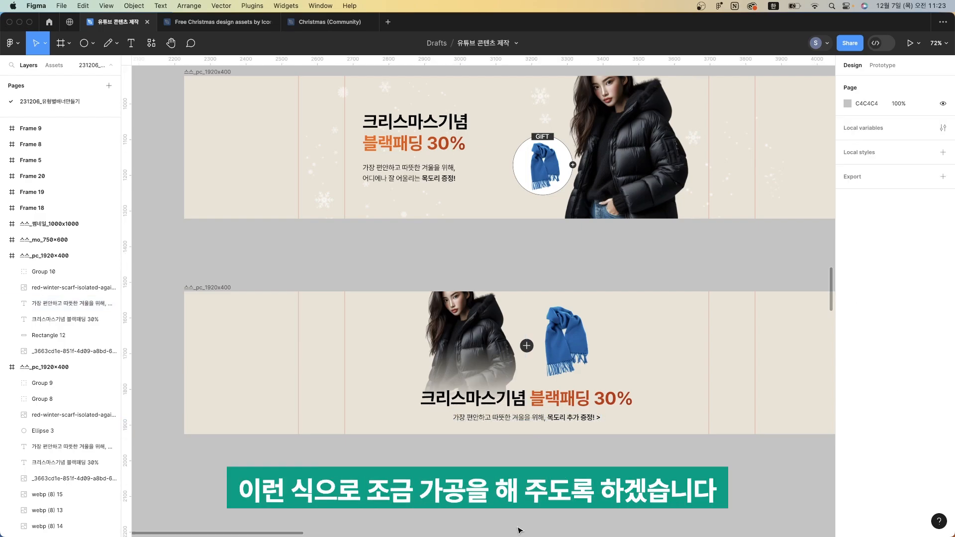
pyautogui.scroll(-3, 519, 503)
pyautogui.scroll(-1, 497, 491)
pyautogui.scroll(3, 476, 490)
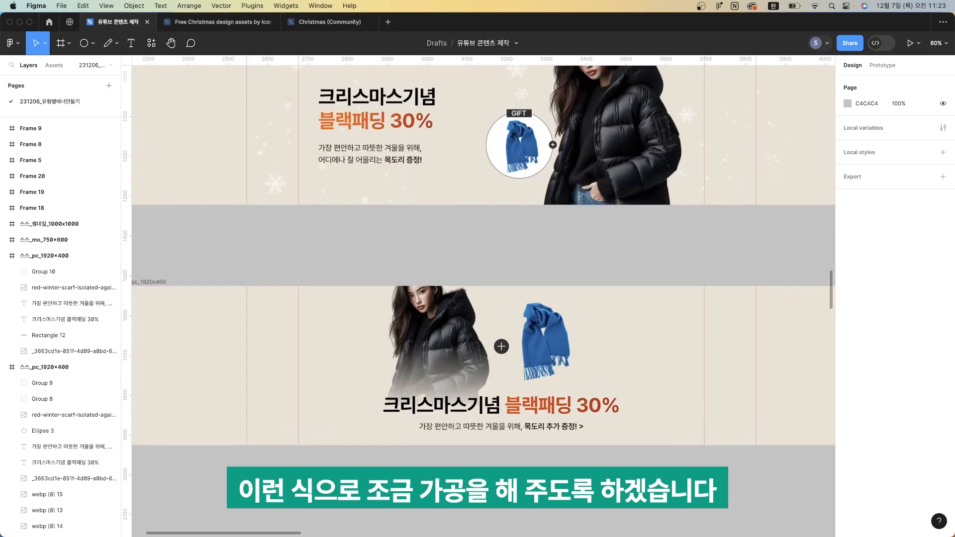
pyautogui.click(572, 414)
pyautogui.click(677, 492)
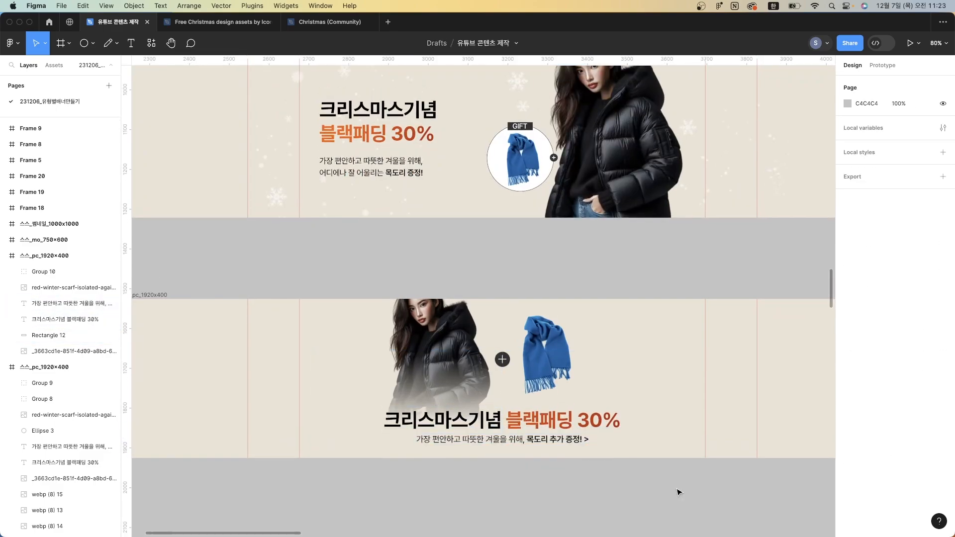
# Draw a rectangle about 164 × 219 around the blue scarf in the lower banner
pyautogui.scroll(-3, 677, 493)
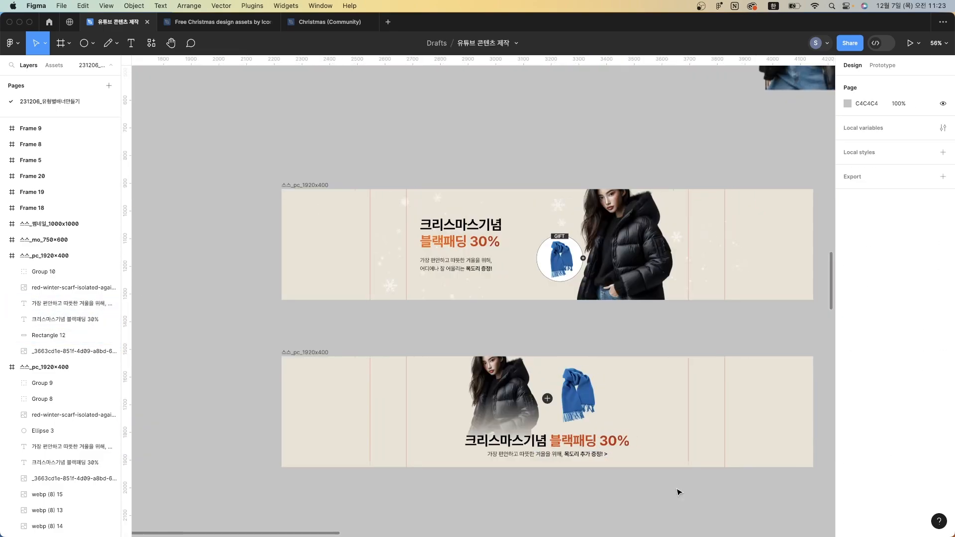
pyautogui.hscroll(2, 678, 490)
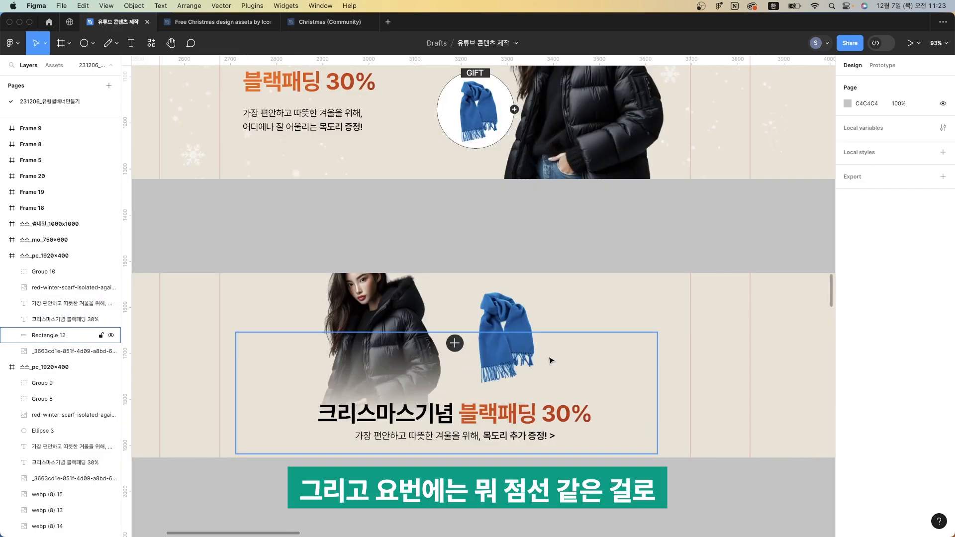
pyautogui.scroll(2, 551, 358)
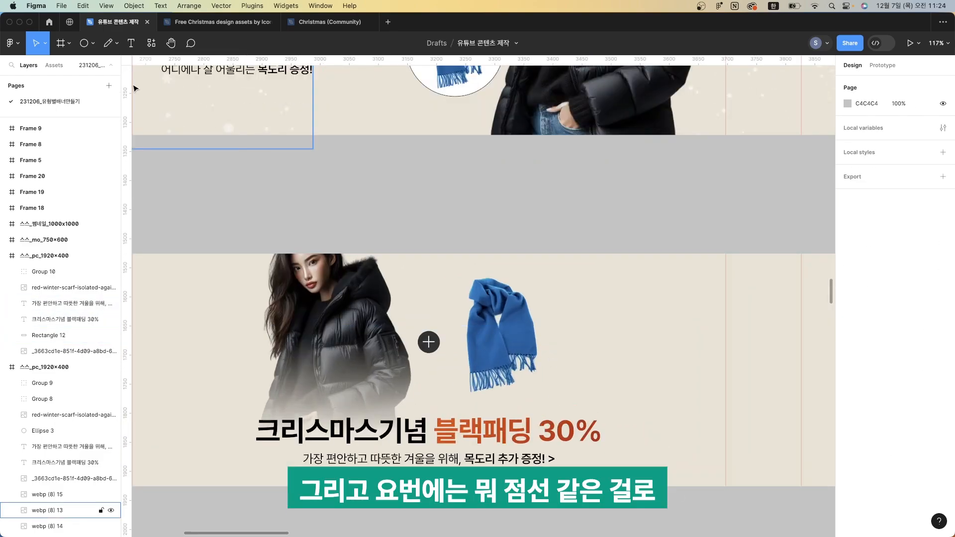
pyautogui.click(87, 43)
pyautogui.click(88, 67)
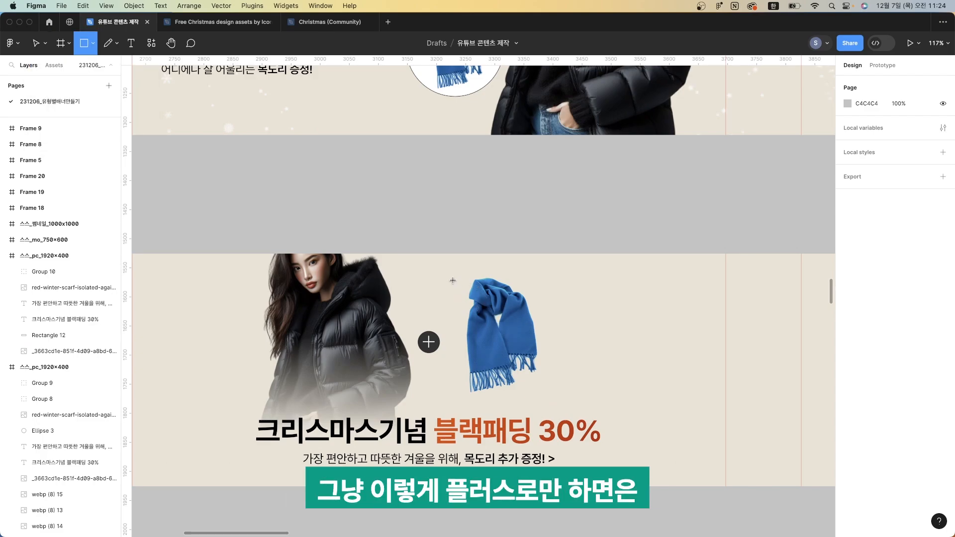
pyautogui.moveTo(453, 271); pyautogui.dragTo(545, 403)
pyautogui.press('super+v')
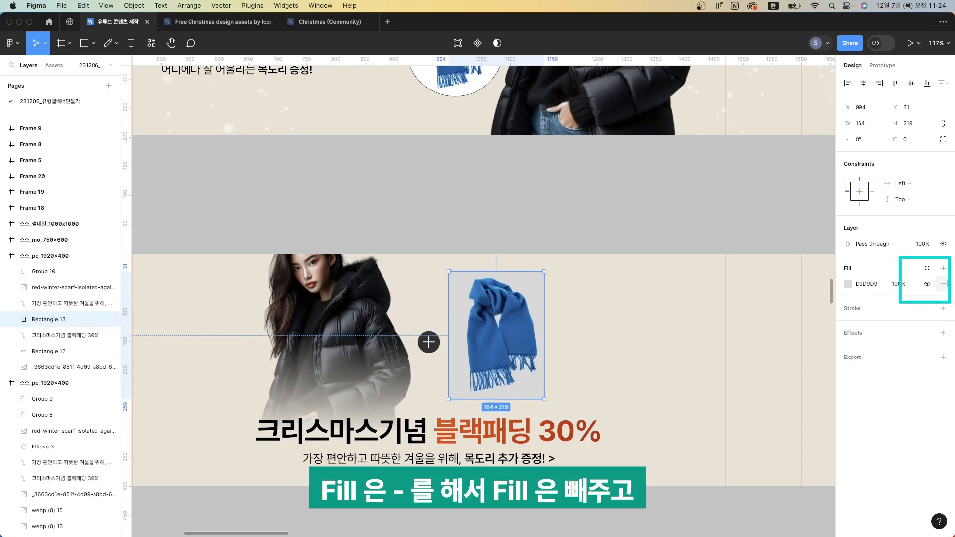
# Remove the rectangle's fill and give it a black inside stroke of 1 with the Dash style
pyautogui.click(943, 285)
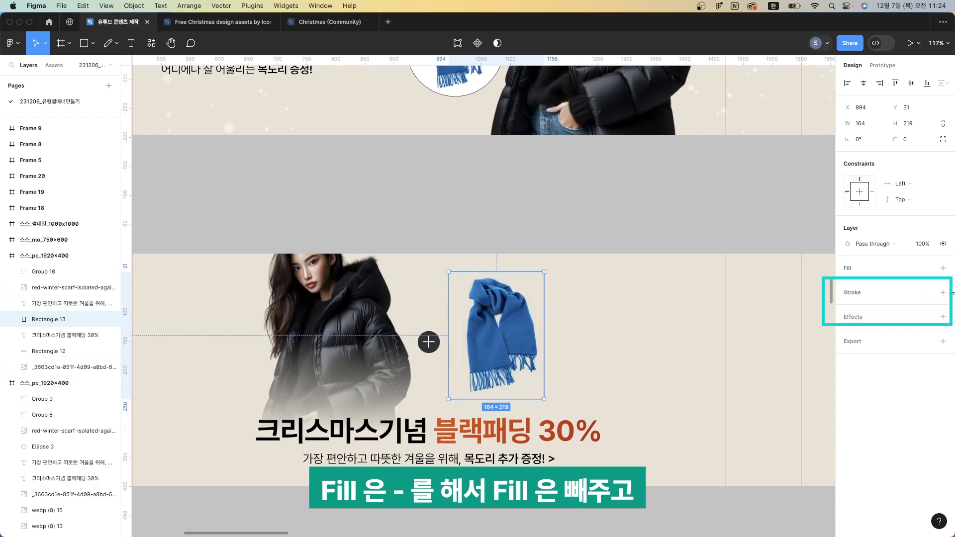
pyautogui.click(943, 293)
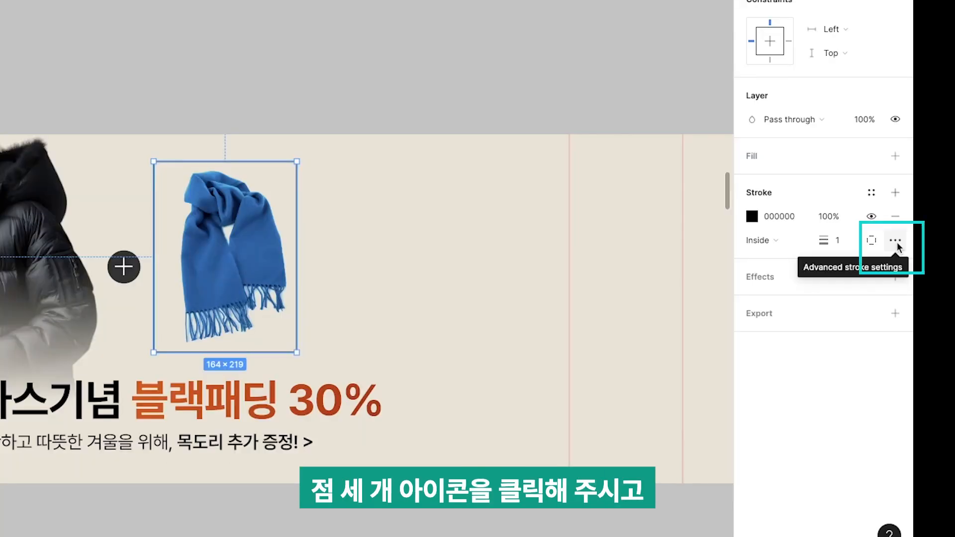
pyautogui.click(944, 325)
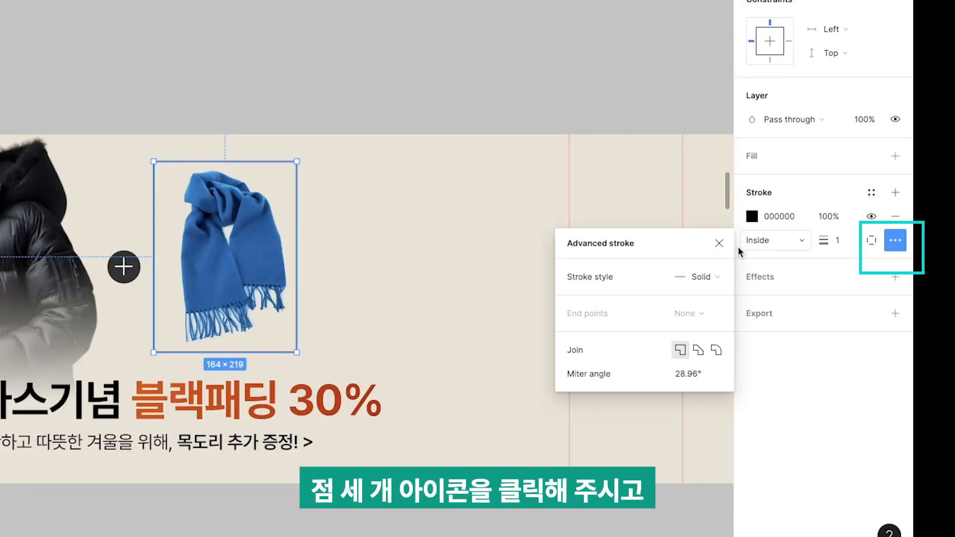
pyautogui.click(700, 277)
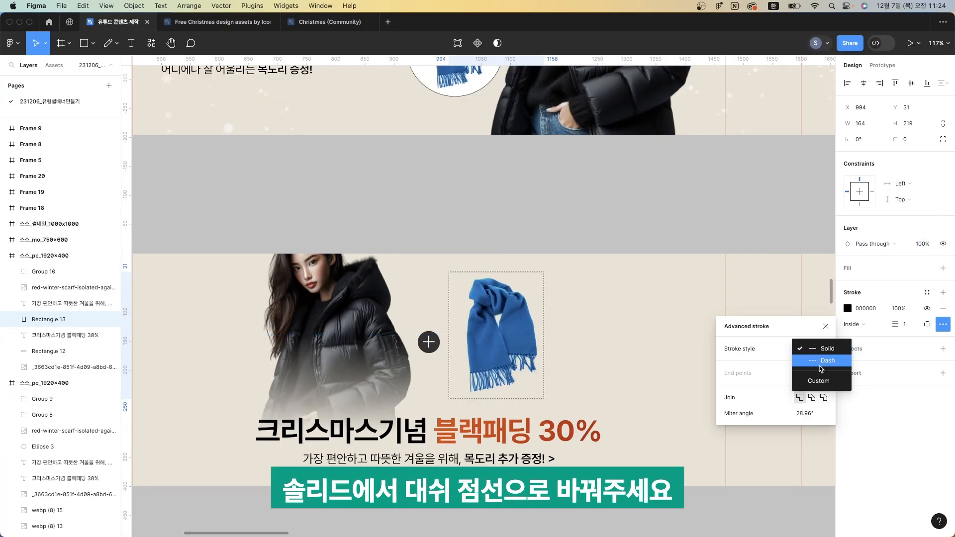
pyautogui.click(821, 361)
# Try longer dashes on the rectangle's stroke, raising the dash length to 9
pyautogui.write('12')
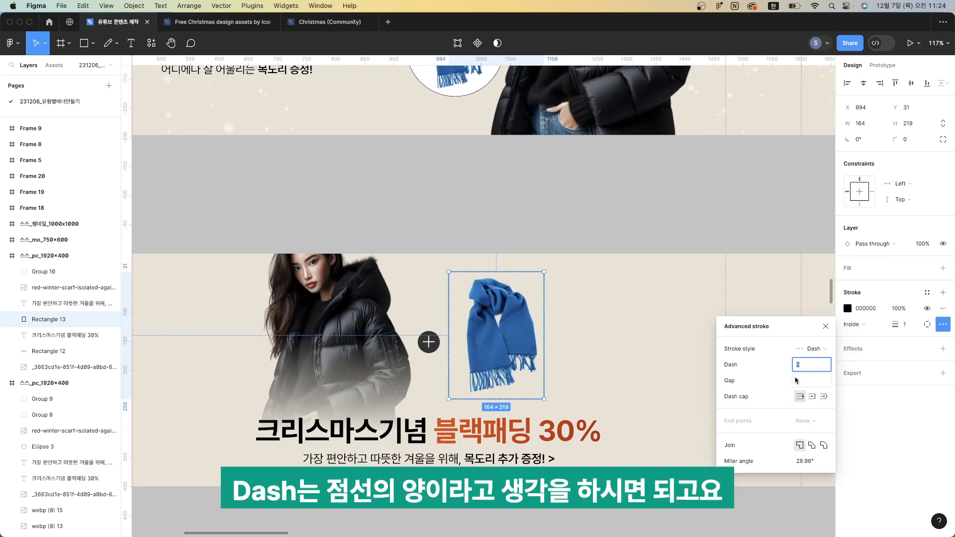
pyautogui.press('Return')
pyautogui.press('Up')
pyautogui.press('Up')
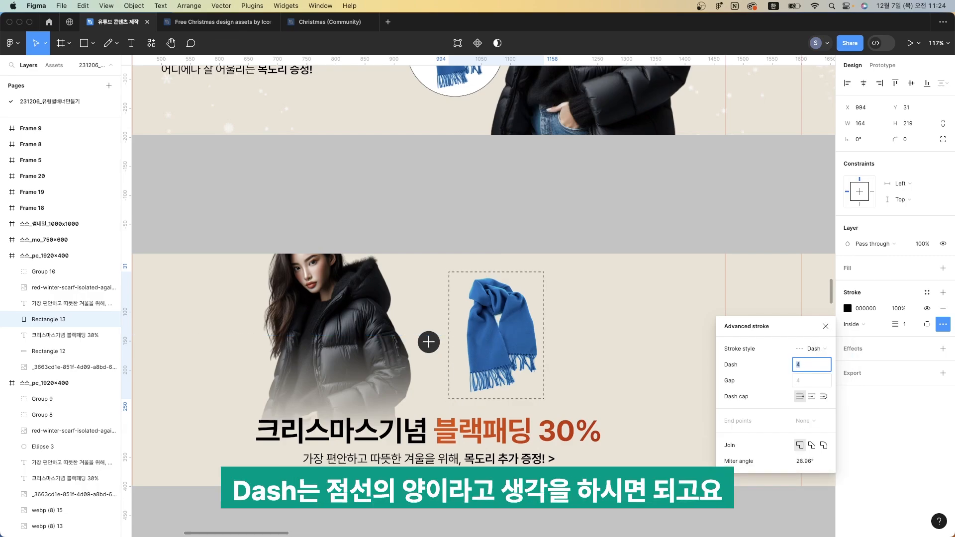
pyautogui.write('0')
pyautogui.press('Return')
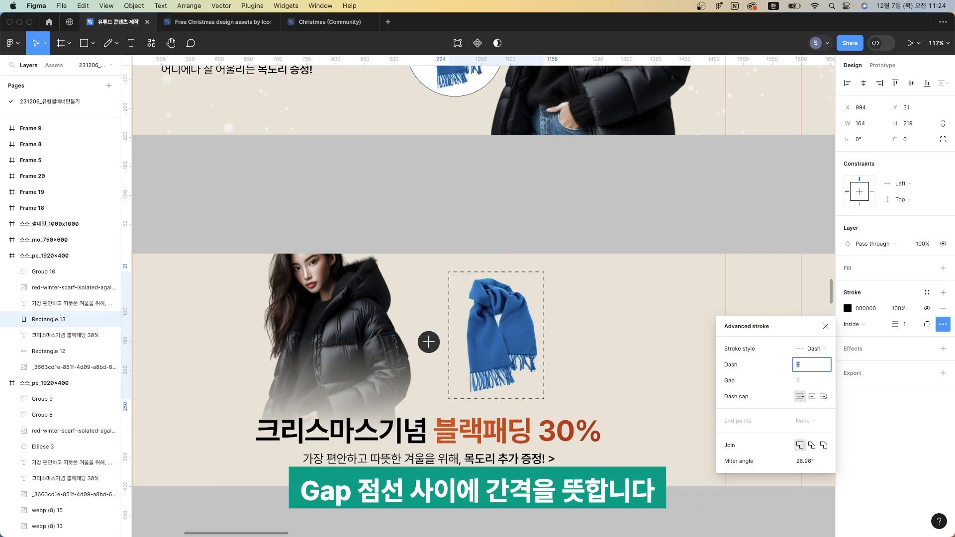
pyautogui.press('Up')
pyautogui.press('Up')
# Try wide gaps of 19 and 39 between the dashes of the rectangle's stroke
pyautogui.click(807, 381)
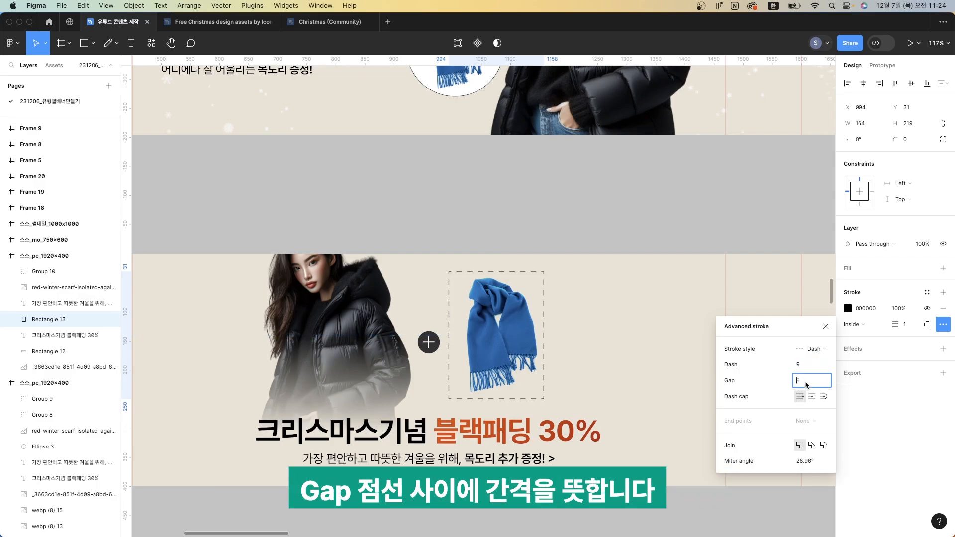
pyautogui.write('19')
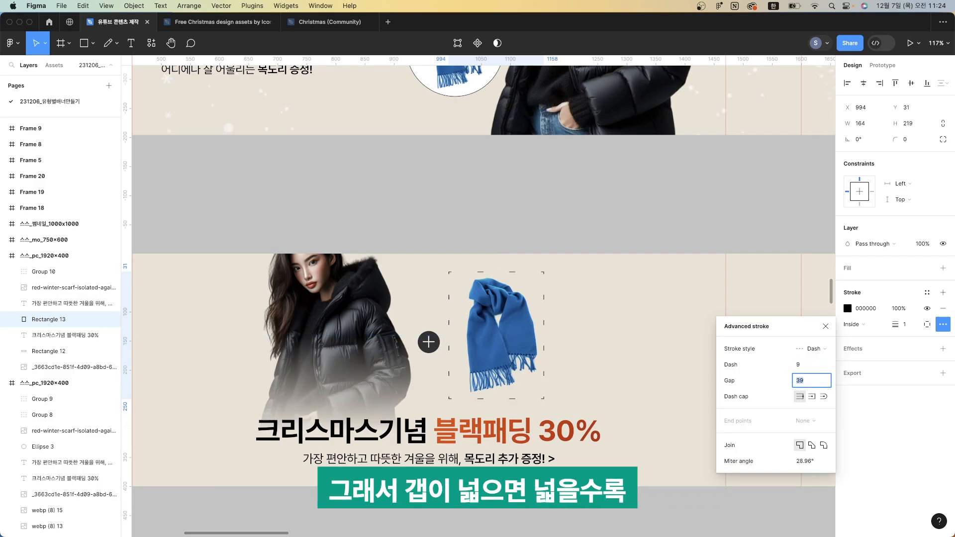
pyautogui.hotkey('shift', 'Up')
pyautogui.hotkey('shift', 'Up')
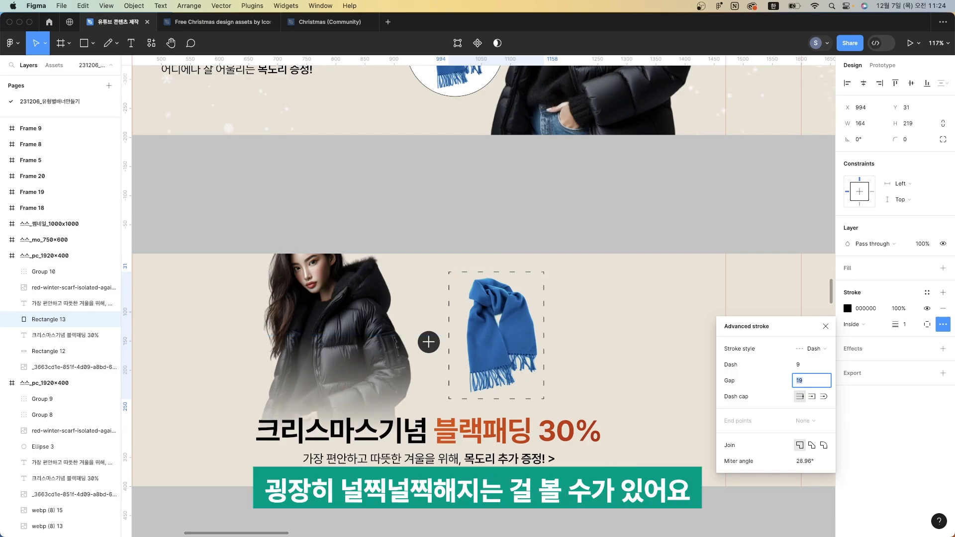
# Set the rectangle's dash length to 10 and adjust the gap between dashes to 4
pyautogui.press('Down')
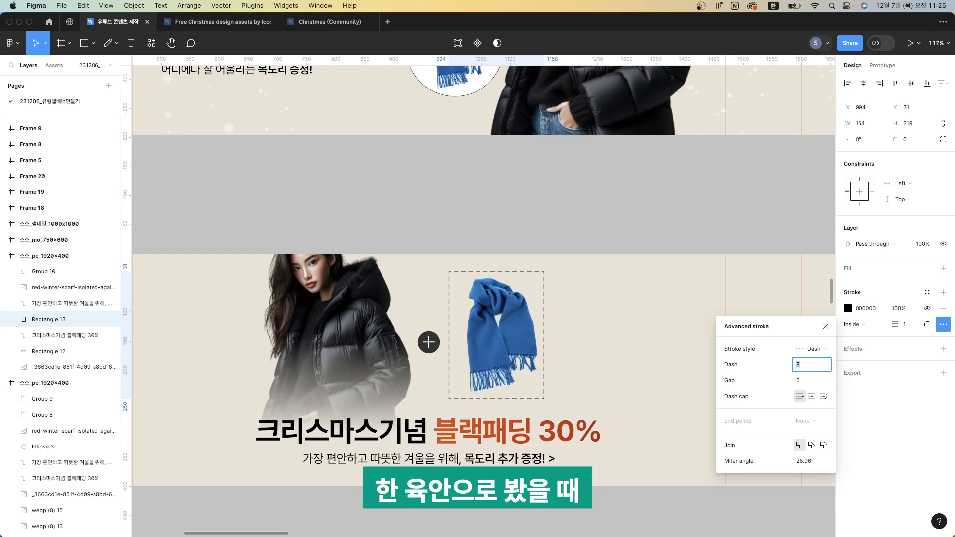
pyautogui.press('Up')
pyautogui.press('Up')
pyautogui.click(815, 381)
pyautogui.press('Up')
pyautogui.press('Up')
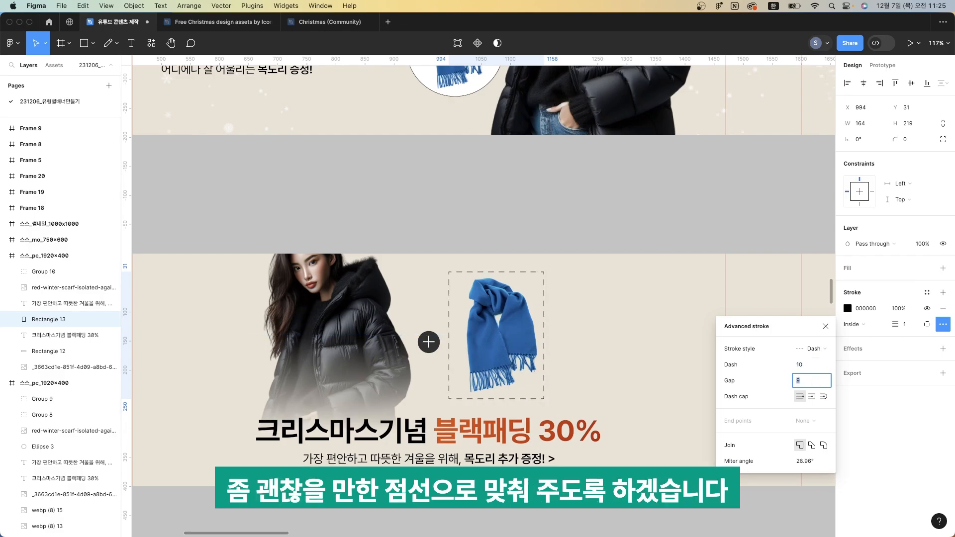
pyautogui.press('Up')
pyautogui.press('Up')
pyautogui.press('Up')
pyautogui.press('Up')
pyautogui.press('Up')
pyautogui.press('Up')
pyautogui.write('4')
pyautogui.press('Return')
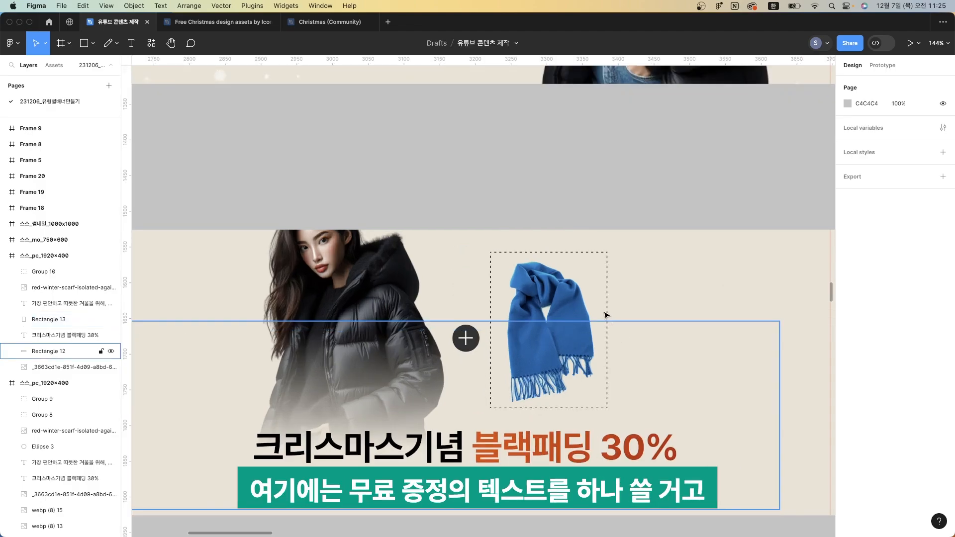
# Add the text "무료 증정" beside the dashed box around the scarf
pyautogui.press('t')
pyautogui.click(626, 295)
pyautogui.write('무료 증정')
pyautogui.press('Escape')
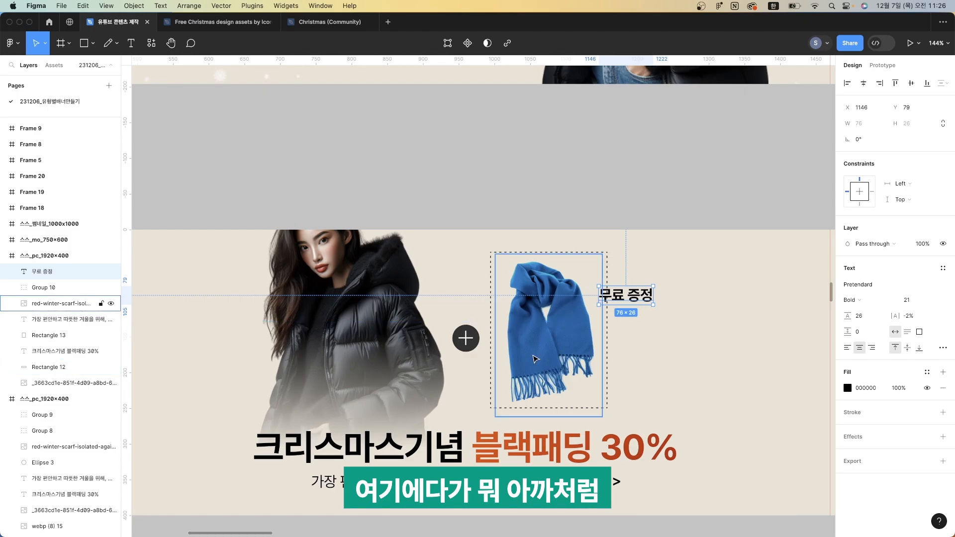
# Wrap the "무료 증정" text in an auto layout frame
pyautogui.scroll(5, 535, 359)
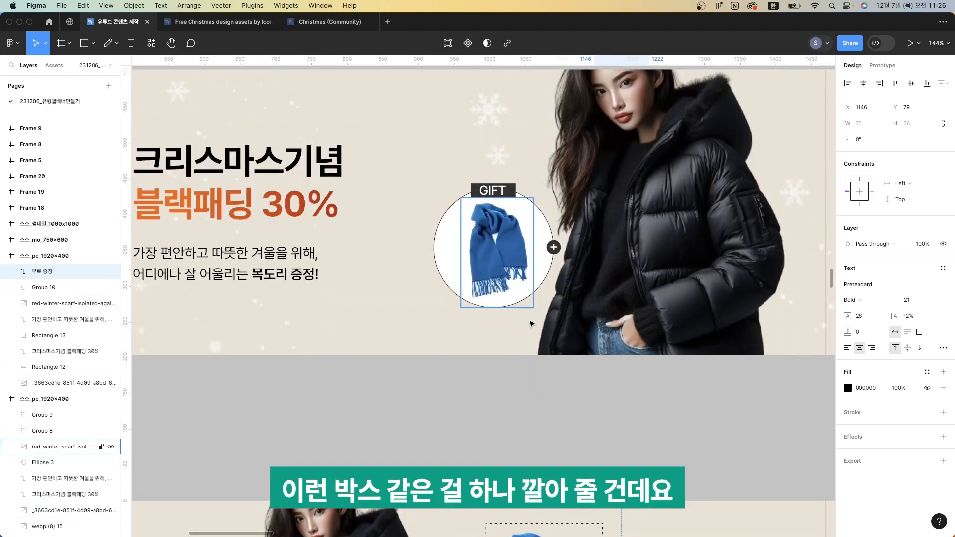
pyautogui.scroll(-6, 532, 323)
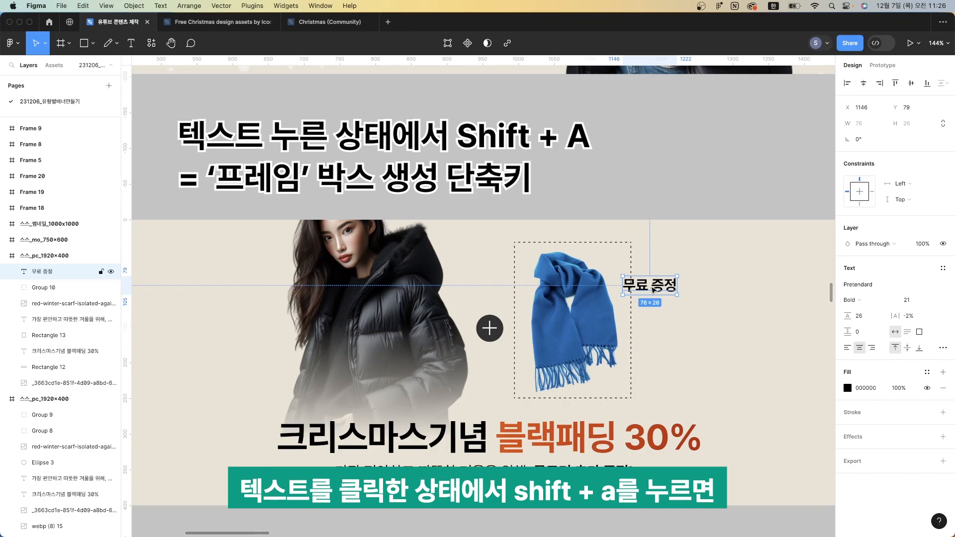
pyautogui.hotkey('shift', 'a')
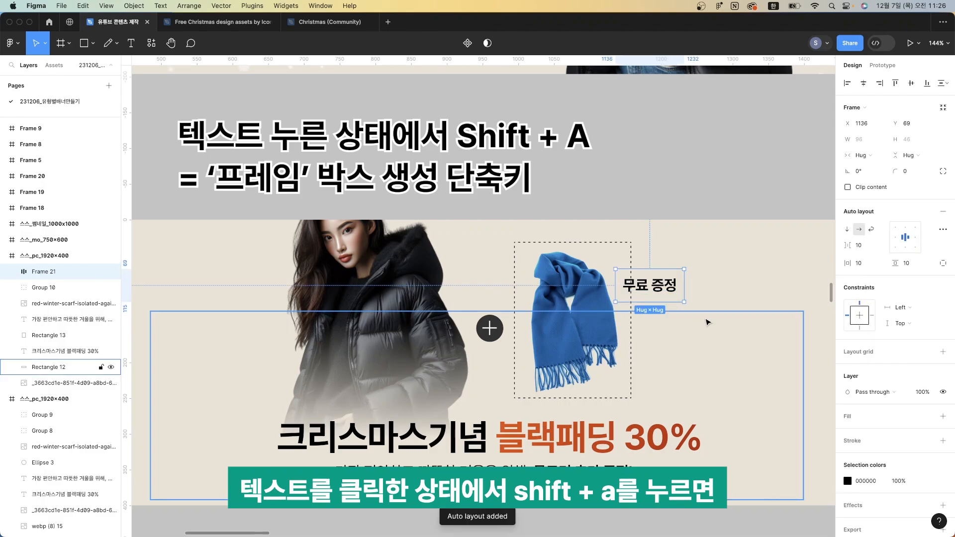
# Try moving the "무료 증정" frame out of the banner onto the canvas above, undoing each move
pyautogui.moveTo(654, 291); pyautogui.dragTo(661, 174)
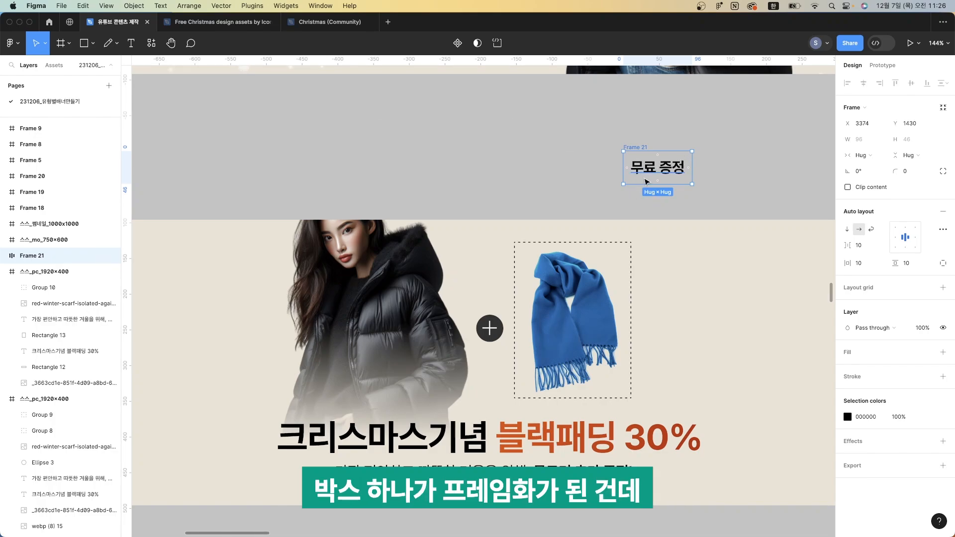
pyautogui.press('super+z')
pyautogui.hscroll(-10, 474, 314)
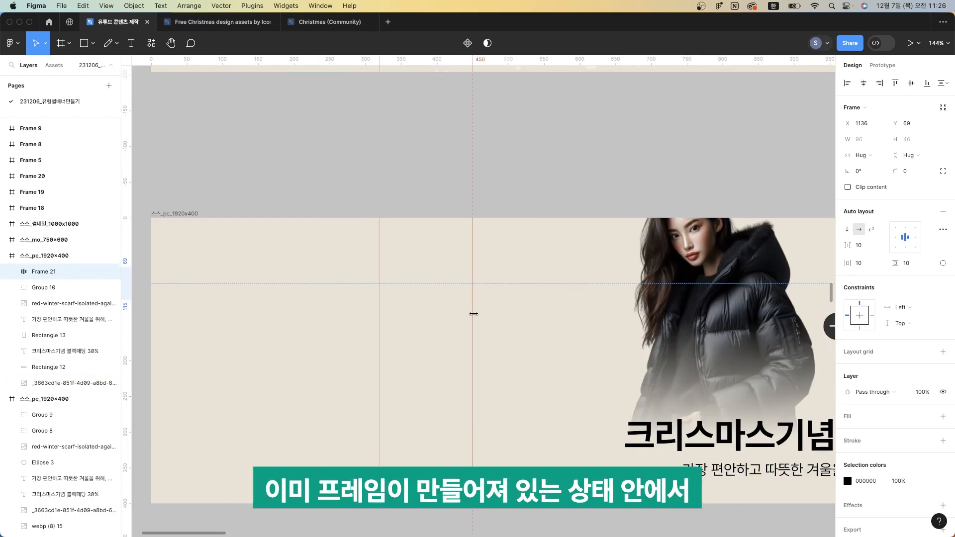
pyautogui.hscroll(10, 363, 302)
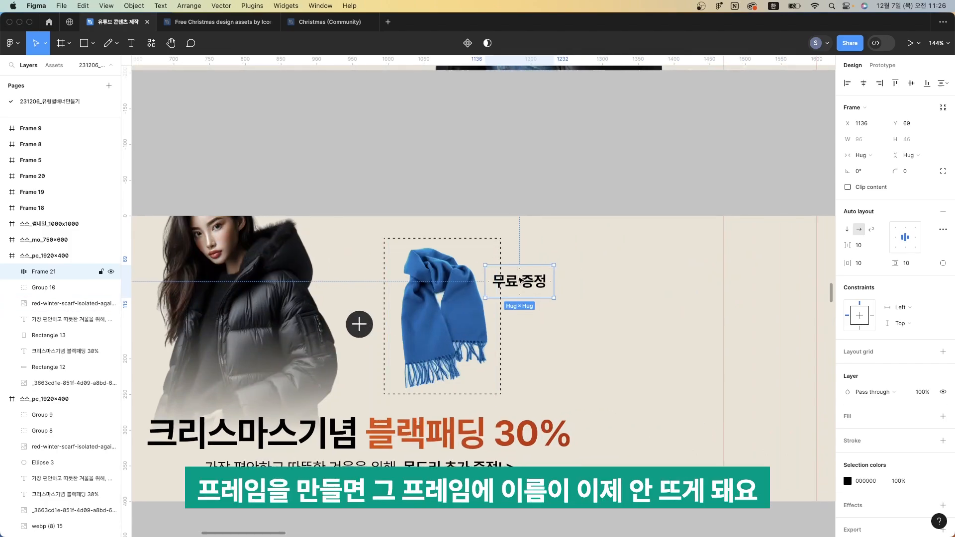
pyautogui.moveTo(500, 283); pyautogui.dragTo(502, 182)
pyautogui.press('super+z')
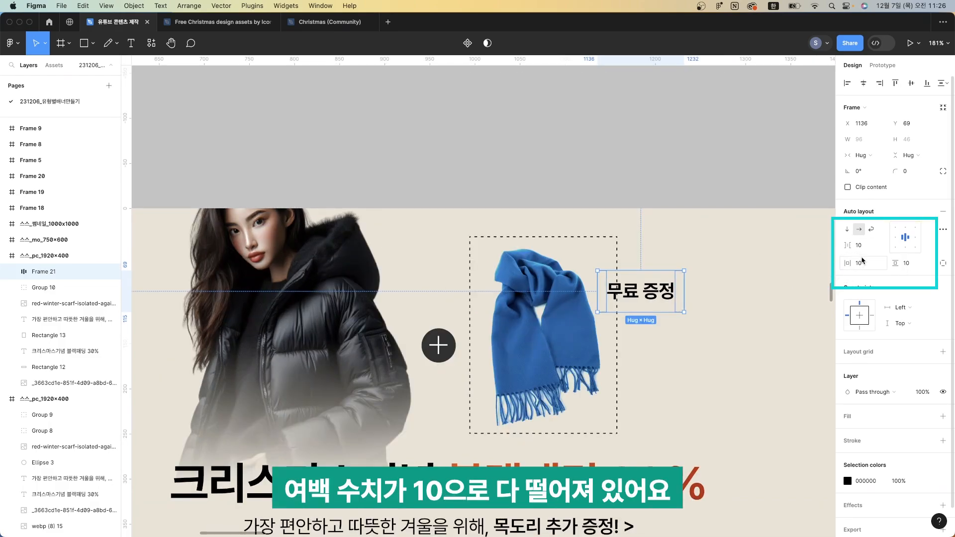
# Set the "무료 증정" frame's vertical padding to 4 and add a white fill (FFFFFF)
pyautogui.click(908, 263)
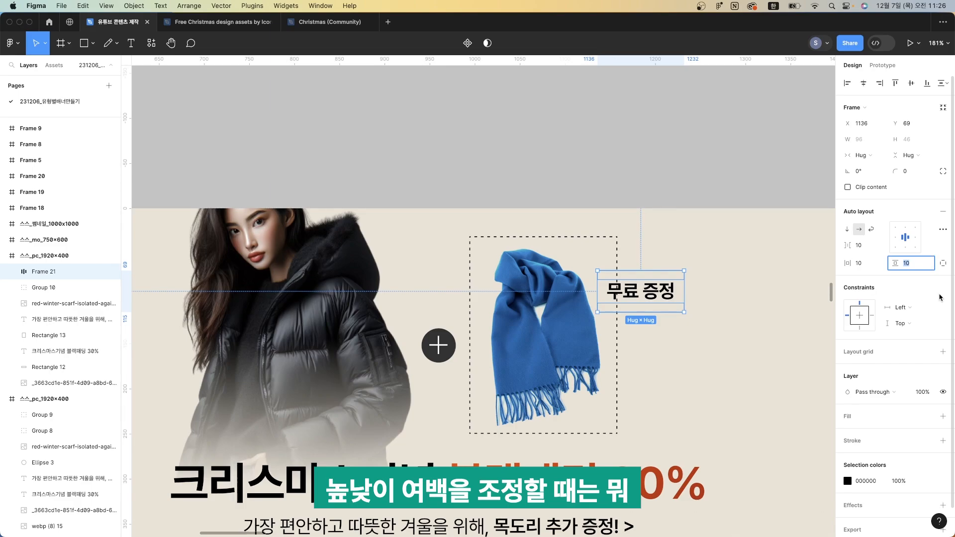
pyautogui.press('Down')
pyautogui.press('Down')
pyautogui.press('Down')
pyautogui.press('Down')
pyautogui.press('Down')
pyautogui.press('Down')
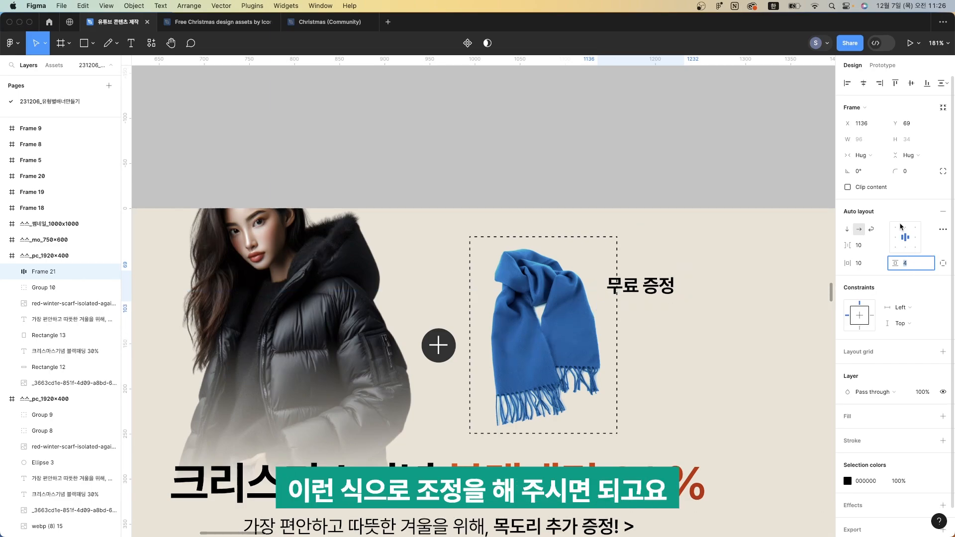
pyautogui.click(943, 416)
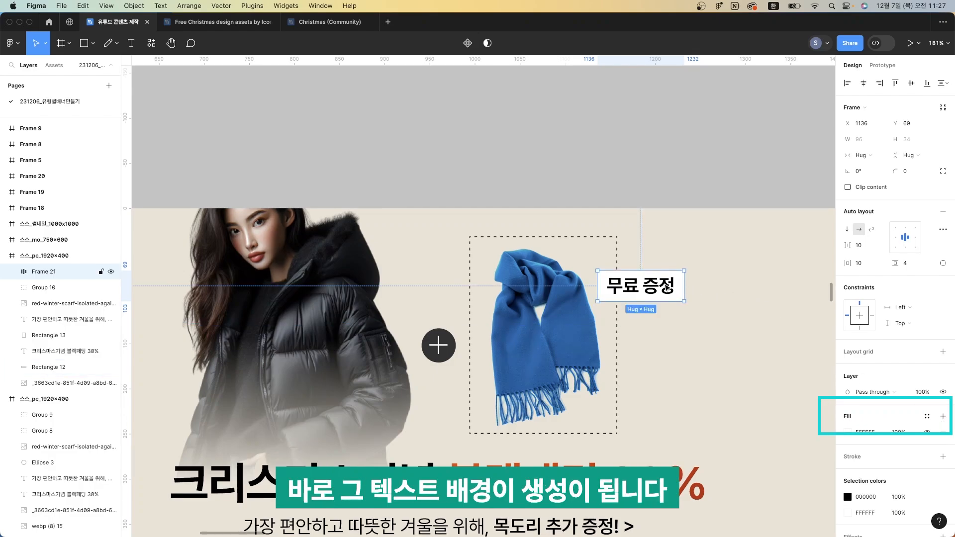
# Move the "무료 증정" label clear of the dashed box, try a corner radius of 20, and reset the radius to 0
pyautogui.moveTo(667, 289); pyautogui.dragTo(700, 320)
pyautogui.click(913, 172)
pyautogui.write('50')
pyautogui.press('Return')
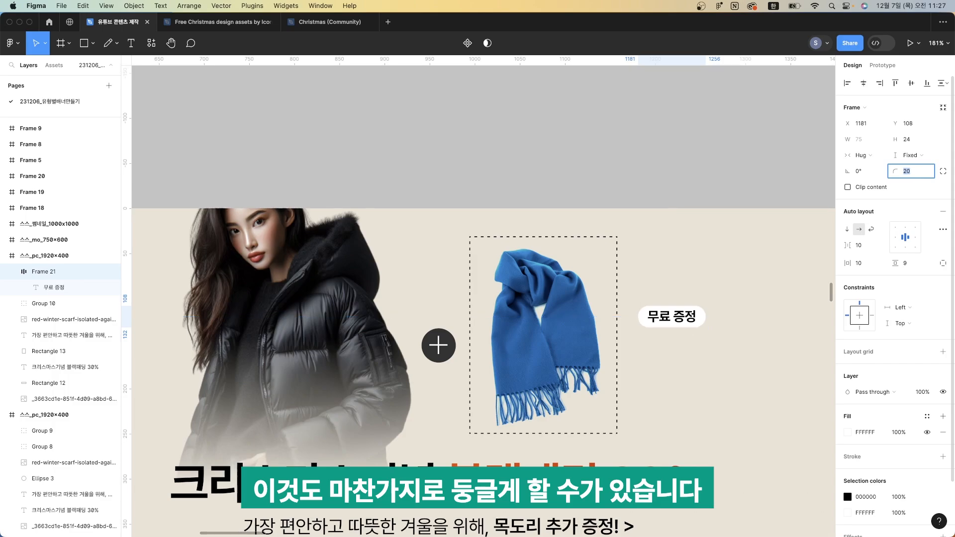
pyautogui.write('0')
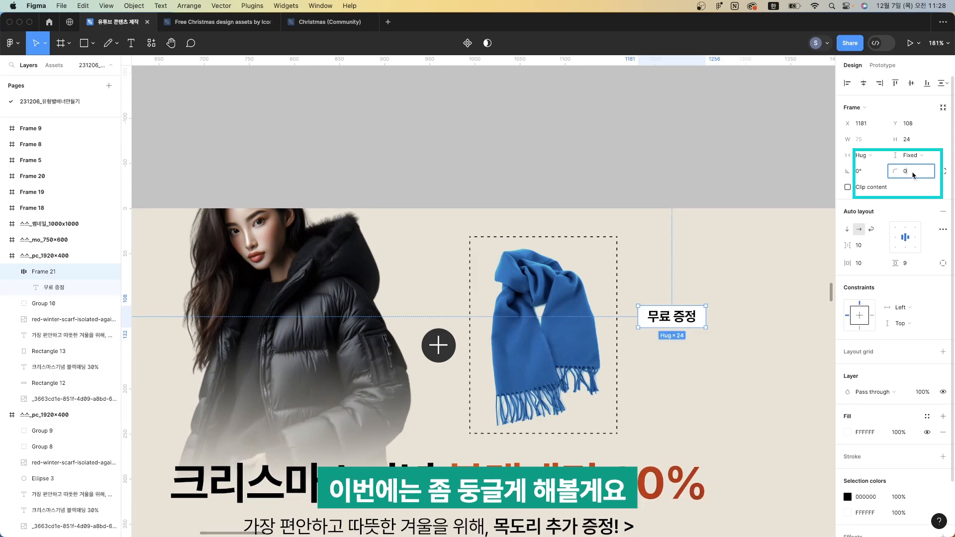
pyautogui.press('Return')
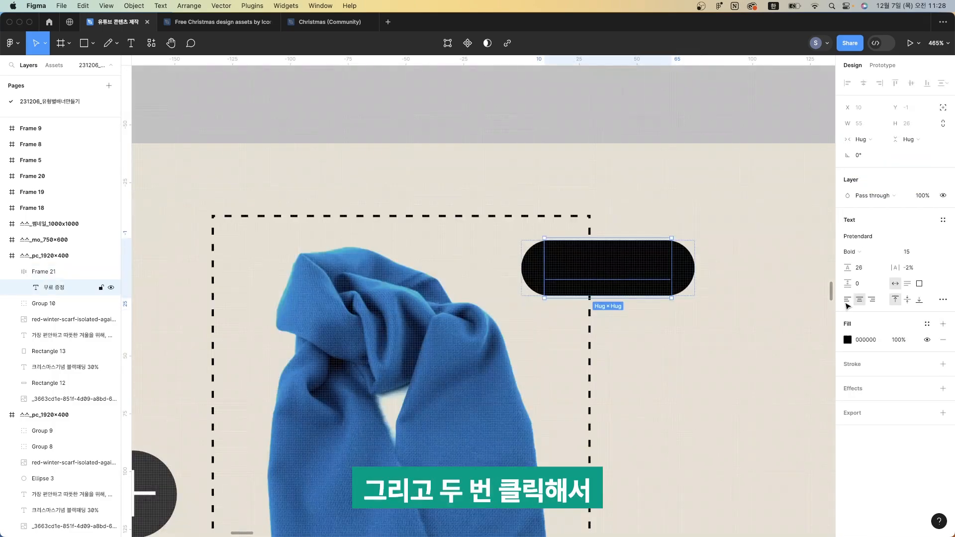
# Change the "무료 증정" label's text color to white and adjust its font weight
pyautogui.click(848, 340)
pyautogui.moveTo(783, 333); pyautogui.dragTo(639, 148)
pyautogui.click(872, 254)
pyautogui.click(865, 233)
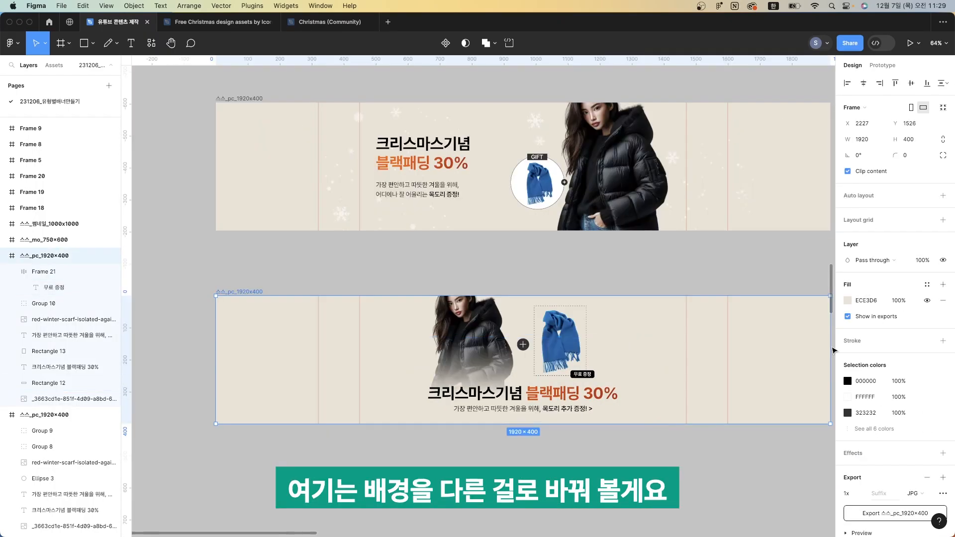
# Change the banner background and both gradient stops of the overlay rectangle behind the headline to DCE4EA
pyautogui.click(848, 301)
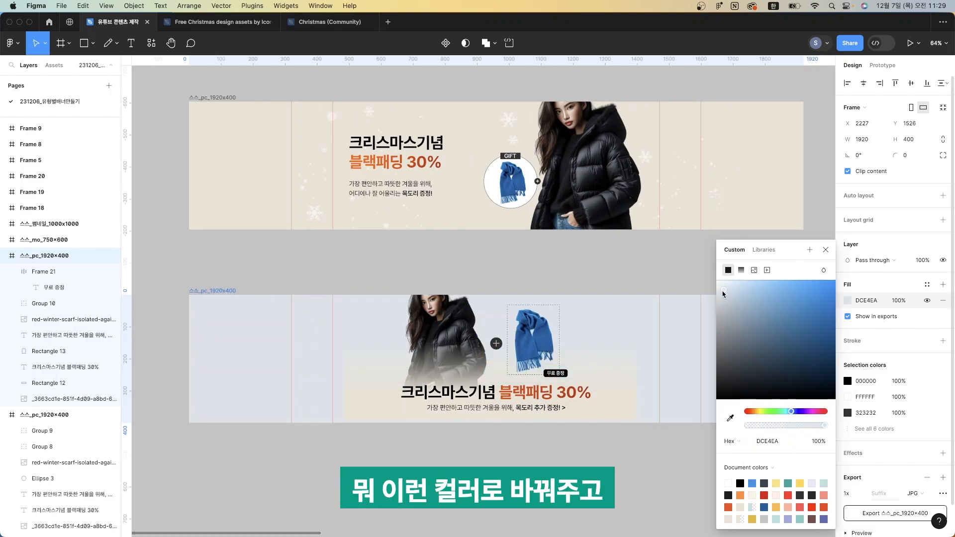
pyautogui.press('Escape')
pyautogui.scroll(2, 569, 423)
pyautogui.click(633, 411)
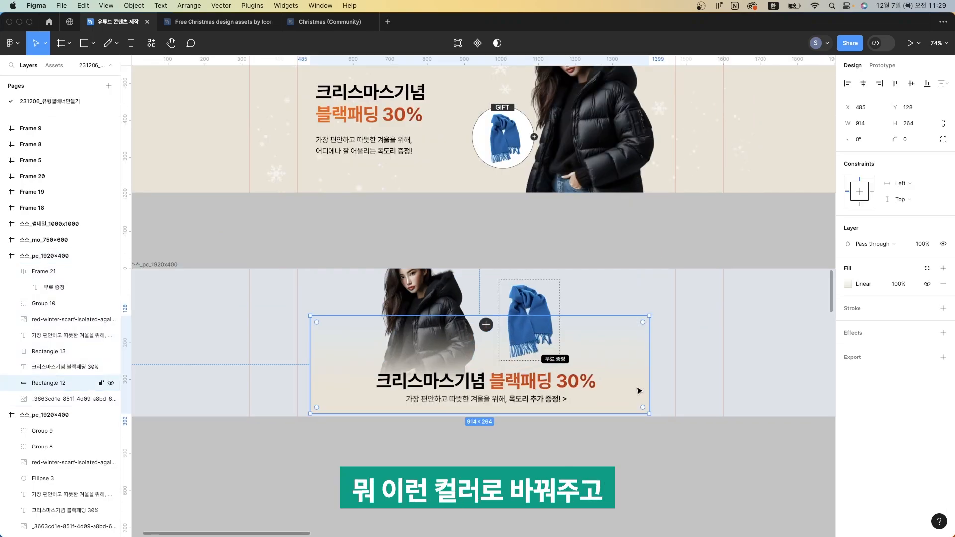
pyautogui.click(848, 284)
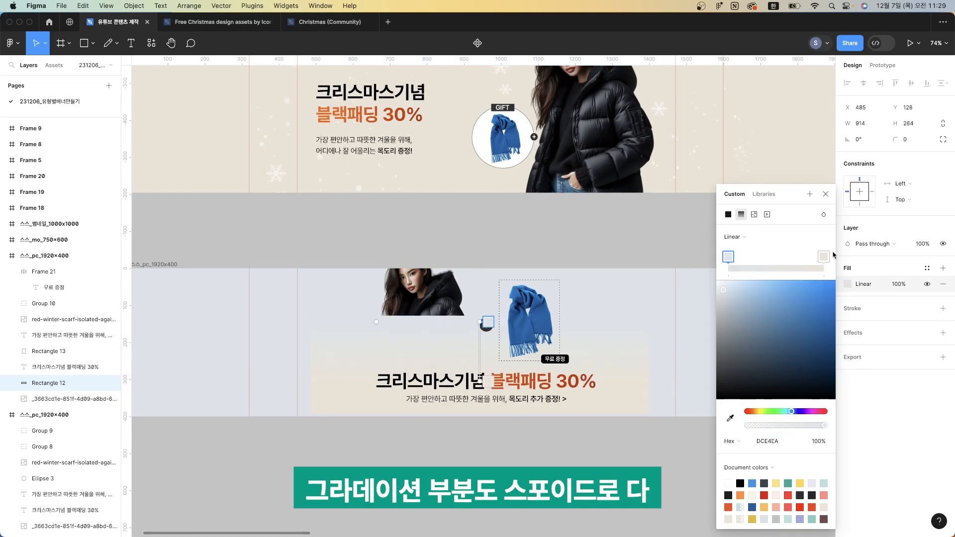
pyautogui.click(731, 418)
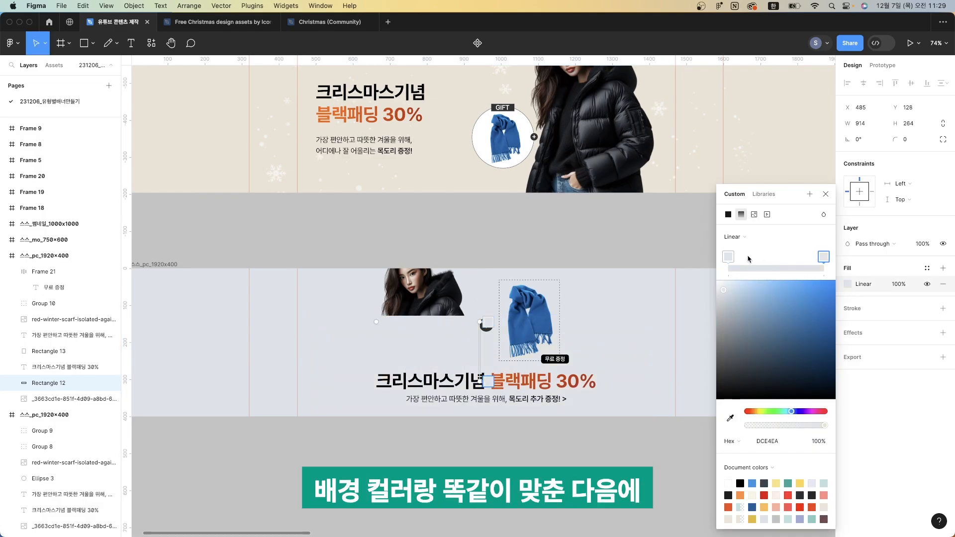
# Set the first stop of the overlay rectangle's gradient to 0% opacity
pyautogui.click(728, 257)
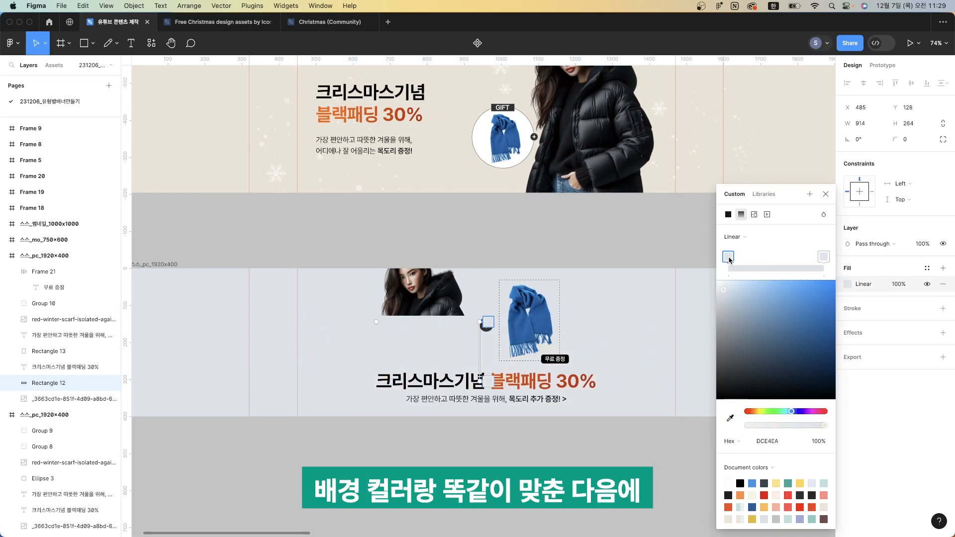
pyautogui.click(818, 441)
pyautogui.write('0')
pyautogui.press('Return')
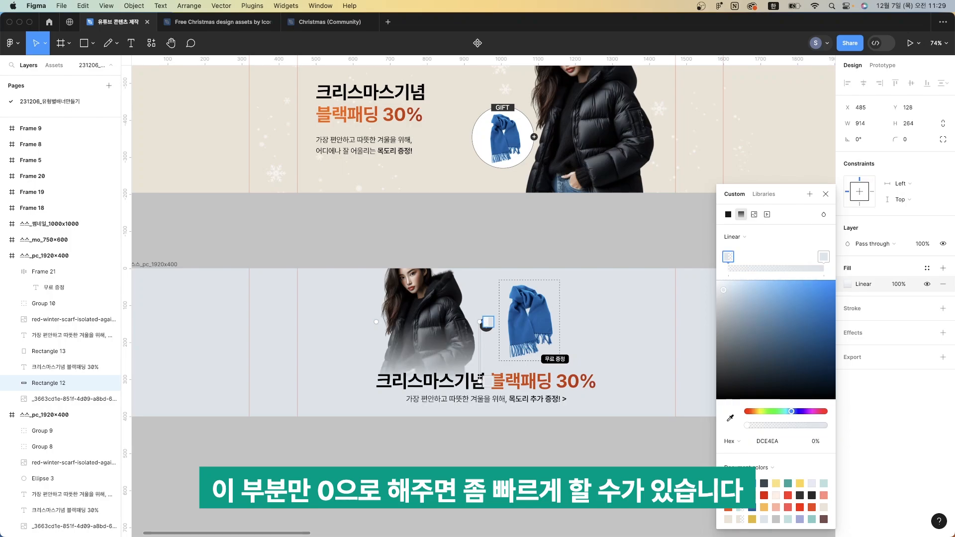
pyautogui.press('Escape')
# Replace the orange gradient on "블랙패딩 30%" with a solid blue from the document colors, and hide the rulers
pyautogui.scroll(-2, 607, 382)
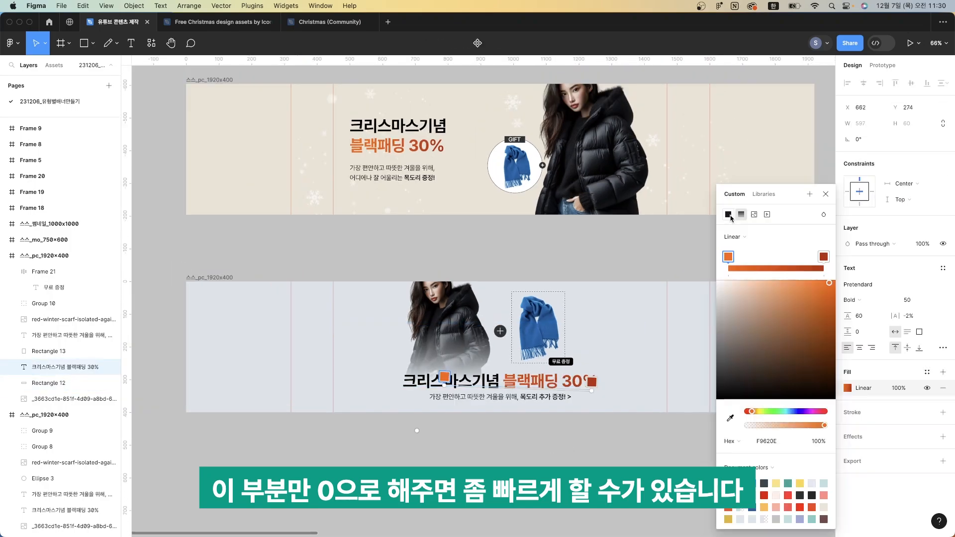
pyautogui.click(729, 215)
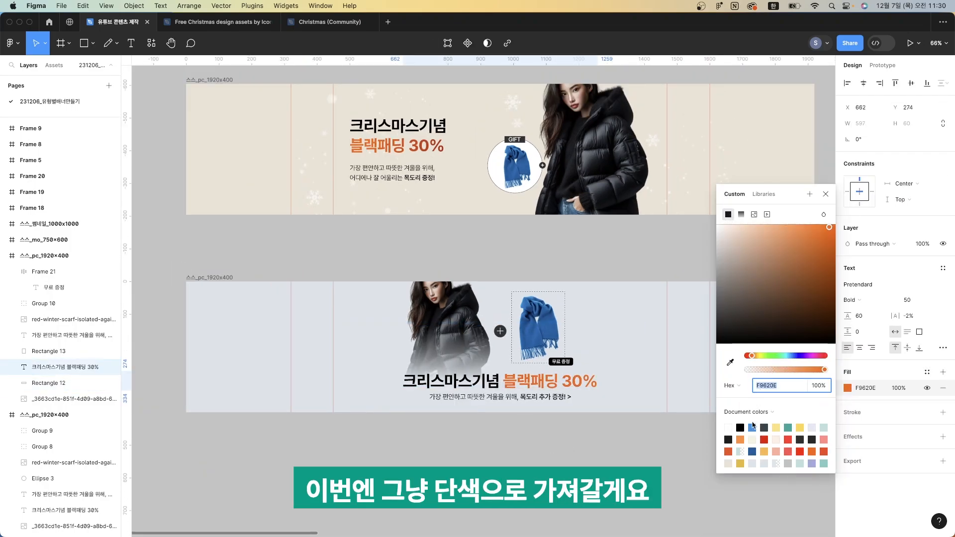
pyautogui.click(753, 428)
pyautogui.click(575, 440)
pyautogui.scroll(-2, 574, 440)
pyautogui.scroll(2, 547, 438)
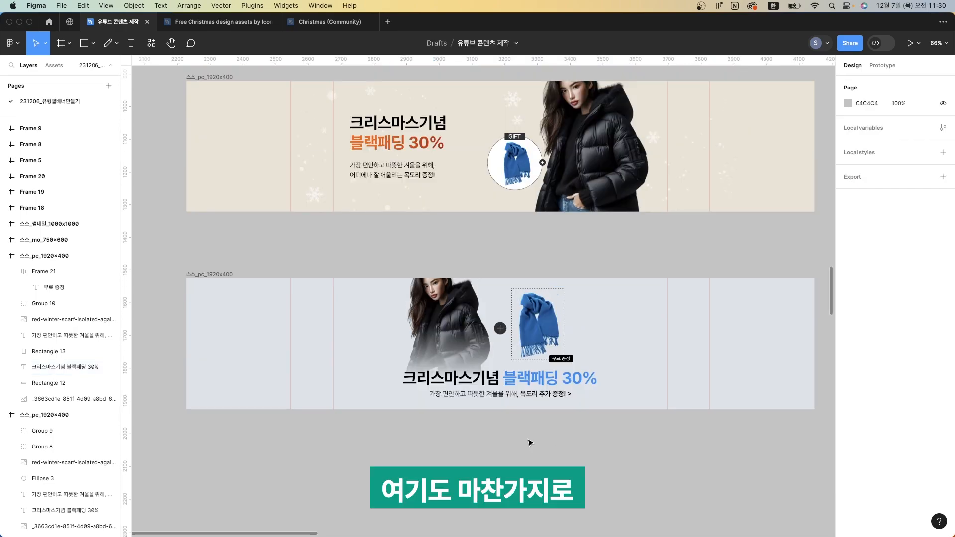
pyautogui.hotkey('shift', 'r')
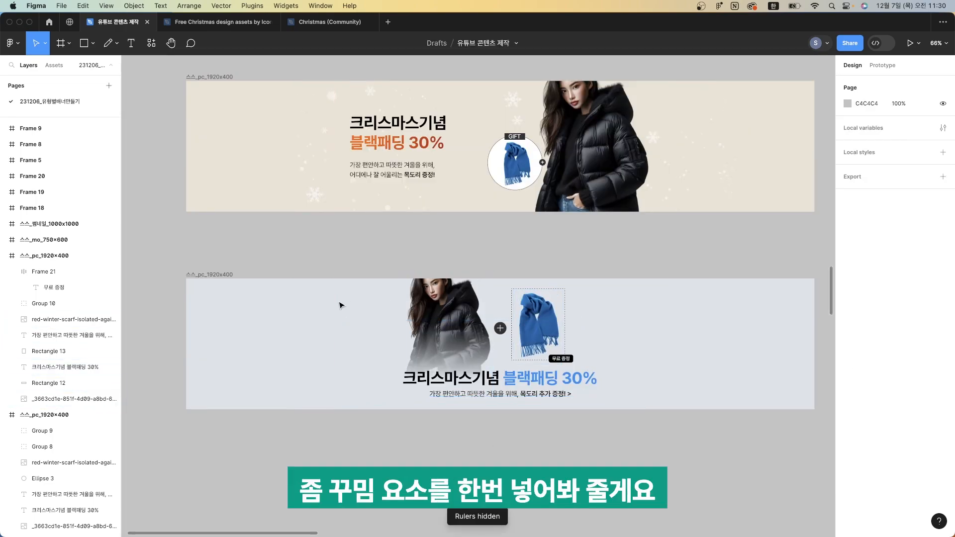
pyautogui.moveTo(294, 302); pyautogui.dragTo(342, 368)
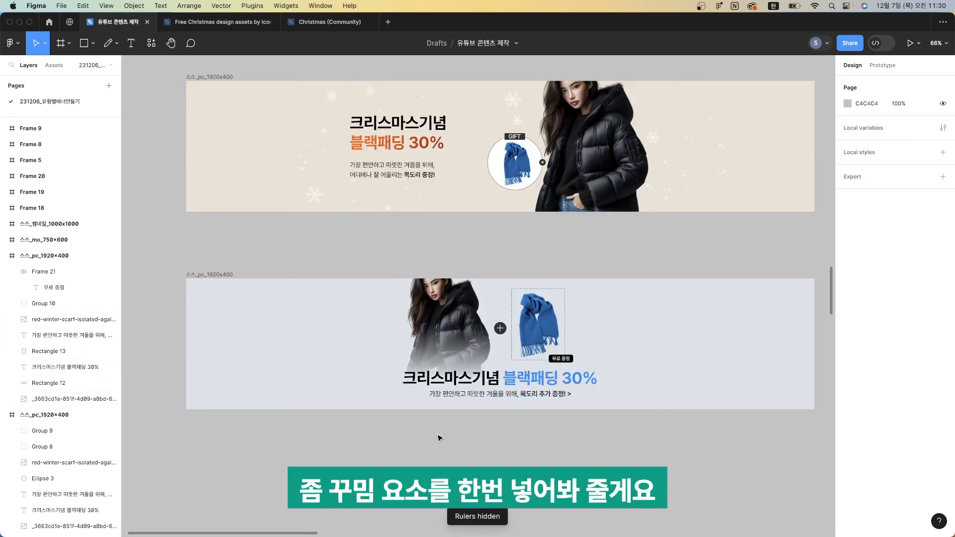
# Return to the Figma Community results for "christmas" and open the snowy "Merry Christmas" resource
pyautogui.click(69, 28)
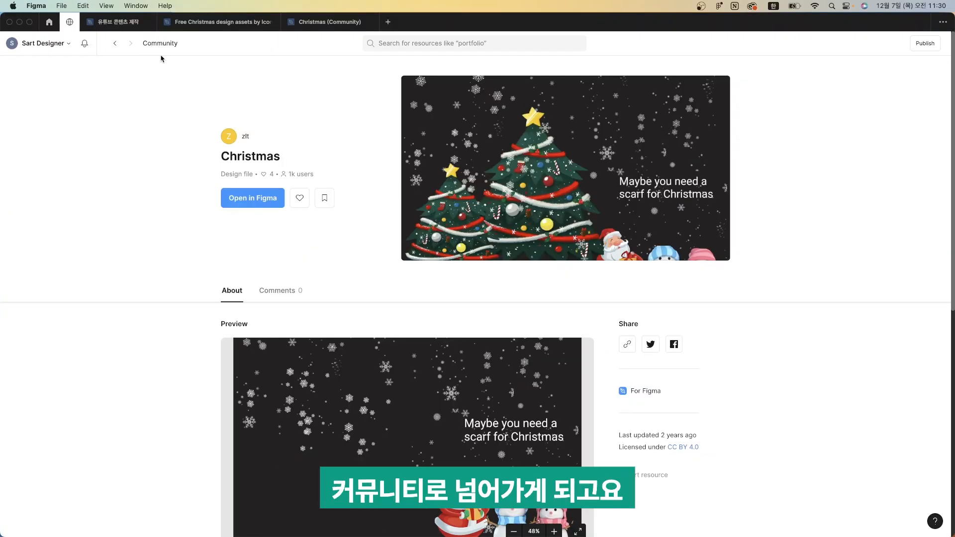
pyautogui.click(115, 43)
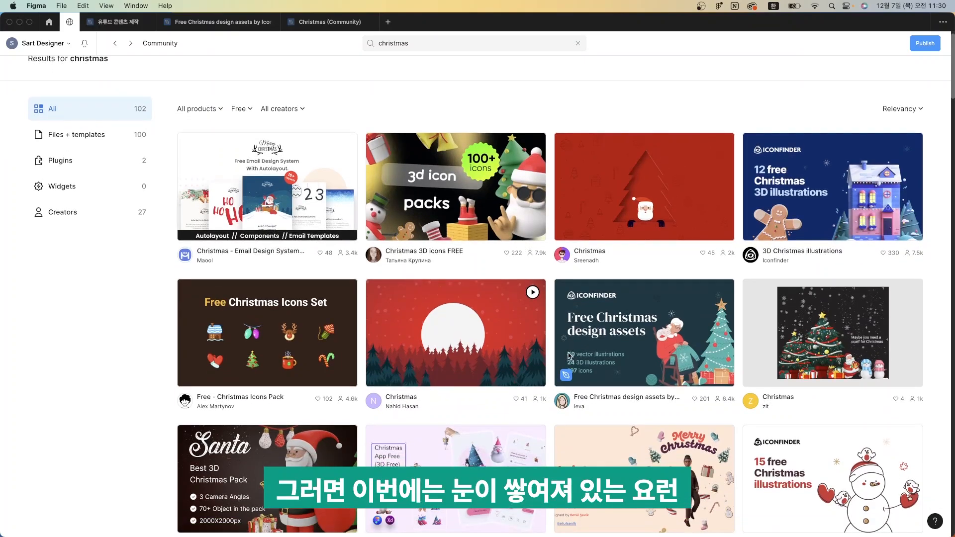
pyautogui.scroll(-10, 569, 356)
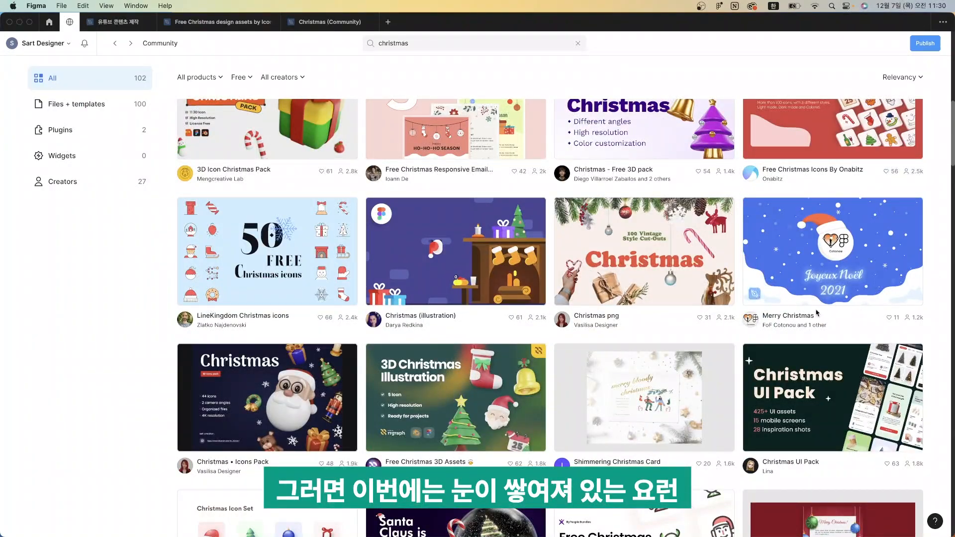
pyautogui.scroll(-1, 681, 368)
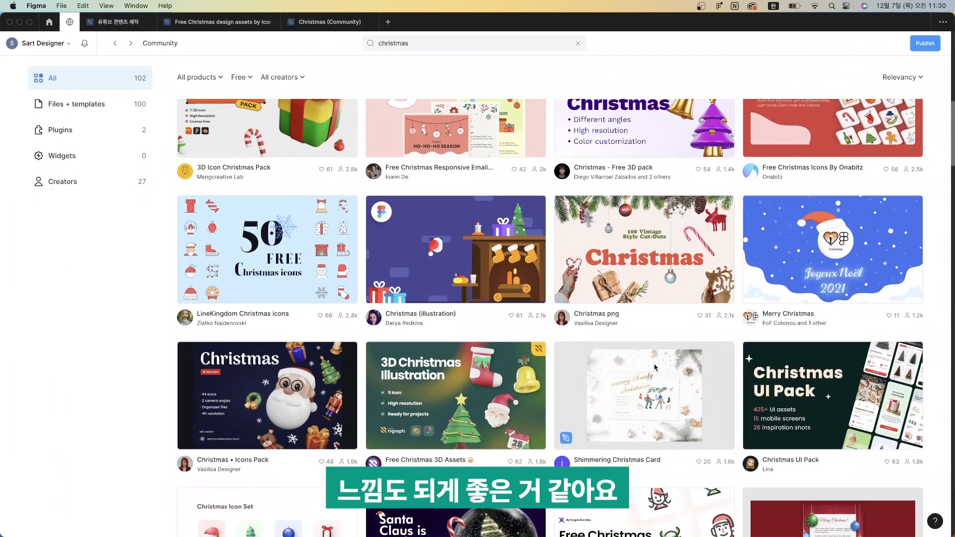
pyautogui.click(408, 317)
# Check the CC BY 4.0 license terms of the "Merry Christmas" resource
pyautogui.scroll(-5, 694, 299)
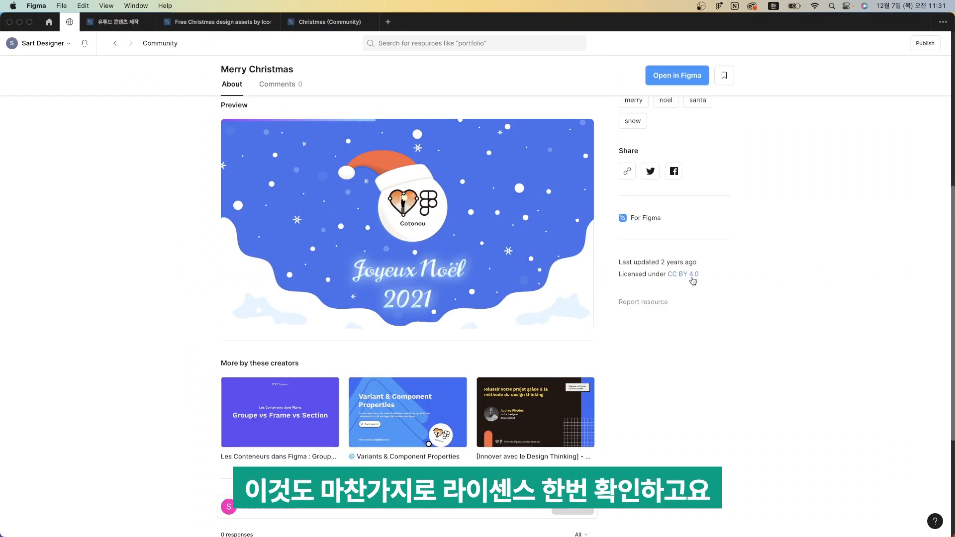
pyautogui.click(694, 279)
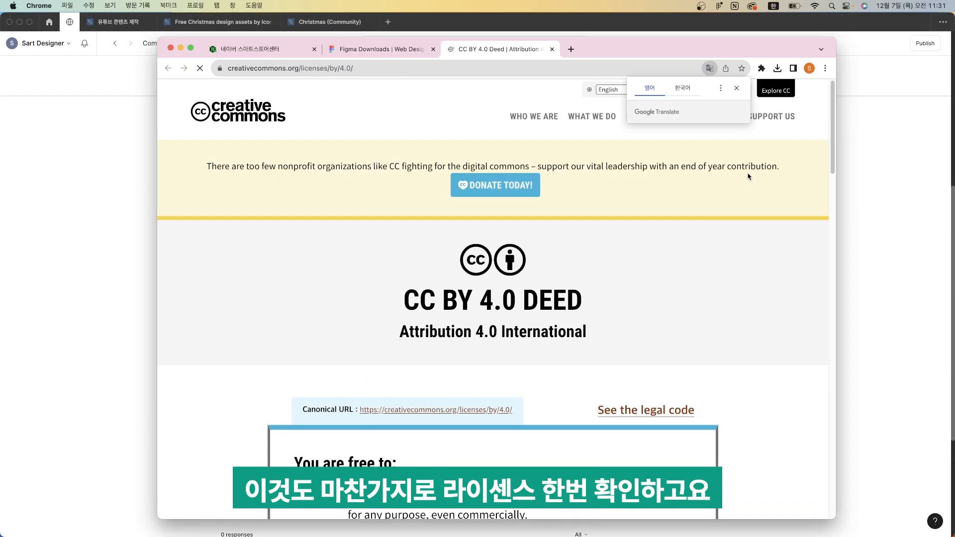
pyautogui.scroll(-8, 581, 196)
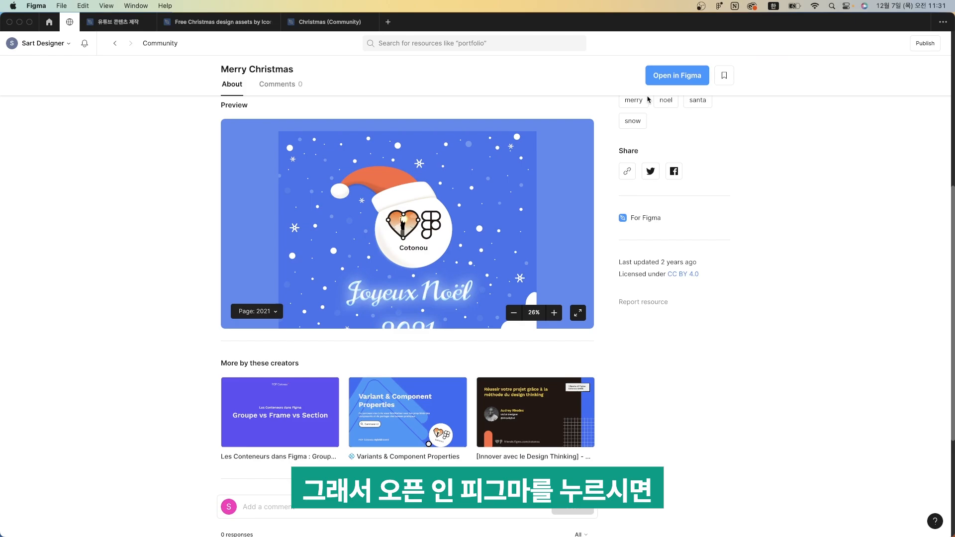
# Open the "Merry Christmas" resource in Figma and copy its Poster frame from the 2021 page
pyautogui.click(676, 75)
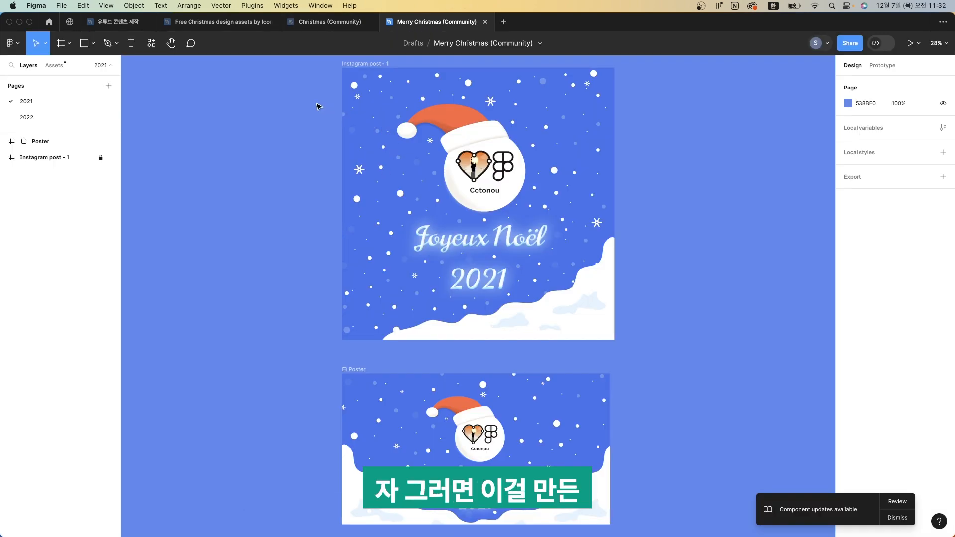
pyautogui.scroll(-3, 550, 398)
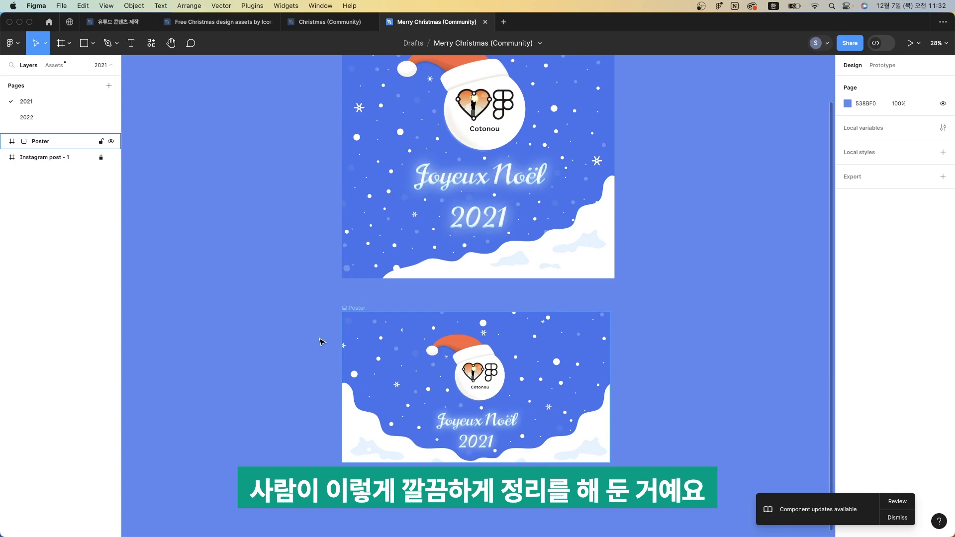
pyautogui.moveTo(348, 342); pyautogui.dragTo(321, 343)
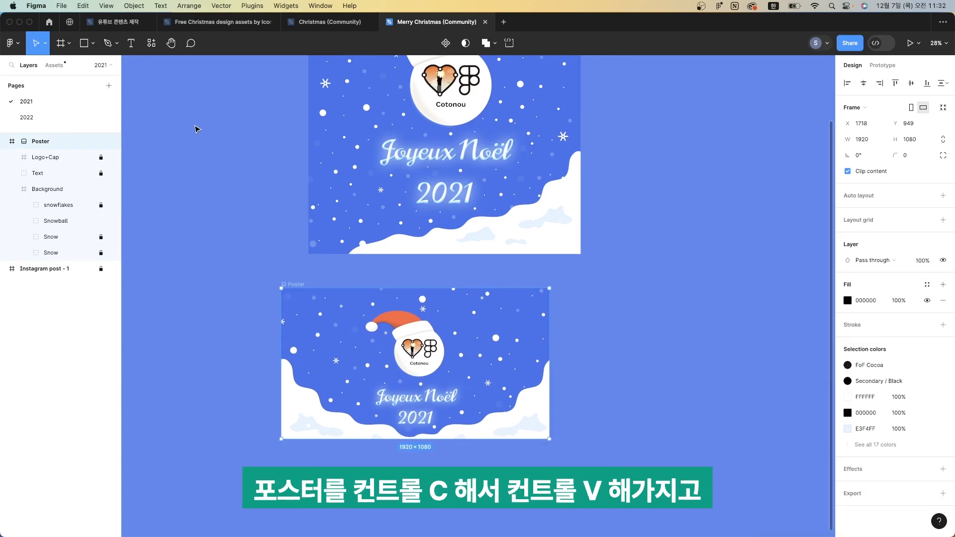
# Paste the Poster frame into the "유튜브 콘텐츠 제작" file and place it below the blue-grey banner
pyautogui.click(117, 22)
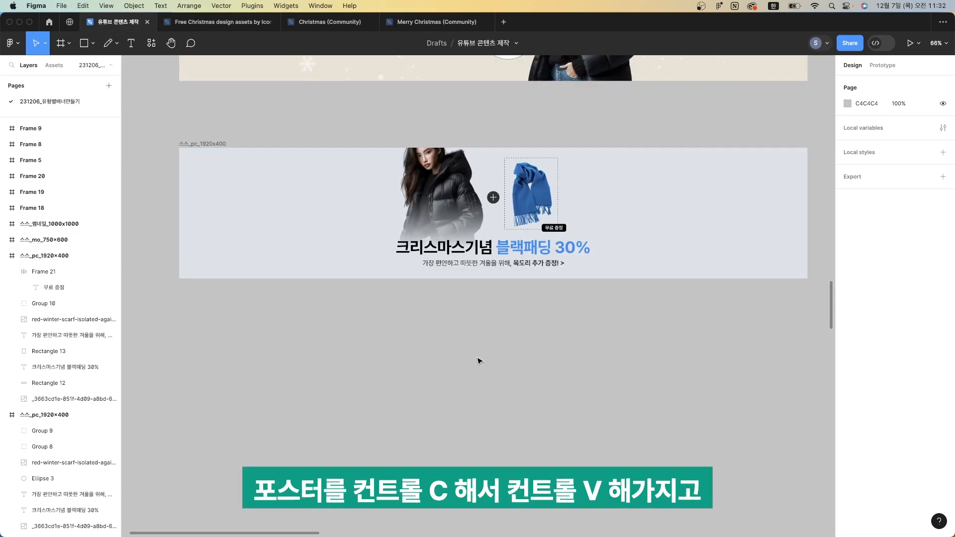
pyautogui.hotkey('ctrl', 'v')
pyautogui.moveTo(501, 272); pyautogui.dragTo(500, 454)
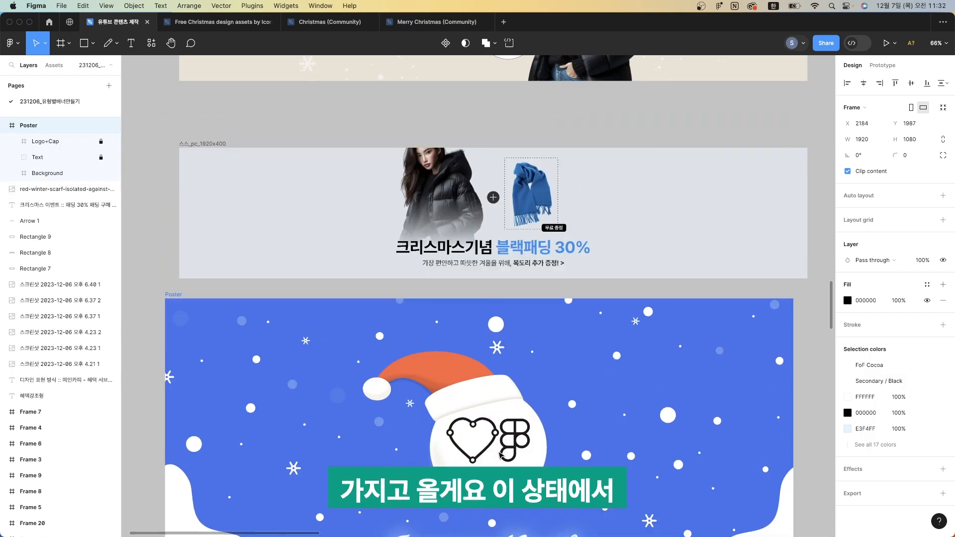
# Unlock the Text and Logo+Cap layers and ungroup the Poster frame
pyautogui.scroll(-2, 394, 360)
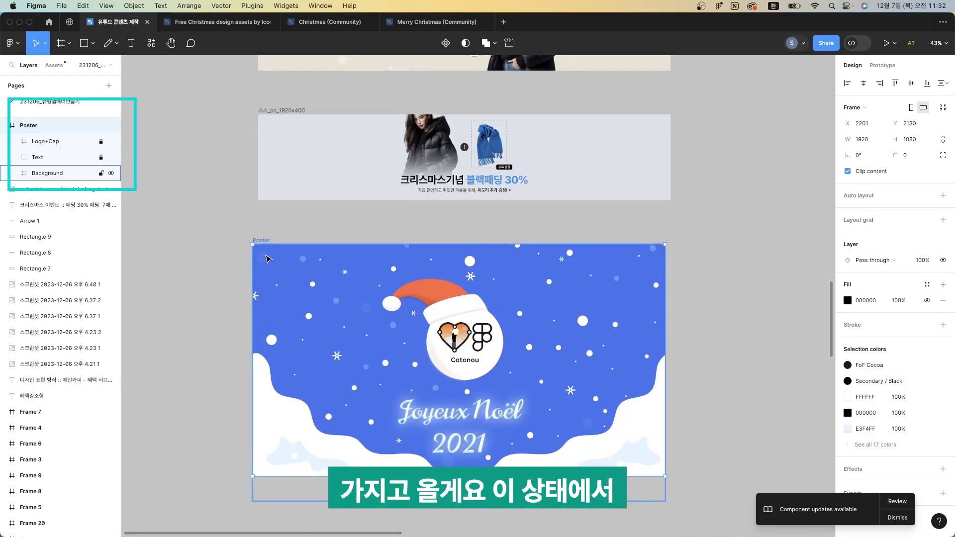
pyautogui.click(101, 157)
pyautogui.click(101, 141)
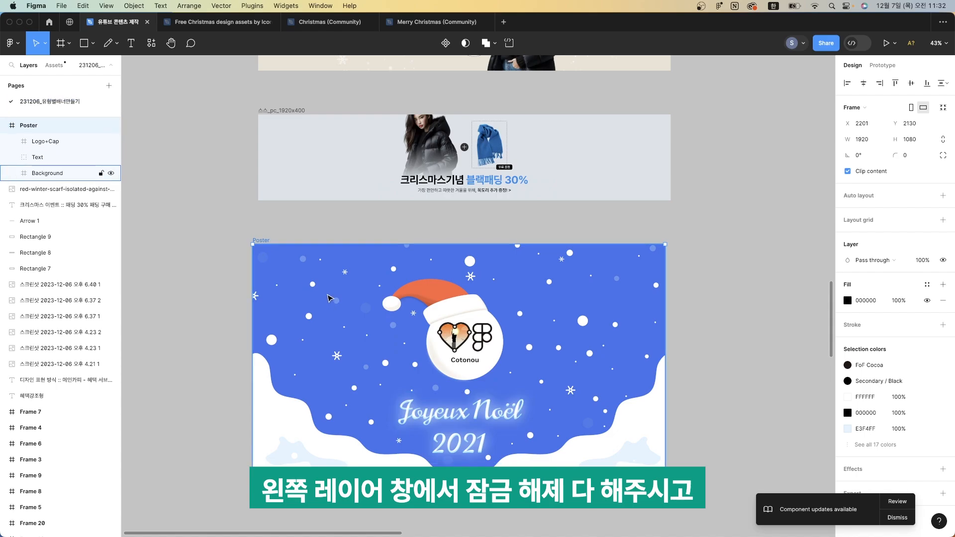
pyautogui.hotkey('ctrl', 'shift', 'g')
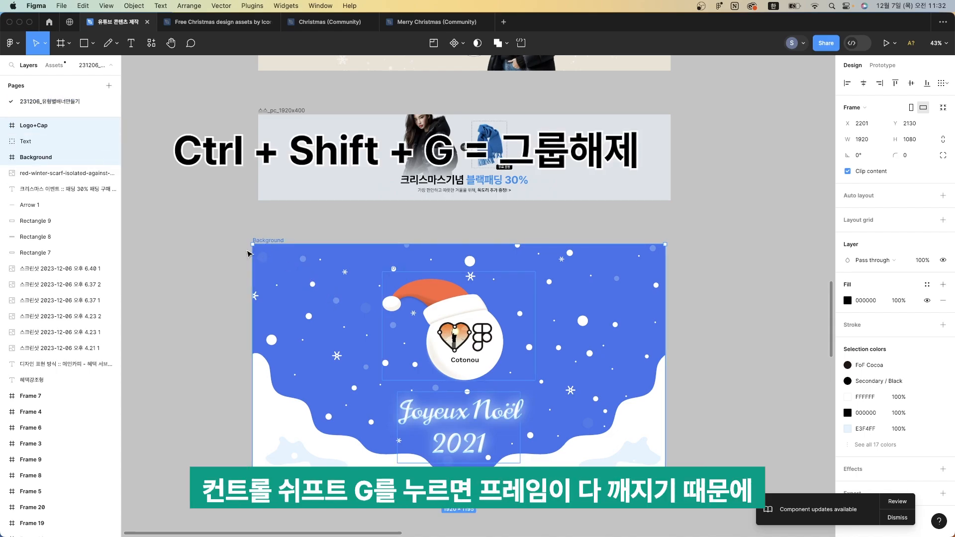
# Ungroup the Background frame to release its Snow groups onto the canvas
pyautogui.press('Escape')
pyautogui.scroll(-3, 365, 351)
pyautogui.scroll(-2, 364, 352)
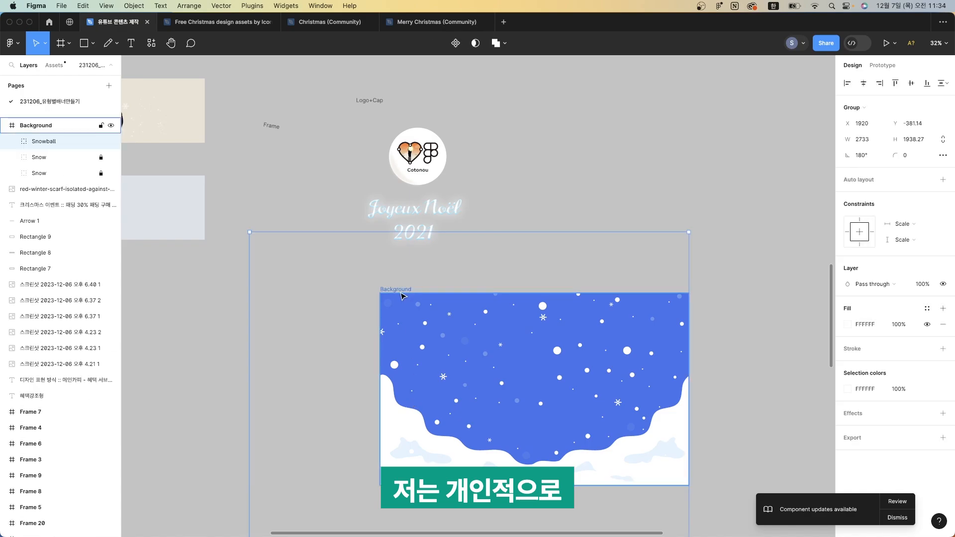
pyautogui.click(401, 294)
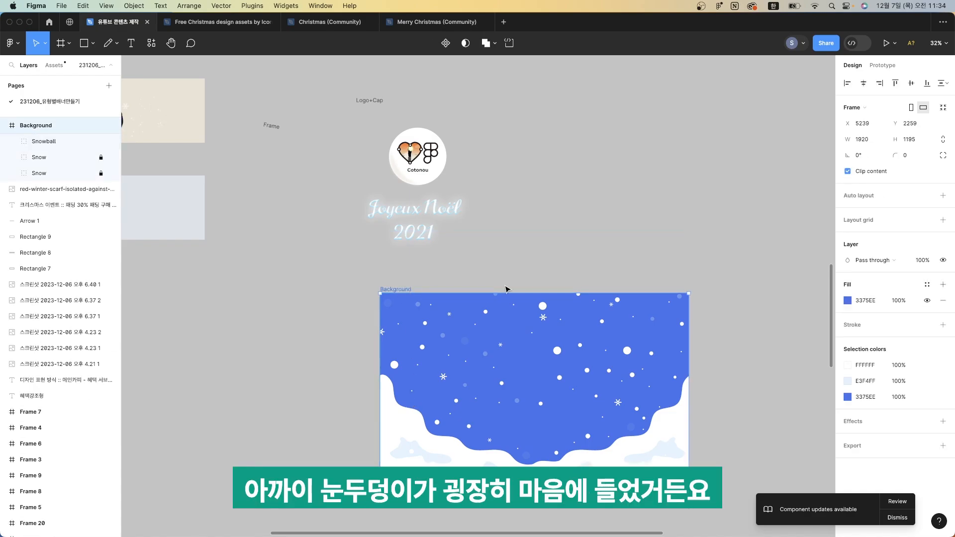
pyautogui.hotkey('ctrl', 'shift', 'g')
pyautogui.press('Escape')
# Separate the left snow mound and move it into the second banner at about 457 × 203
pyautogui.click(438, 451)
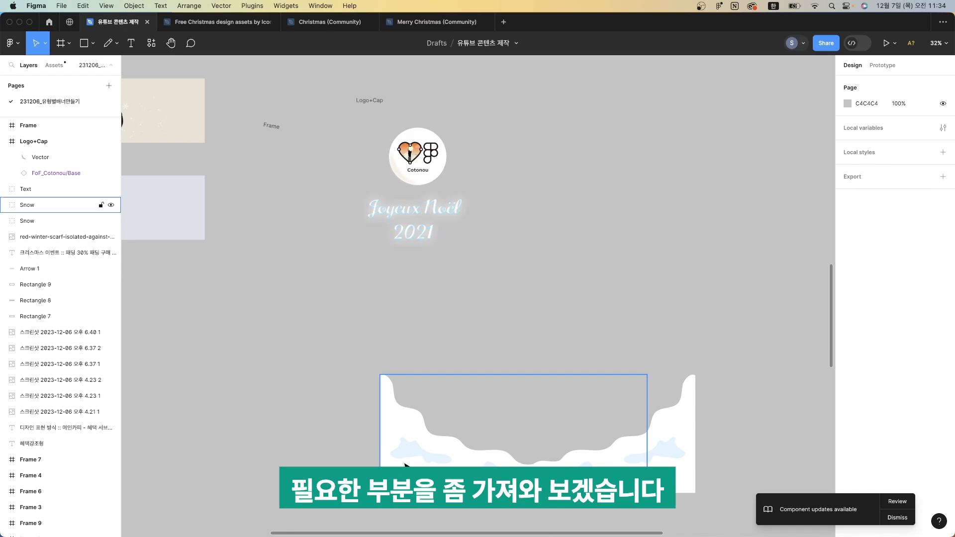
pyautogui.moveTo(423, 464); pyautogui.dragTo(262, 389)
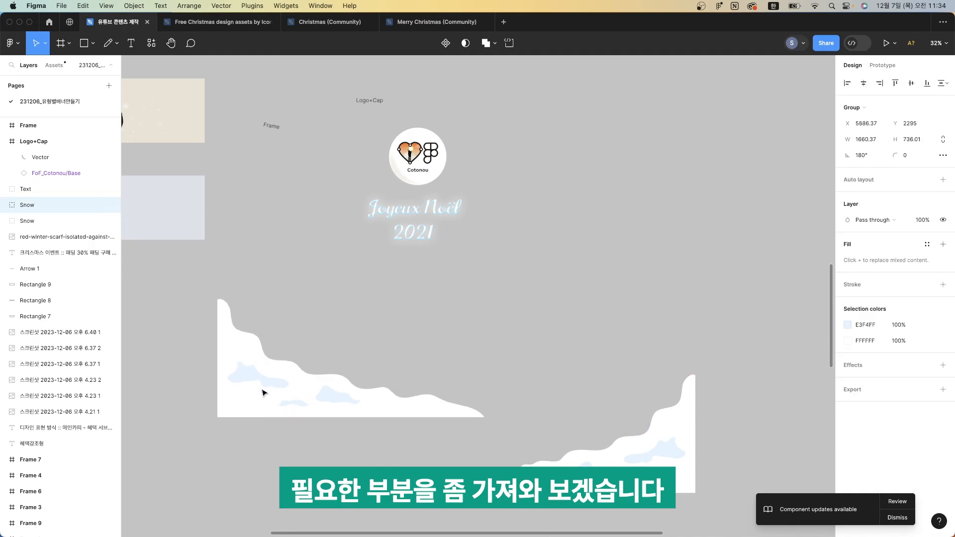
pyautogui.moveTo(412, 345); pyautogui.dragTo(779, 354)
pyautogui.moveTo(724, 378); pyautogui.dragTo(518, 297)
# Show the rulers and place the snow mounds in the banner's lower corners, with the left one about 863 wide
pyautogui.hotkey('shift', 'r')
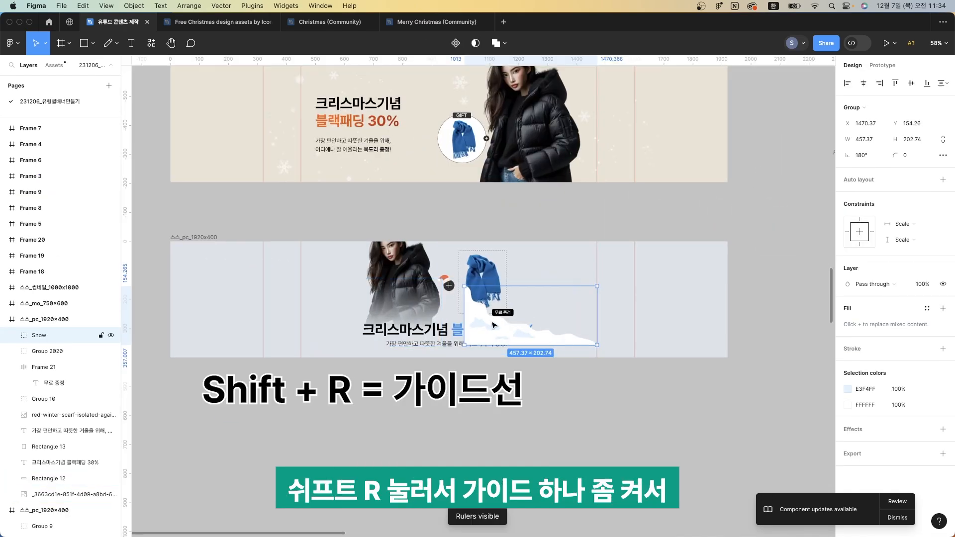
pyautogui.moveTo(500, 334); pyautogui.dragTo(270, 346)
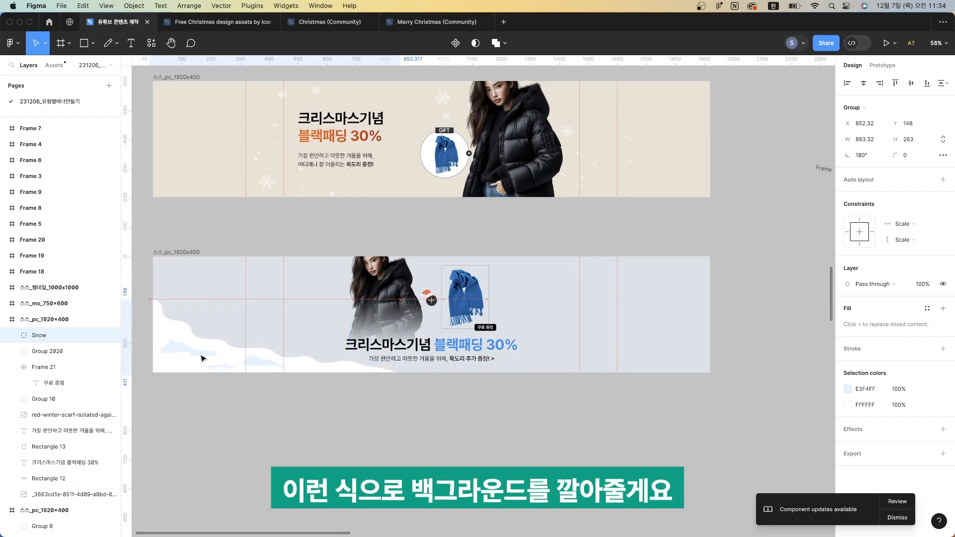
pyautogui.click(229, 408)
pyautogui.click(204, 371)
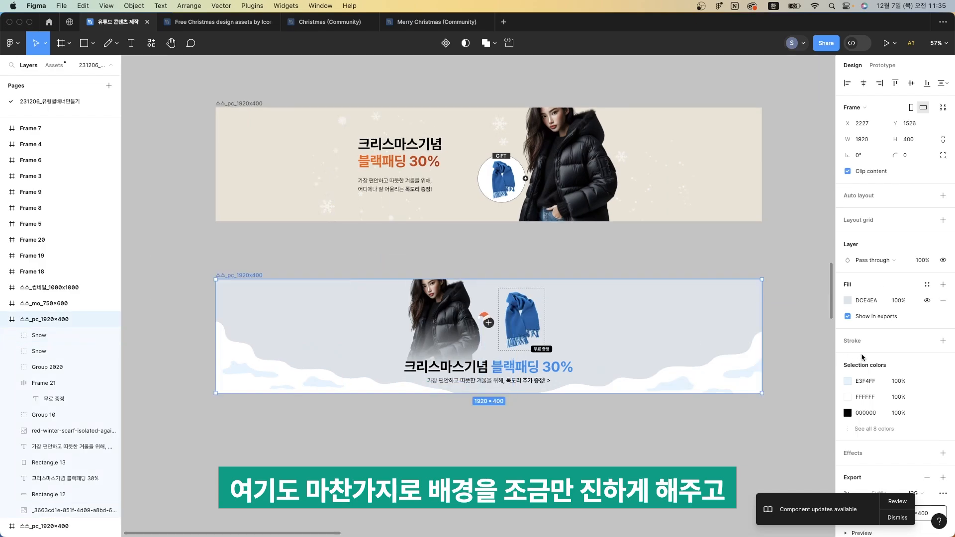
# Deepen the banner's background fill to a light sky blue
pyautogui.click(848, 301)
pyautogui.click(738, 287)
pyautogui.moveTo(737, 291); pyautogui.dragTo(738, 293)
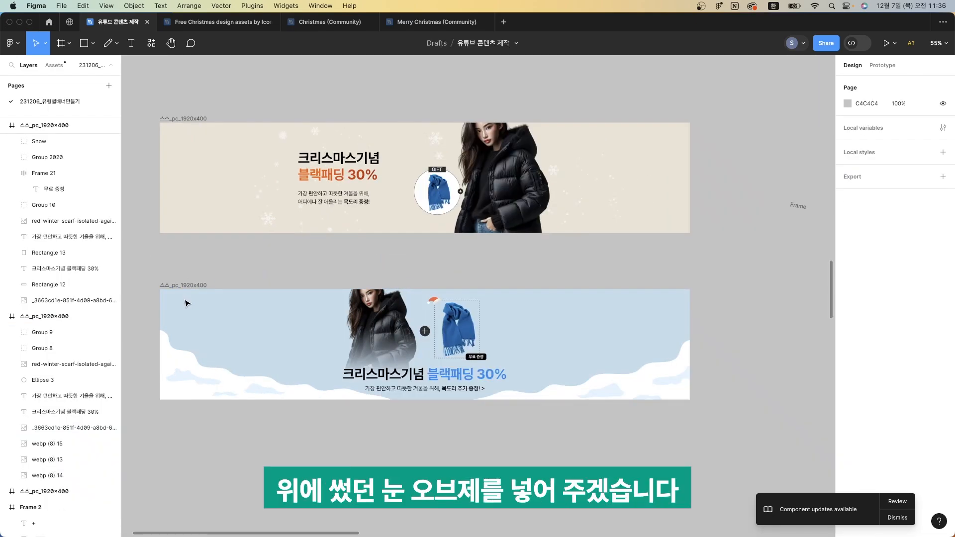
# Paste the upper banner's snow decorations into the light blue banner and recolour its 무료 증정 badge orange-red with the eyedropper
pyautogui.click(187, 297)
pyautogui.hotkey('ctrl', 'v')
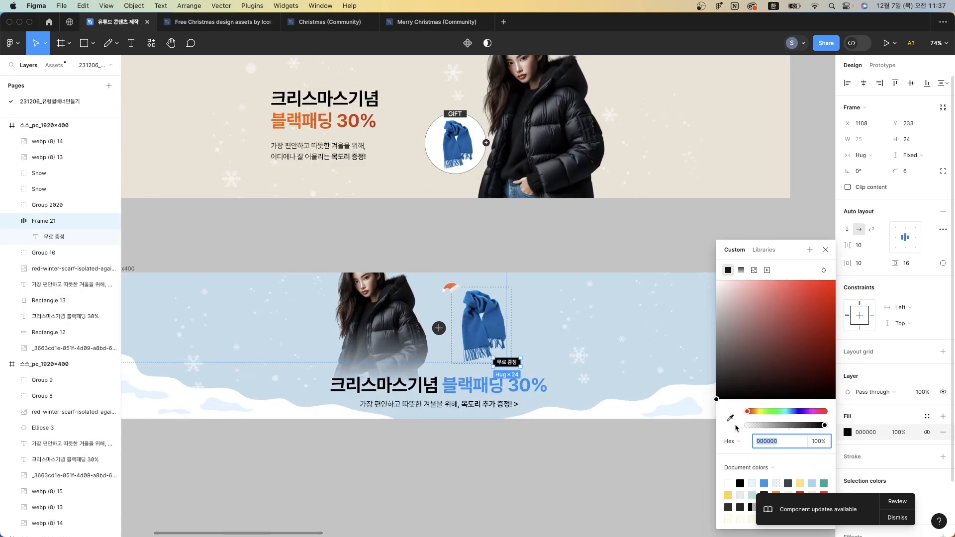
pyautogui.click(730, 418)
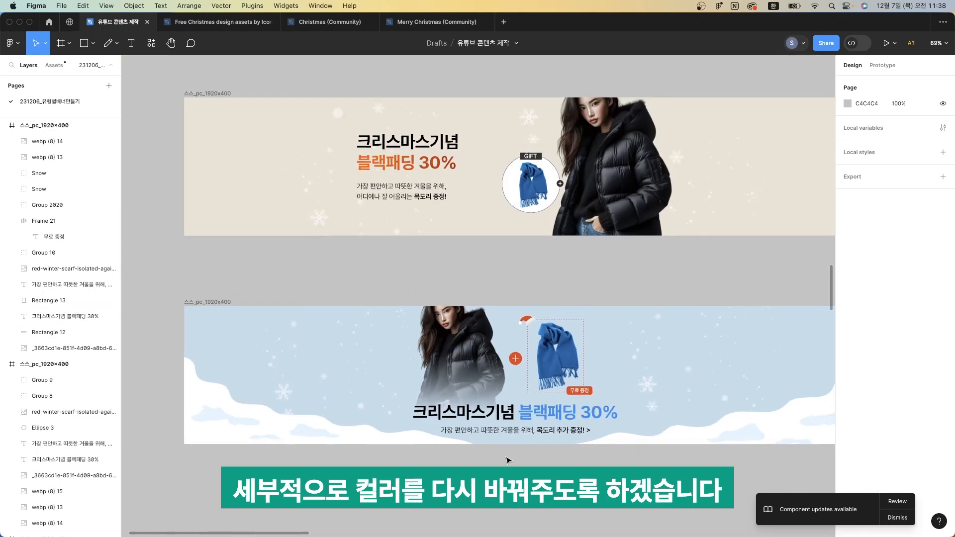
# Examine the light blue banner's snow decorations and accent colours up close and alongside the beige banner
pyautogui.scroll(2, 546, 436)
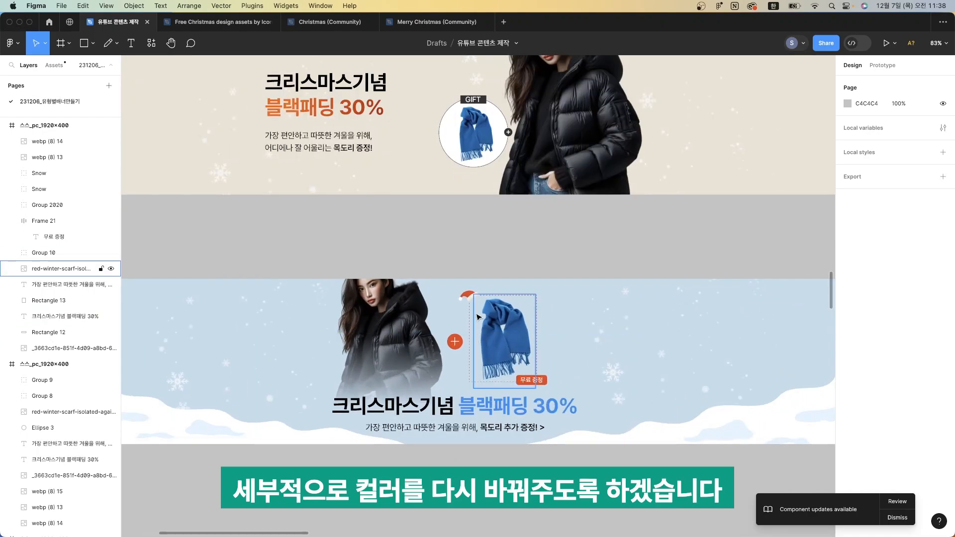
pyautogui.scroll(2, 516, 459)
pyautogui.scroll(-5, 401, 288)
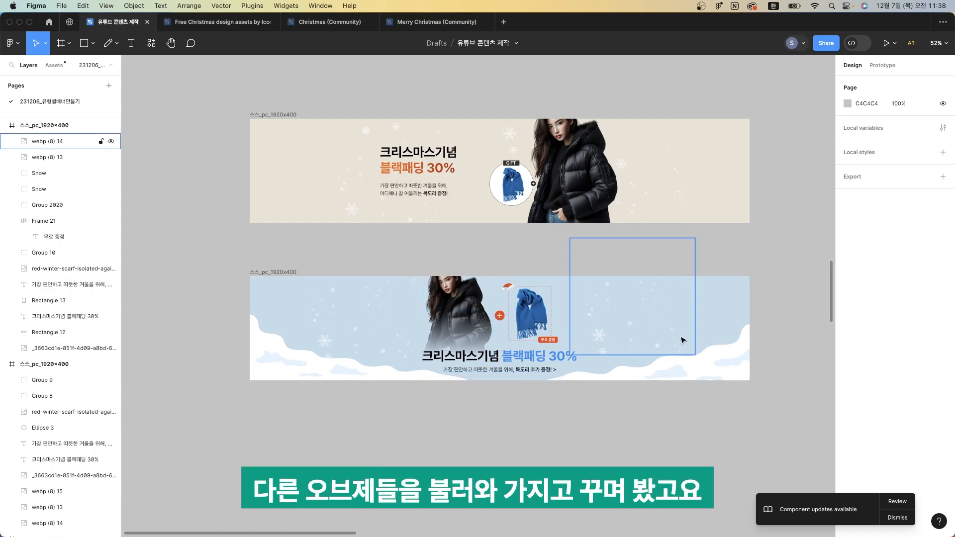
pyautogui.click(647, 326)
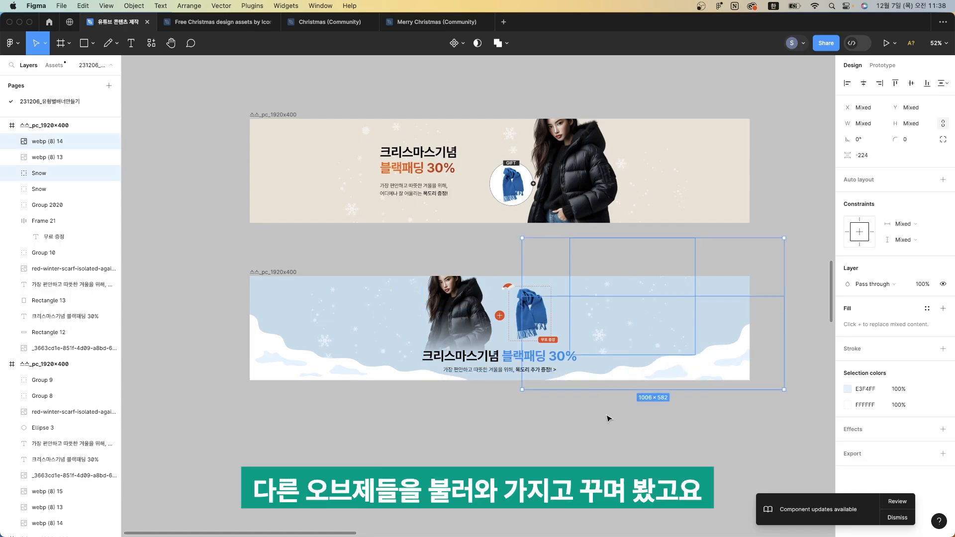
pyautogui.click(615, 441)
pyautogui.scroll(3, 529, 304)
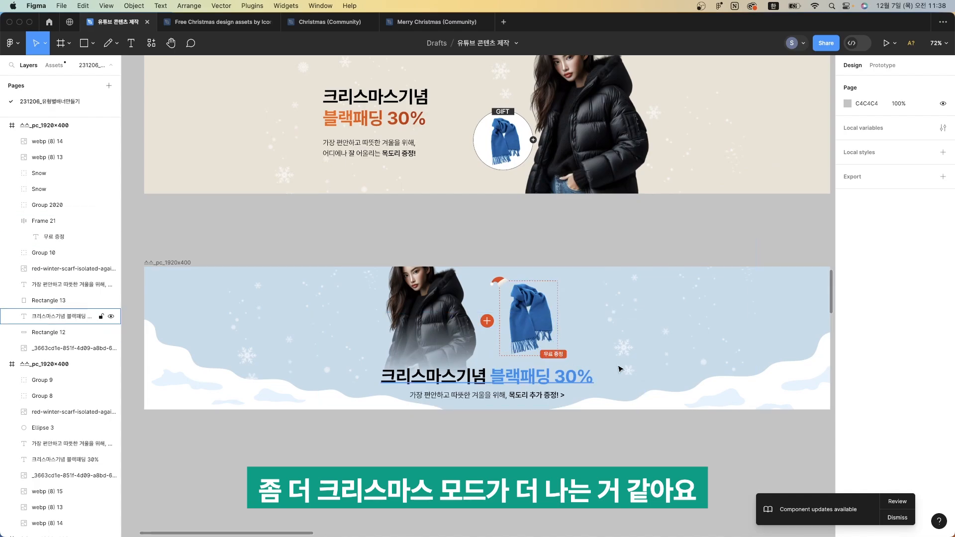
pyautogui.scroll(-2, 649, 361)
pyautogui.scroll(-1, 717, 458)
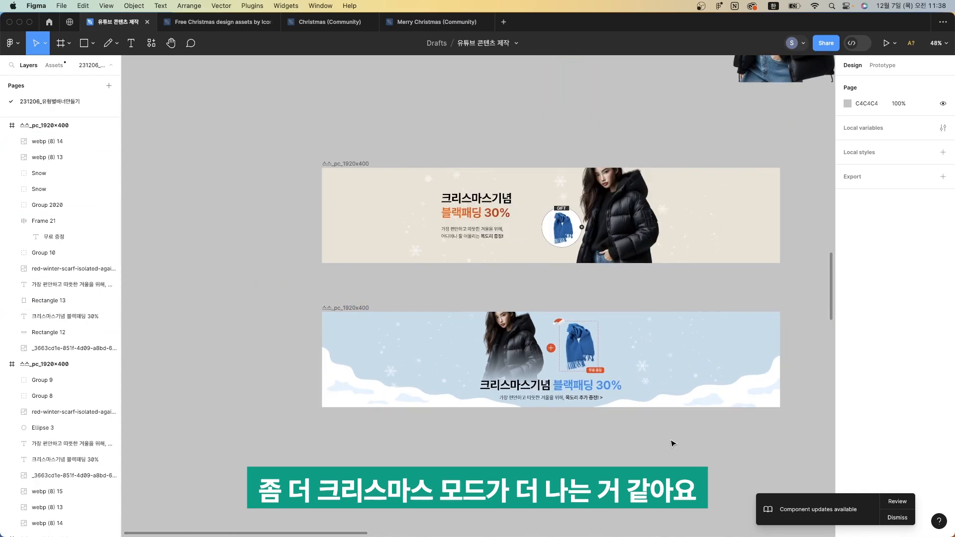
pyautogui.hscroll(3, 673, 443)
pyautogui.scroll(-1, 673, 443)
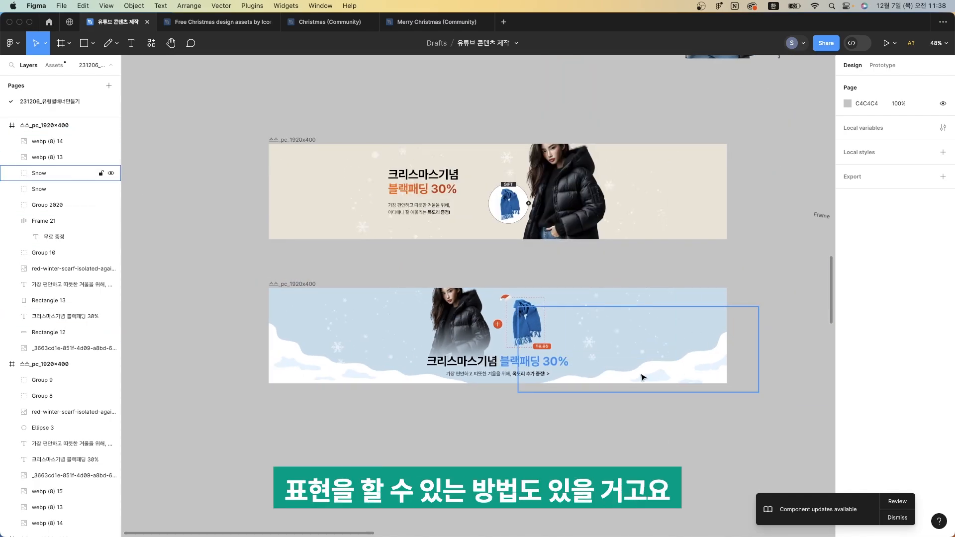
pyautogui.scroll(-3, 643, 378)
pyautogui.scroll(3, 639, 377)
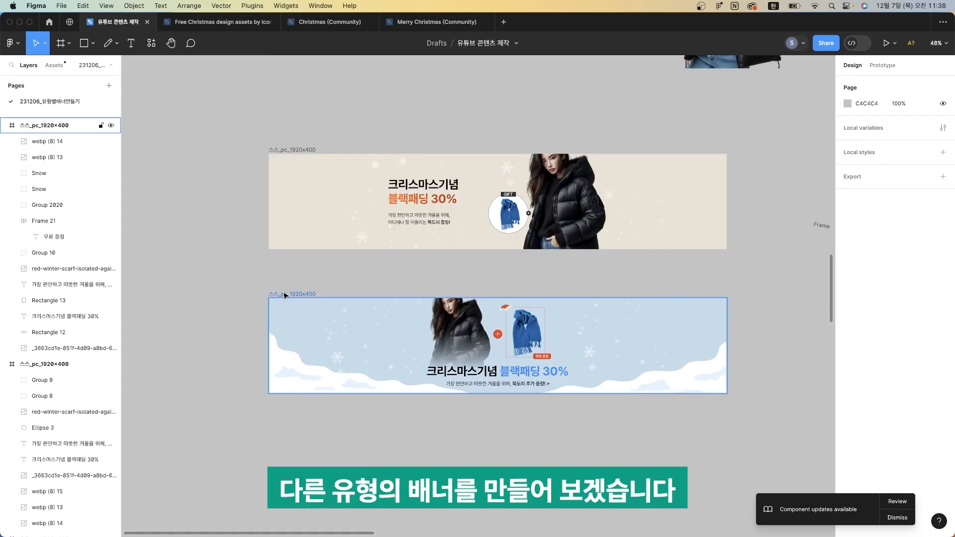
# Move the light blue banner up to narrow the gap beneath the beige banner
pyautogui.moveTo(285, 295); pyautogui.dragTo(286, 282)
pyautogui.click(389, 445)
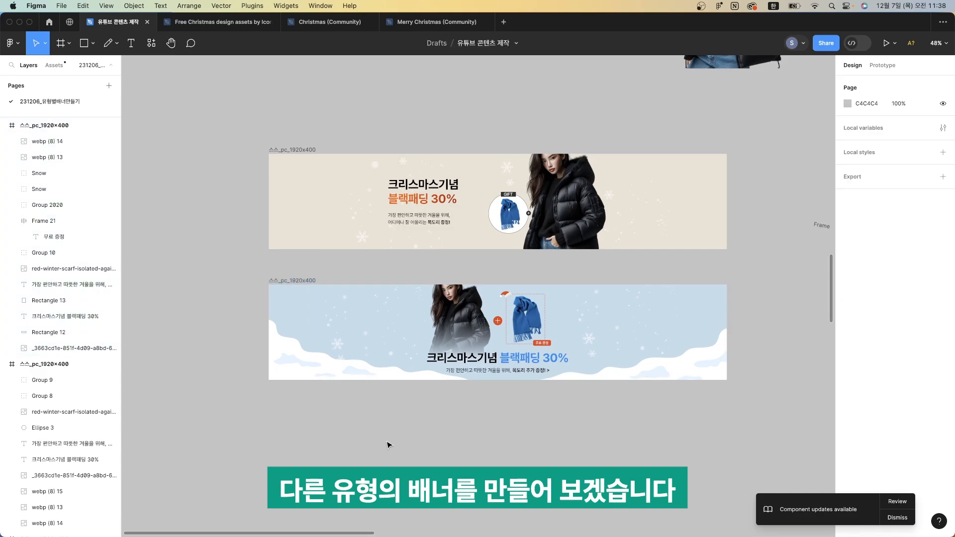
# Duplicate the light blue banner below itself, delete all of the copy's contents and make its background white
pyautogui.moveTo(577, 423); pyautogui.dragTo(384, 253)
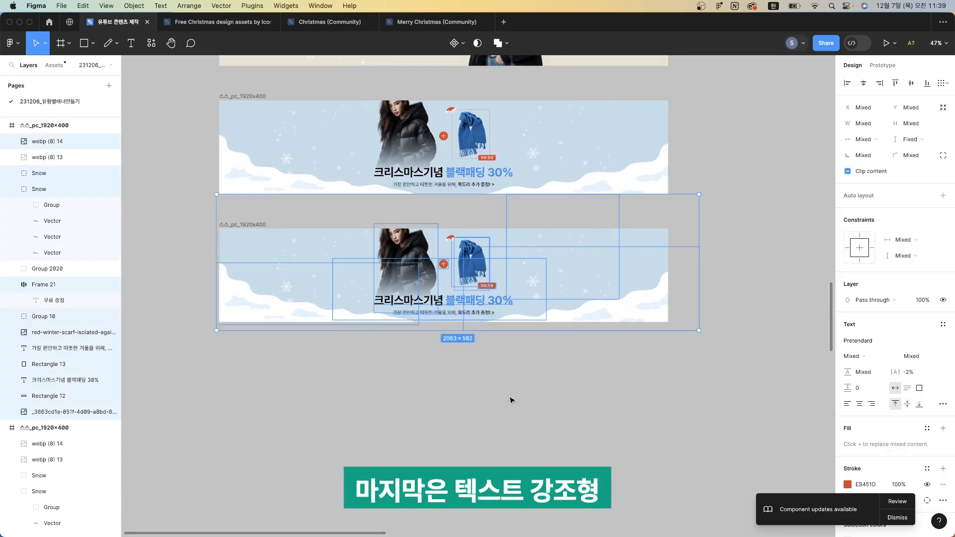
pyautogui.moveTo(512, 400); pyautogui.dragTo(239, 207)
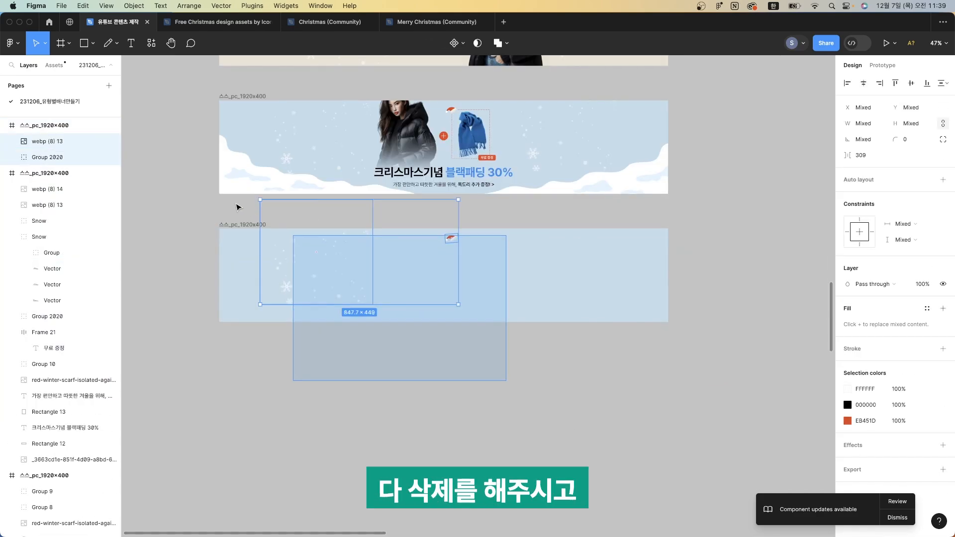
pyautogui.press('Delete')
pyautogui.moveTo(278, 233); pyautogui.dragTo(367, 298)
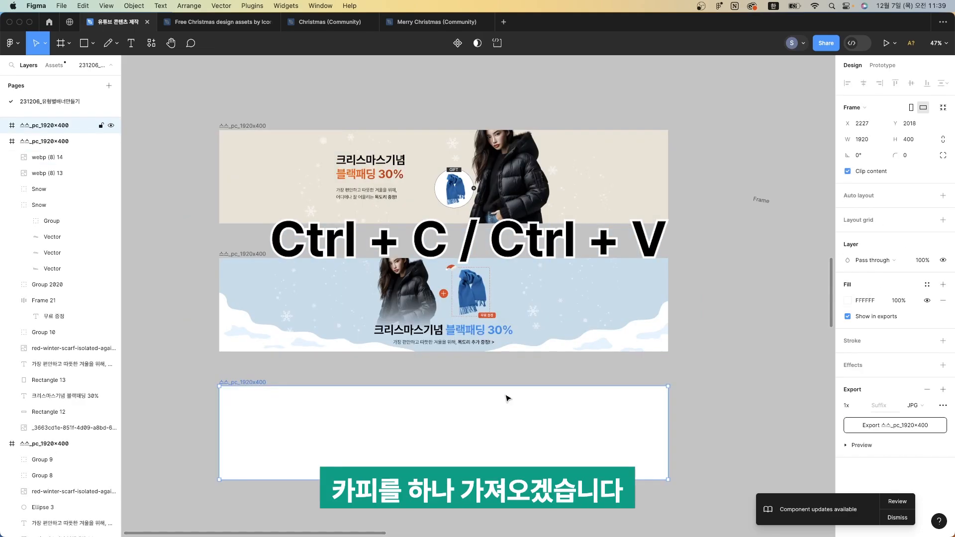
# Place a copy of the headline 크리스마스기념 블랙패딩 30% in the white banner, breaking it after 크리스마스기념 and centre-aligning the text
pyautogui.write('크리스마스기념 블랙패딩 30%')
pyautogui.doubleClick(444, 406)
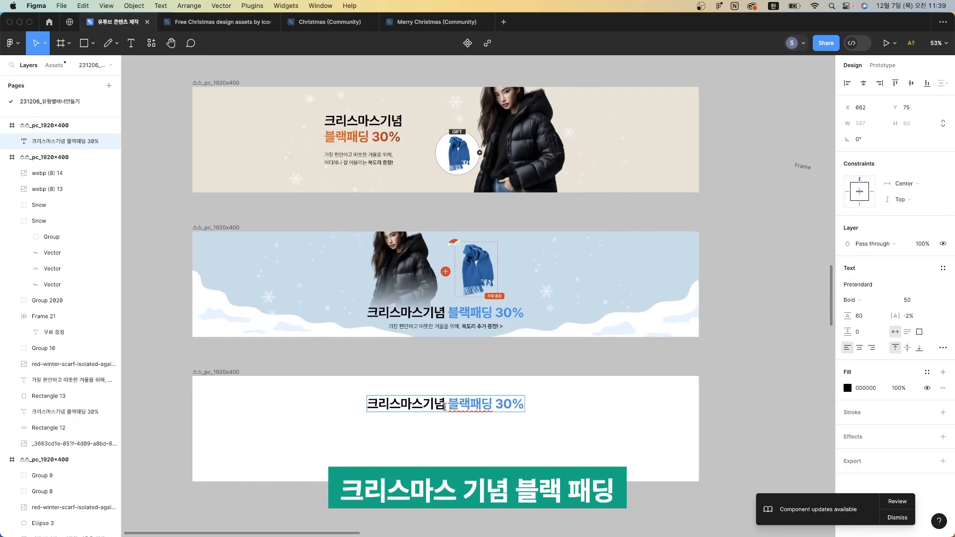
pyautogui.press('Return')
pyautogui.press('super+alt+t')
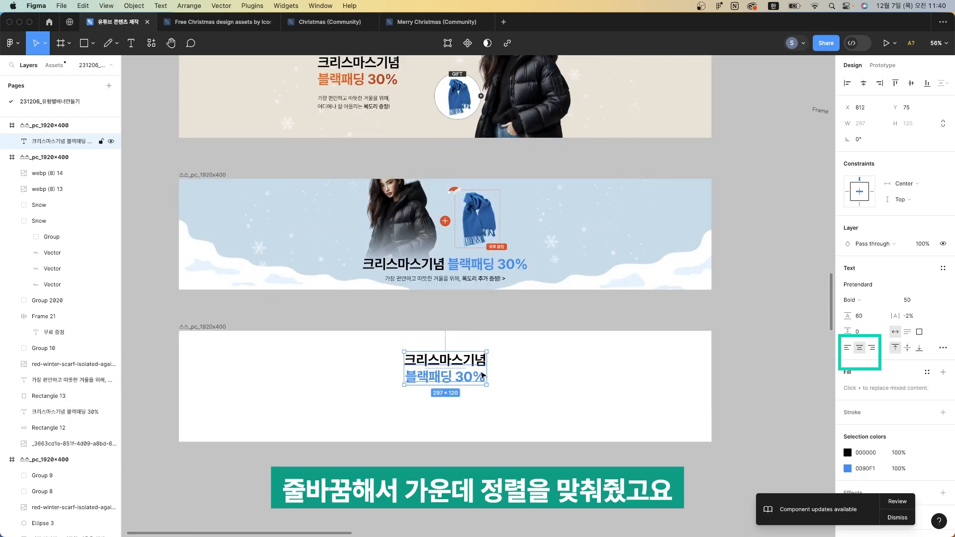
# Put 30% on its own third line of the headline and set the font size of 크리스마스기념 to 28
pyautogui.doubleClick(449, 367)
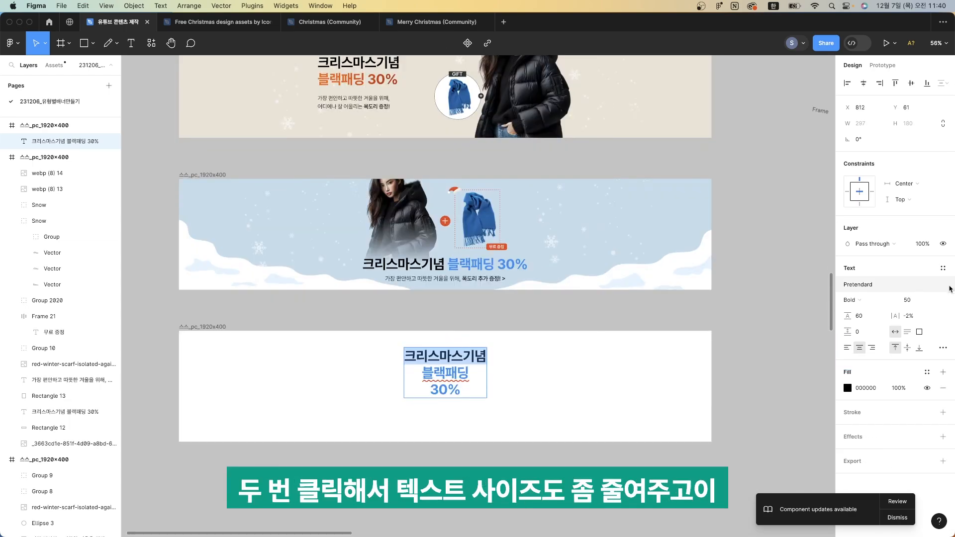
pyautogui.click(922, 299)
pyautogui.write('30')
pyautogui.press('Return')
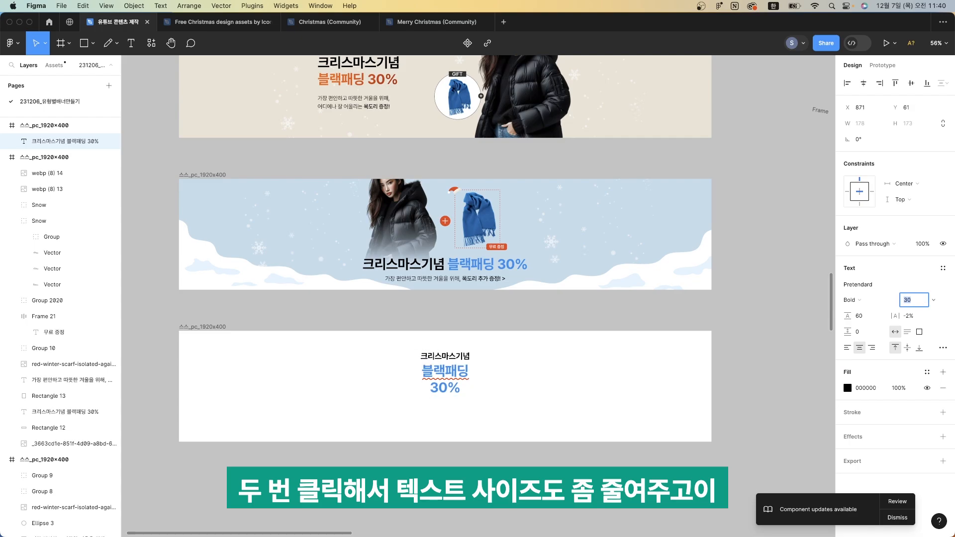
pyautogui.write('28')
pyautogui.press('Return')
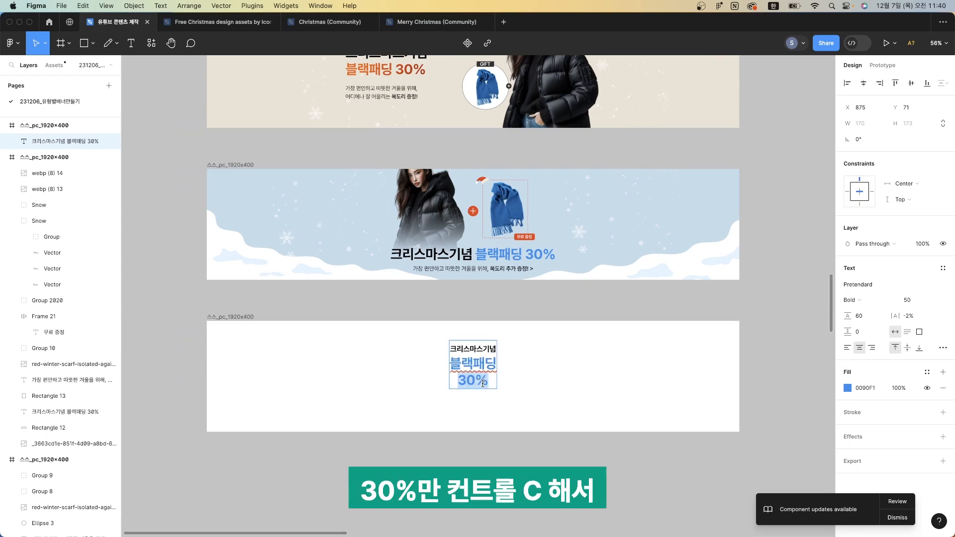
# Separate 30% from the headline into its own text object below and set its font size to 80
pyautogui.press('super+x')
pyautogui.press('Escape')
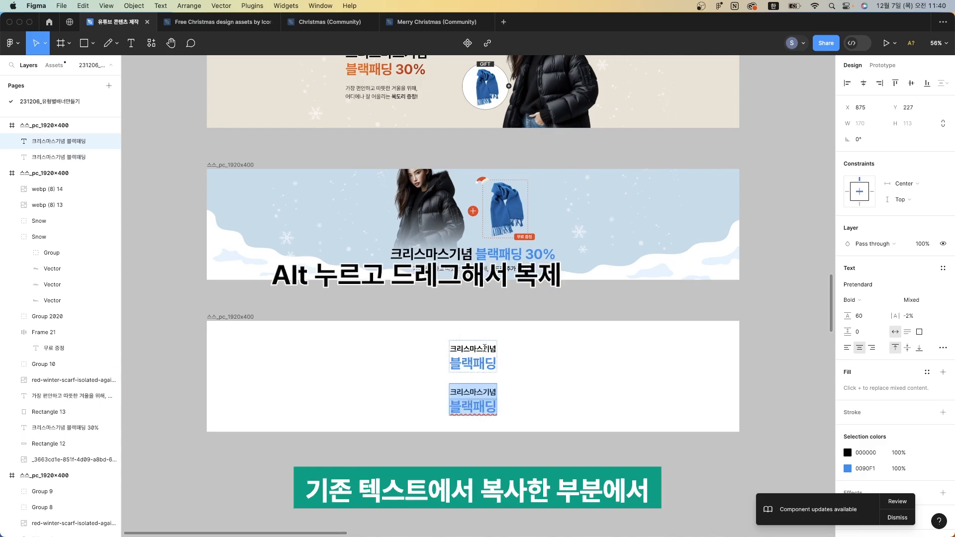
pyautogui.press('super+v')
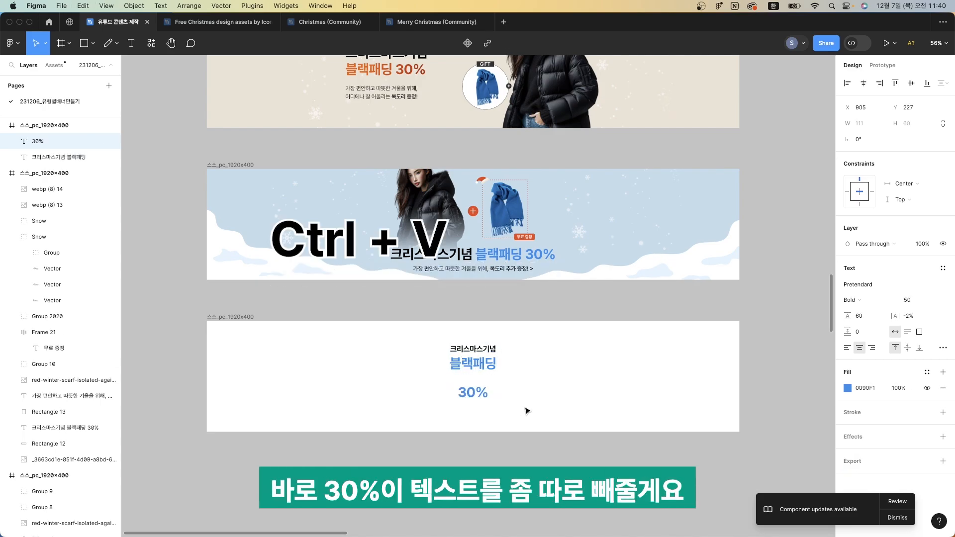
pyautogui.press('Escape')
pyautogui.write('80')
pyautogui.press('Return')
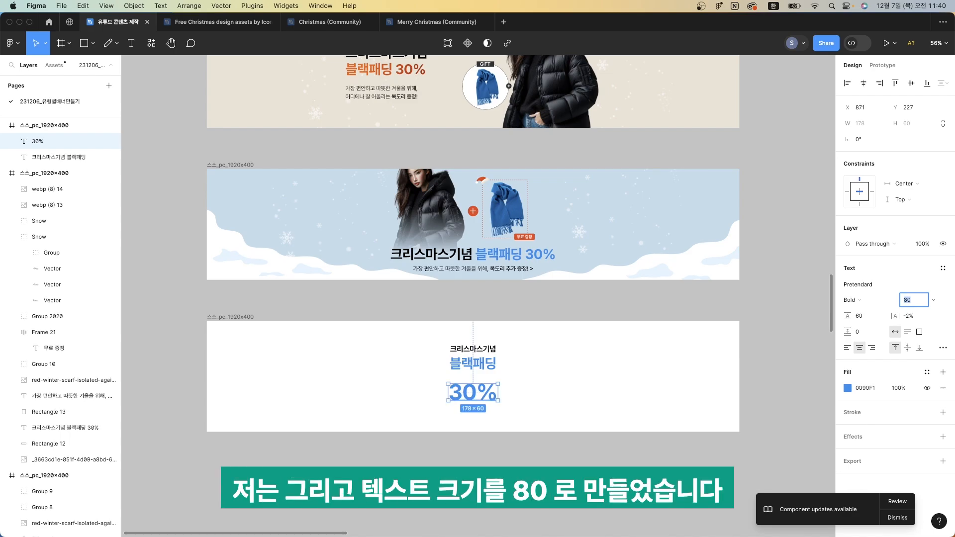
# Try different typefaces such as Limelight on the 30% text and set it to Cochin Bold
pyautogui.hscroll(-2, 572, 396)
pyautogui.scroll(-1, 572, 395)
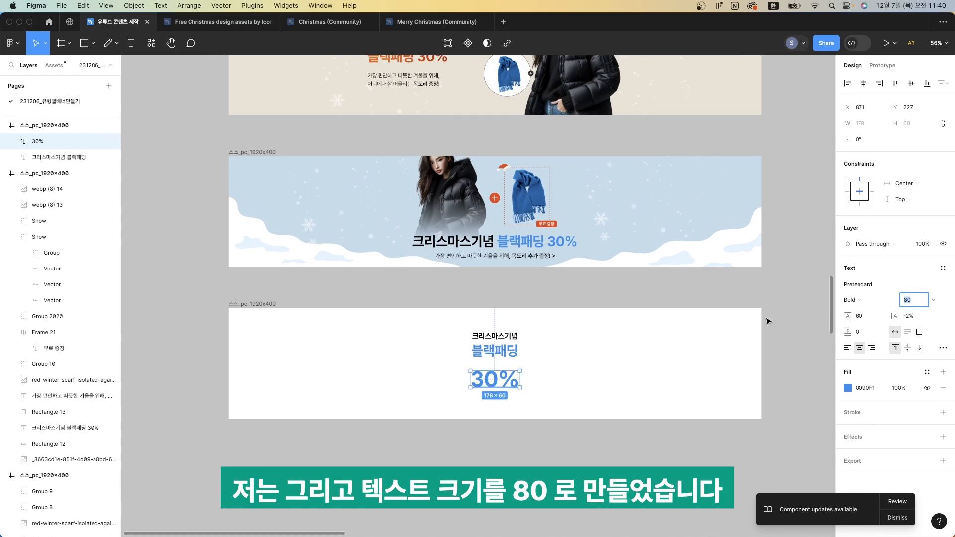
pyautogui.click(935, 284)
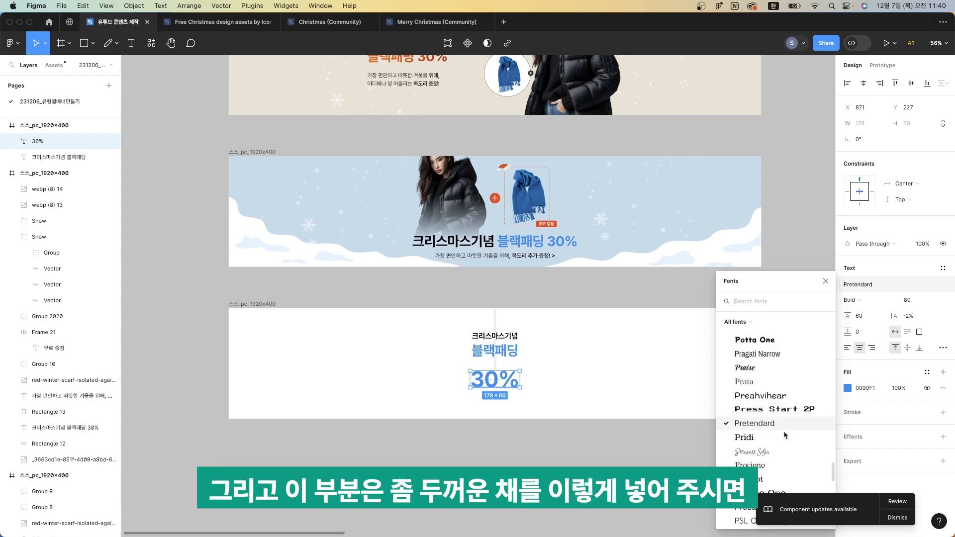
pyautogui.scroll(10, 776, 422)
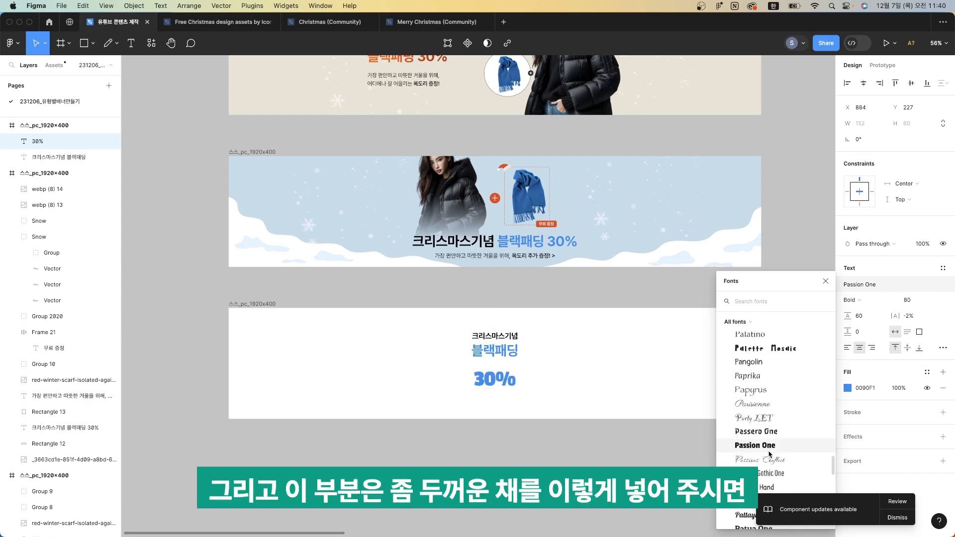
pyautogui.scroll(5, 771, 433)
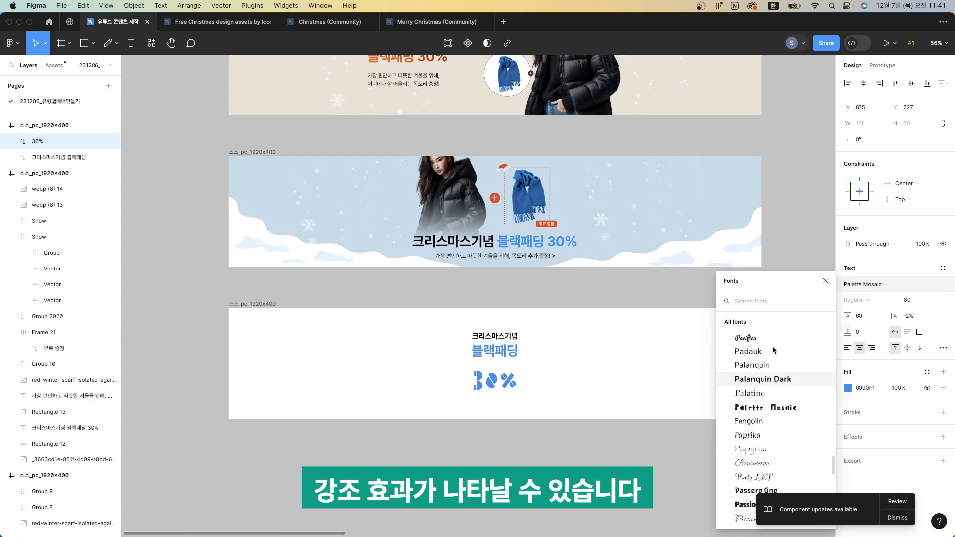
pyautogui.scroll(15, 774, 361)
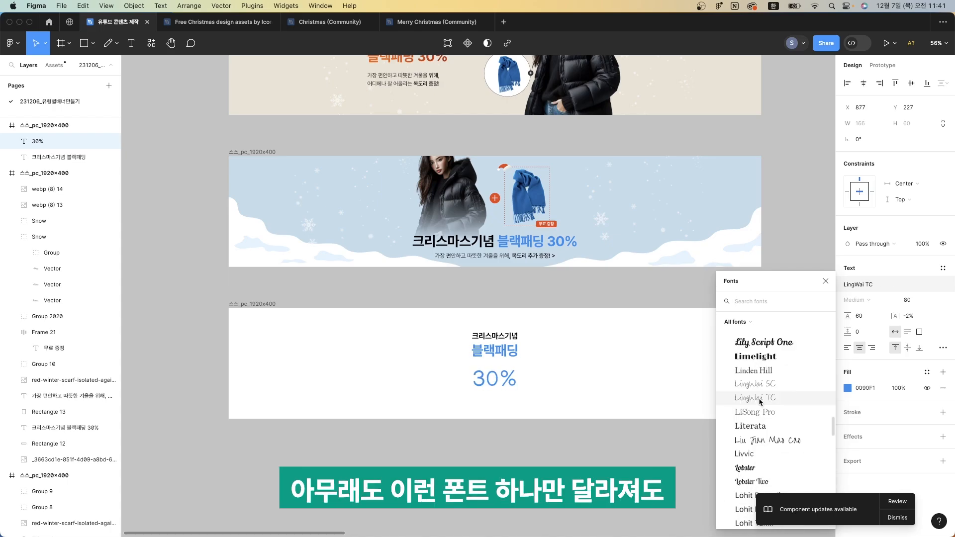
pyautogui.click(774, 358)
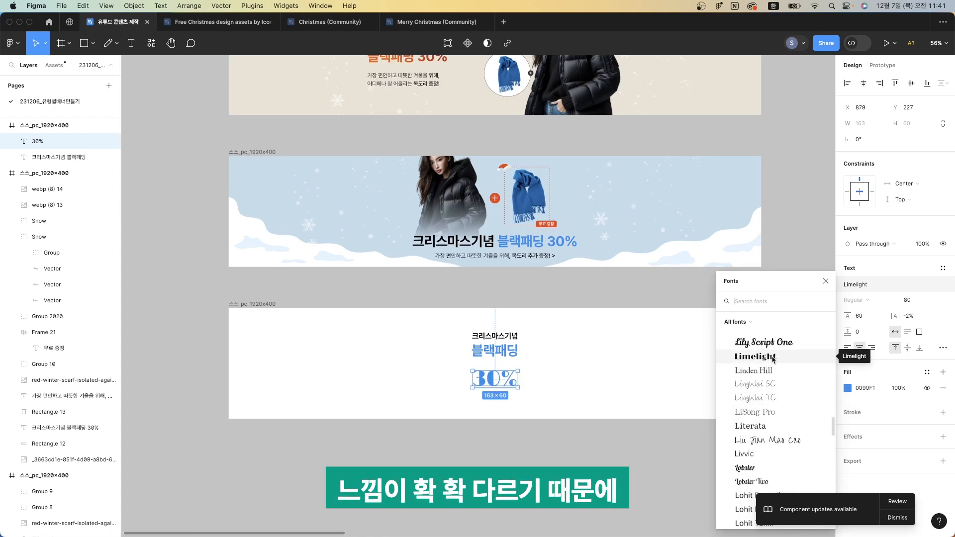
pyautogui.scroll(3, 774, 378)
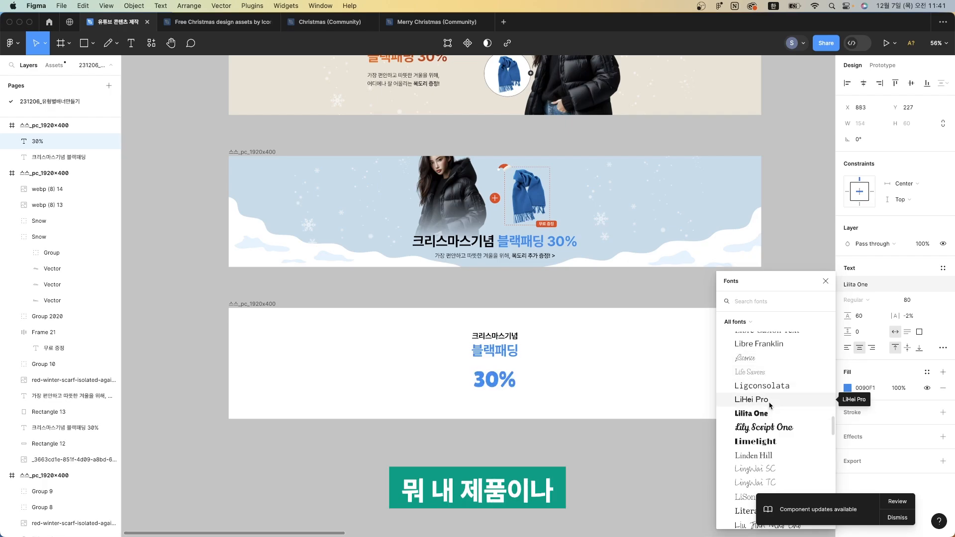
pyautogui.scroll(10, 776, 393)
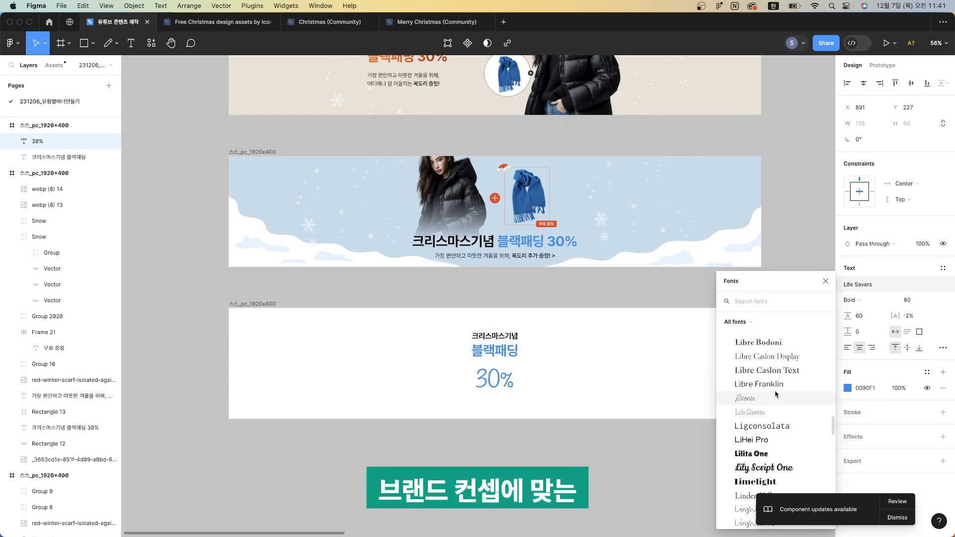
pyautogui.scroll(5, 776, 383)
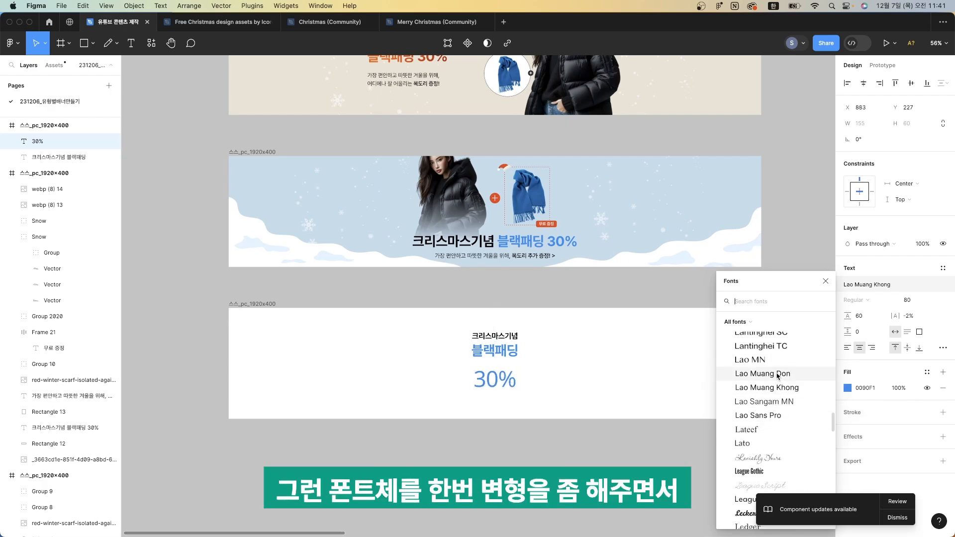
pyautogui.scroll(10, 778, 377)
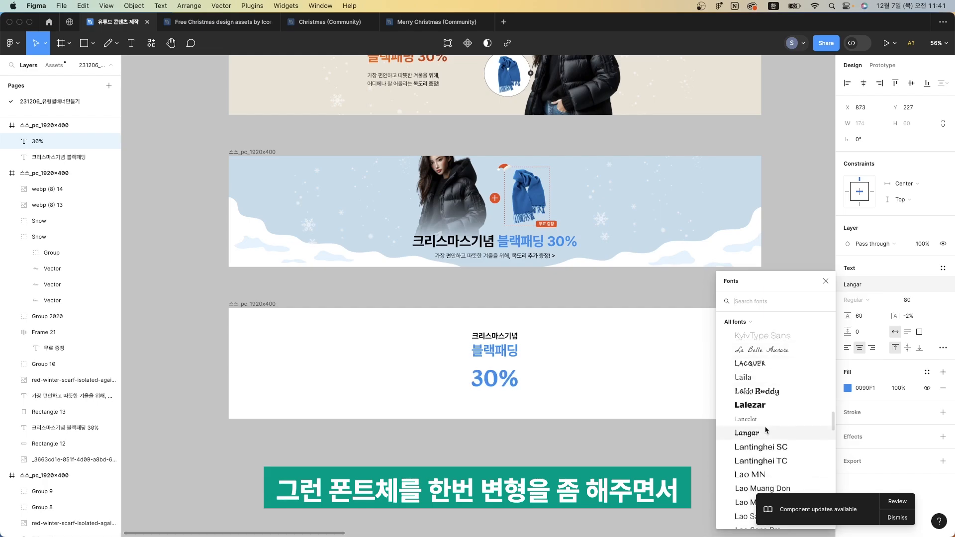
pyautogui.scroll(8, 766, 430)
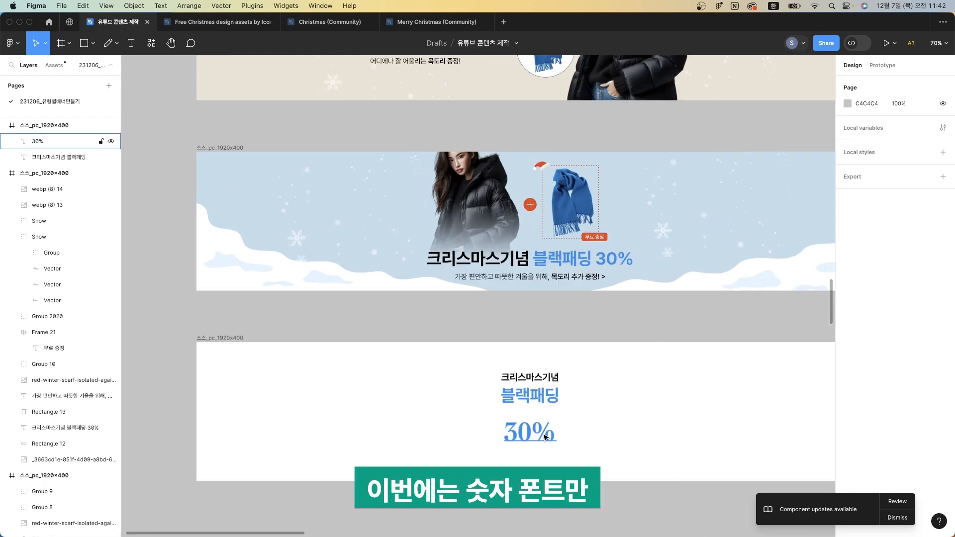
# Set the 30% text's font size to 86 and select the two-line headline above it
pyautogui.click(545, 437)
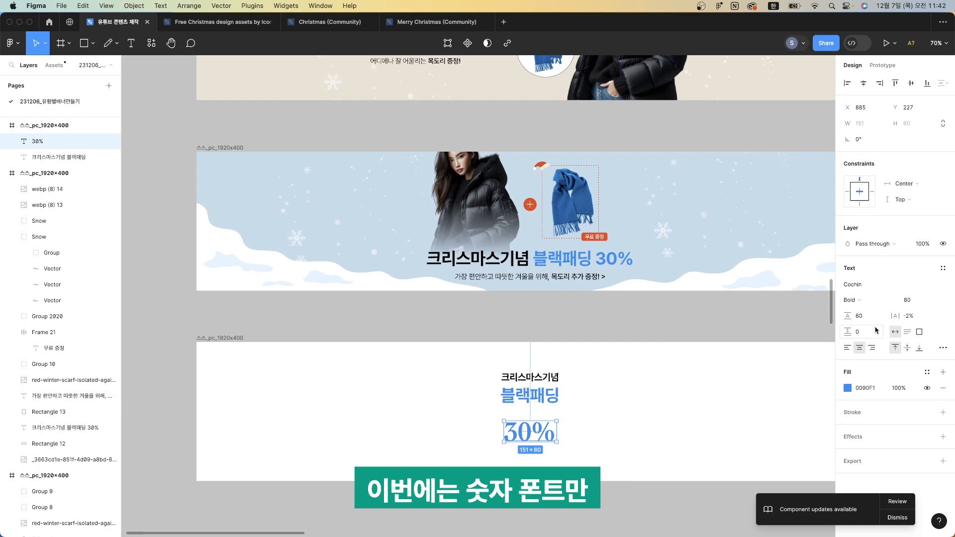
pyautogui.click(907, 301)
pyautogui.write('86')
pyautogui.press('Return')
pyautogui.scroll(-1, 548, 440)
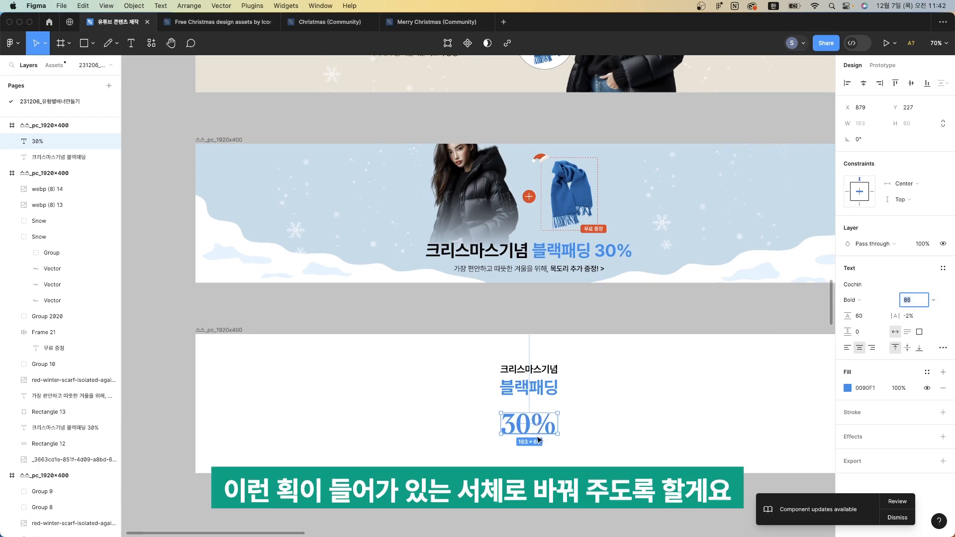
pyautogui.click(575, 417)
pyautogui.click(545, 383)
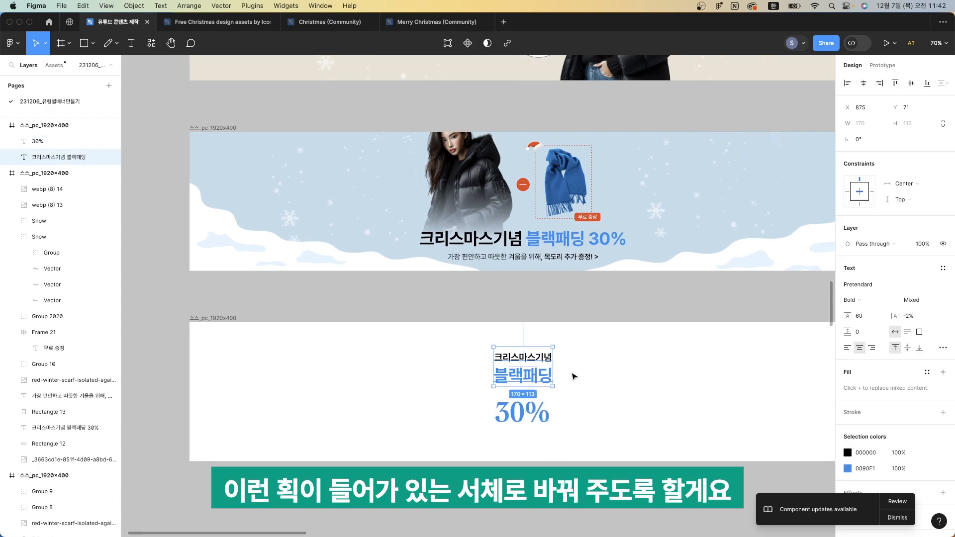
# Compare the serif 30% with the sans-serif headline lines above it and with the light blue banner's headline
pyautogui.hscroll(2, 547, 428)
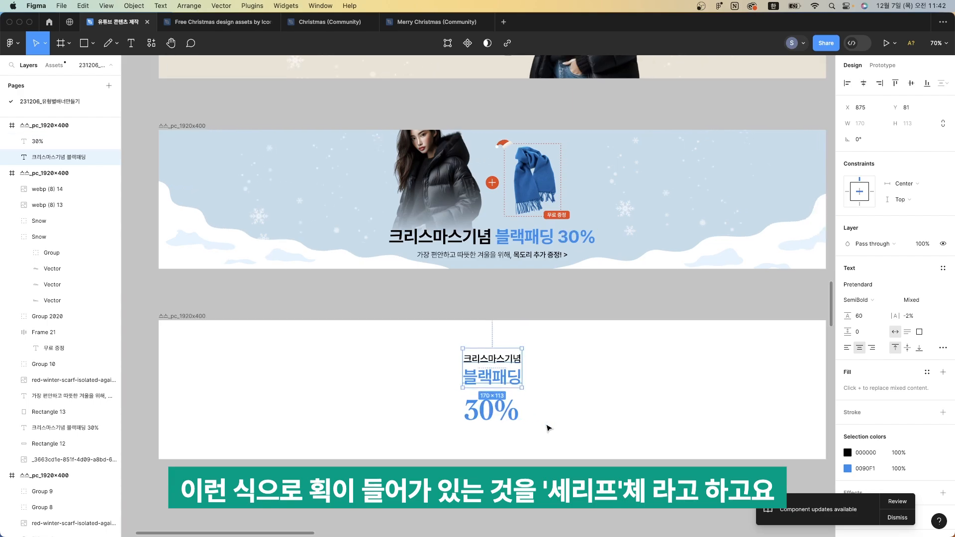
pyautogui.scroll(5, 493, 411)
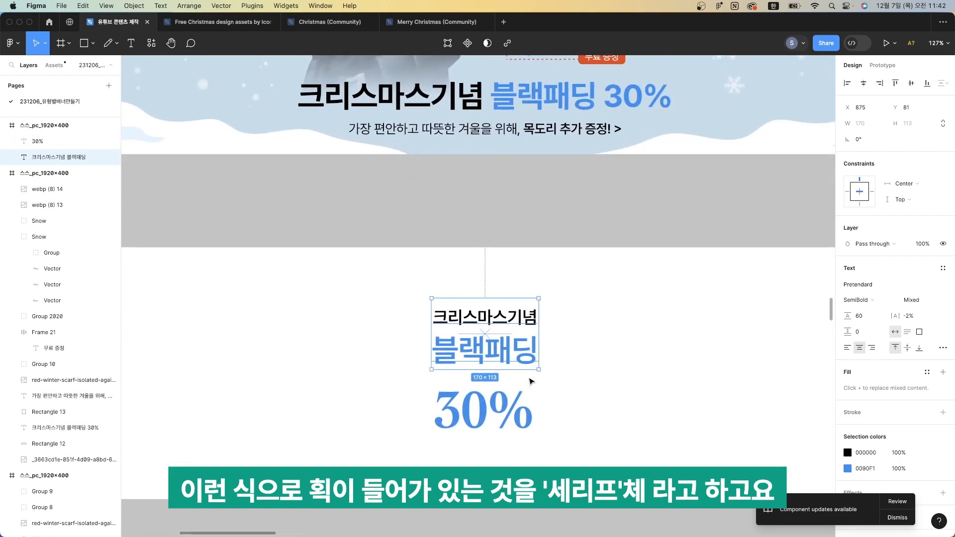
pyautogui.scroll(-5, 531, 381)
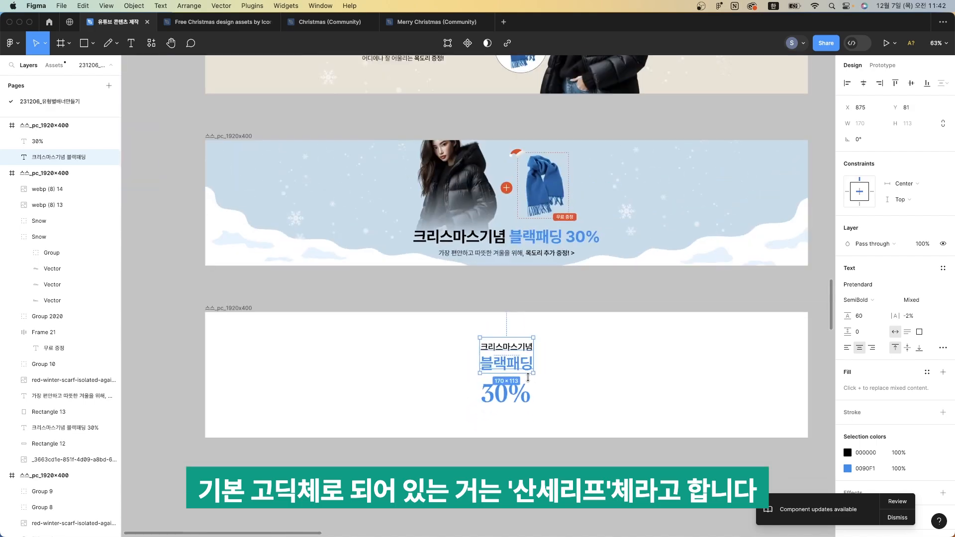
pyautogui.click(571, 375)
pyautogui.scroll(2, 527, 386)
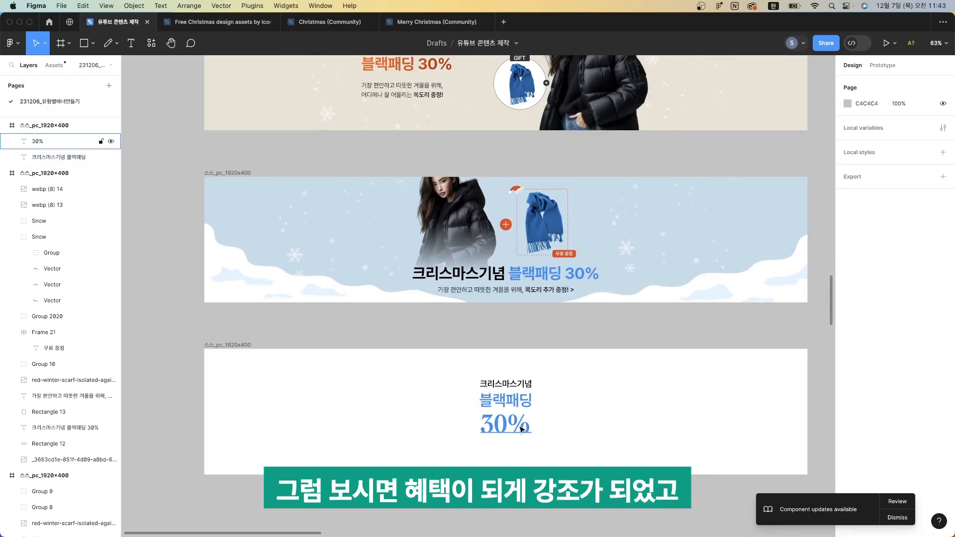
pyautogui.doubleClick(518, 388)
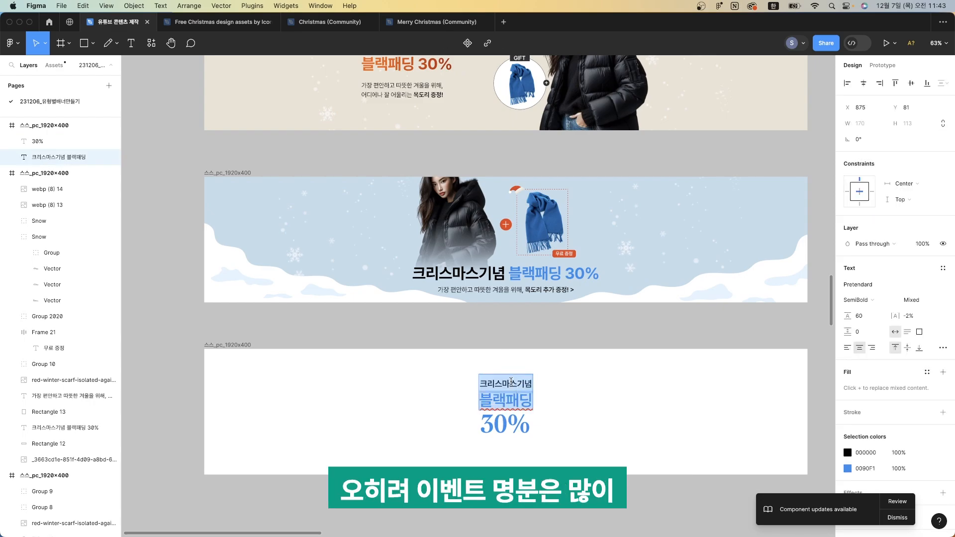
pyautogui.press('Escape')
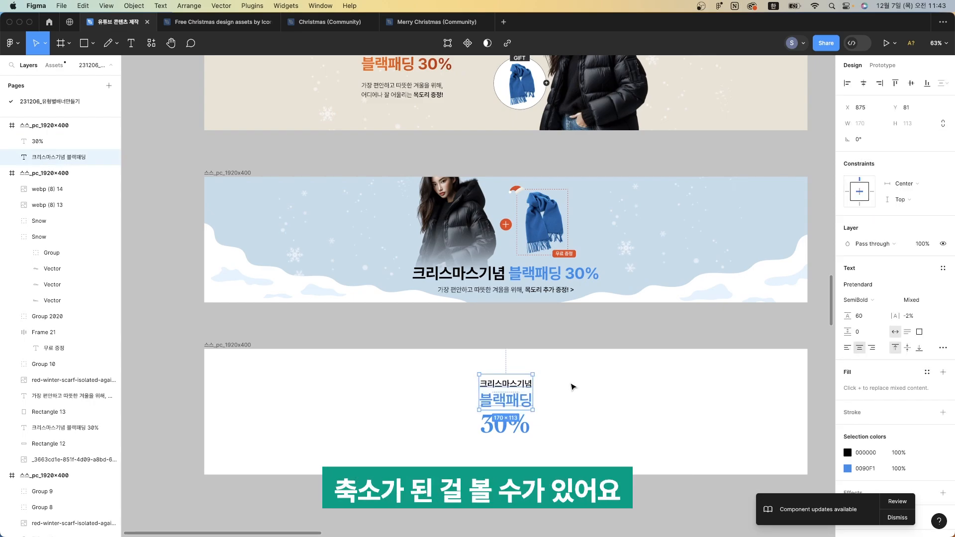
pyautogui.click(573, 387)
pyautogui.scroll(2, 473, 403)
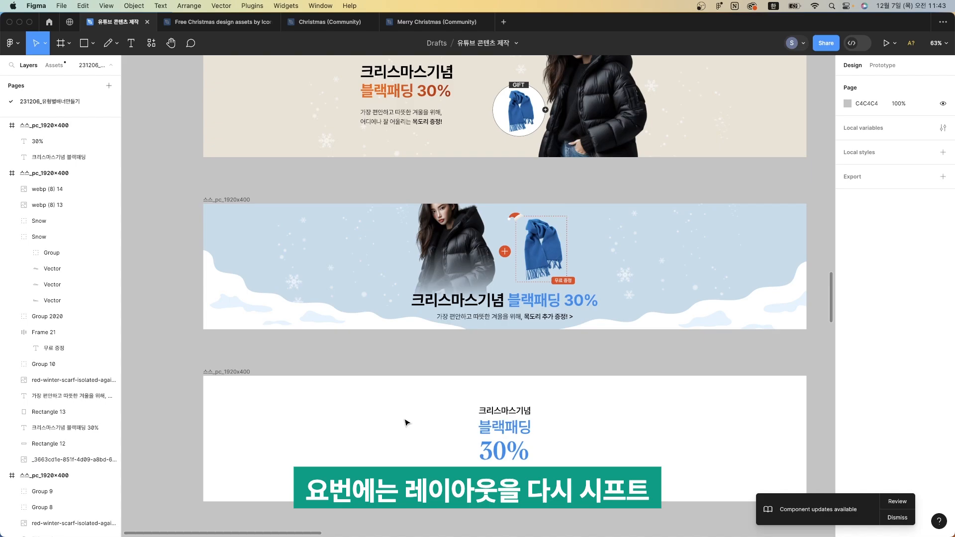
# Show the rulers and guides and copy the padded jacket model and blue scarf images from the light blue banner into the white one
pyautogui.hotkey('shift', 'r')
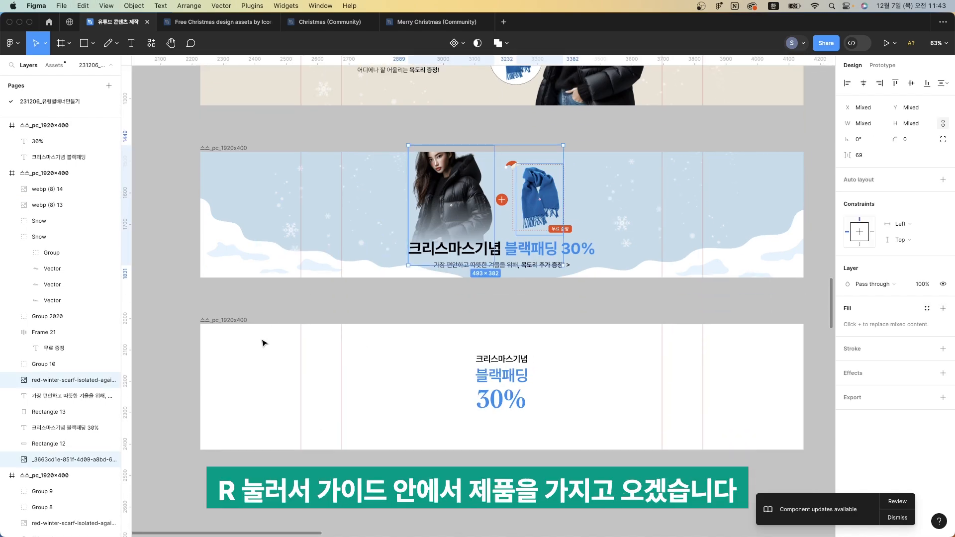
pyautogui.click(243, 328)
pyautogui.press('super+v')
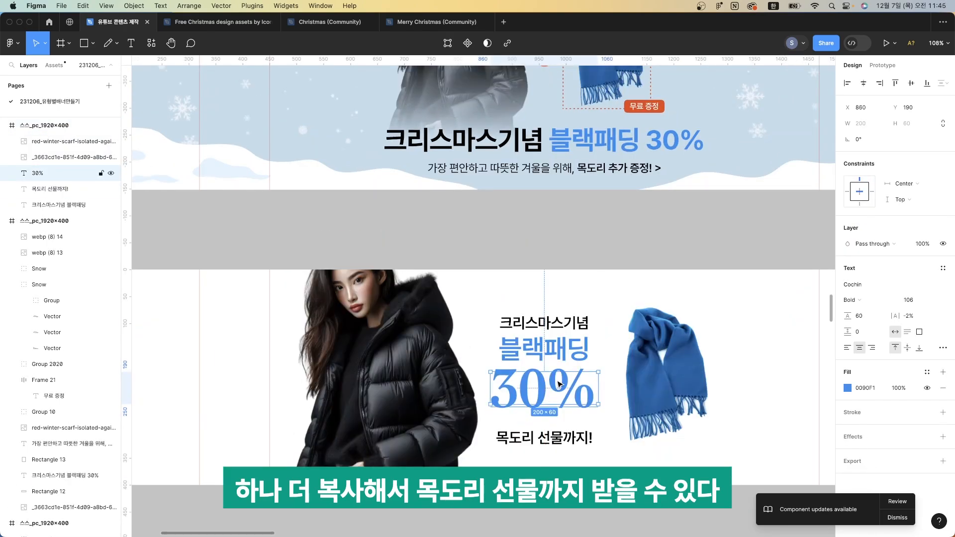
# Place a + on its own line above 목도리 선물까지! in the text below 30%
pyautogui.doubleClick(564, 434)
pyautogui.press('Left')
pyautogui.press('Return')
# Split 크리스마스기념 out of the two-line headline into its own text object above 블랙패딩
pyautogui.doubleClick(537, 347)
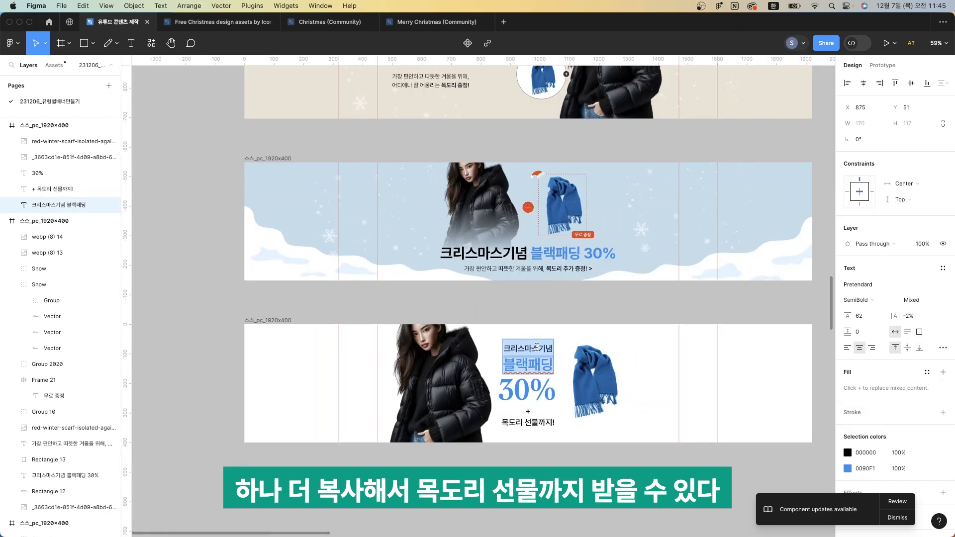
pyautogui.press('Left')
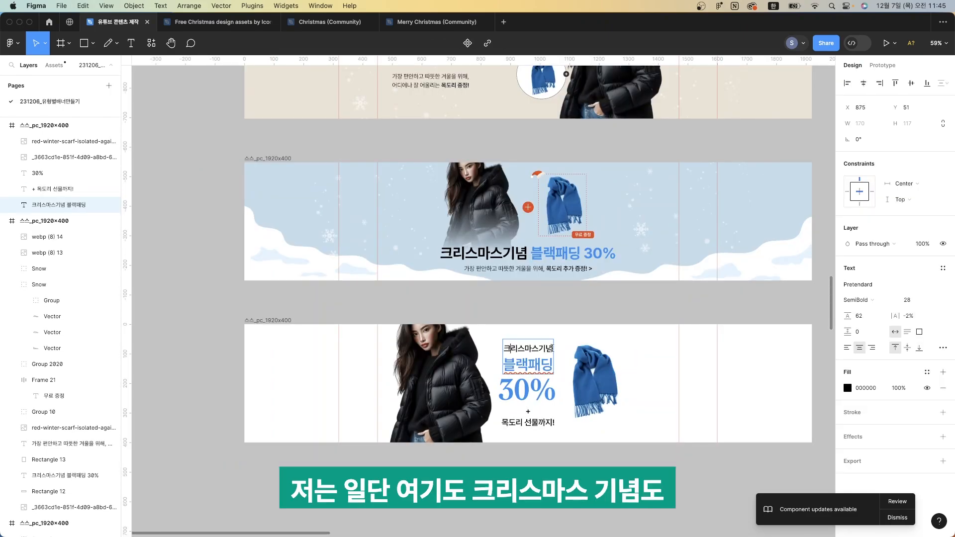
pyautogui.keyDown('shift'); pyautogui.click(552, 348); pyautogui.keyUp('shift')
pyautogui.hotkey('ctrl', 'c')
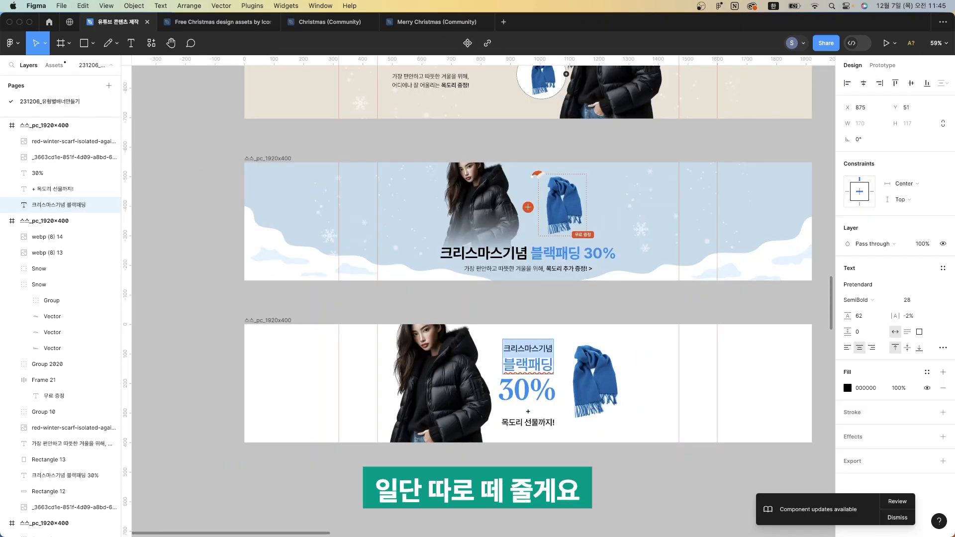
pyautogui.press('BackSpace')
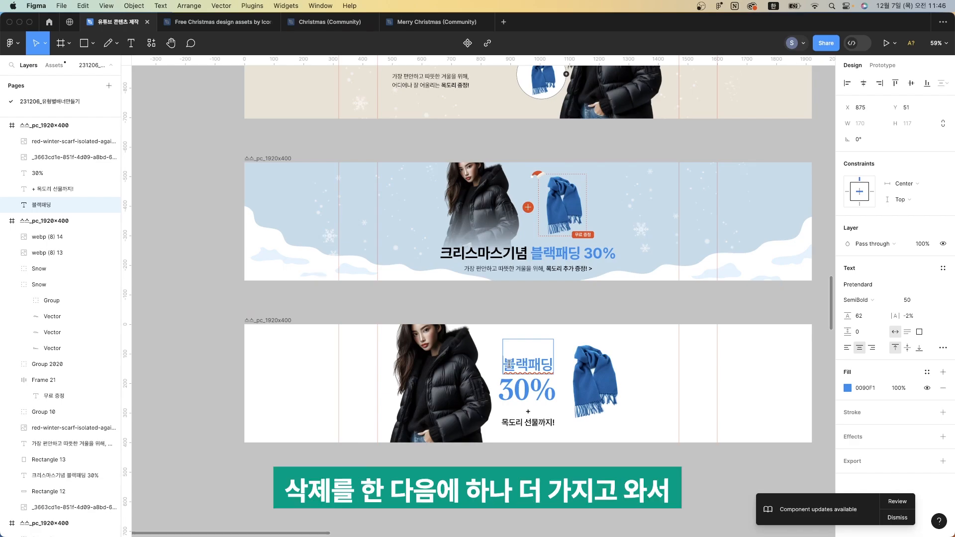
pyautogui.moveTo(509, 365); pyautogui.dragTo(524, 343)
pyautogui.hotkey('ctrl', 'v')
pyautogui.press('Escape')
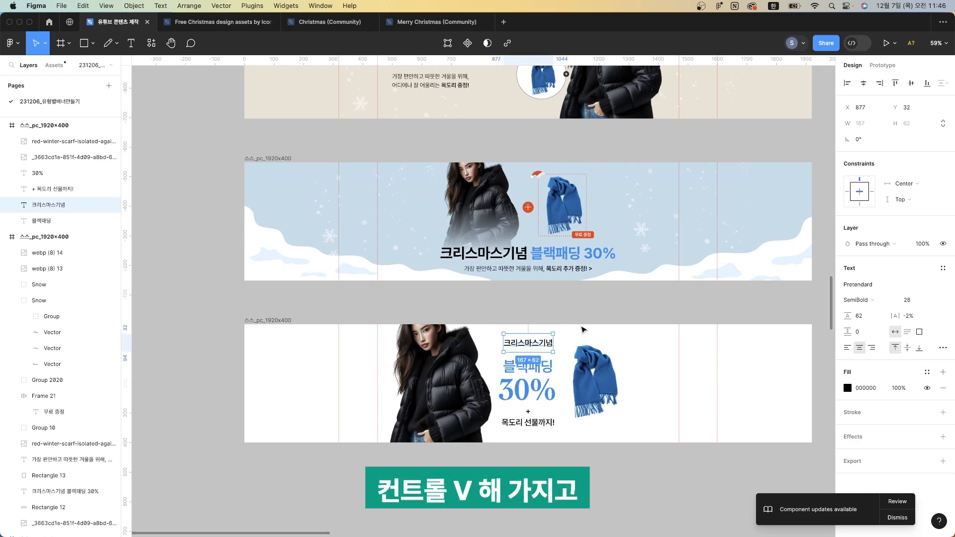
# Move 크리스마스기념 down to Y 52 and set its line height to 42
pyautogui.hotkey('shift', 'Down')
pyautogui.hotkey('shift', 'Down')
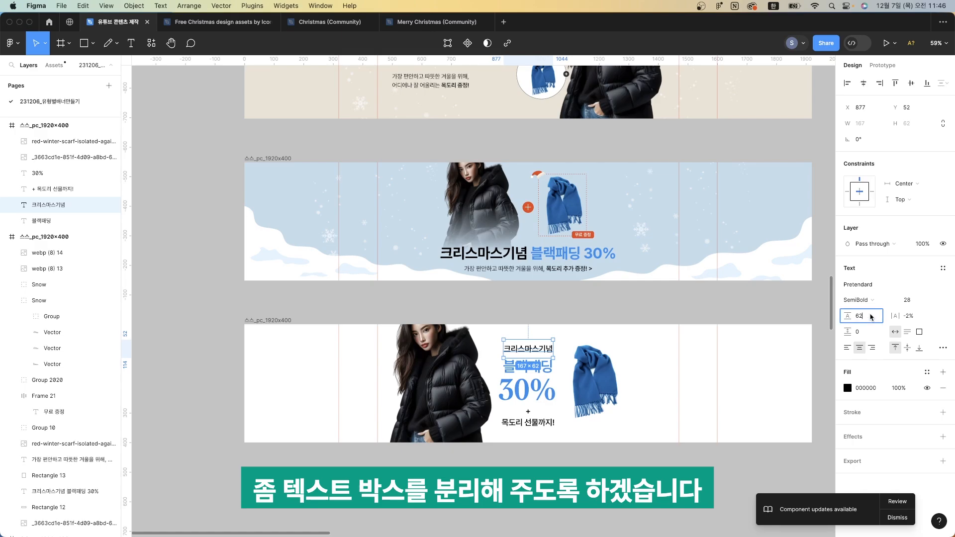
pyautogui.hotkey('shift', 'Down')
pyautogui.hotkey('shift', 'Down')
# Set the font size of the separate 블랙패딩 text in the white banner to 60
pyautogui.click(551, 359)
pyautogui.scroll(-2, 553, 350)
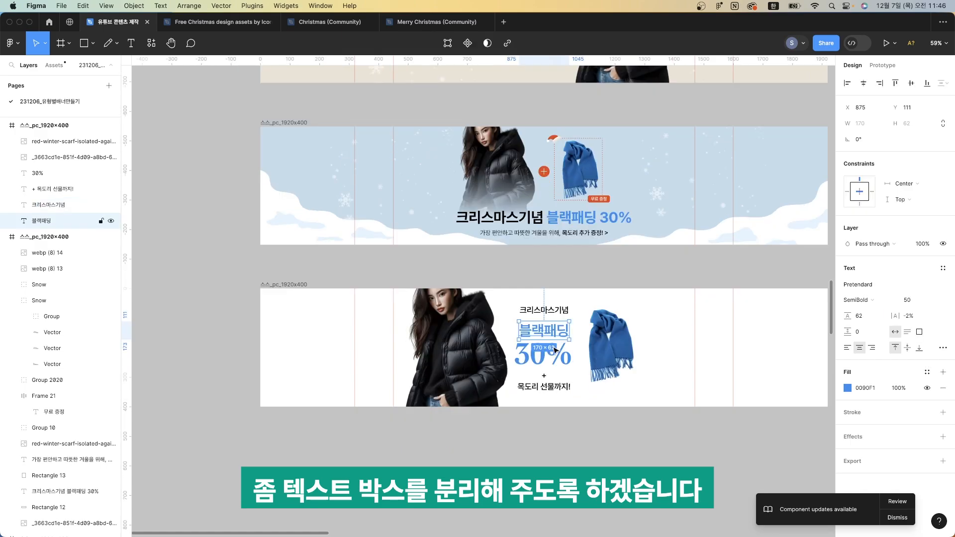
pyautogui.click(907, 300)
pyautogui.write('60')
pyautogui.press('Return')
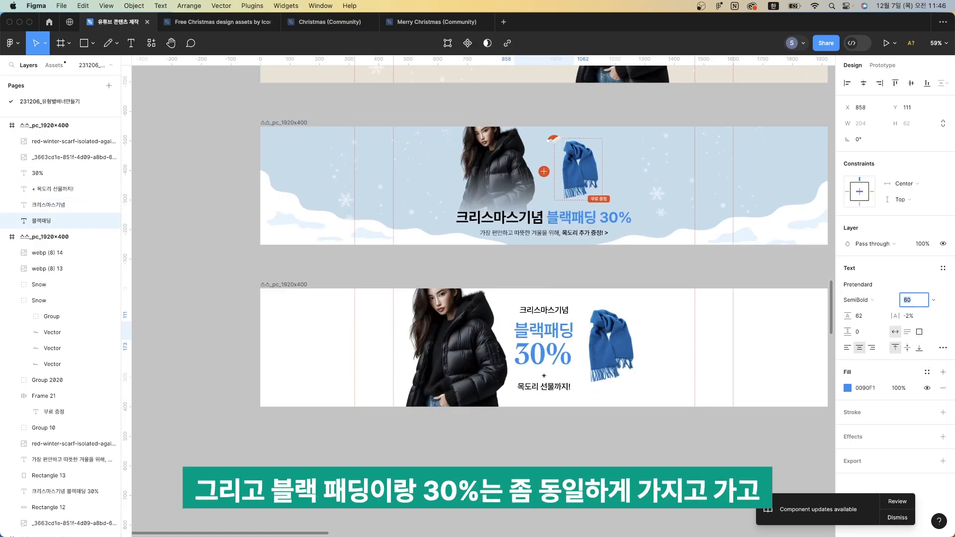
# Set 크리스마스기념 and the + 목도리 선물까지! text to Regular weight at font size 24
pyautogui.scroll(5, 568, 337)
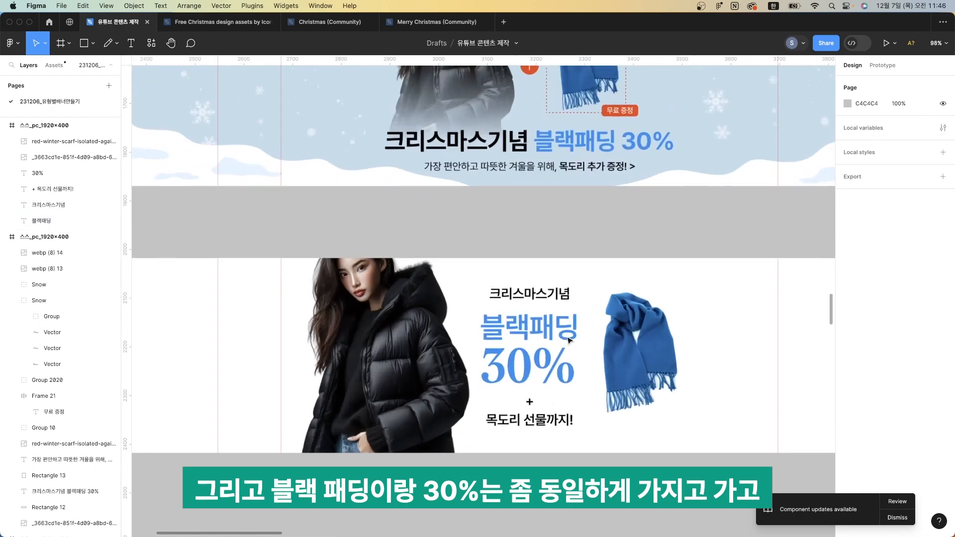
pyautogui.click(529, 293)
pyautogui.click(875, 303)
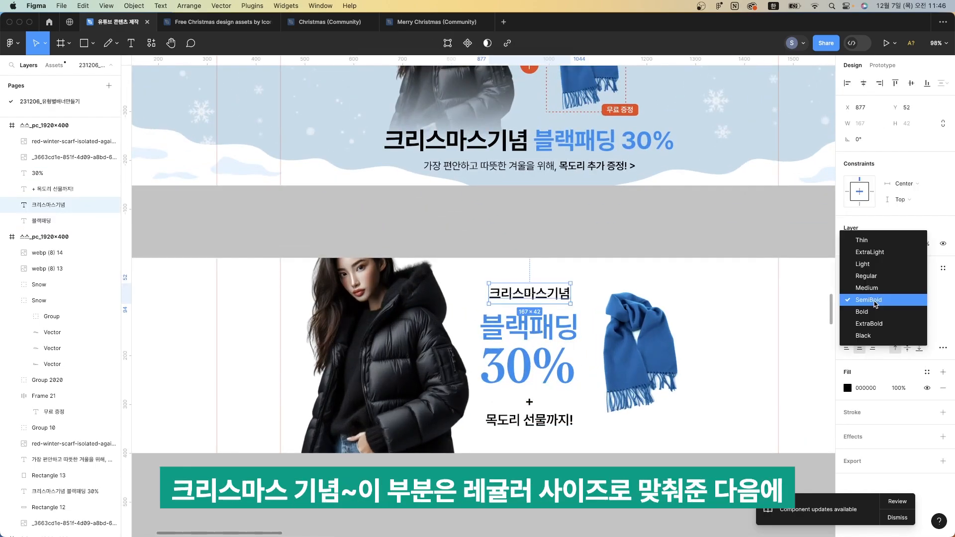
pyautogui.click(877, 277)
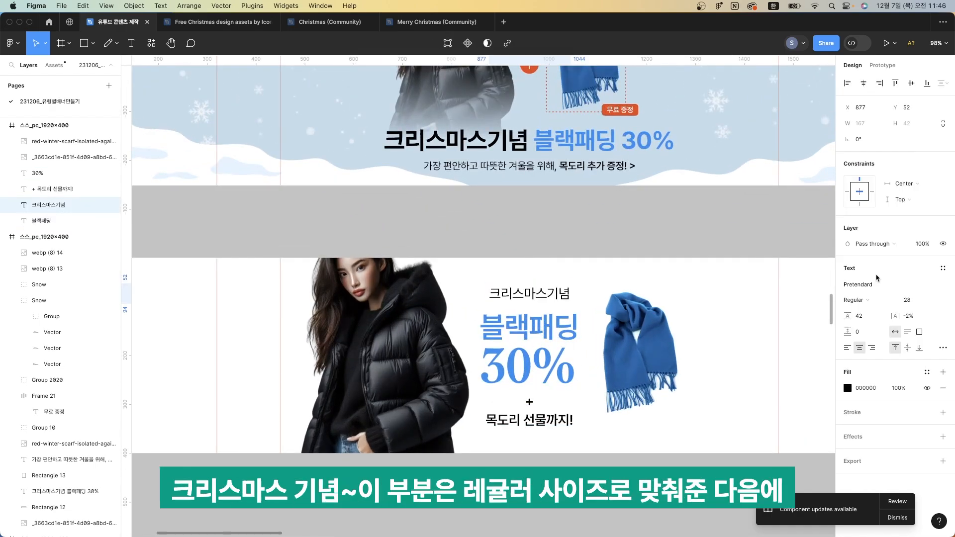
pyautogui.click(927, 305)
pyautogui.write('24')
pyautogui.press('Return')
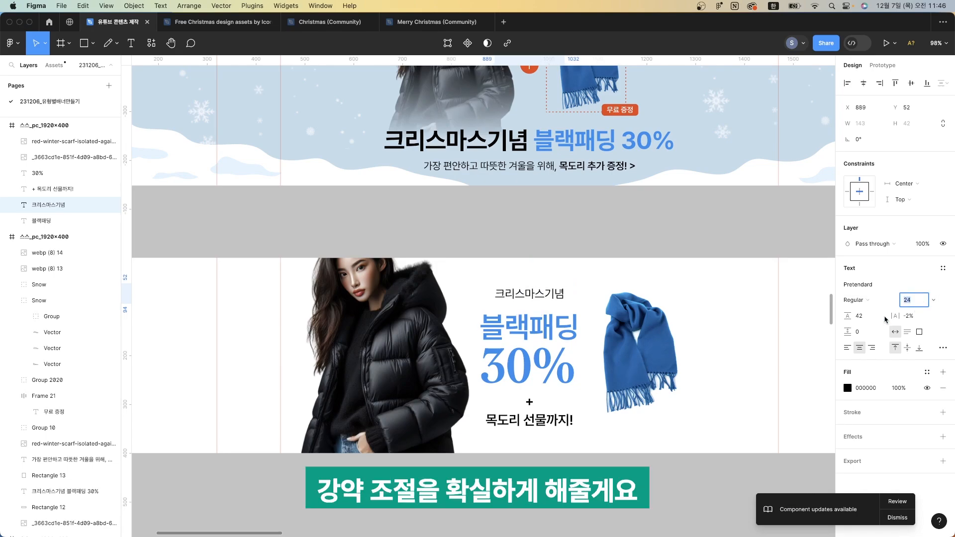
pyautogui.click(544, 418)
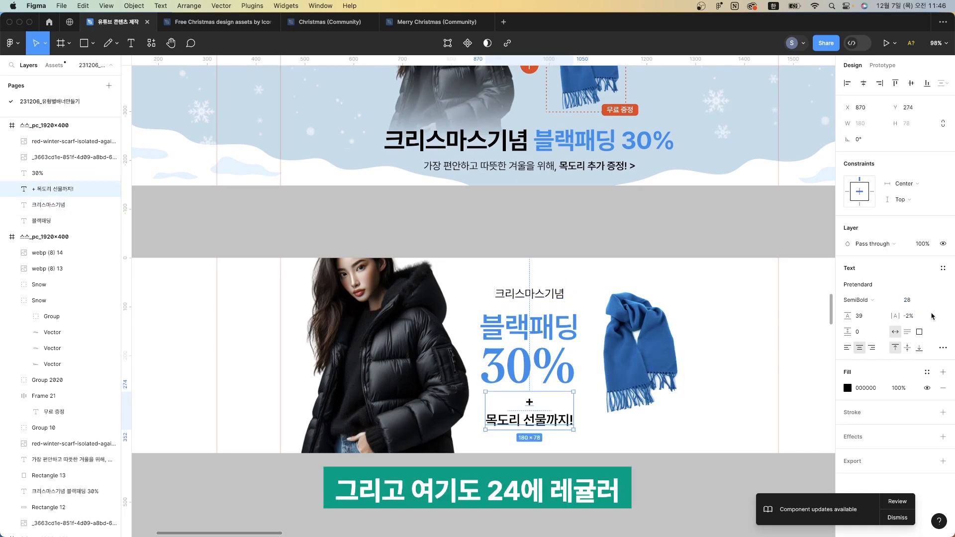
pyautogui.click(610, 448)
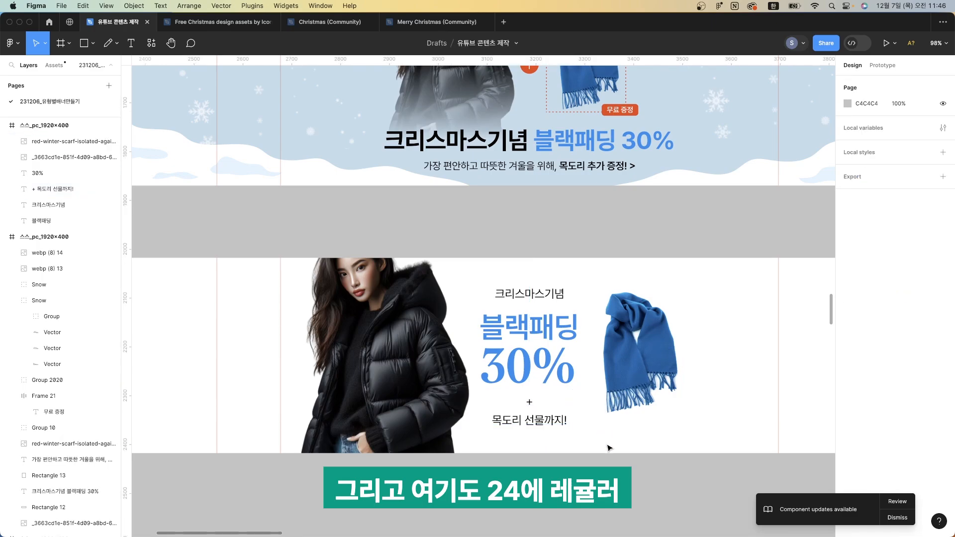
# Wrap 크리스마스기념 in an auto layout frame and give the frame a black 1 px inside stroke
pyautogui.scroll(-2, 609, 448)
pyautogui.scroll(5, 540, 303)
pyautogui.click(546, 339)
pyautogui.hotkey('shift', 'a')
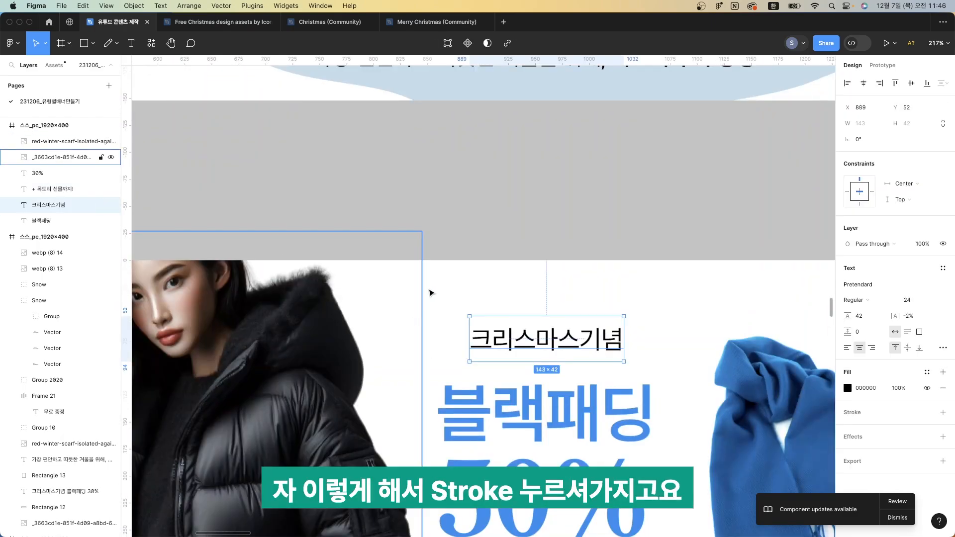
pyautogui.click(942, 441)
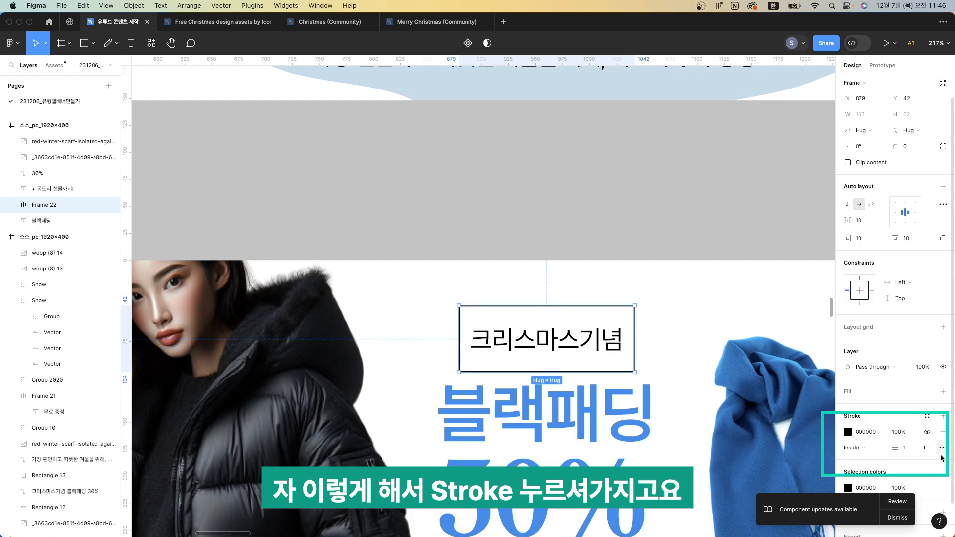
# Try vertical padding of 4 and 10 on the outlined 크리스마스기념 frame and reduce it to 2
pyautogui.click(911, 239)
pyautogui.write('4')
pyautogui.press('Return')
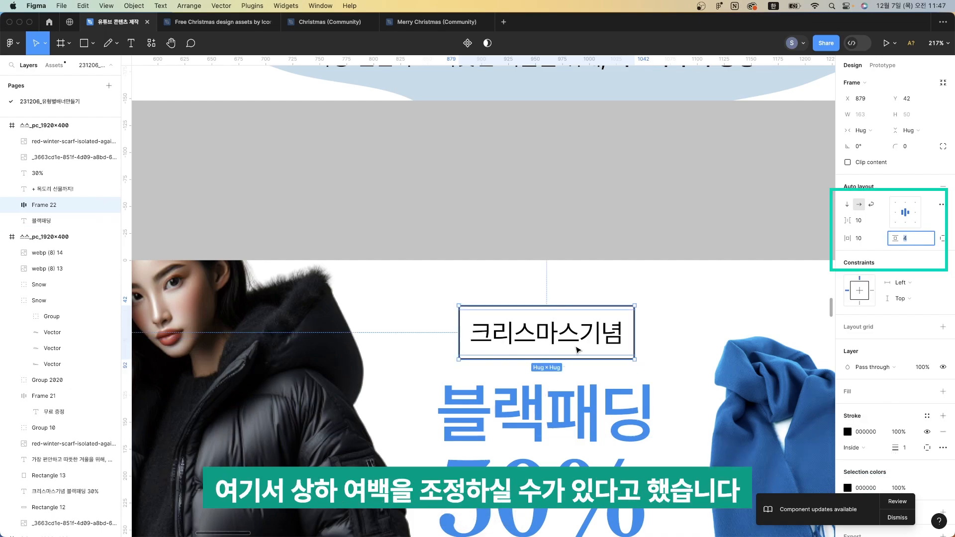
pyautogui.write('10')
pyautogui.press('Return')
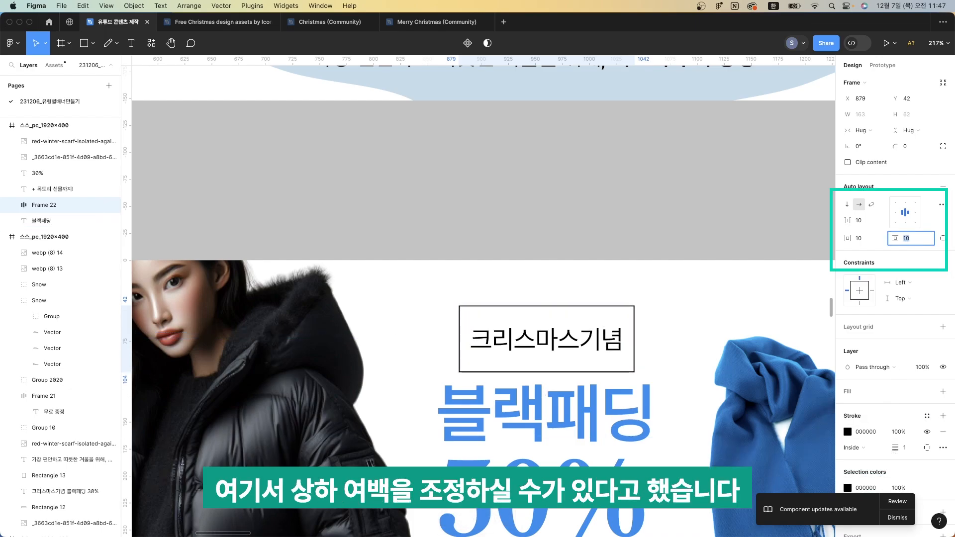
pyautogui.press('Down')
pyautogui.press('Down')
pyautogui.press('Down')
pyautogui.press('Down')
pyautogui.press('Down')
pyautogui.press('Down')
pyautogui.press('Down')
pyautogui.press('Down')
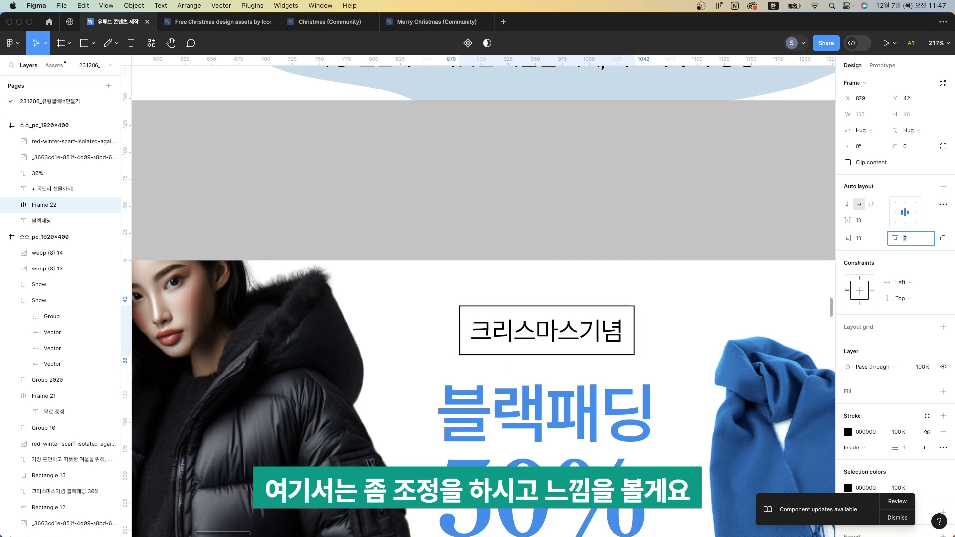
# Reduce the font size of 크리스마스기념 inside the outlined frame to 20
pyautogui.click(547, 303)
pyautogui.scroll(-5, 546, 303)
pyautogui.scroll(2, 563, 398)
pyautogui.click(584, 365)
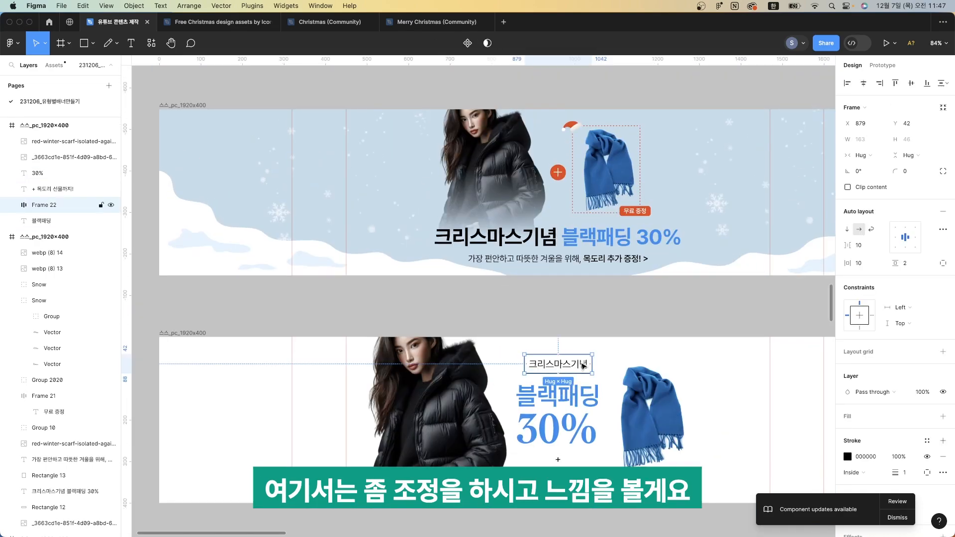
pyautogui.scroll(5, 583, 365)
pyautogui.doubleClick(548, 178)
pyautogui.click(908, 253)
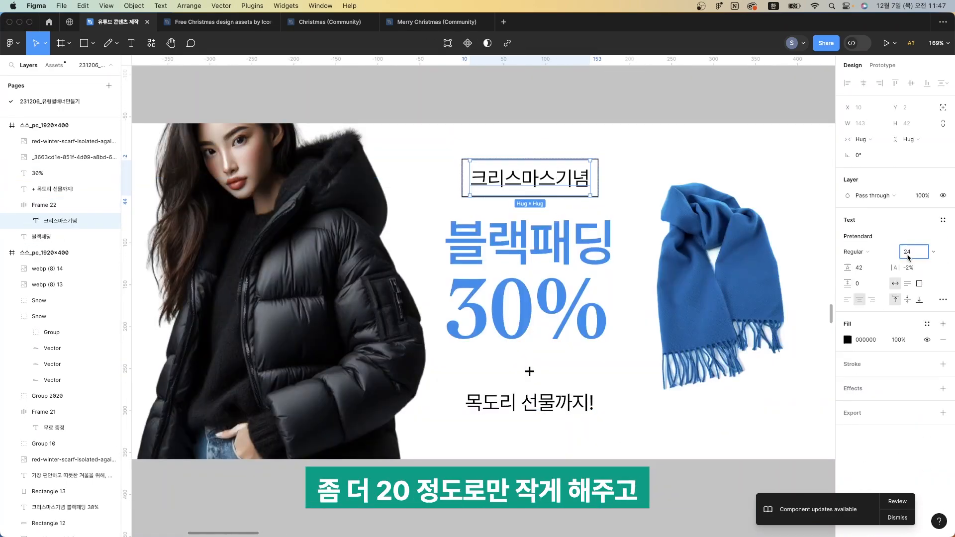
pyautogui.press('Down')
pyautogui.press('Down')
pyautogui.press('Down')
pyautogui.press('Down')
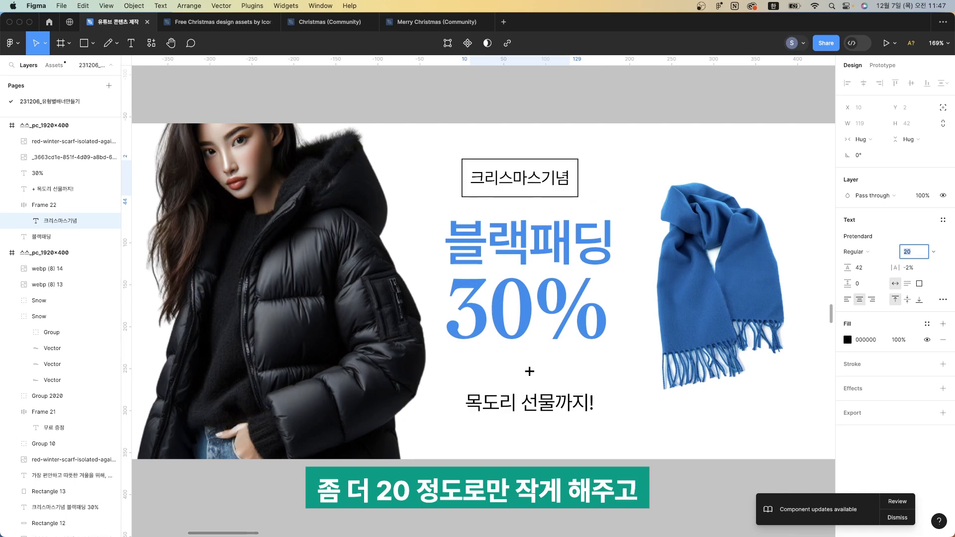
# Set the vertical padding of the outlined 크리스마스기념 frame to 0
pyautogui.scroll(3, 656, 254)
pyautogui.click(577, 242)
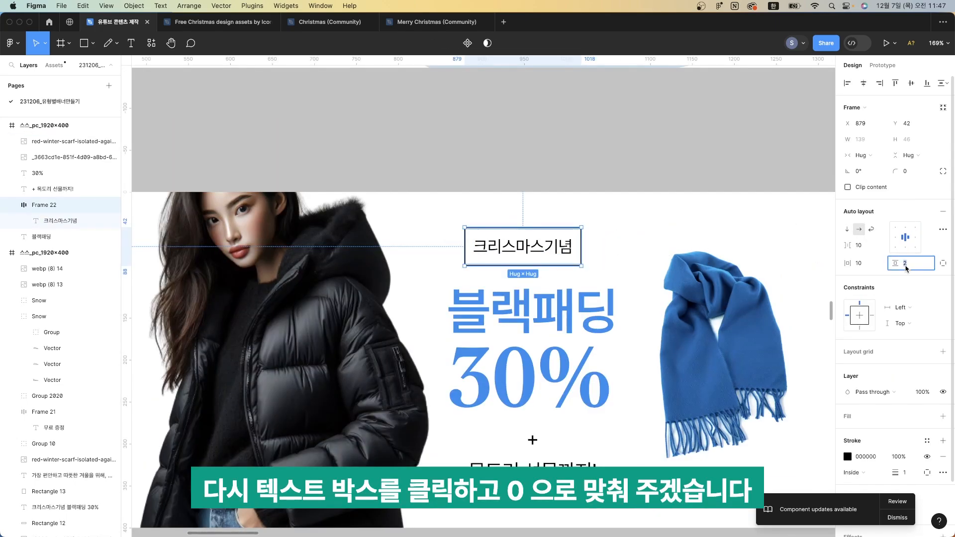
pyautogui.write('0')
pyautogui.press('Return')
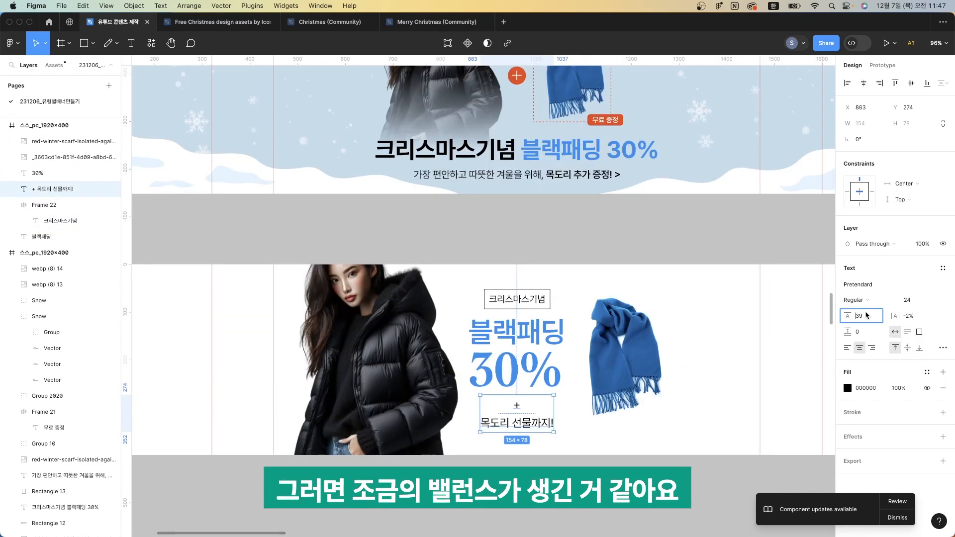
# Nudge 블랙패딩 and 30% down slightly as a pair in the white banner
pyautogui.press('Escape')
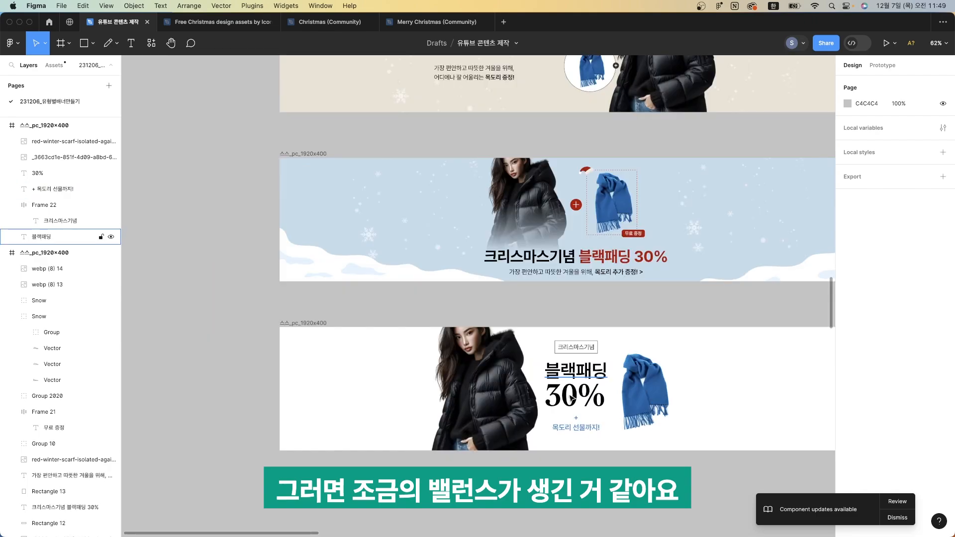
pyautogui.click(508, 381)
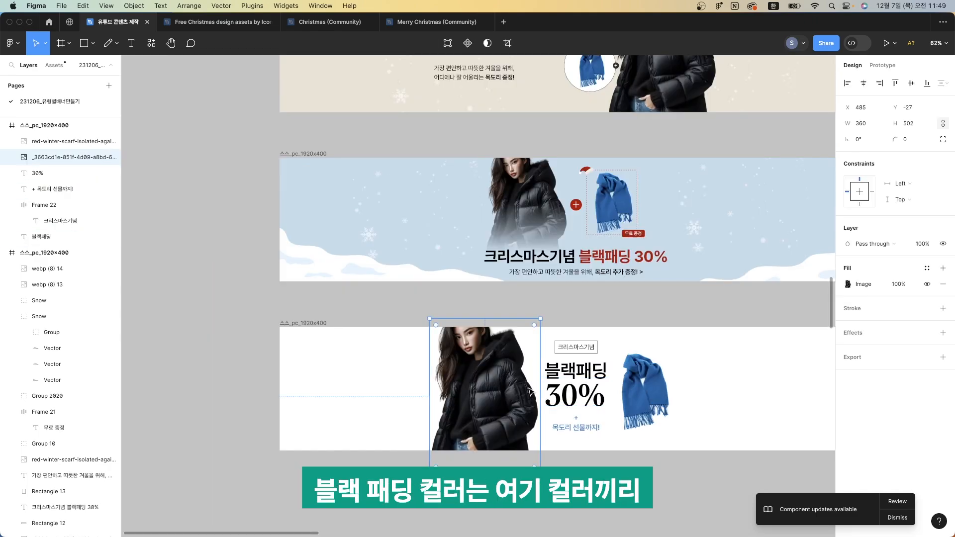
pyautogui.click(564, 412)
pyautogui.click(570, 440)
pyautogui.hscroll(2, 572, 438)
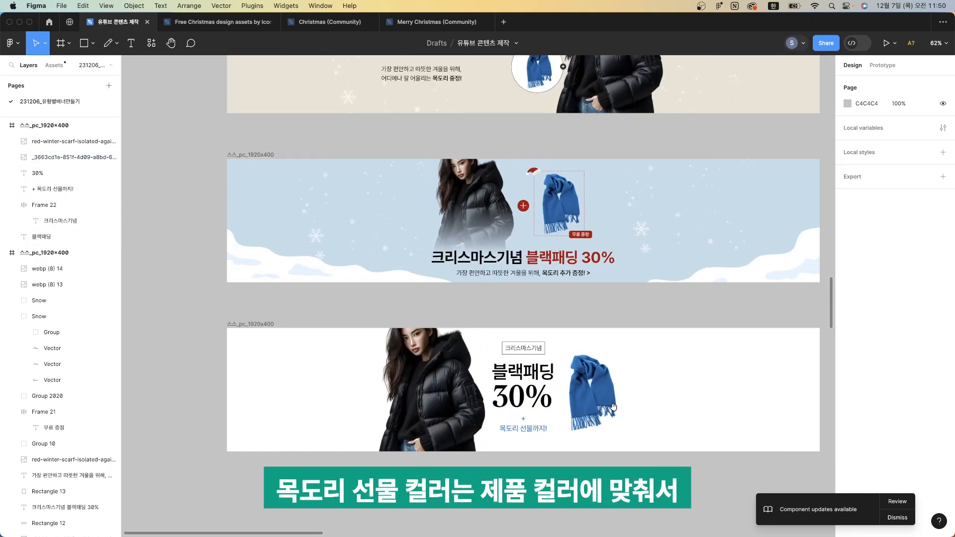
pyautogui.scroll(-1, 617, 420)
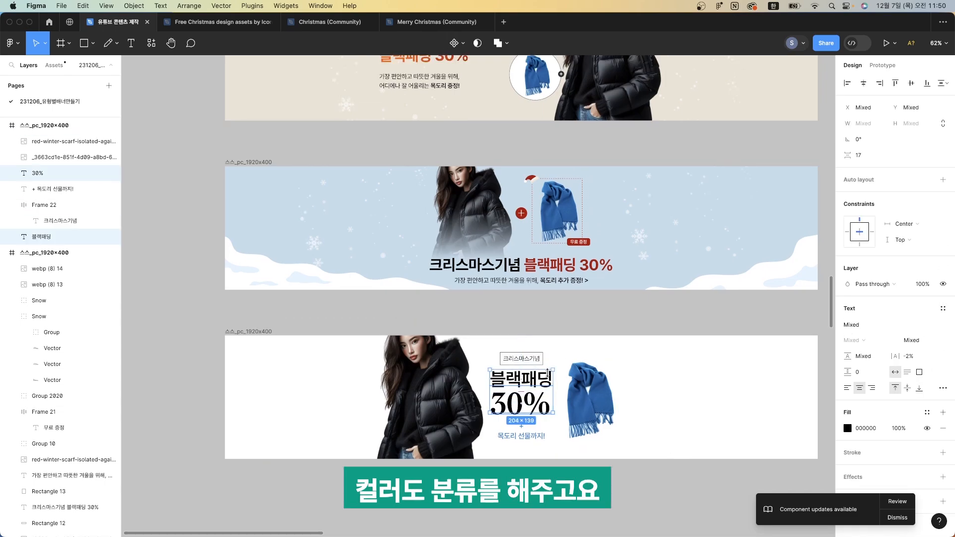
pyautogui.hotkey('shift', 'Down')
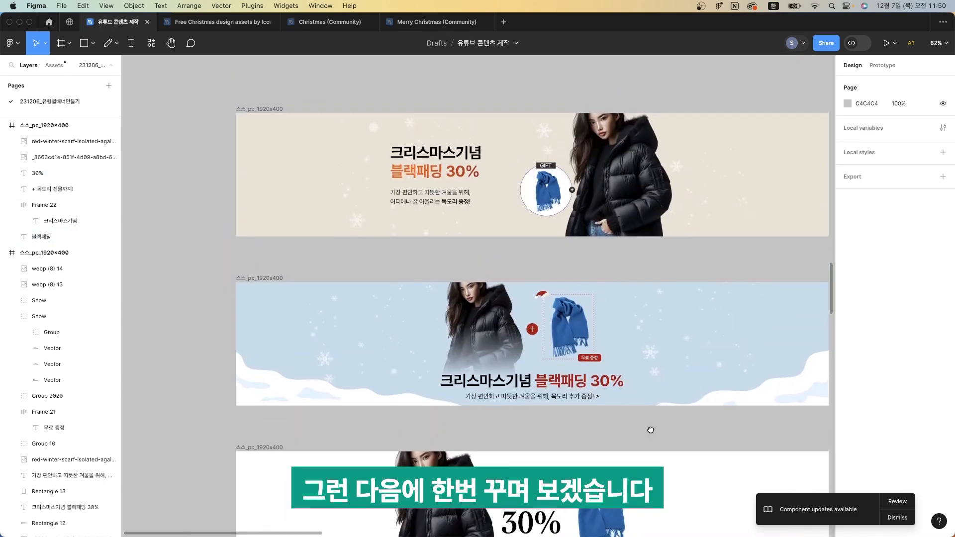
# Open the Christmas png file with vintage cut-outs from the Community's christmas search results
pyautogui.scroll(-5, 647, 398)
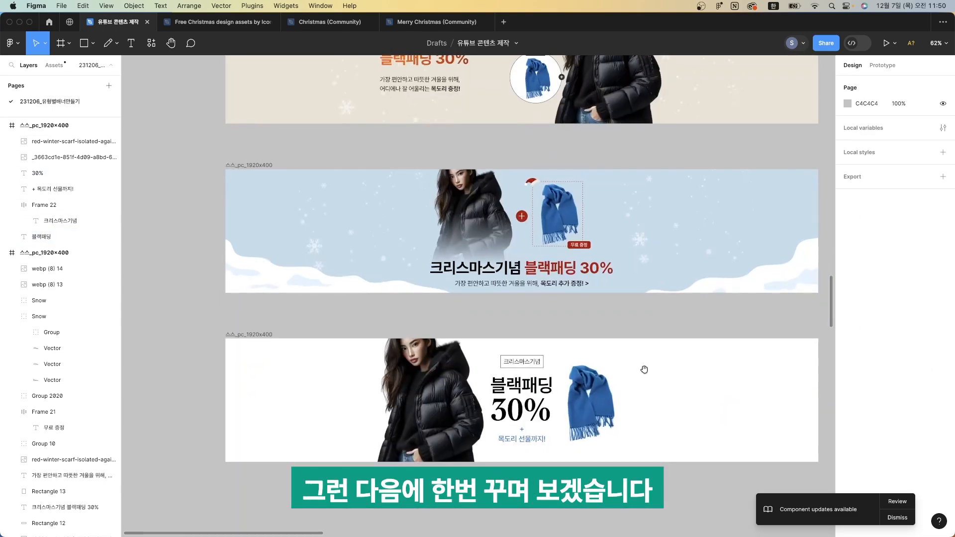
pyautogui.scroll(2, 652, 400)
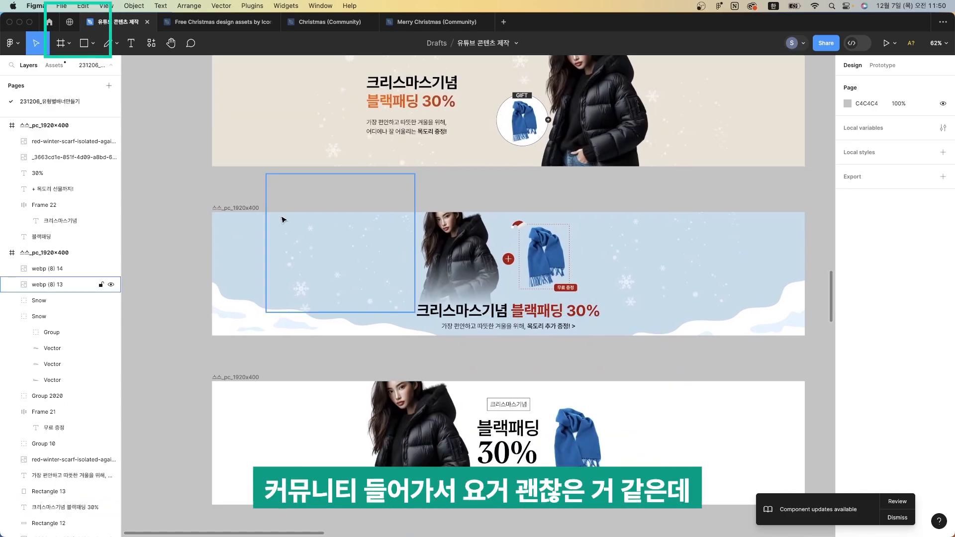
pyautogui.click(70, 22)
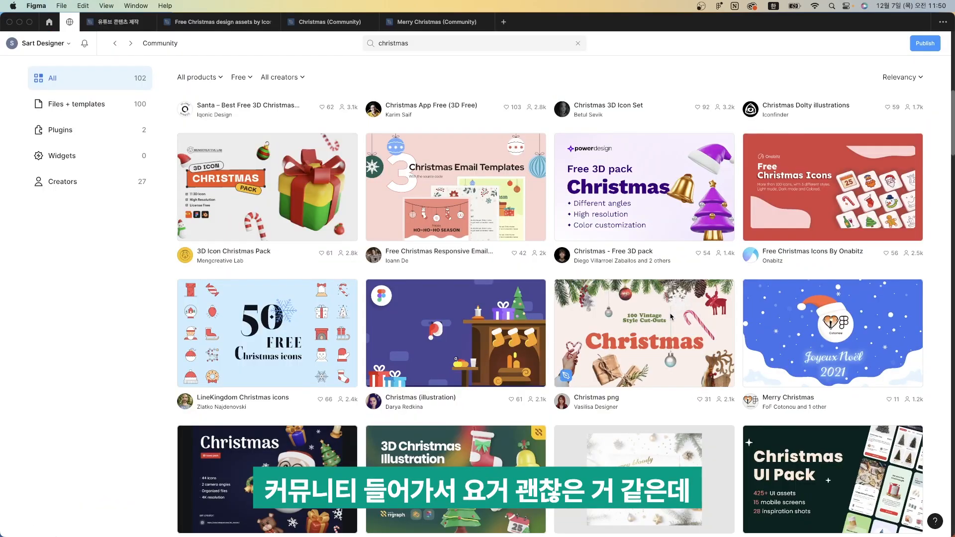
pyautogui.scroll(-3, 645, 195)
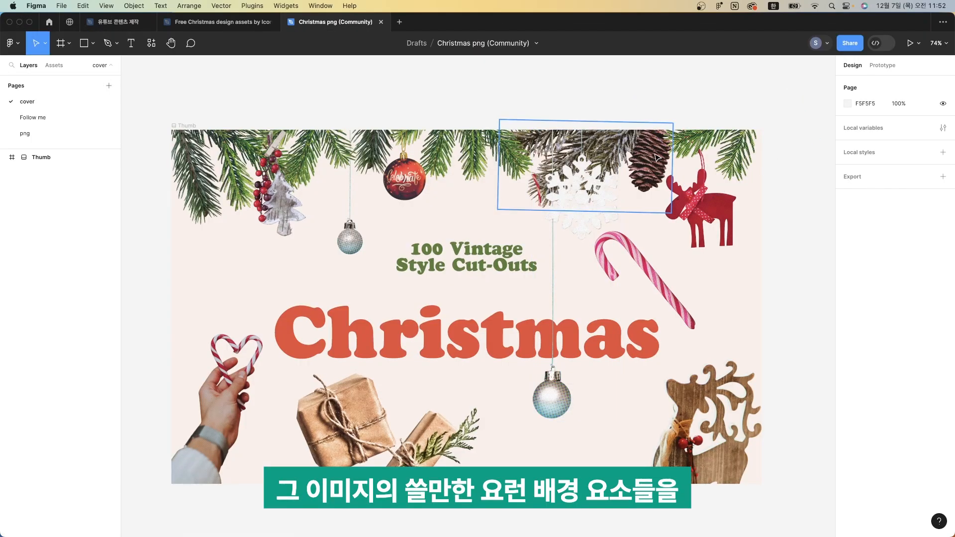
# Copy the pine branches, pine cones, snowflake, baubles, berries, candy cane and gift boxes from the Christmas png cover
pyautogui.click(667, 158)
pyautogui.keyDown('shift'); pyautogui.click(729, 149); pyautogui.keyUp('shift')
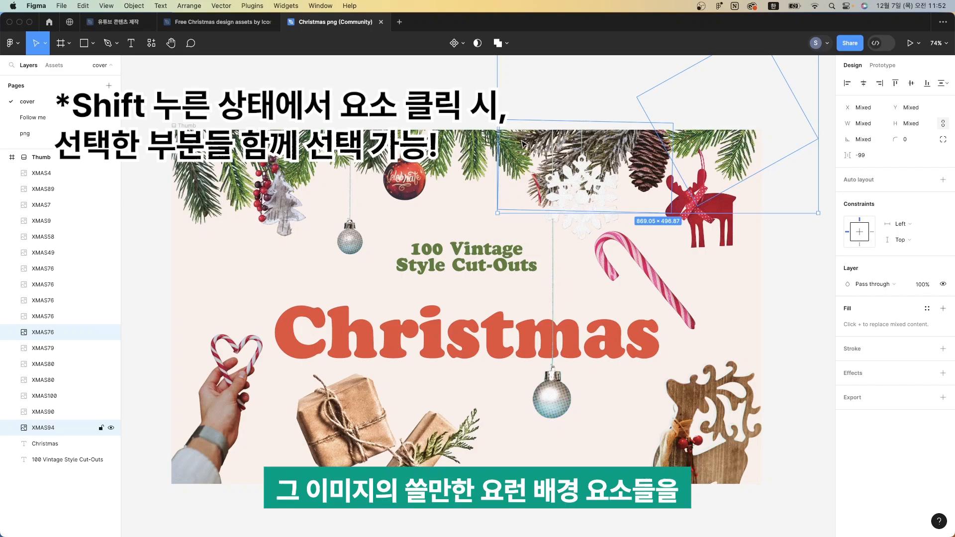
pyautogui.keyDown('shift'); pyautogui.click(457, 156); pyautogui.keyUp('shift')
pyautogui.keyDown('shift'); pyautogui.click(407, 172); pyautogui.keyUp('shift')
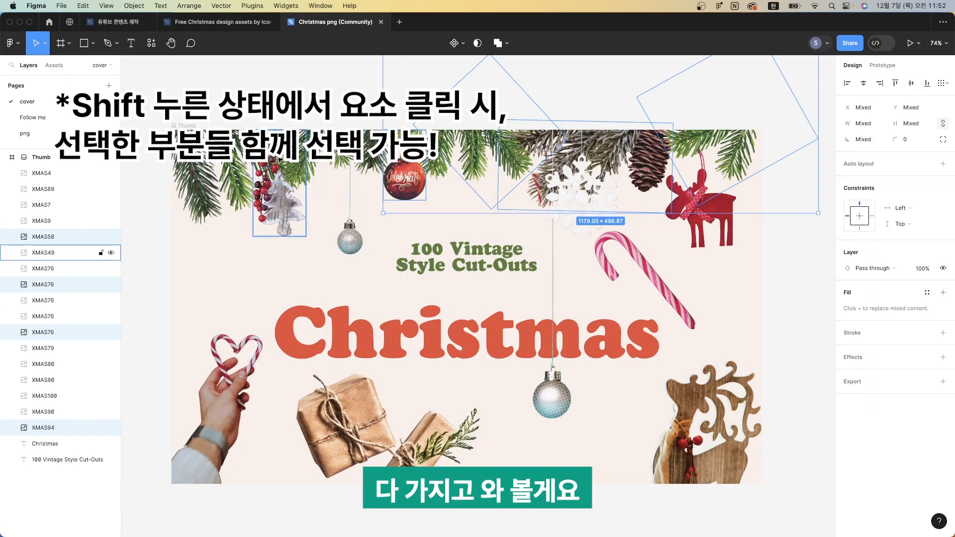
pyautogui.keyDown('shift'); pyautogui.click(667, 311); pyautogui.keyUp('shift')
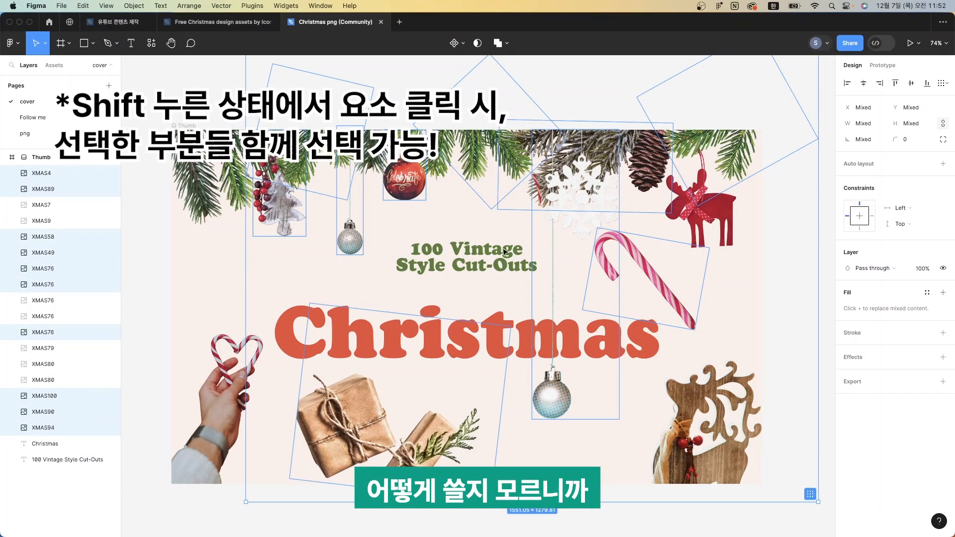
pyautogui.hotkey('ctrl', 'c')
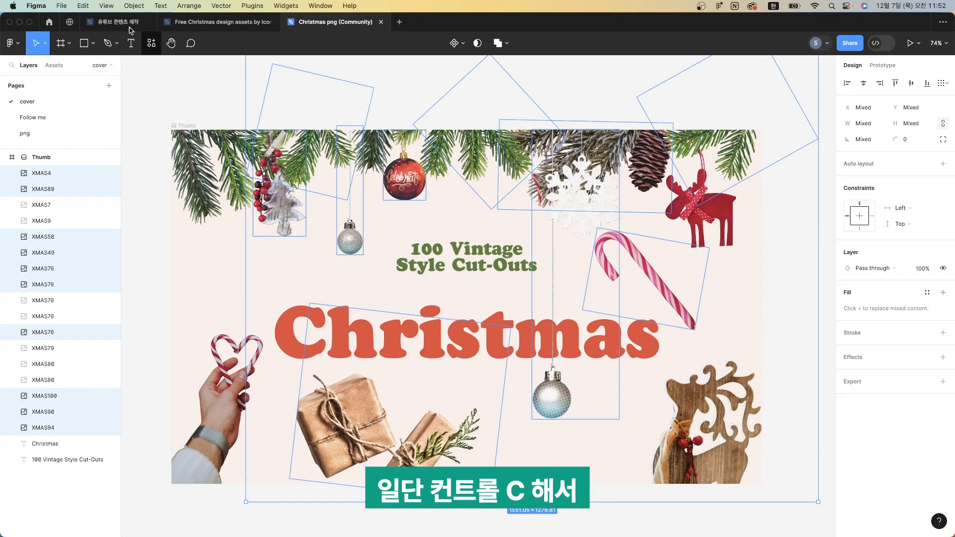
# Paste the Christmas cut-outs into the banner file and shrink them to about 731 × 603 below the white banner
pyautogui.click(118, 22)
pyautogui.scroll(-3, 442, 283)
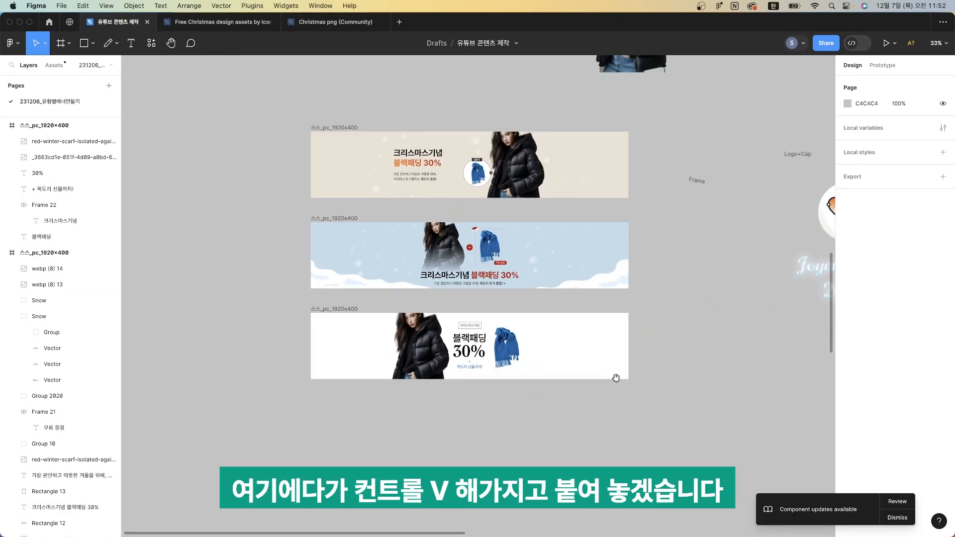
pyautogui.hscroll(-5, 616, 378)
pyautogui.scroll(-1, 616, 378)
pyautogui.hotkey('ctrl', 'v')
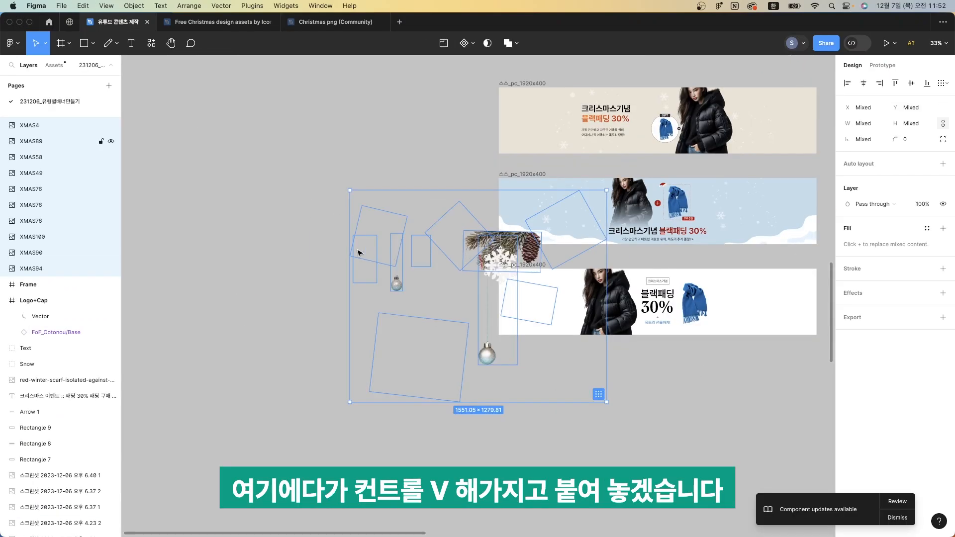
pyautogui.moveTo(488, 354); pyautogui.dragTo(360, 460)
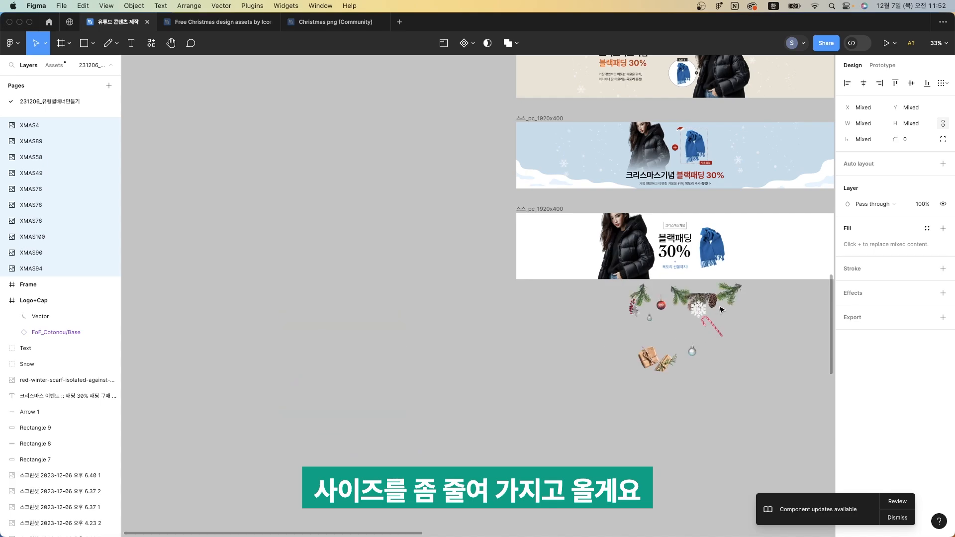
pyautogui.hscroll(5, 723, 311)
pyautogui.scroll(1, 723, 311)
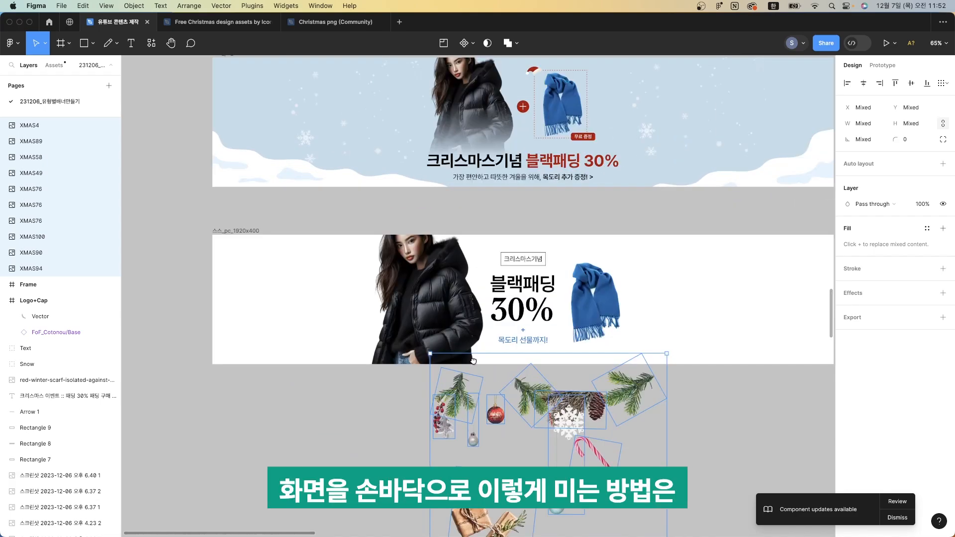
pyautogui.hscroll(-5, 437, 256)
pyautogui.scroll(4, 437, 256)
pyautogui.moveTo(501, 218); pyautogui.dragTo(290, 389)
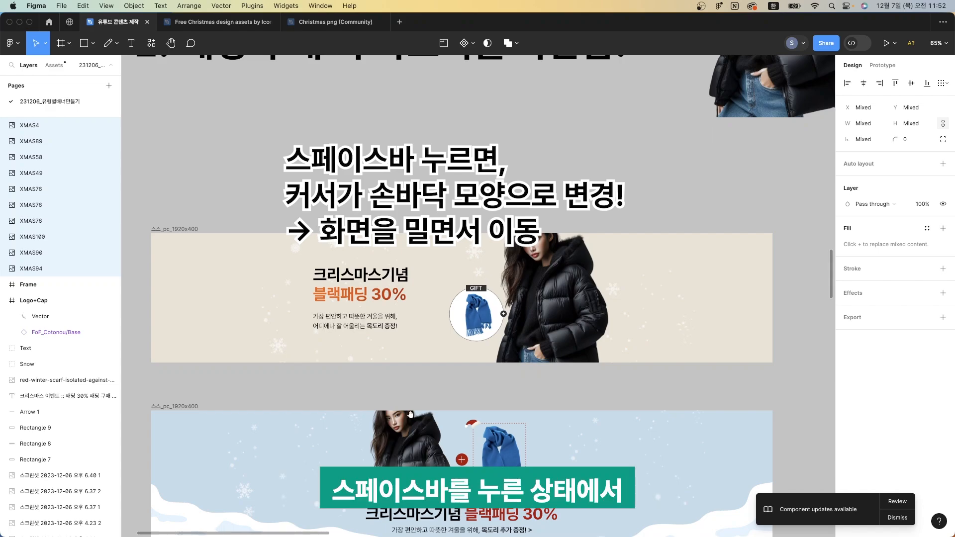
pyautogui.moveTo(522, 466); pyautogui.dragTo(422, 308)
pyautogui.moveTo(338, 409); pyautogui.dragTo(463, 216)
pyautogui.moveTo(591, 334); pyautogui.dragTo(388, 226)
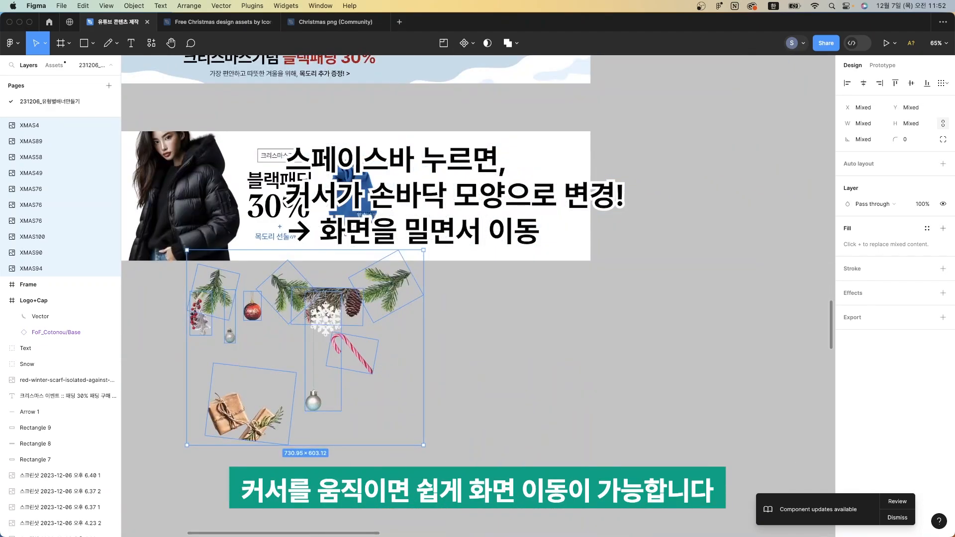
pyautogui.moveTo(403, 168); pyautogui.dragTo(409, 266)
# Place a pine branch of about 159 × 177 at the white banner's upper edge above the scarf
pyautogui.moveTo(336, 310); pyautogui.dragTo(554, 297)
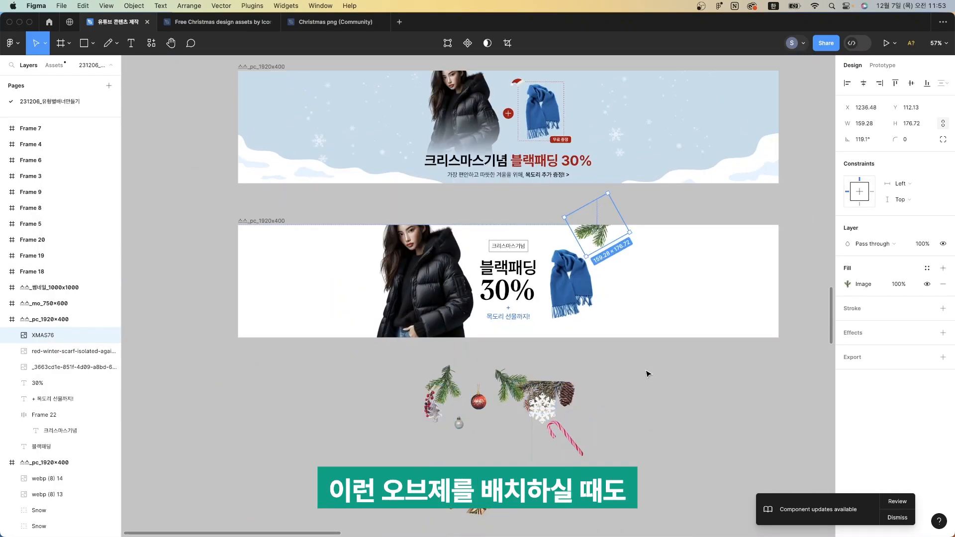
pyautogui.press('Escape')
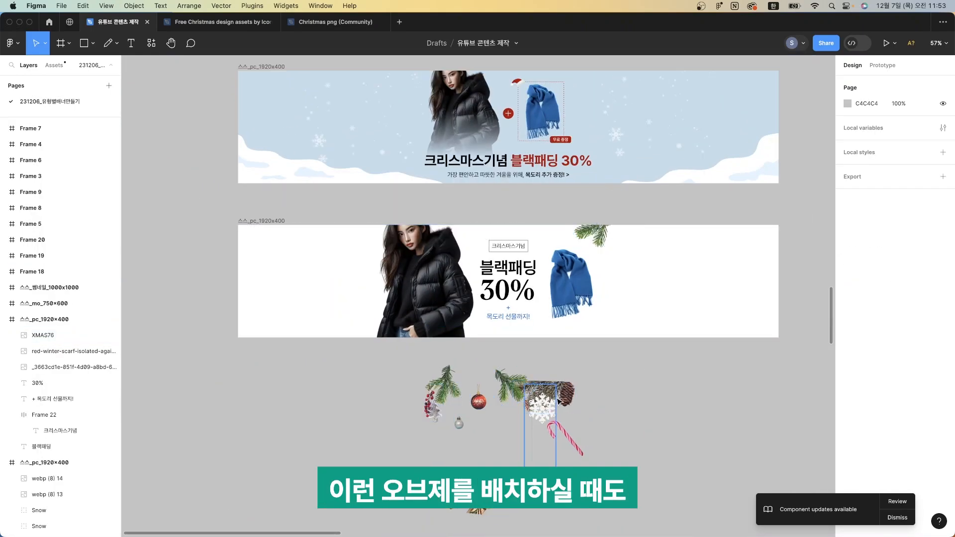
pyautogui.click(558, 401)
pyautogui.click(596, 210)
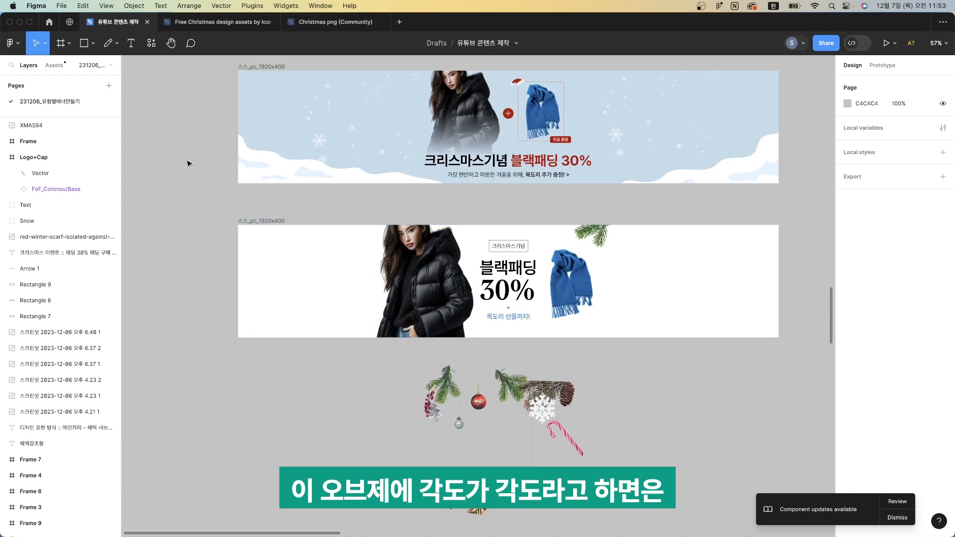
# Sketch pencil direction lines from the pine branch toward the headline and scarf, and undo them
pyautogui.press('p')
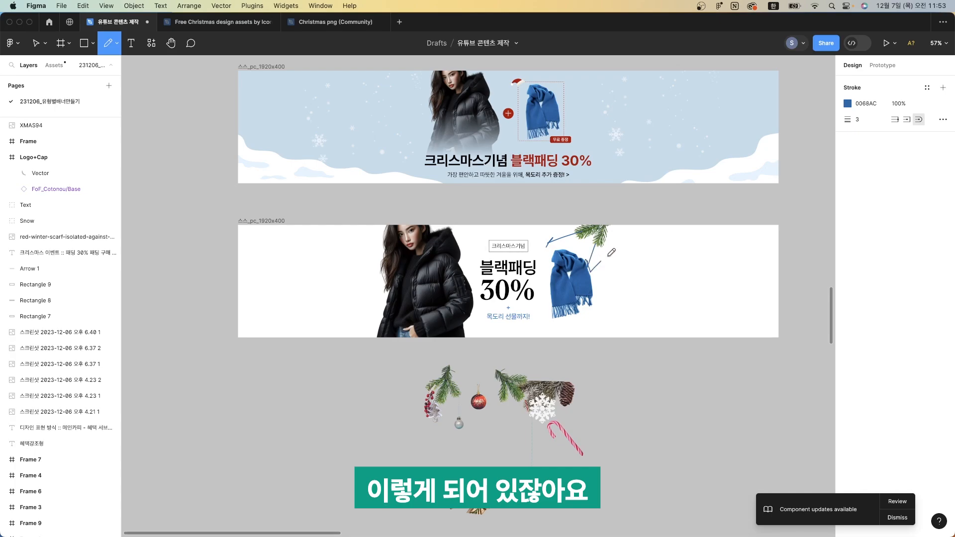
pyautogui.press('super+z')
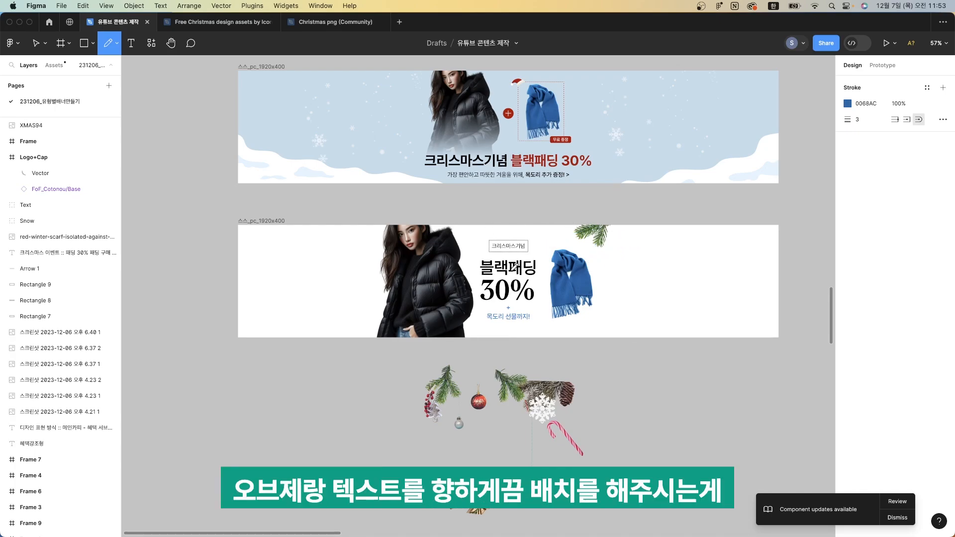
pyautogui.click(117, 43)
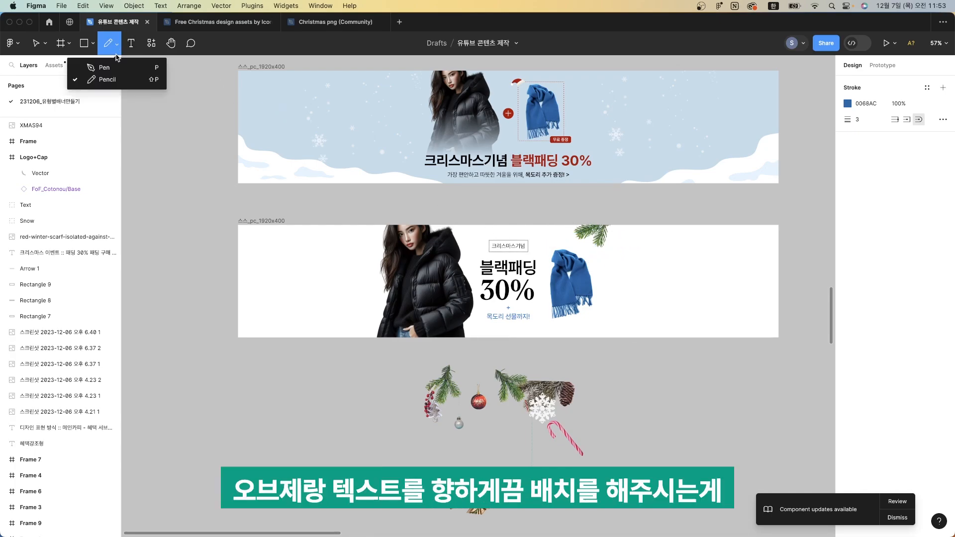
pyautogui.click(36, 43)
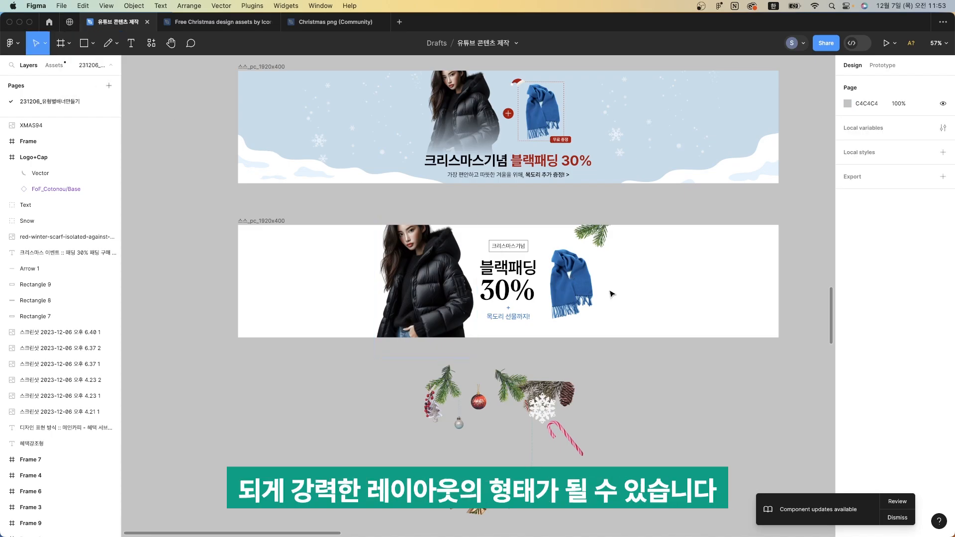
# Move the pine cone branch, at about 61 × 119, to the white banner's upper edge between the model and 크리스마스기념
pyautogui.click(444, 396)
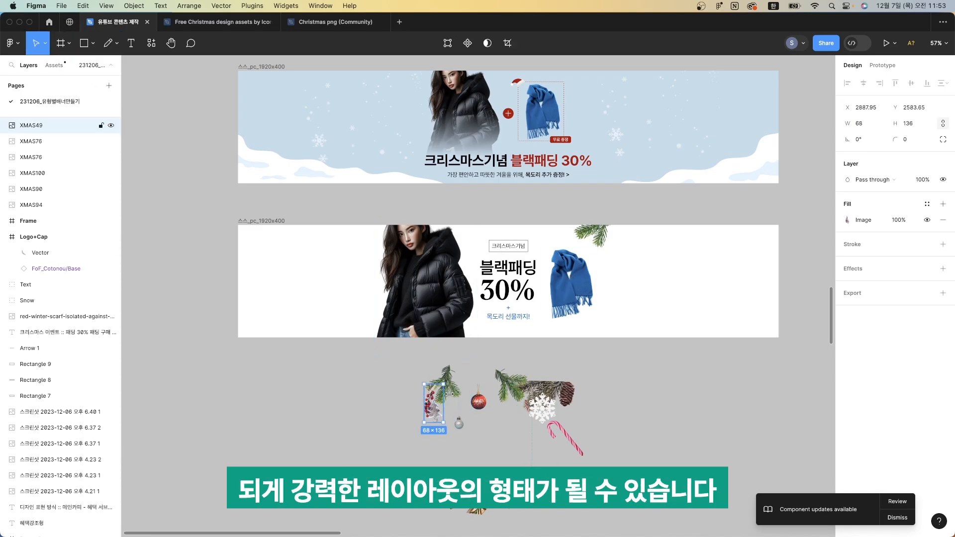
pyautogui.click(589, 386)
pyautogui.moveTo(575, 400); pyautogui.dragTo(526, 240)
pyautogui.scroll(5, 546, 231)
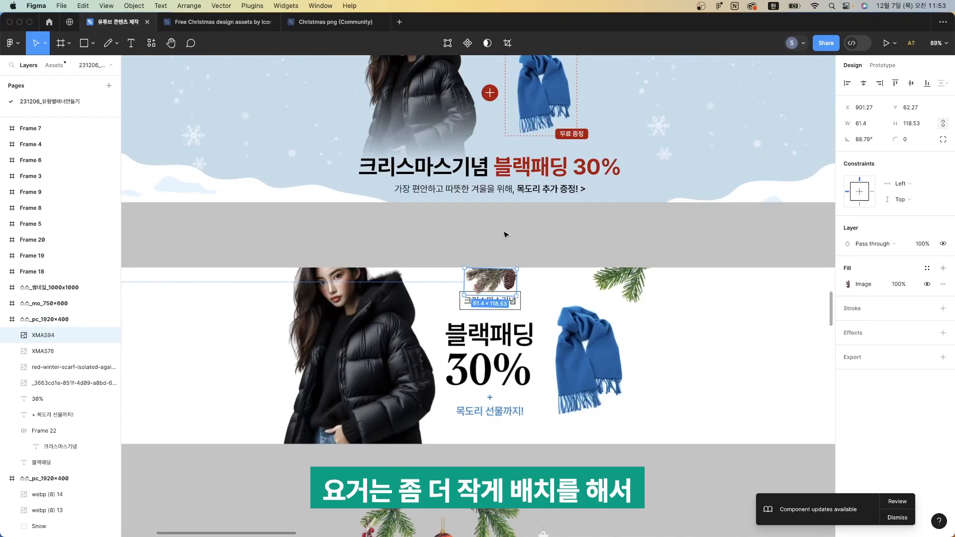
pyautogui.moveTo(499, 285); pyautogui.dragTo(449, 275)
pyautogui.click(501, 243)
# Try a small candy cane of about 96 × 70 below the scarf and move it back out of the white banner
pyautogui.scroll(-1, 485, 254)
pyautogui.scroll(-3, 485, 258)
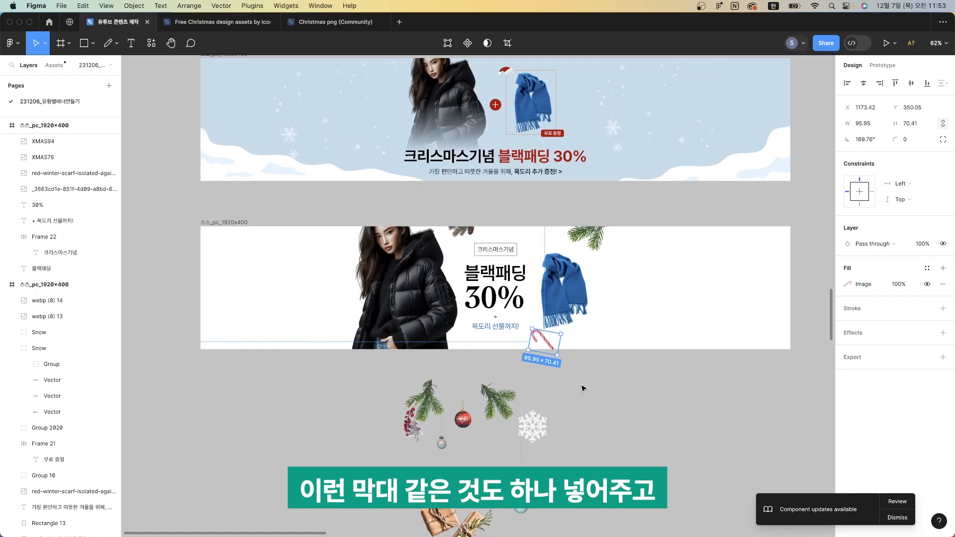
pyautogui.click(599, 354)
pyautogui.scroll(2, 612, 374)
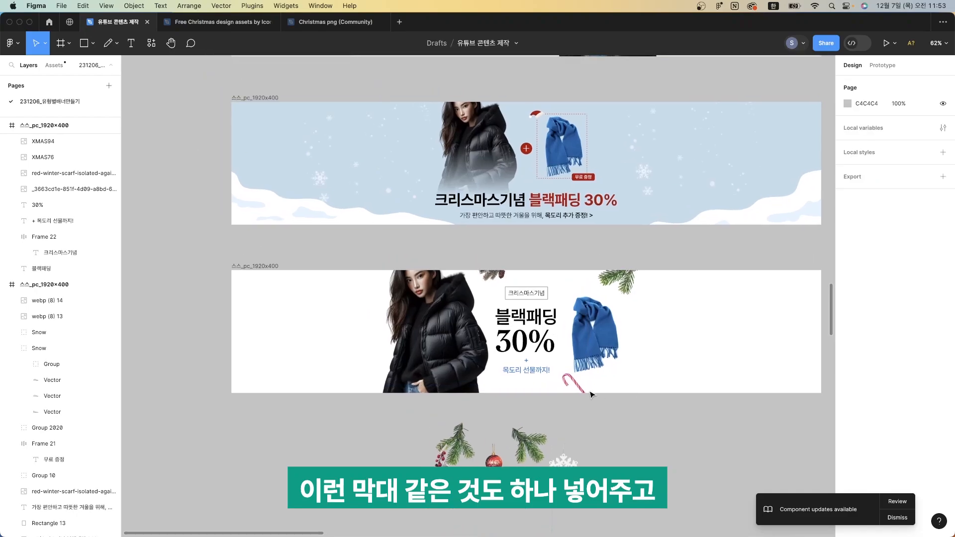
pyautogui.moveTo(571, 391); pyautogui.dragTo(629, 469)
# Place the red bauble by the pine cone branch and shrink the gift boxes at the white banner's lower edge below the scarf
pyautogui.click(496, 465)
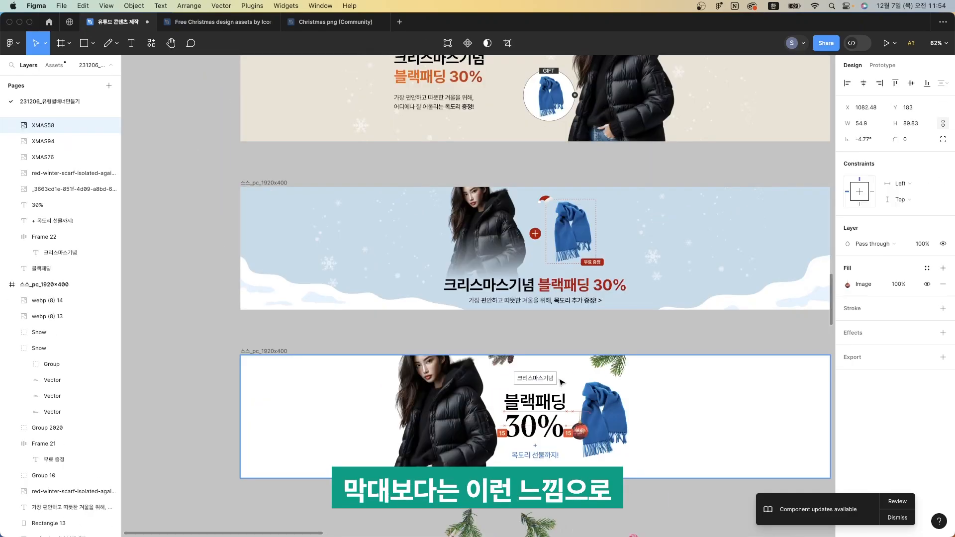
pyautogui.moveTo(506, 364); pyautogui.dragTo(499, 364)
pyautogui.keyDown('shift'); pyautogui.click(498, 370); pyautogui.keyUp('shift')
pyautogui.moveTo(586, 283); pyautogui.dragTo(583, 280)
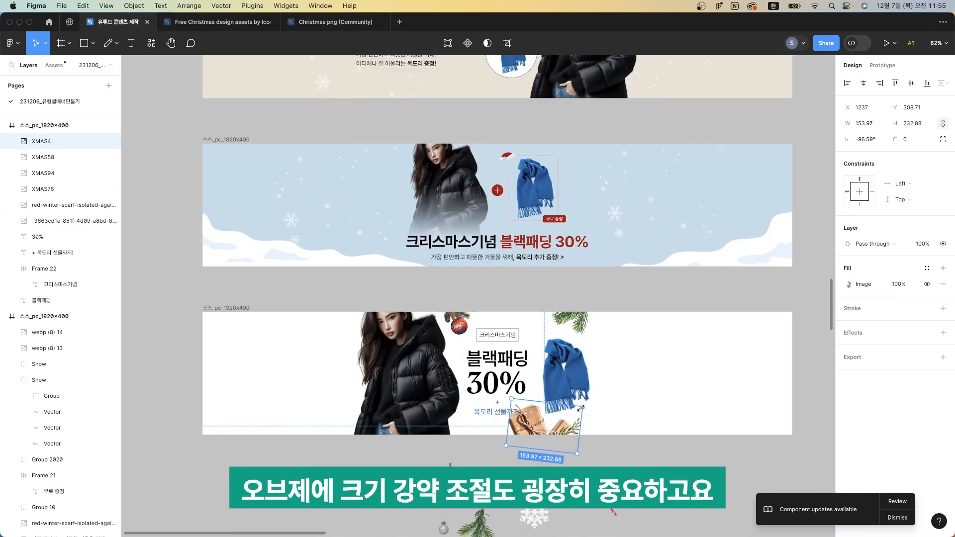
pyautogui.moveTo(581, 408); pyautogui.dragTo(565, 457)
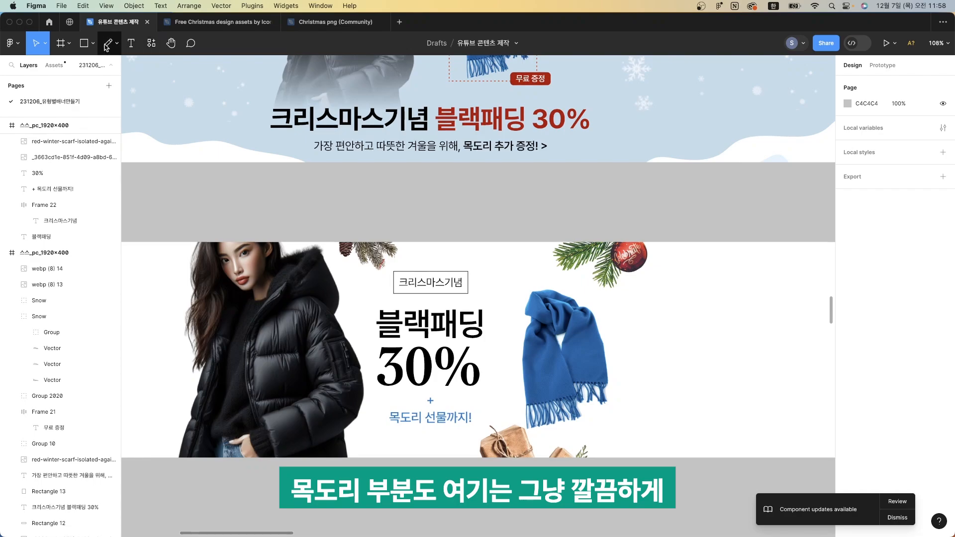
# Draw a small black circle beside the scarf's lower fringe and shorten the 무료 증정 label for it to 증정
pyautogui.click(92, 44)
pyautogui.click(65, 102)
pyautogui.moveTo(586, 380); pyautogui.dragTo(628, 342)
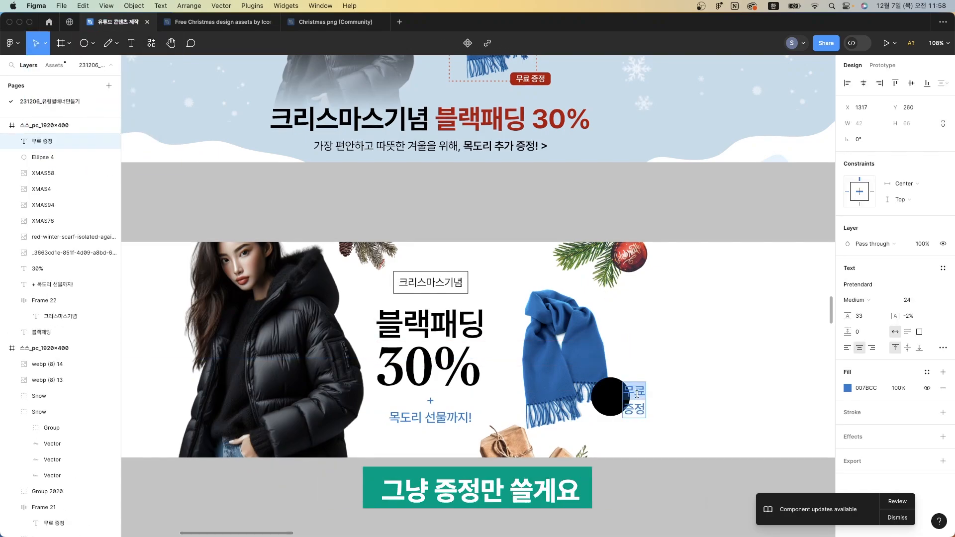
pyautogui.press('BackSpace')
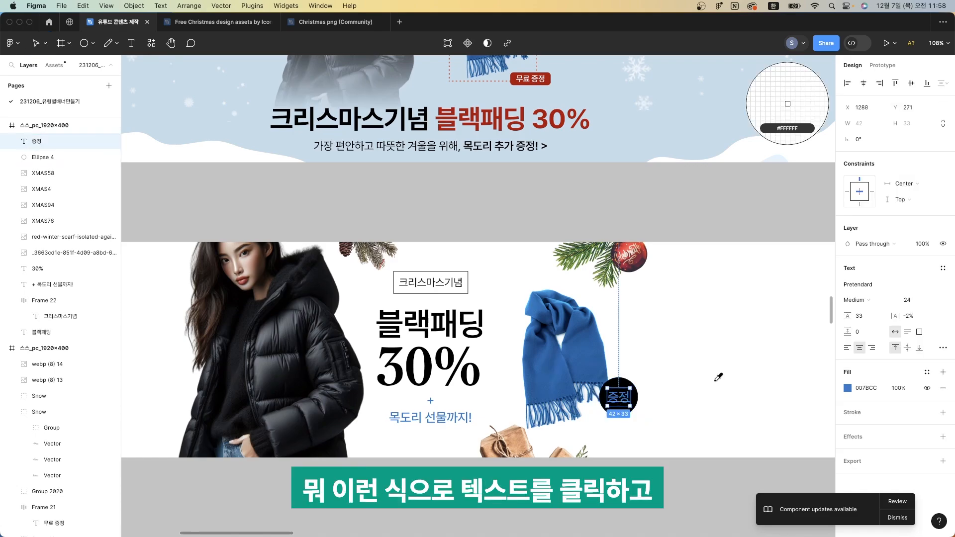
# Use the eyedropper on the 증정 label's fill, trying other colours and settling on white sampled from the banner background
pyautogui.click(717, 377)
pyautogui.moveTo(619, 397); pyautogui.dragTo(622, 401)
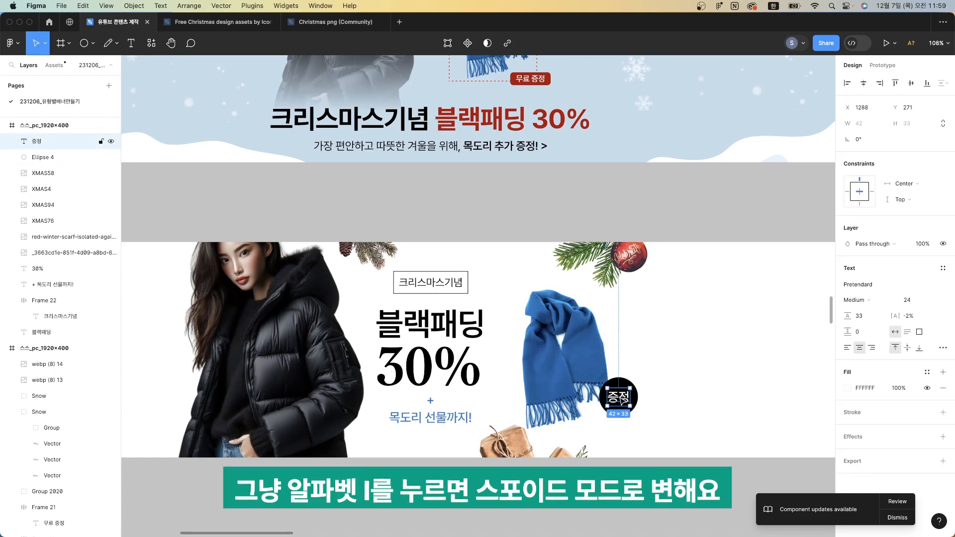
pyautogui.press('i')
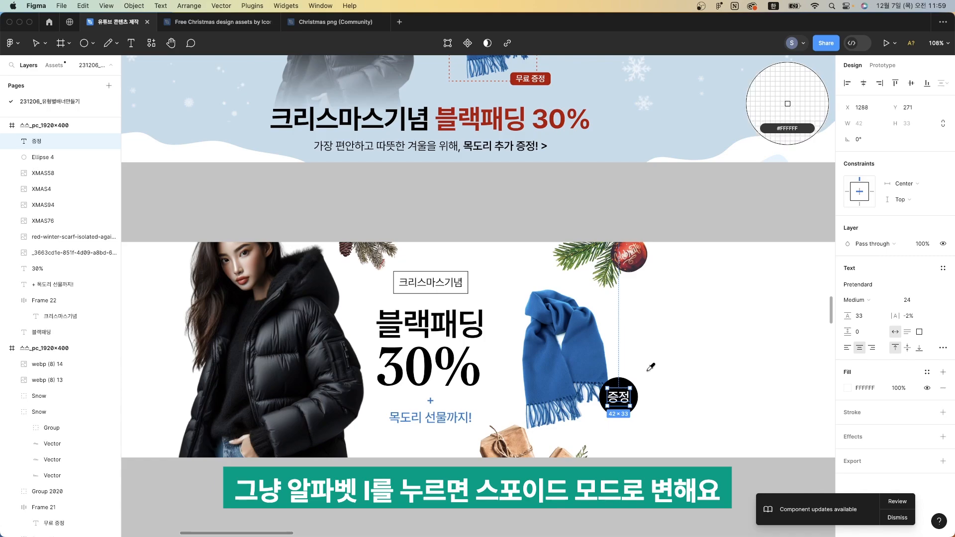
pyautogui.click(672, 393)
pyautogui.click(674, 395)
pyautogui.click(619, 397)
pyautogui.press('i')
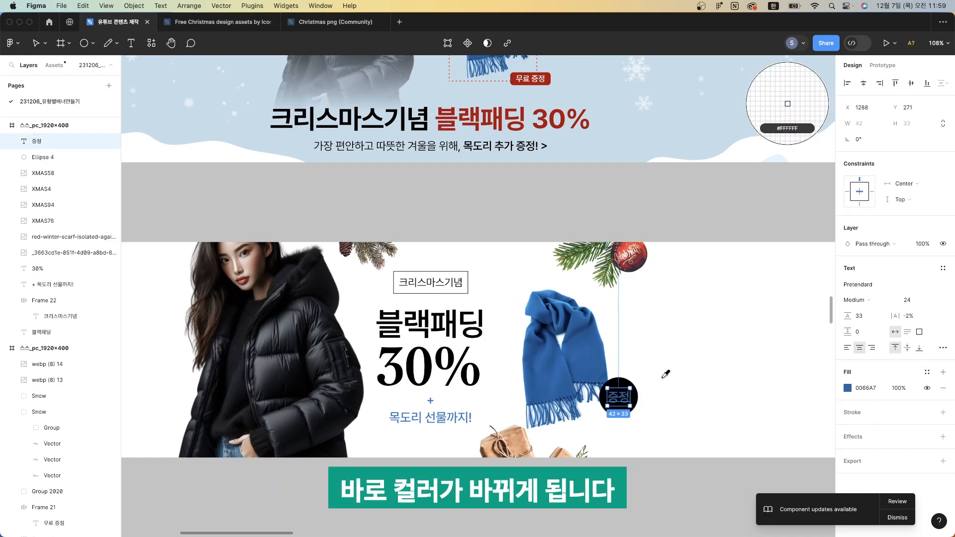
pyautogui.click(663, 381)
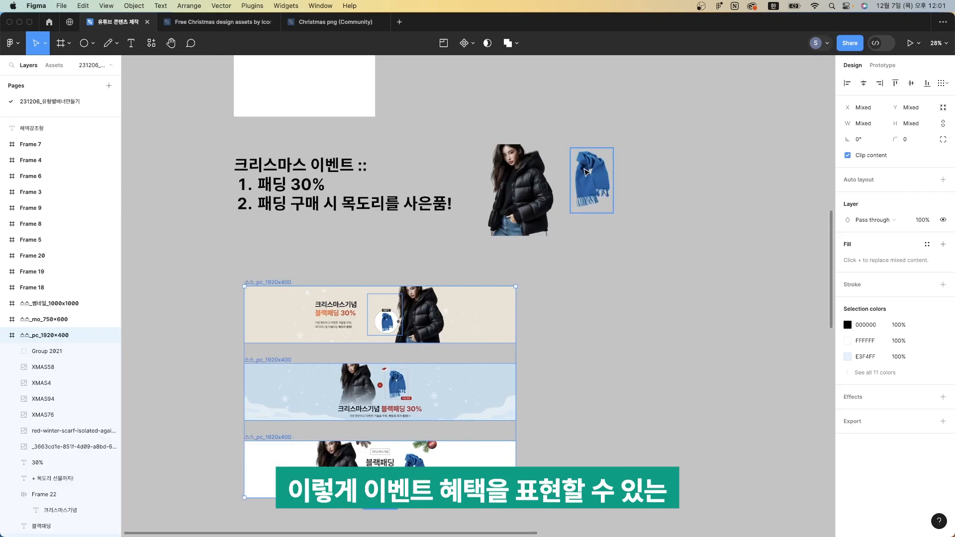
# Review the three PC banner versions and the blank 1920x400, 750x600 and 1000x1000 frames above them
pyautogui.click(548, 351)
pyautogui.scroll(-2, 549, 351)
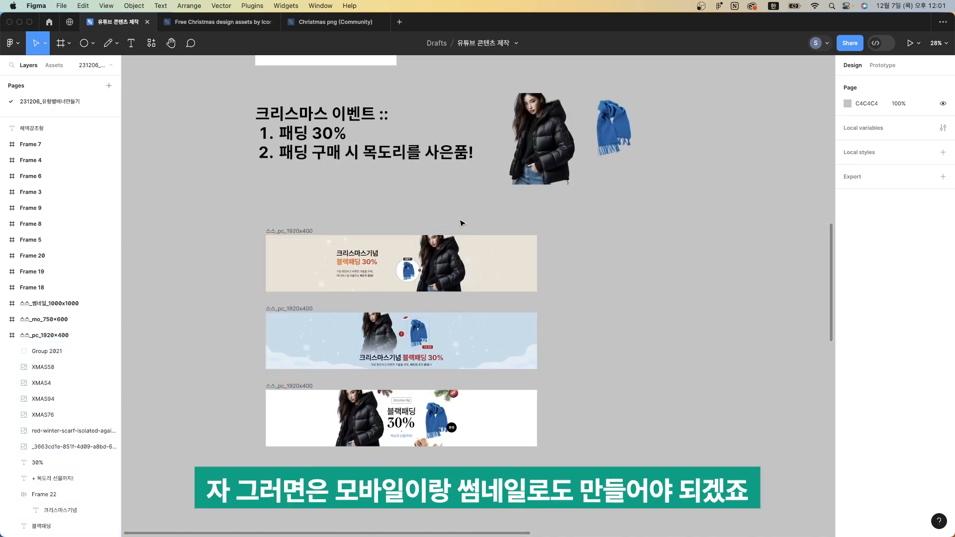
pyautogui.scroll(8, 456, 224)
pyautogui.moveTo(250, 176); pyautogui.dragTo(431, 323)
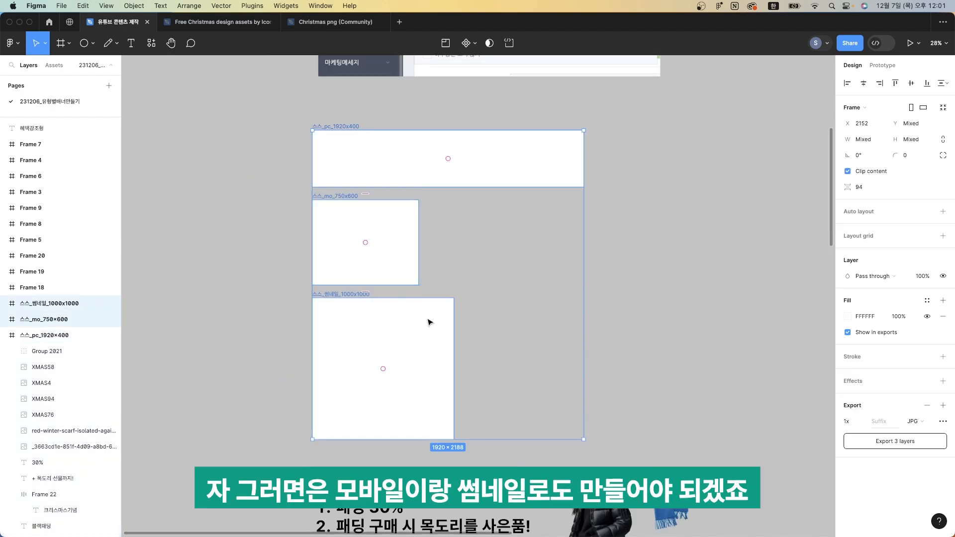
pyautogui.click(467, 332)
pyautogui.scroll(-8, 540, 387)
pyautogui.moveTo(177, 220); pyautogui.dragTo(570, 475)
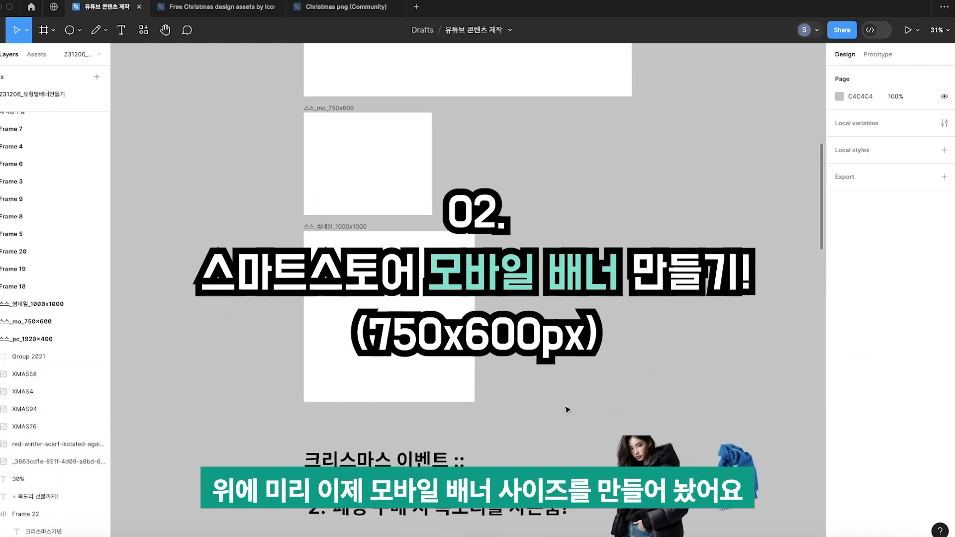
pyautogui.scroll(3, 568, 410)
pyautogui.click(376, 211)
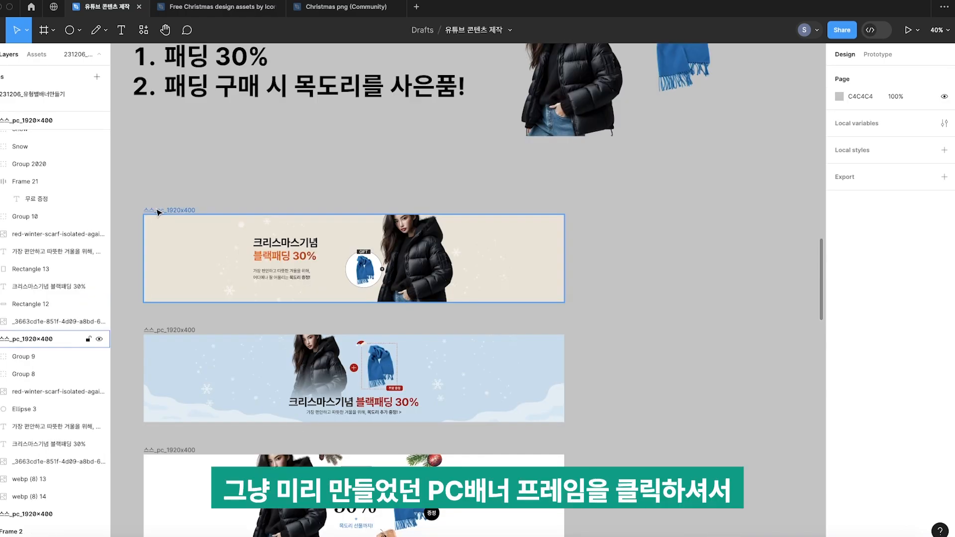
# Duplicate the beige 1920x400 banner frame and place the copy to the right of the original at X 4381, Y 922
pyautogui.click(158, 211)
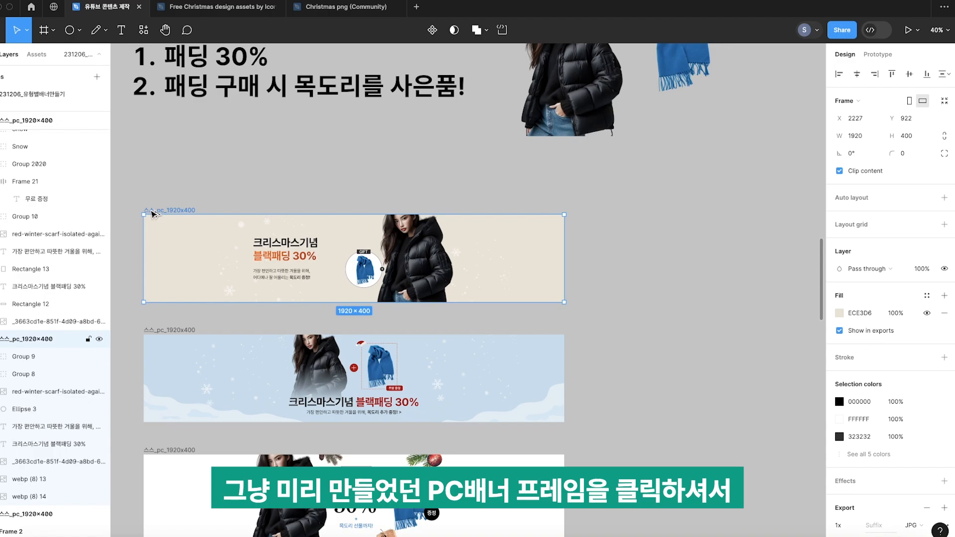
pyautogui.moveTo(152, 213); pyautogui.dragTo(586, 212)
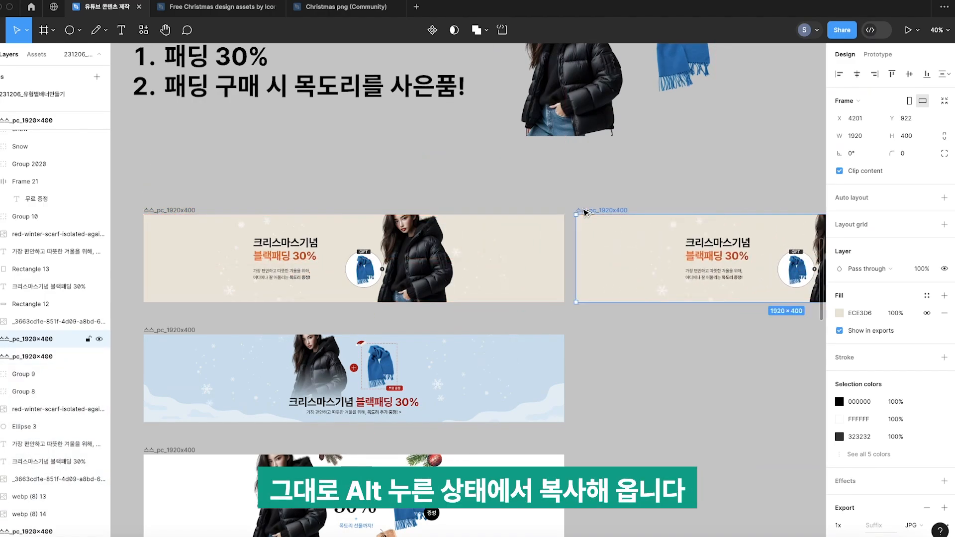
pyautogui.hscroll(3, 585, 212)
pyautogui.moveTo(442, 212); pyautogui.dragTo(480, 212)
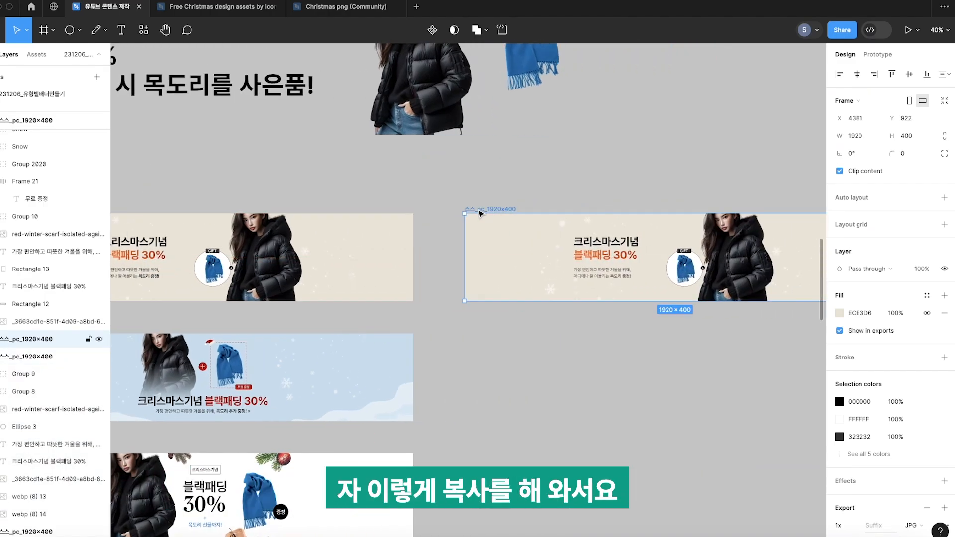
pyautogui.hscroll(3, 480, 213)
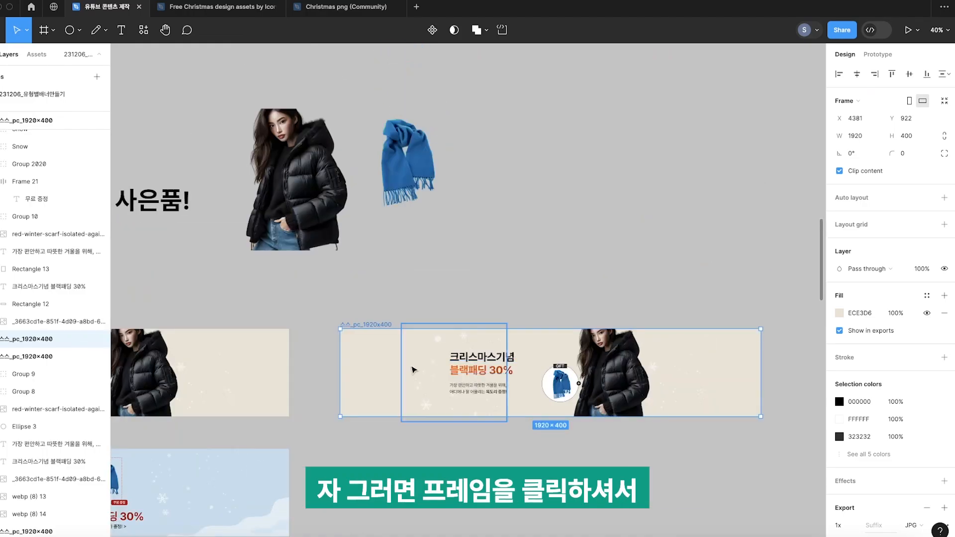
# Resize the copied beige banner frame to 750 × 600
pyautogui.scroll(-3, 414, 321)
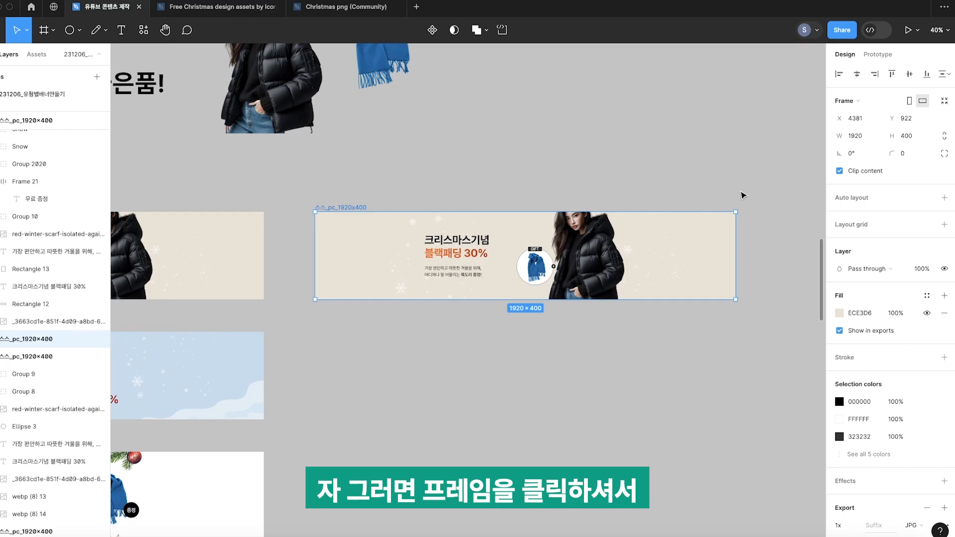
pyautogui.click(854, 136)
pyautogui.write('750')
pyautogui.press('Return')
pyautogui.click(918, 138)
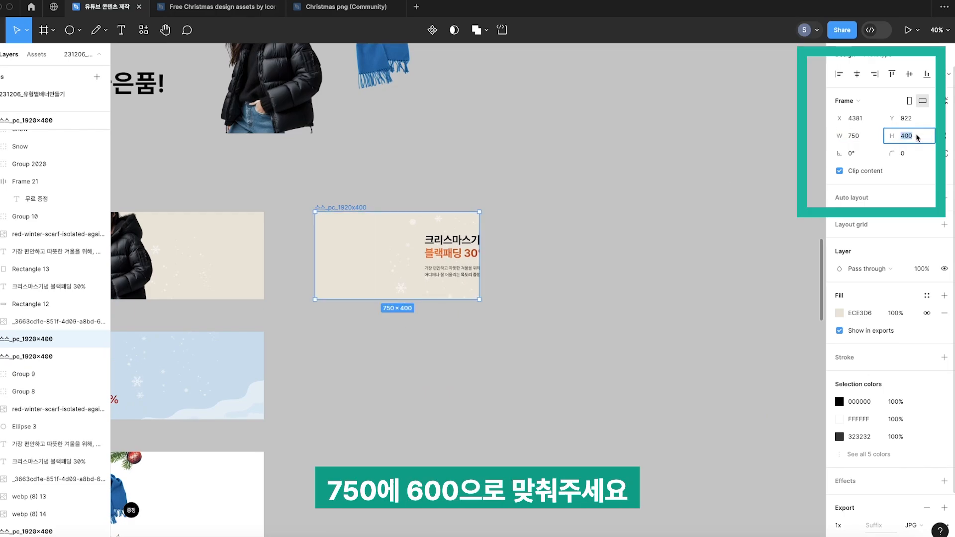
pyautogui.write('600')
pyautogui.press('Return')
# Select all contents of the 750 × 600 frame and shift them left and down to bring the model and gift badge inside
pyautogui.moveTo(319, 202); pyautogui.dragTo(698, 359)
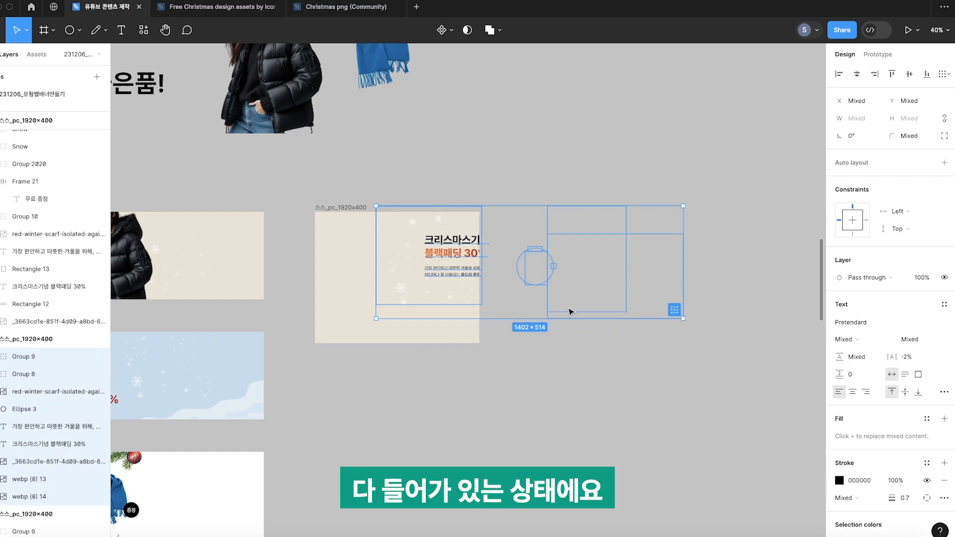
pyautogui.moveTo(594, 280); pyautogui.dragTo(461, 294)
pyautogui.scroll(3, 475, 291)
pyautogui.hscroll(-3, 475, 294)
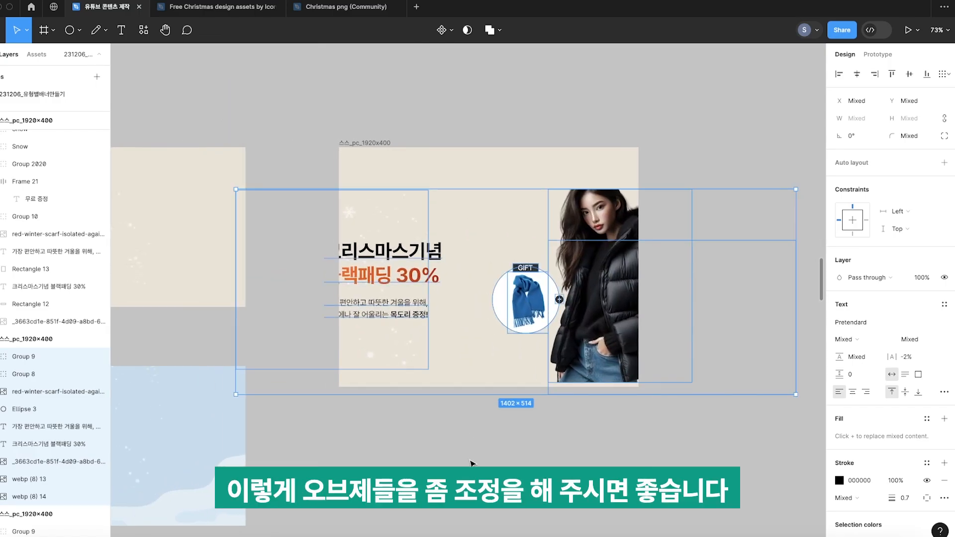
pyautogui.click(470, 462)
# Arrange the model and gift badge in the mobile banner's lower right, with the headline text and snow pattern in its upper left
pyautogui.moveTo(677, 463); pyautogui.dragTo(538, 187)
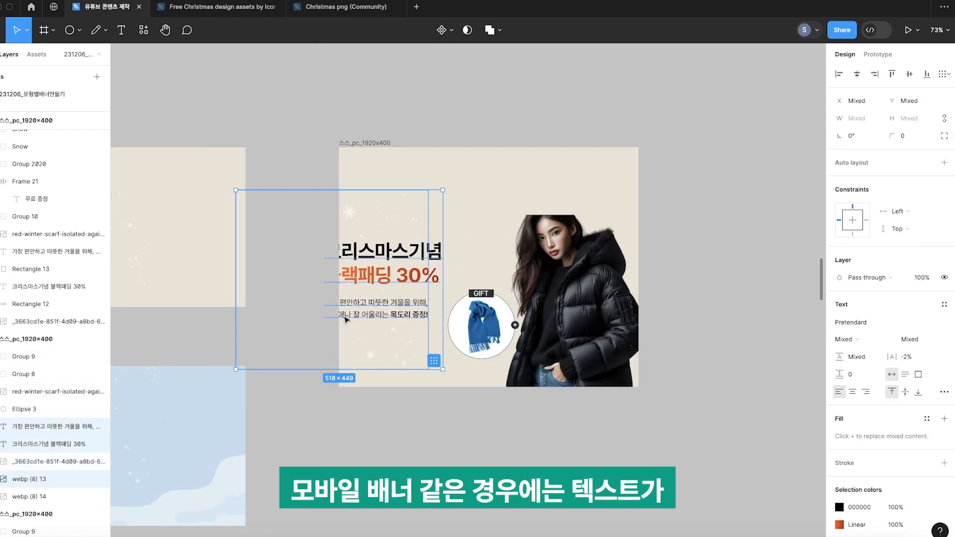
pyautogui.moveTo(357, 267); pyautogui.dragTo(409, 208)
pyautogui.click(567, 139)
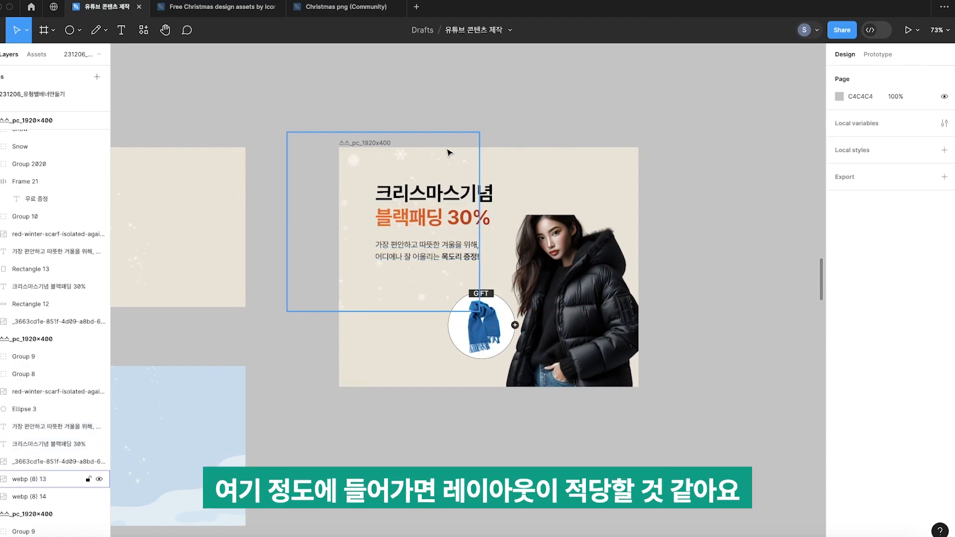
pyautogui.moveTo(449, 155); pyautogui.dragTo(447, 134)
# Group the GIFT scarf badge's parts and enlarge the badge and the model in the mobile banner
pyautogui.press('super+z')
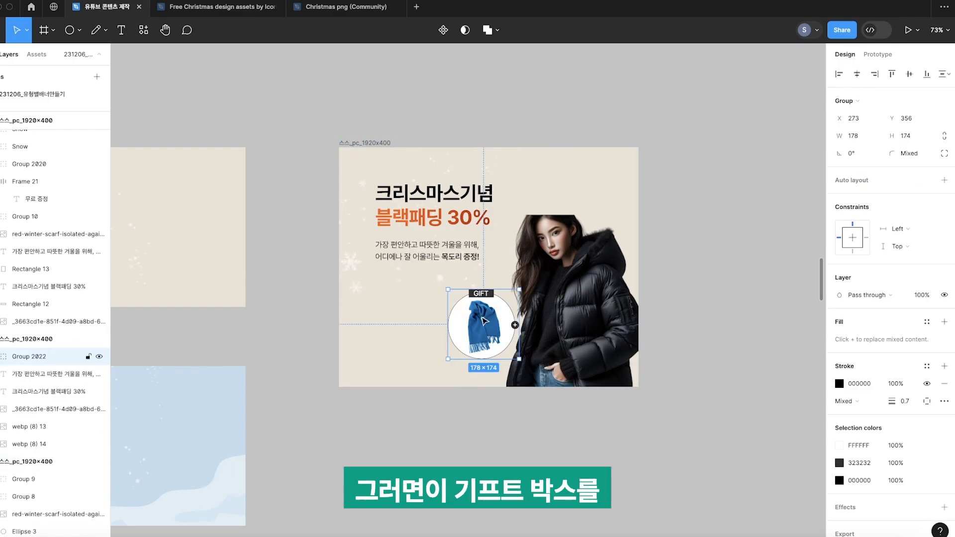
pyautogui.scroll(1, 492, 331)
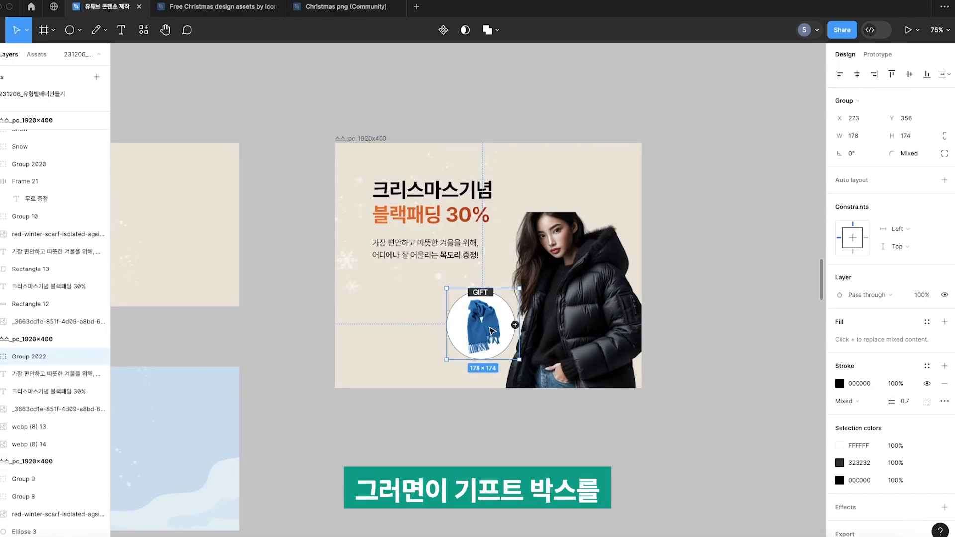
pyautogui.moveTo(492, 339)
pyautogui.mouseDown()
pyautogui.moveTo(504, 339)
pyautogui.moveTo(482, 338)
pyautogui.mouseUp()
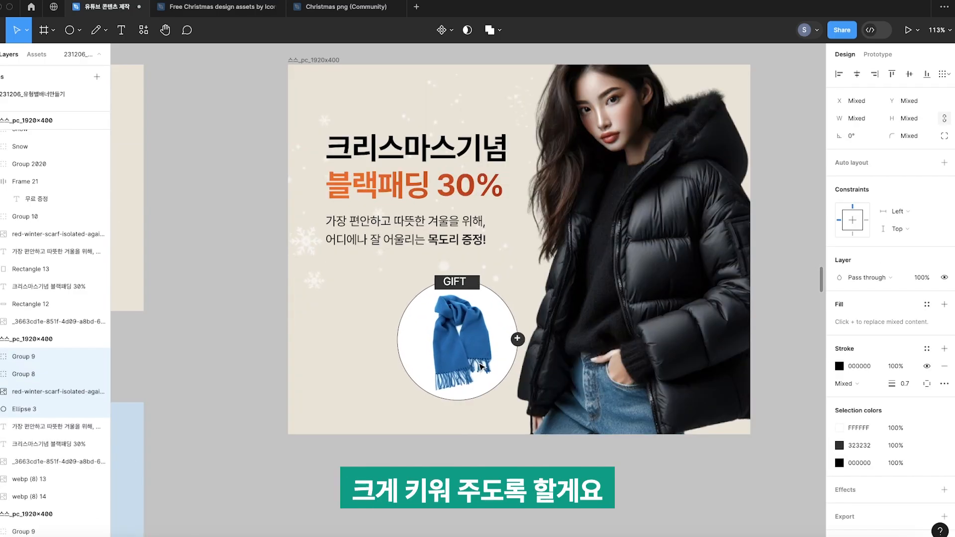
# Ungroup the plus icon and the GIFT label on the scarf badge into separate text and shape layers
pyautogui.click(488, 436)
pyautogui.scroll(5, 509, 372)
pyautogui.click(471, 287)
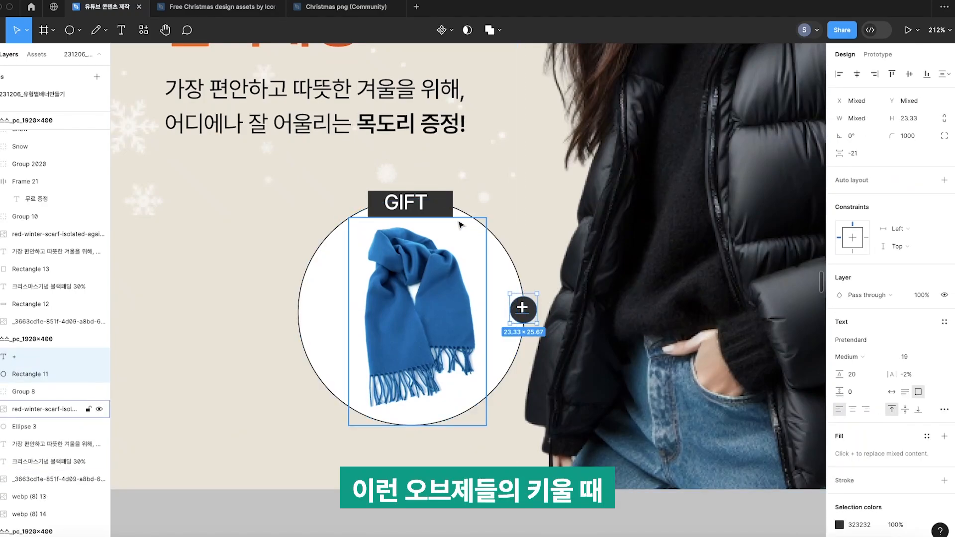
pyautogui.press('super+shift+g')
pyautogui.click(465, 259)
pyautogui.click(561, 362)
# Set the font size of the plus sign beside the scarf badge to 24
pyautogui.click(523, 309)
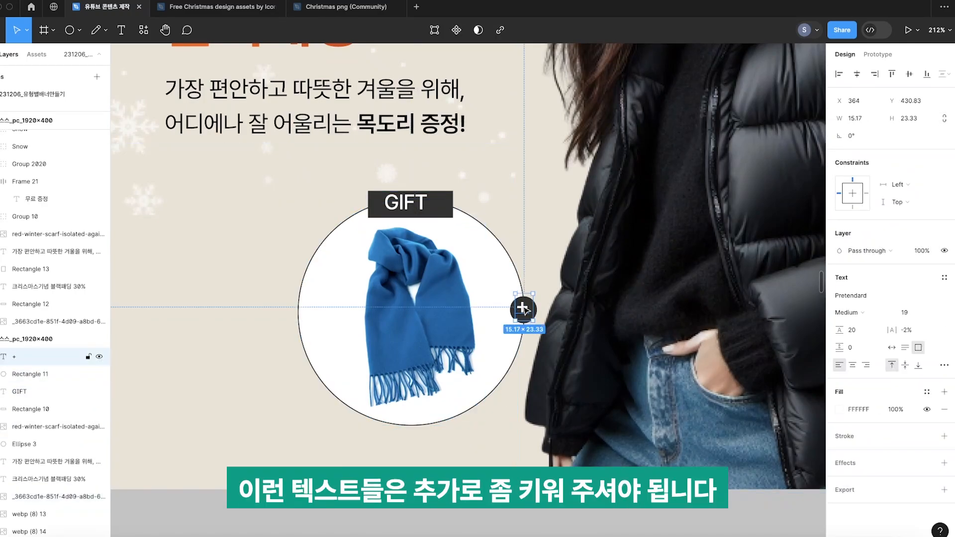
pyautogui.click(917, 314)
pyautogui.press('Up')
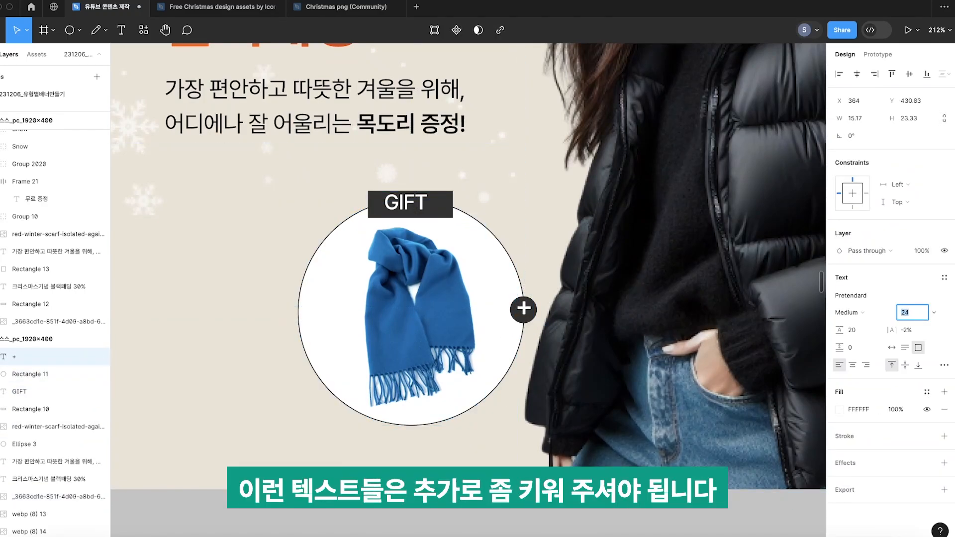
# Try inserting ㄹㄹ into the GIFT label's text and undo the edit
pyautogui.click(420, 213)
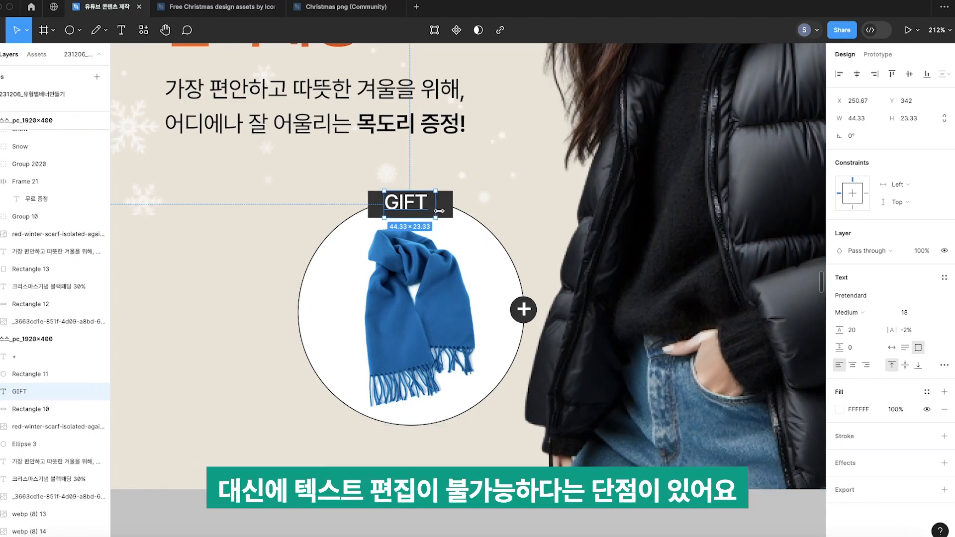
pyautogui.doubleClick(418, 210)
pyautogui.click(408, 205)
pyautogui.write('ㄹㄹㄹ')
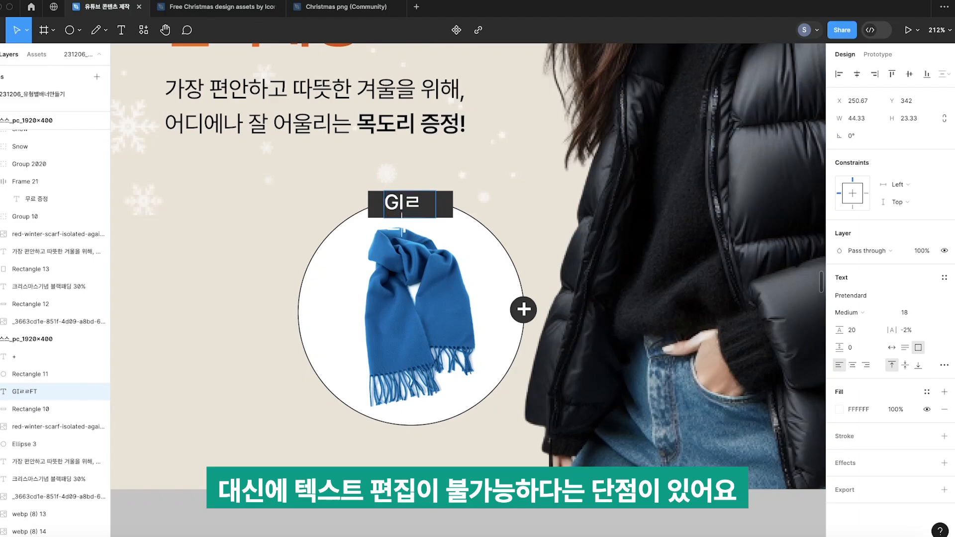
pyautogui.hotkey('ctrl', 'z')
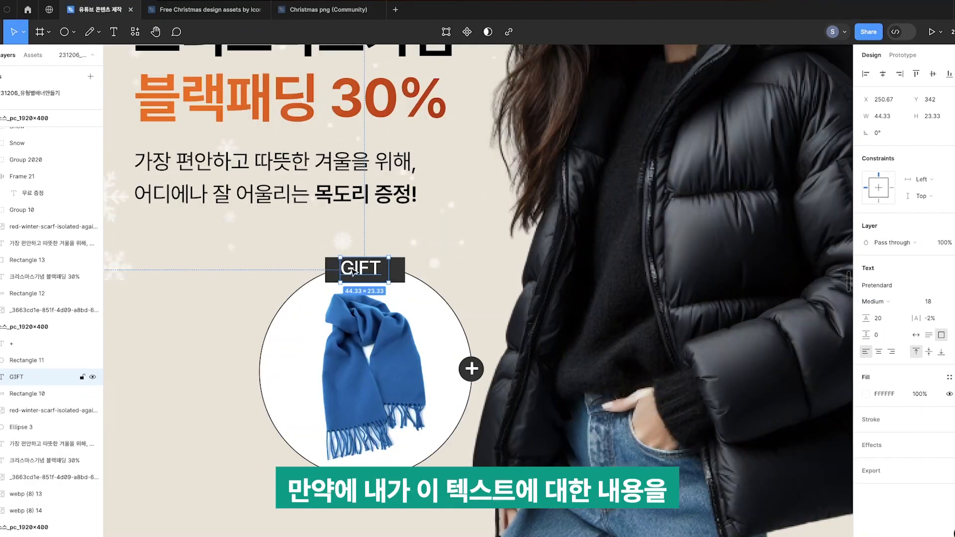
pyautogui.doubleClick(356, 270)
pyautogui.click(356, 270)
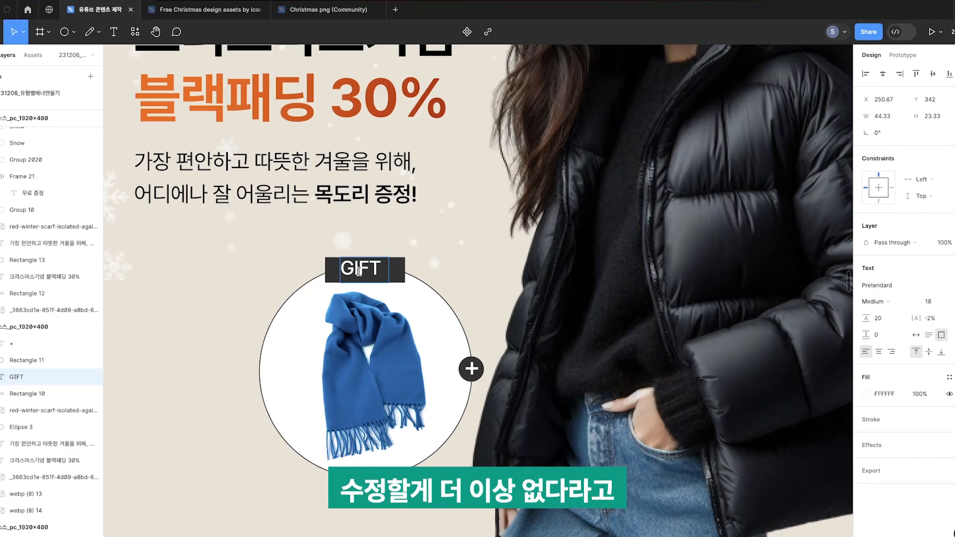
pyautogui.press('Escape')
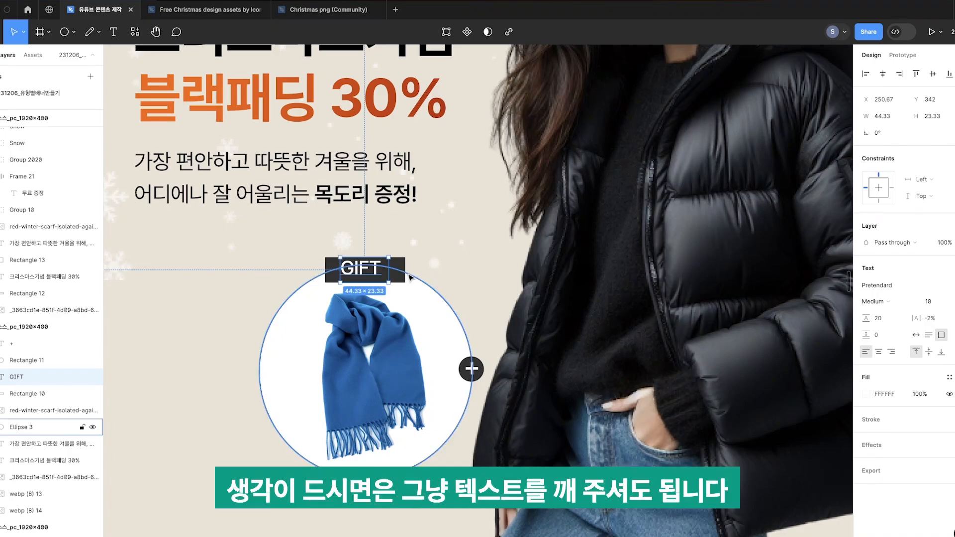
# Convert the GIFT label's text to vector shapes with Outline stroke and select the resulting letter F
pyautogui.rightClick(374, 277)
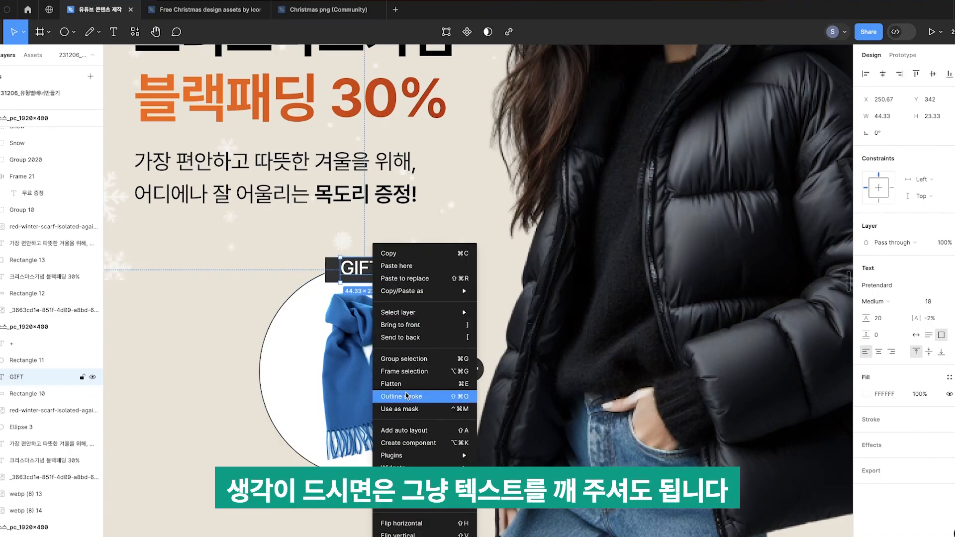
pyautogui.press('Escape')
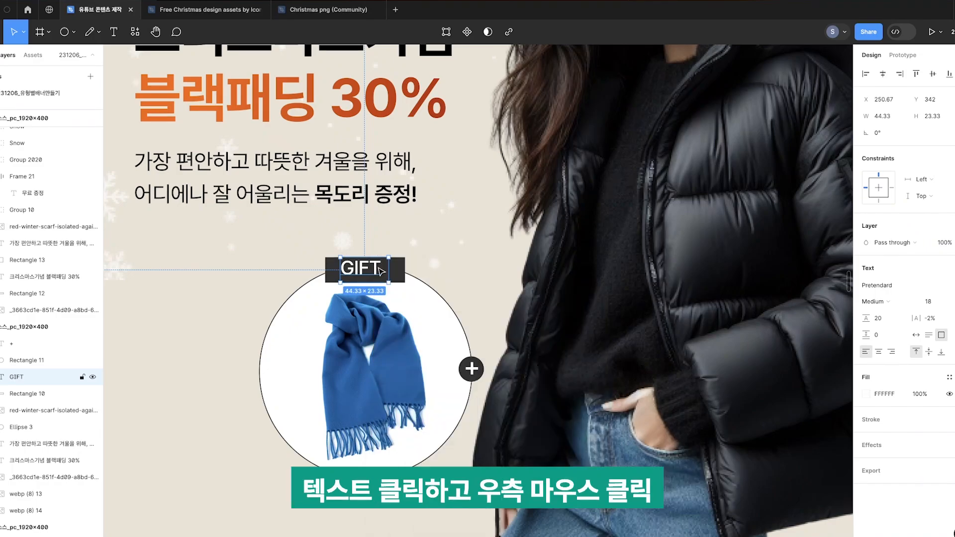
pyautogui.rightClick(378, 270)
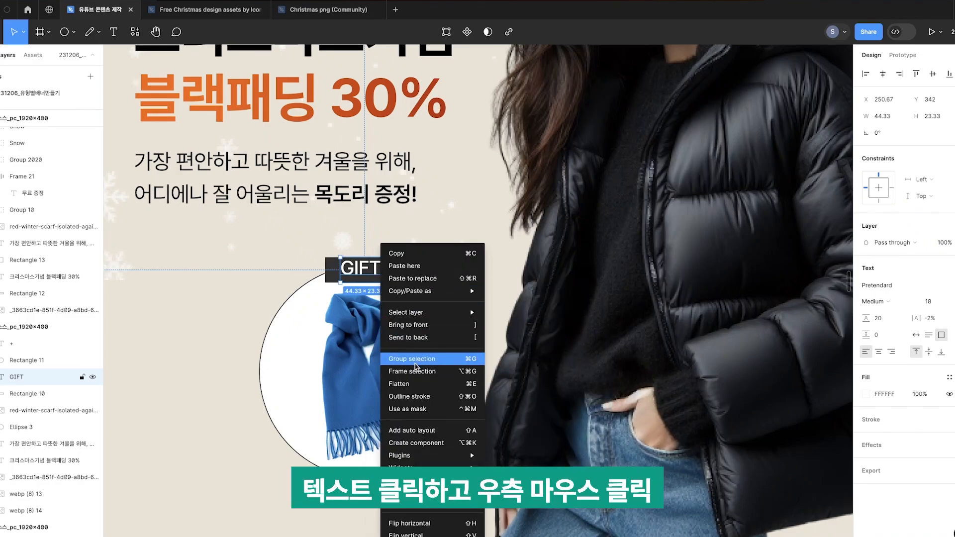
pyautogui.click(429, 396)
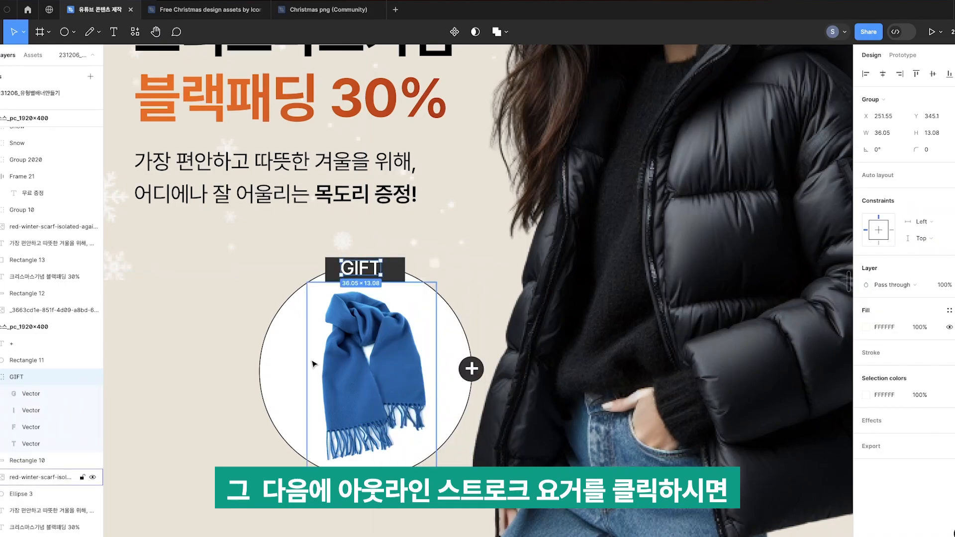
pyautogui.scroll(5, 431, 402)
pyautogui.scroll(3, 379, 397)
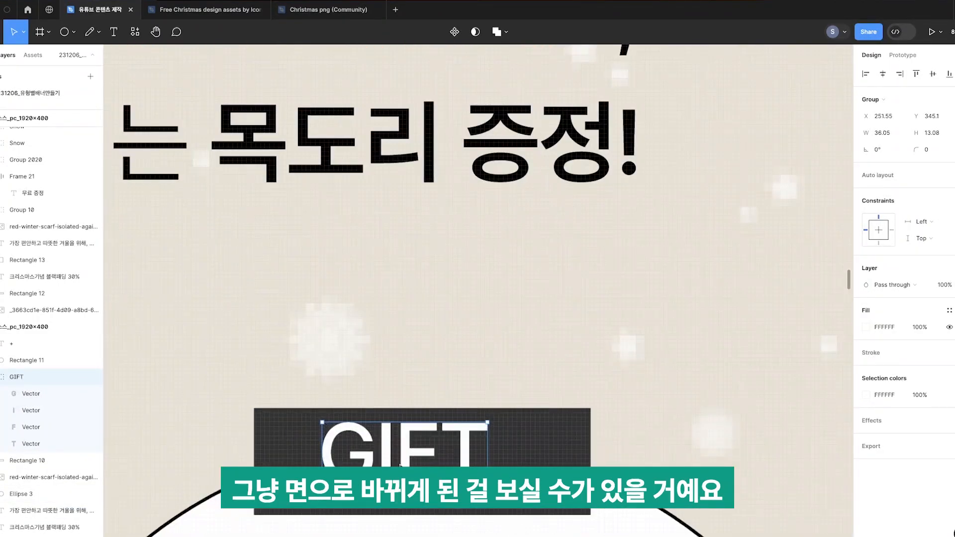
pyautogui.click(403, 462)
pyautogui.scroll(-3, 404, 438)
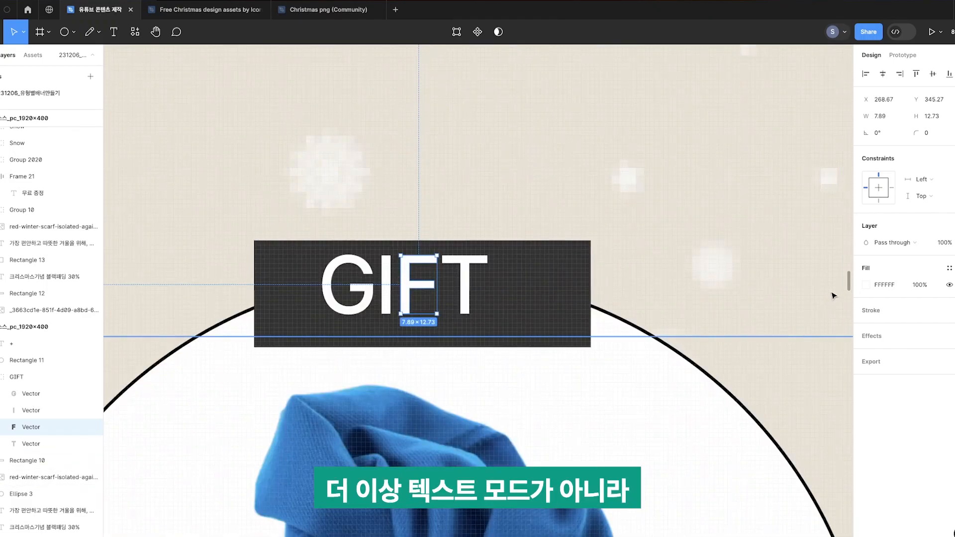
# Centre the outlined GIFT lettering on its dark background rectangle above the scarf circle
pyautogui.click(864, 285)
pyautogui.moveTo(796, 373); pyautogui.dragTo(678, 273)
pyautogui.click(469, 328)
pyautogui.scroll(-5, 443, 358)
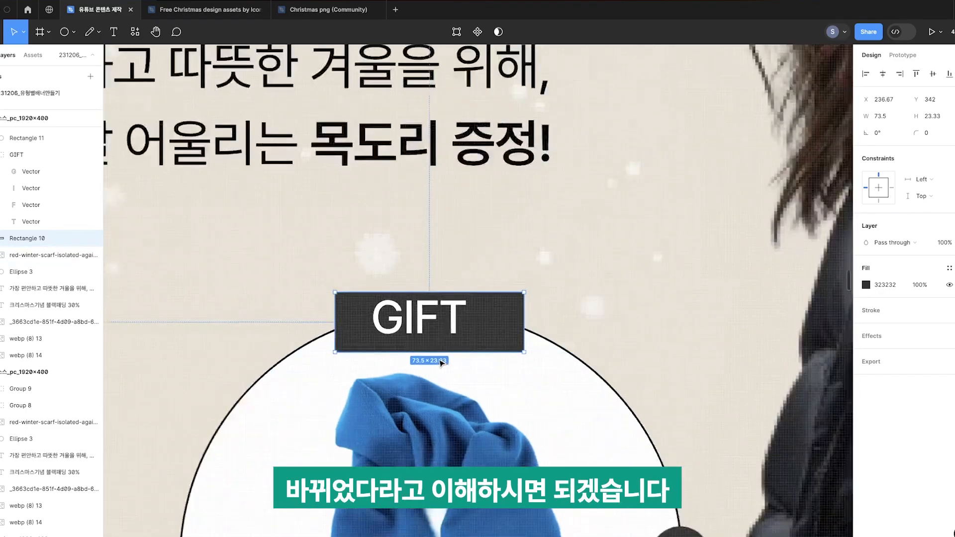
pyautogui.click(447, 328)
pyautogui.keyDown('shift'); pyautogui.click(492, 328); pyautogui.keyUp('shift')
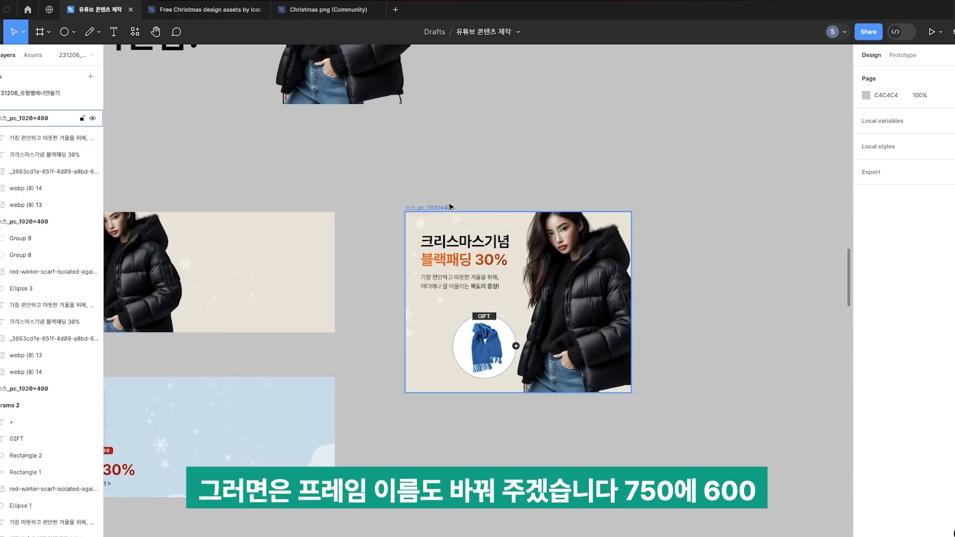
# Rename the beige mobile banner's frame so its name ends in mo_750x600
pyautogui.doubleClick(449, 207)
pyautogui.write('mo')
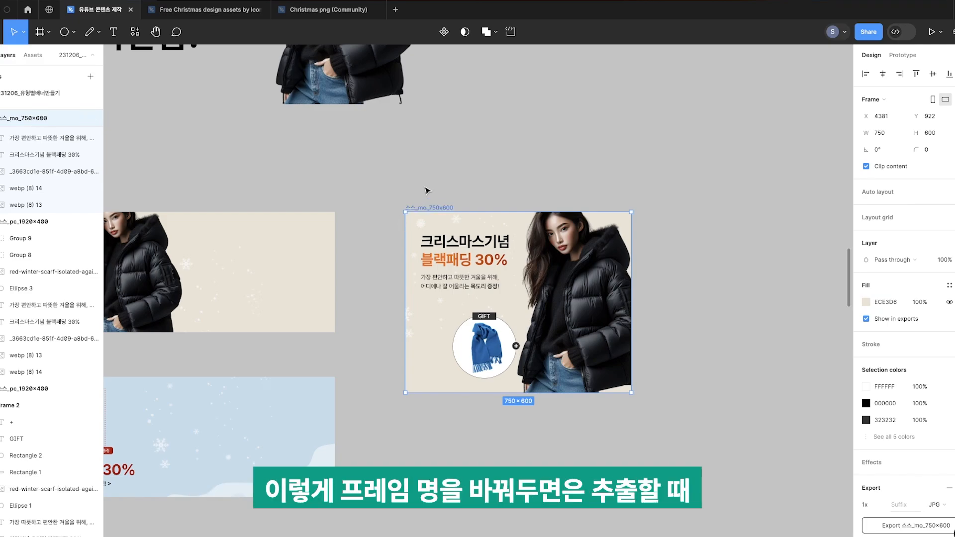
pyautogui.click(427, 188)
pyautogui.doubleClick(419, 207)
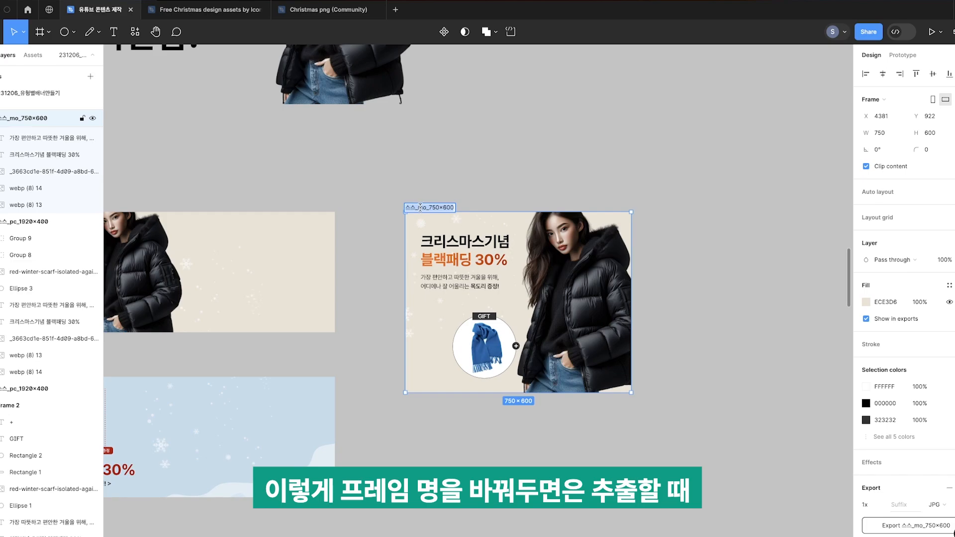
pyautogui.click(449, 191)
# Compare the beige mobile banner with the three PC banners beside it
pyautogui.moveTo(719, 426); pyautogui.dragTo(431, 208)
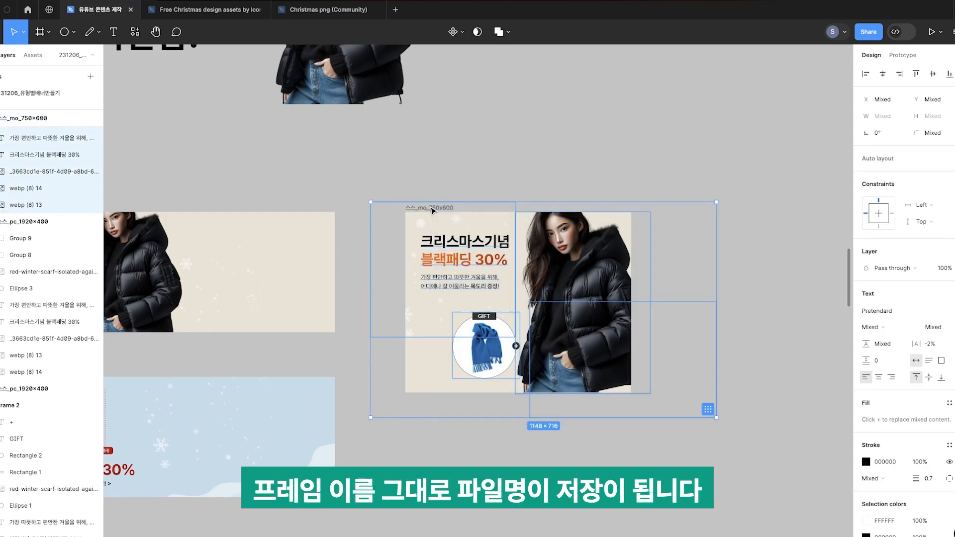
pyautogui.click(436, 194)
pyautogui.scroll(-1, 419, 225)
pyautogui.scroll(-5, 419, 225)
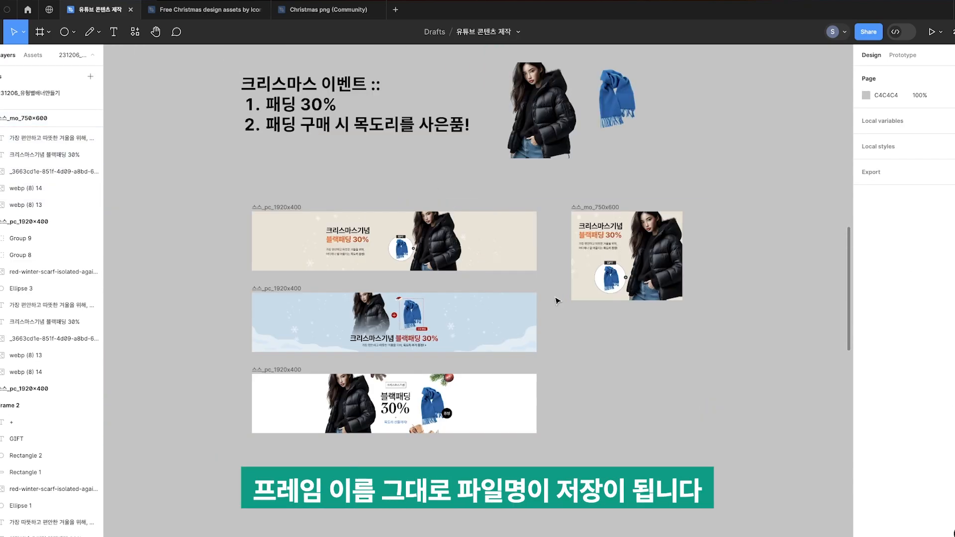
pyautogui.click(351, 209)
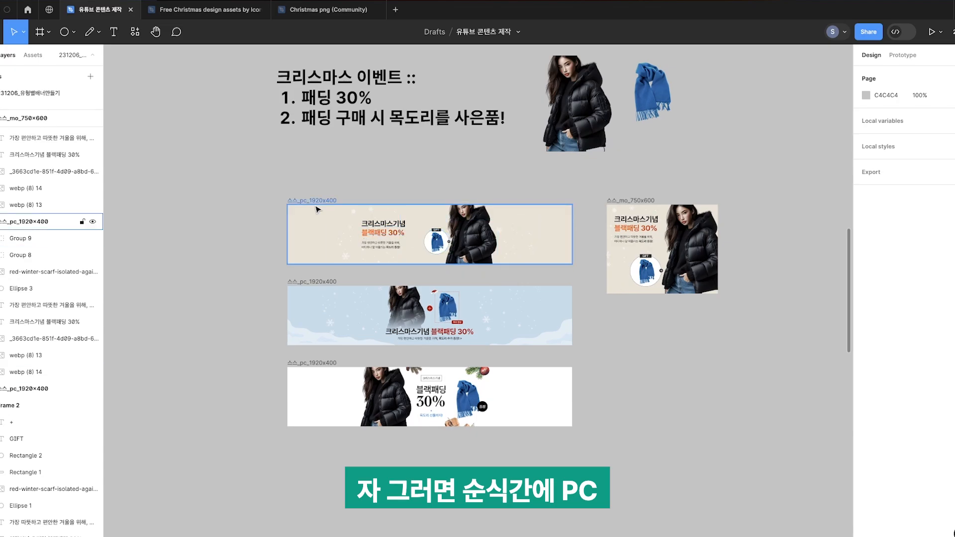
pyautogui.click(635, 200)
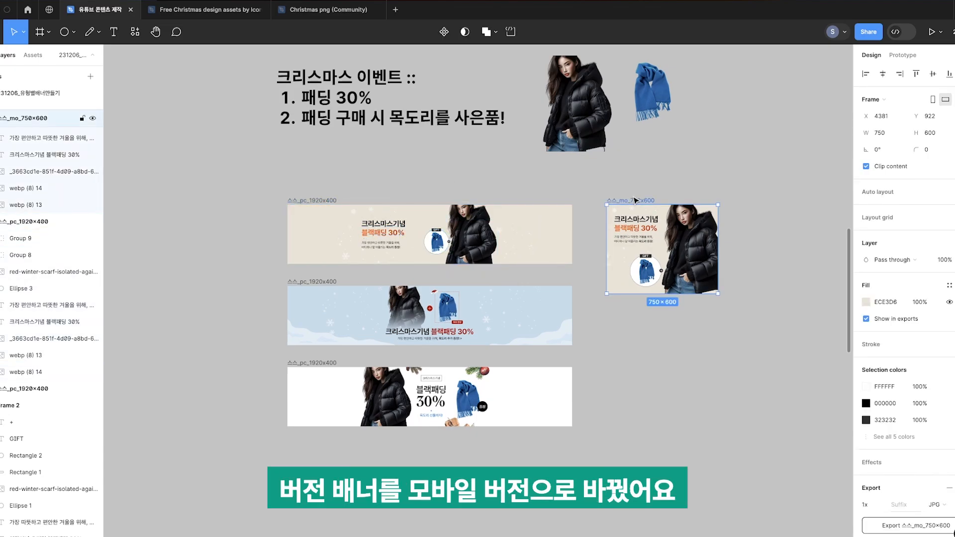
pyautogui.scroll(1, 628, 191)
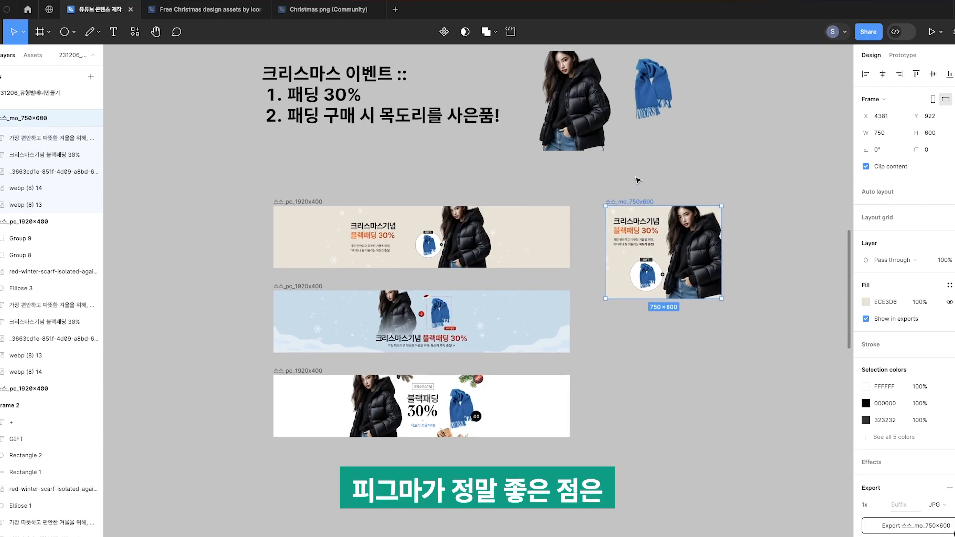
pyautogui.click(637, 179)
pyautogui.hscroll(1, 647, 193)
pyautogui.scroll(1, 535, 209)
# Try duplicating the beige PC banner below the mobile banner and narrowing the copy
pyautogui.click(247, 219)
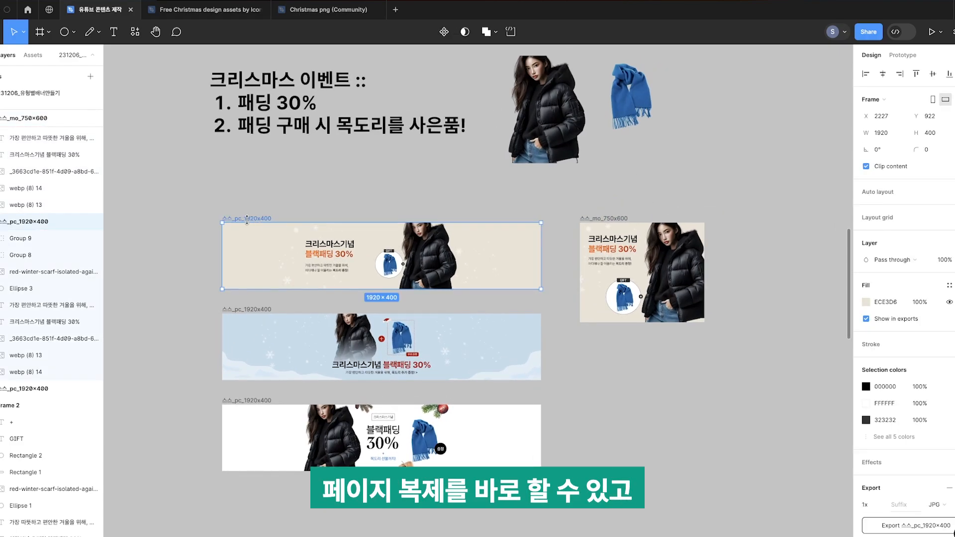
pyautogui.keyDown('alt'); pyautogui.moveTo(244, 219); pyautogui.dragTo(593, 342); pyautogui.keyUp('alt')
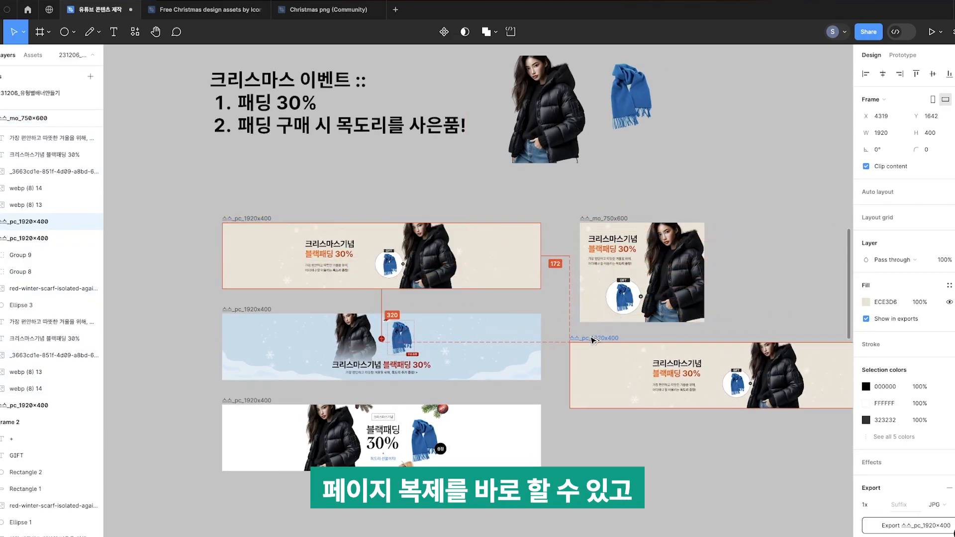
pyautogui.moveTo(590, 302); pyautogui.dragTo(453, 251)
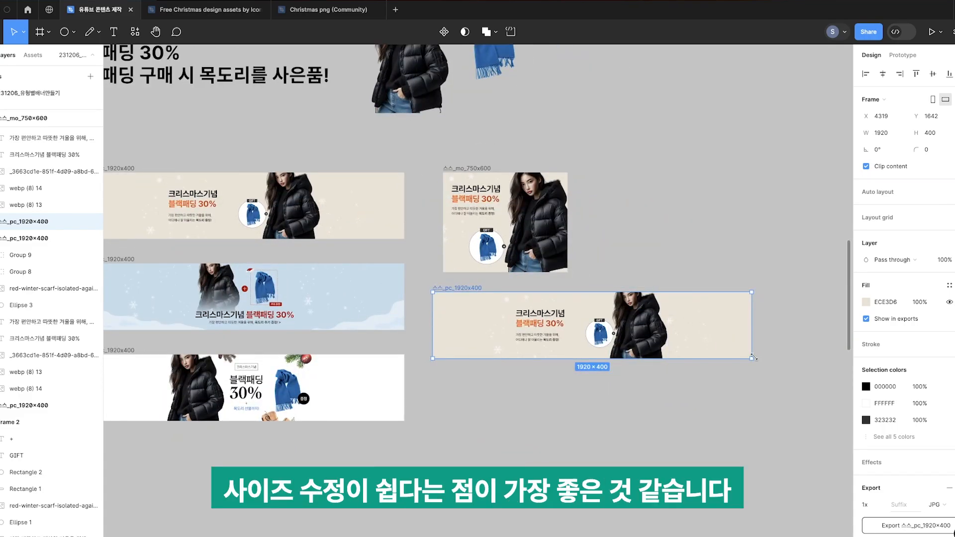
pyautogui.moveTo(753, 357); pyautogui.dragTo(628, 382)
pyautogui.press('super+z')
# Move the clipped model, scarf, plus icon and badge into the blue mobile banner copy and raise them in the layer order
pyautogui.moveTo(792, 440); pyautogui.dragTo(433, 315)
pyautogui.moveTo(716, 303); pyautogui.dragTo(567, 364)
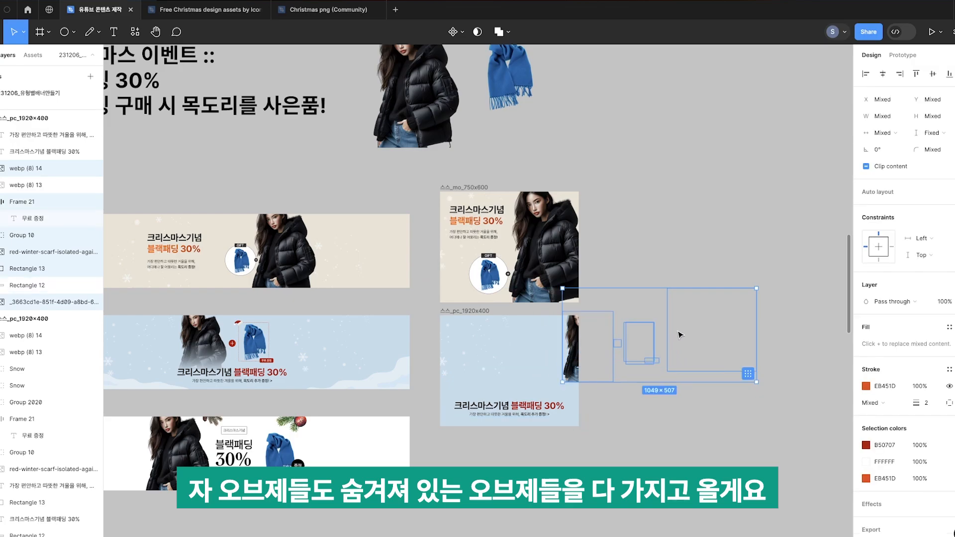
pyautogui.moveTo(678, 332); pyautogui.dragTo(576, 344)
pyautogui.hotkey('ctrl', ']')
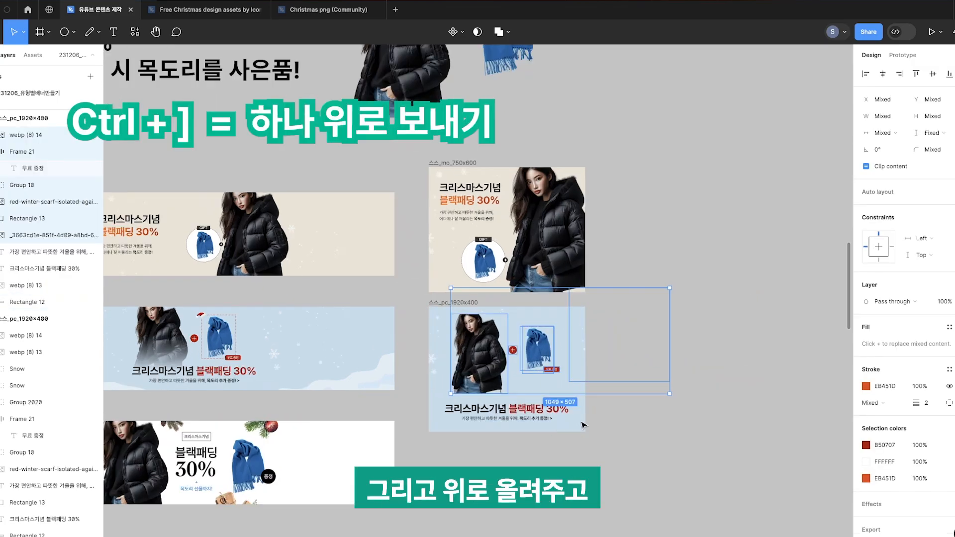
pyautogui.click(583, 421)
pyautogui.press(']')
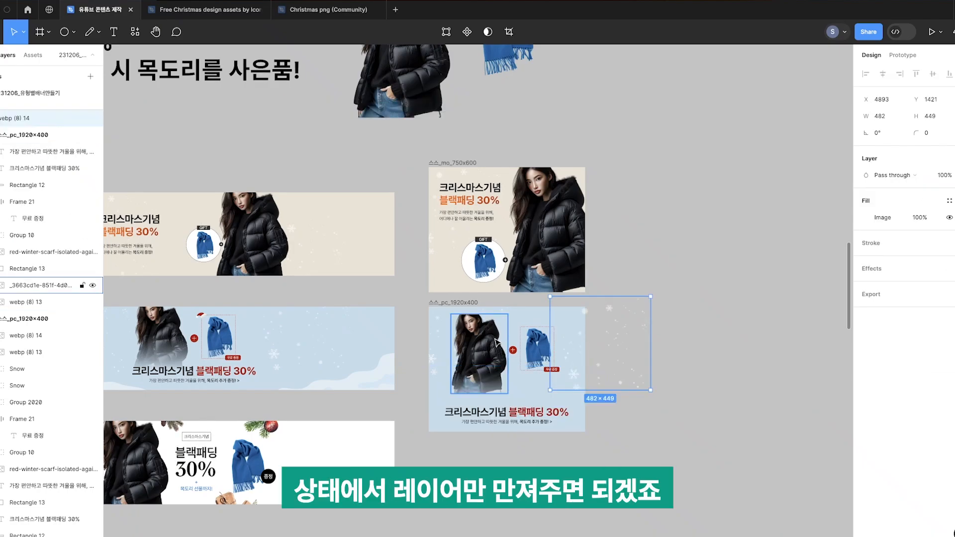
# Enlarge the model photo in the blue mobile banner so it extends to the frame's upper-left corner
pyautogui.click(472, 346)
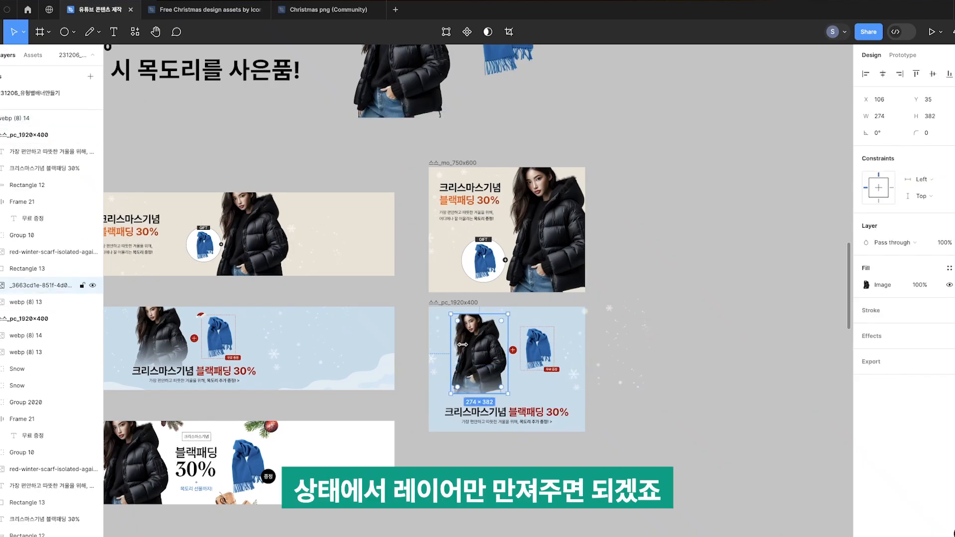
pyautogui.moveTo(506, 314); pyautogui.dragTo(488, 332)
pyautogui.click(610, 441)
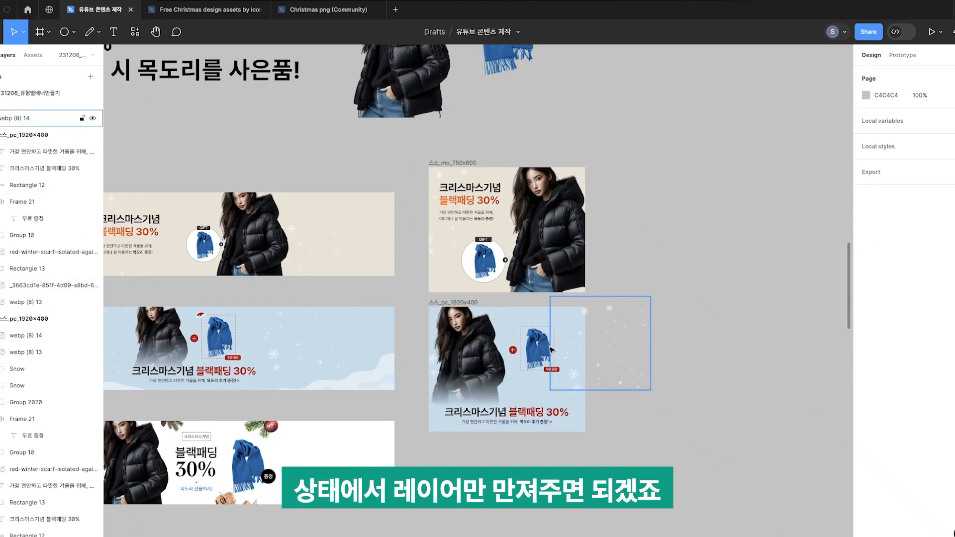
pyautogui.click(606, 369)
# Convert the 무료 증정 badge text in the blue mobile banner to vector shapes with Outline stroke
pyautogui.scroll(5, 545, 370)
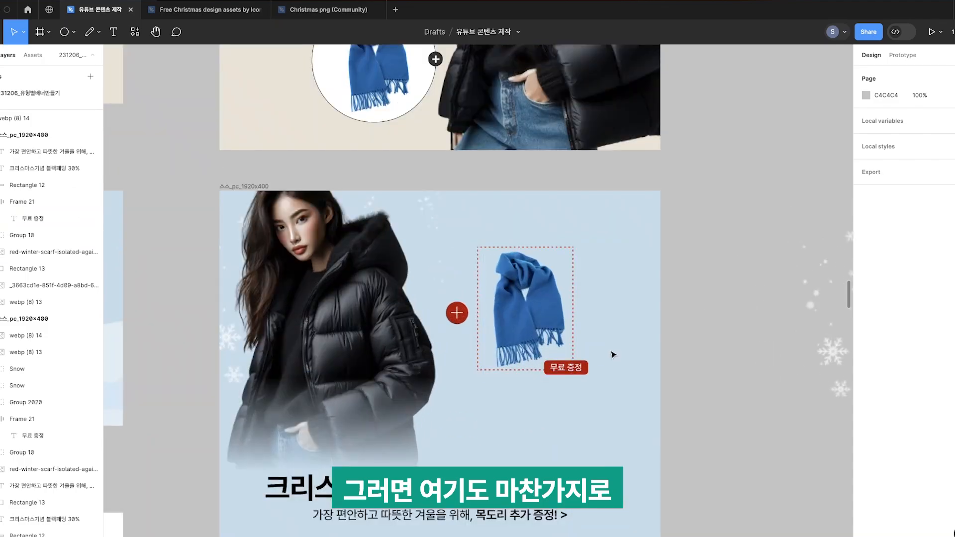
pyautogui.keyDown('super'); pyautogui.click(562, 367); pyautogui.keyUp('super')
pyautogui.press('super+shift+o')
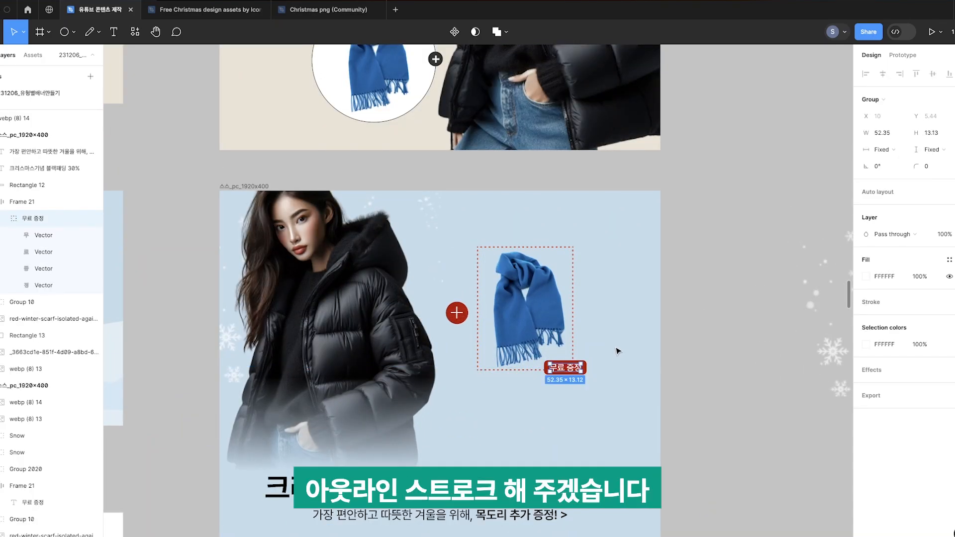
pyautogui.click(618, 351)
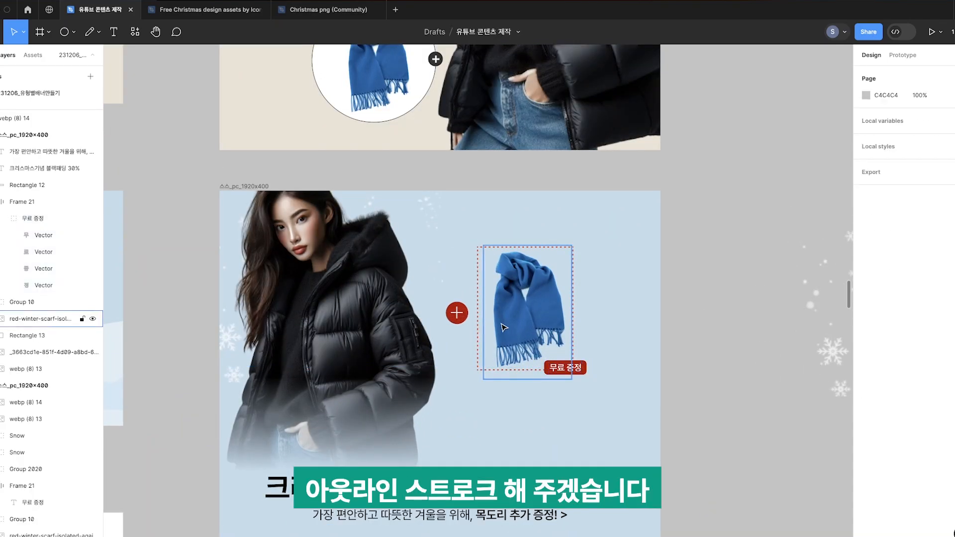
# Group the plus icon, scarf, dashed frame and 무료 증정 badge, and enlarge the group to about 318 x 303
pyautogui.rightClick(457, 314)
pyautogui.click(503, 398)
pyautogui.press('super+g')
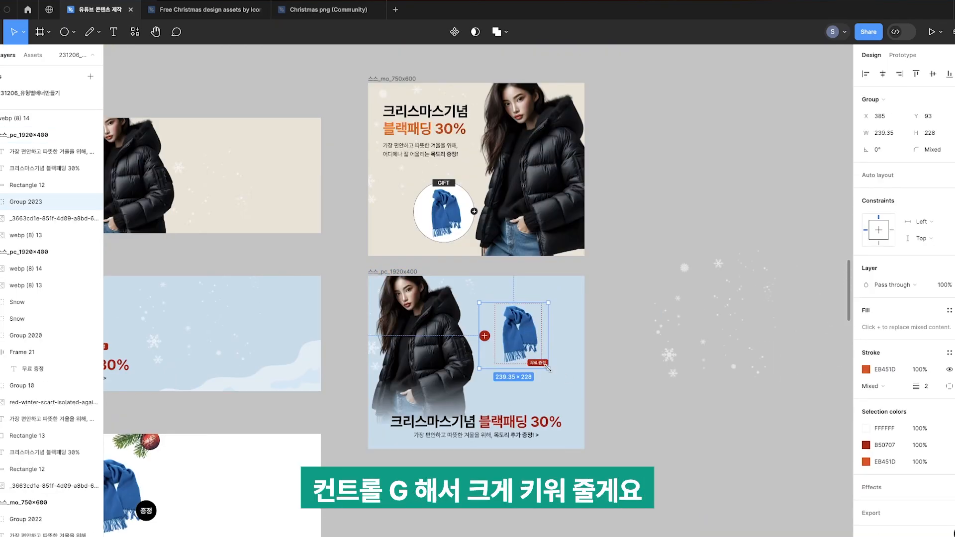
pyautogui.moveTo(548, 368)
pyautogui.mouseDown()
pyautogui.moveTo(571, 390)
pyautogui.moveTo(535, 370)
pyautogui.mouseUp()
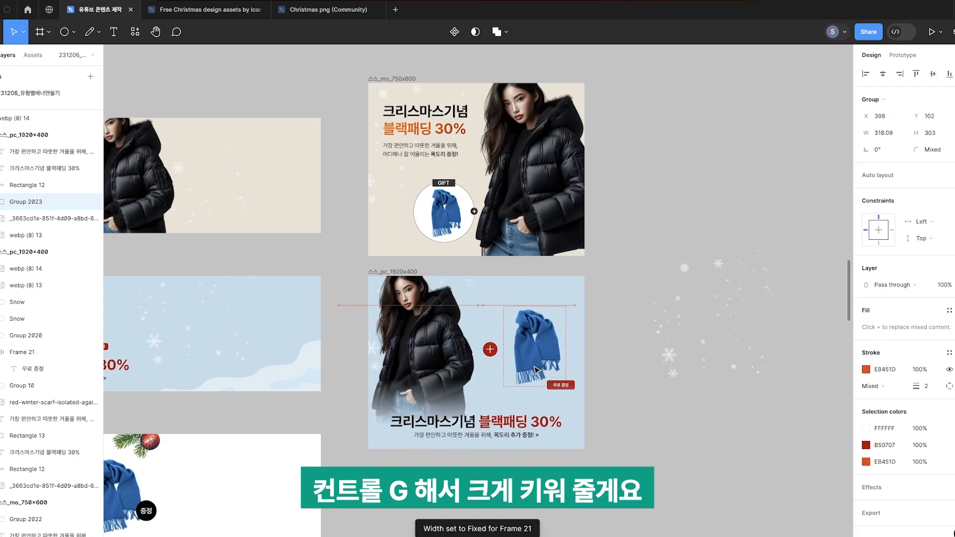
pyautogui.hotkey('ctrl', '[')
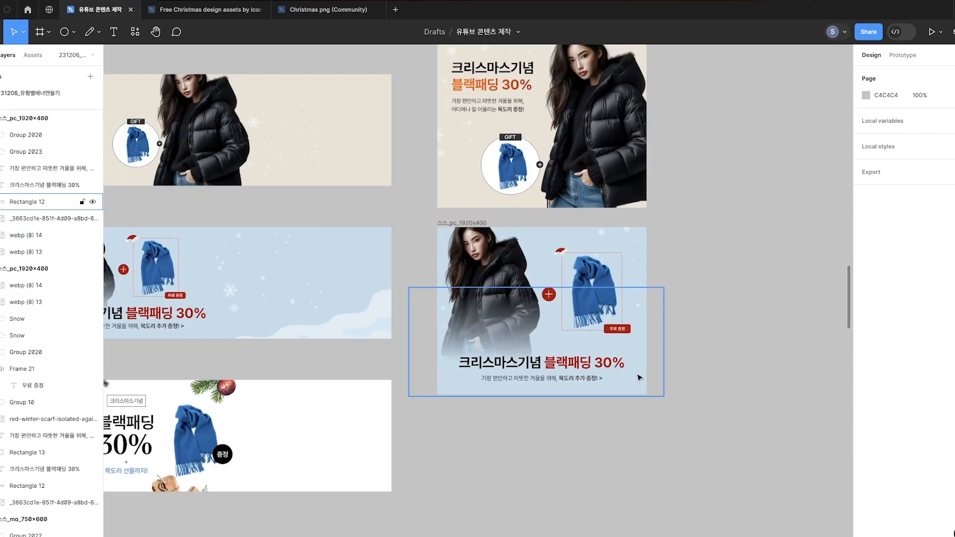
# Duplicate the white PC banner and place the copy directly below the blue mobile banner
pyautogui.scroll(-3, 593, 384)
pyautogui.scroll(2, 593, 383)
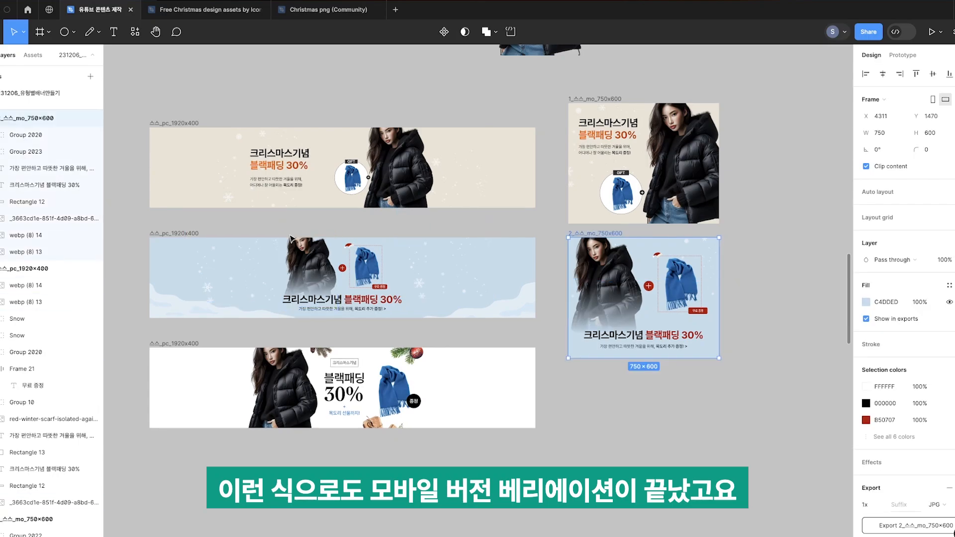
pyautogui.click(169, 343)
pyautogui.moveTo(174, 373); pyautogui.dragTo(592, 400)
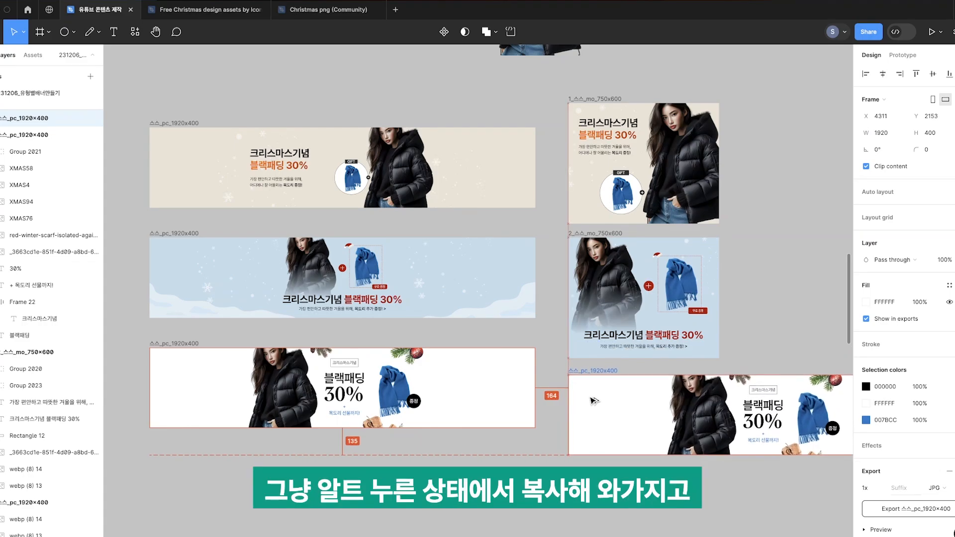
pyautogui.click(778, 309)
pyautogui.hscroll(4, 559, 311)
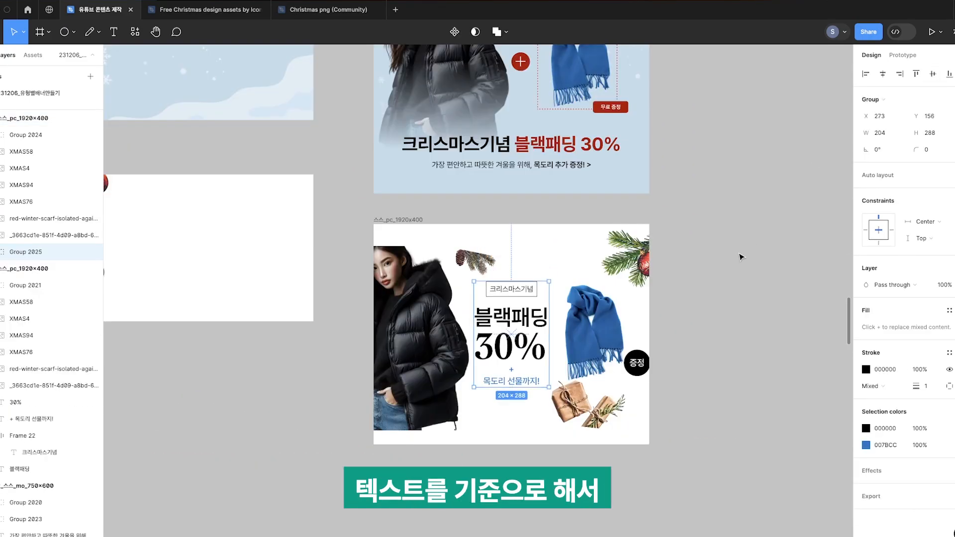
# Enlarge the model photo and the text group (to about 248 x 350) in the white mobile banner, and ungroup the text
pyautogui.moveTo(498, 241)
pyautogui.mouseDown()
pyautogui.moveTo(487, 243)
pyautogui.moveTo(495, 237)
pyautogui.mouseUp()
pyautogui.moveTo(430, 308); pyautogui.dragTo(433, 304)
pyautogui.moveTo(476, 243); pyautogui.dragTo(457, 249)
pyautogui.moveTo(480, 201); pyautogui.dragTo(460, 213)
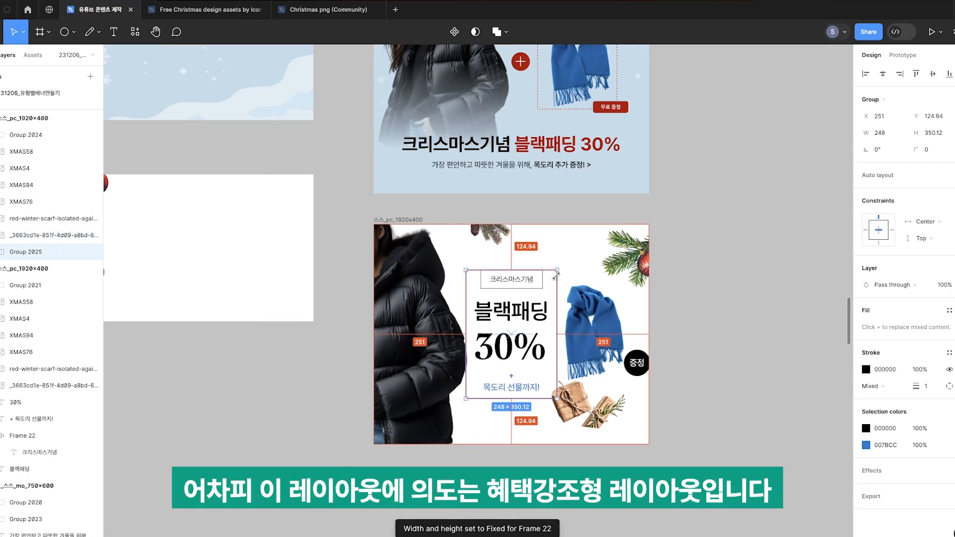
pyautogui.press('super+shift+g')
pyautogui.click(712, 285)
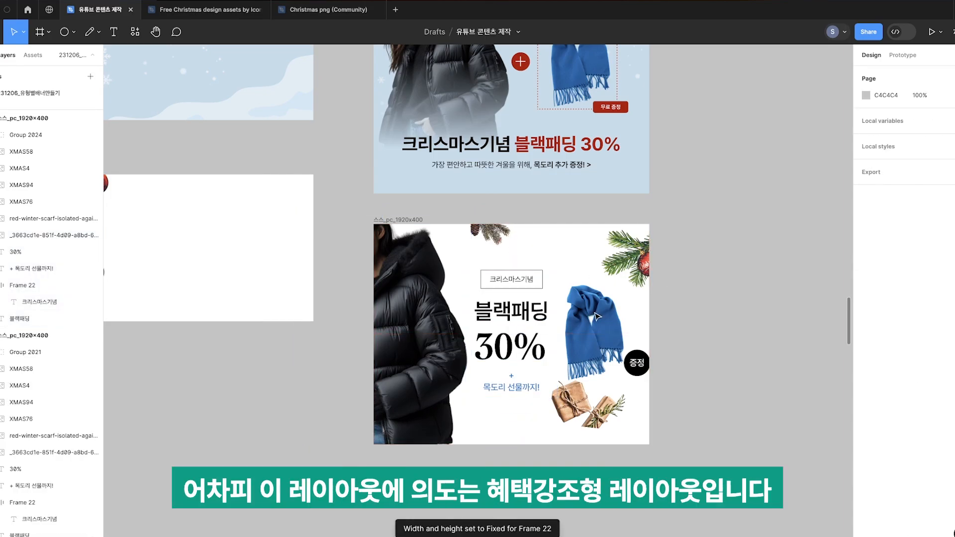
# Enlarge the 30% text and gift box in the white mobile banner, and reposition the 증정 badge and ornament branch
pyautogui.click(520, 354)
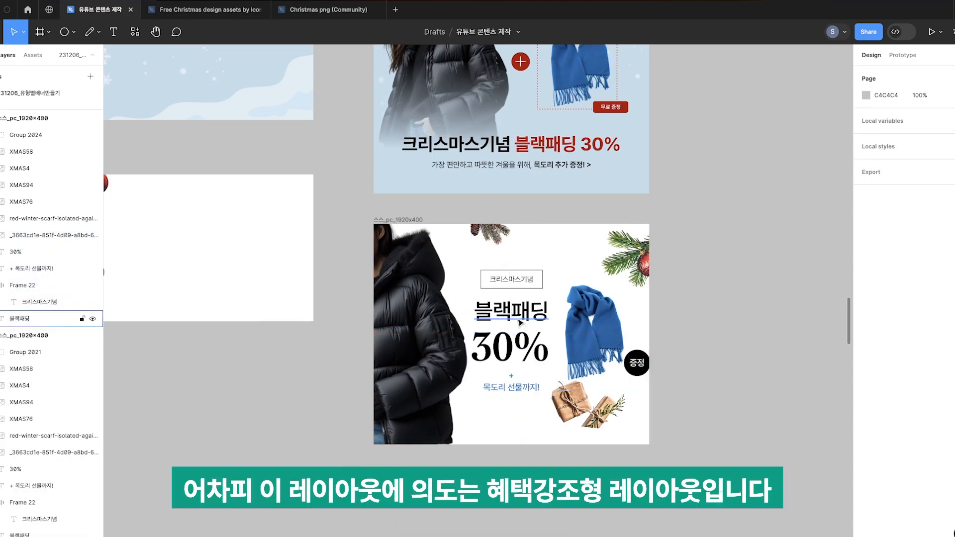
pyautogui.click(520, 321)
pyautogui.click(528, 355)
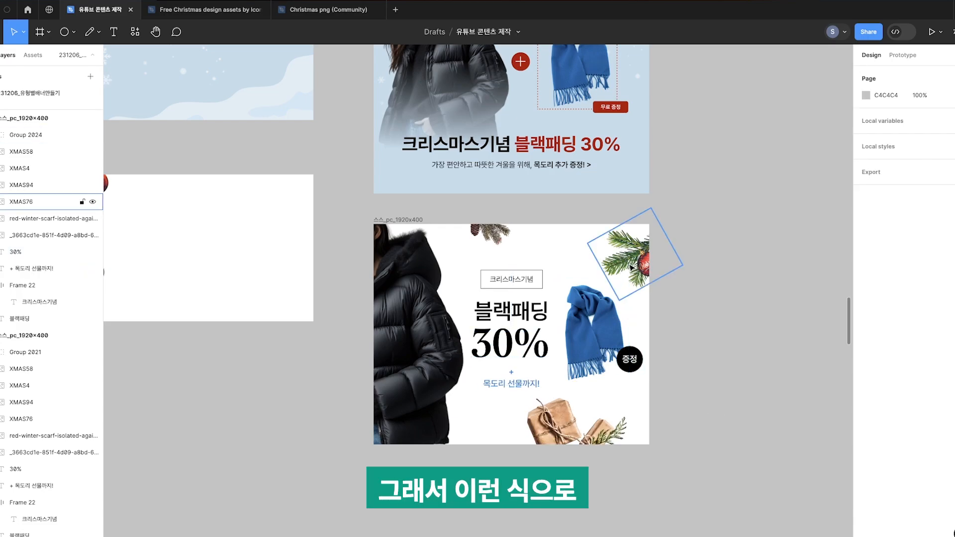
pyautogui.moveTo(631, 267); pyautogui.dragTo(584, 238)
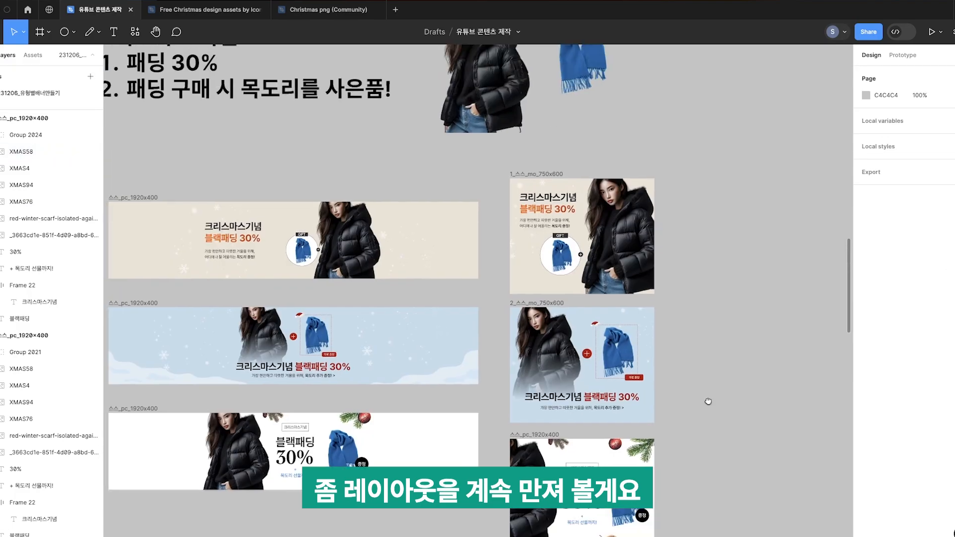
# Rename the white mobile frame with the prefix 3_ and ending mo_750x600, and prefix the PC frame names with 1_, 2_ and 3_
pyautogui.scroll(-5, 704, 338)
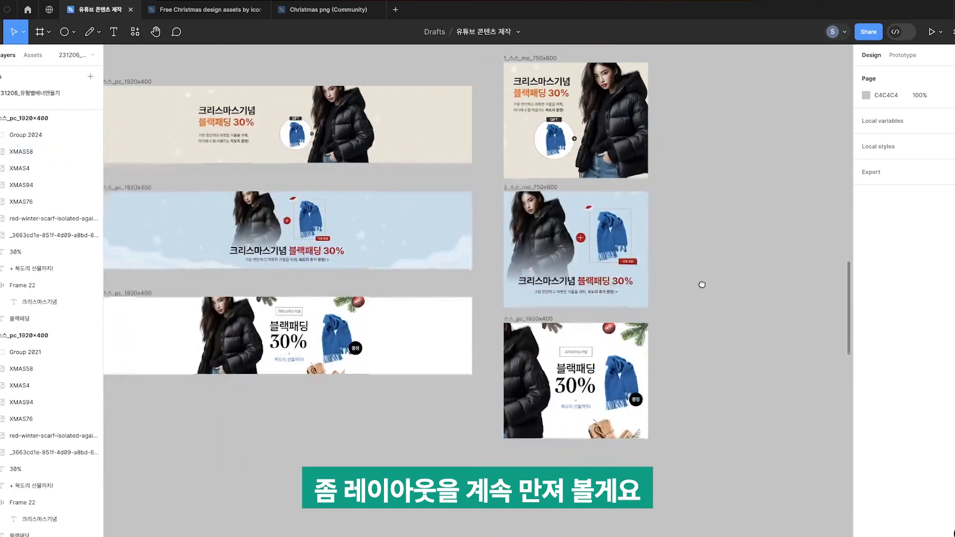
pyautogui.click(546, 319)
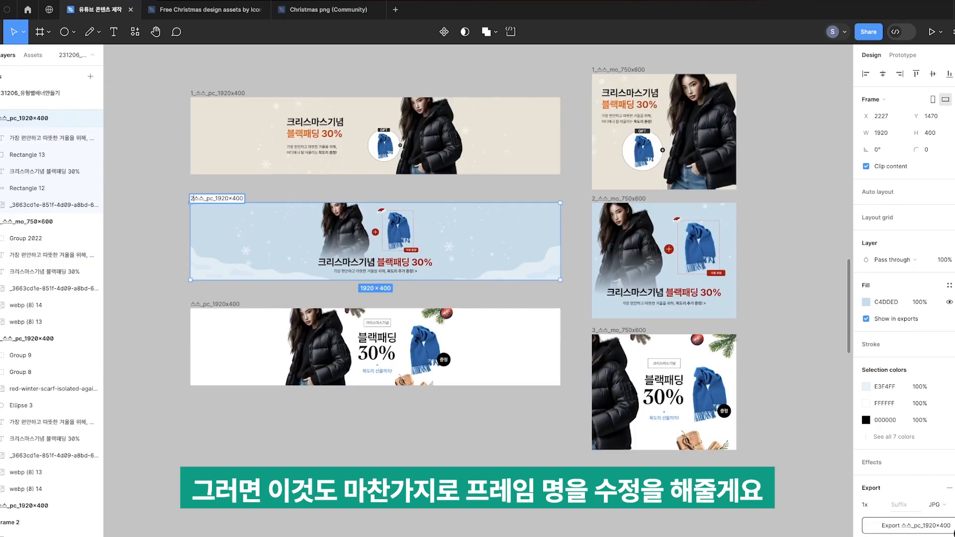
pyautogui.click(219, 198)
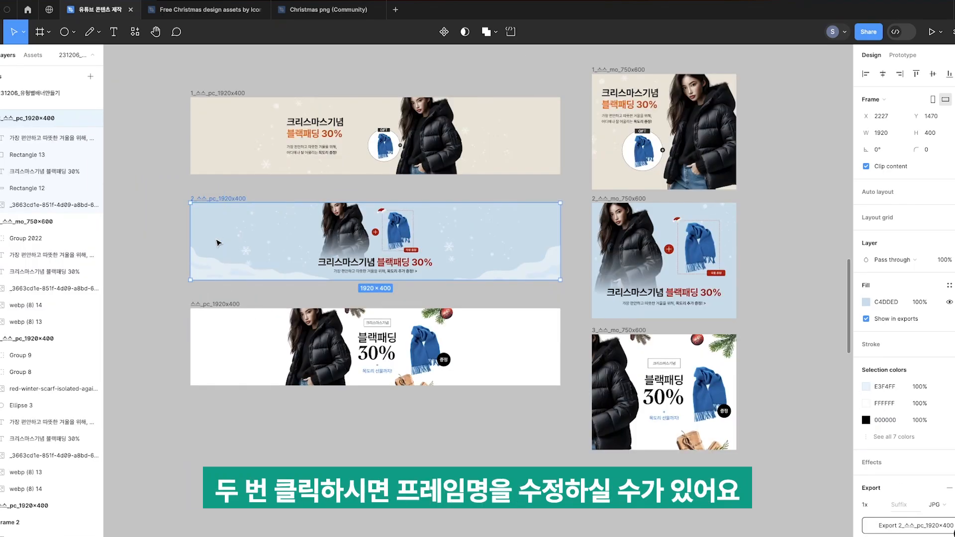
pyautogui.doubleClick(219, 305)
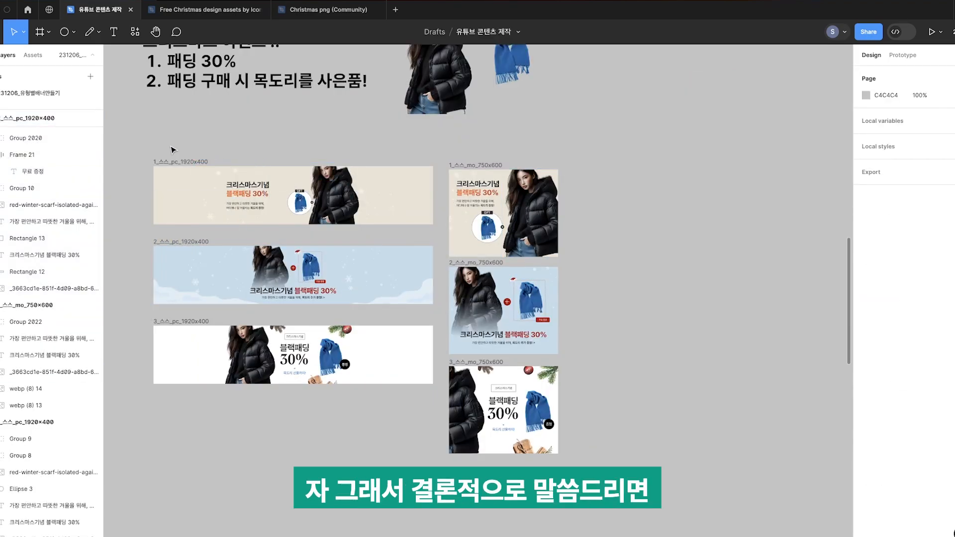
# Move the three mobile banners together so their column's top edge lines up with the first PC banner
pyautogui.moveTo(150, 150); pyautogui.dragTo(448, 154)
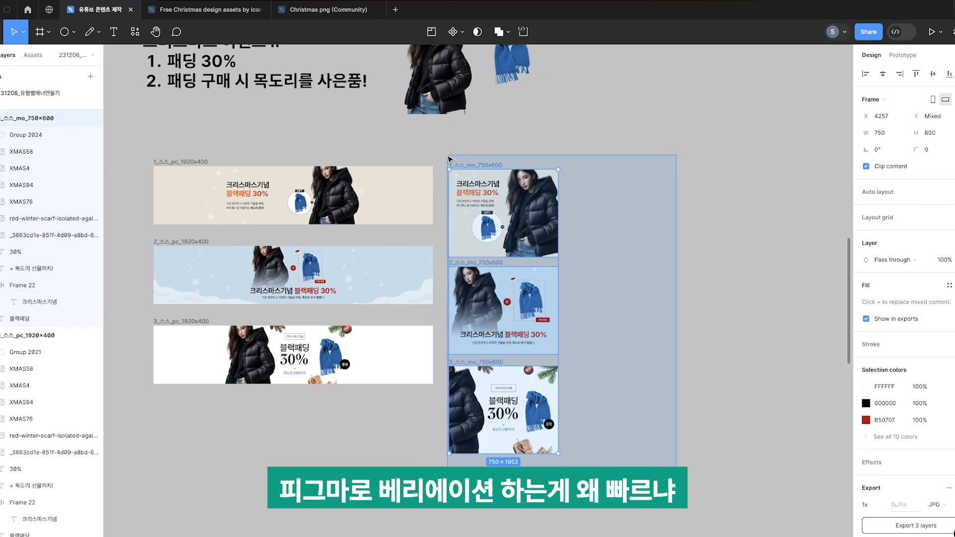
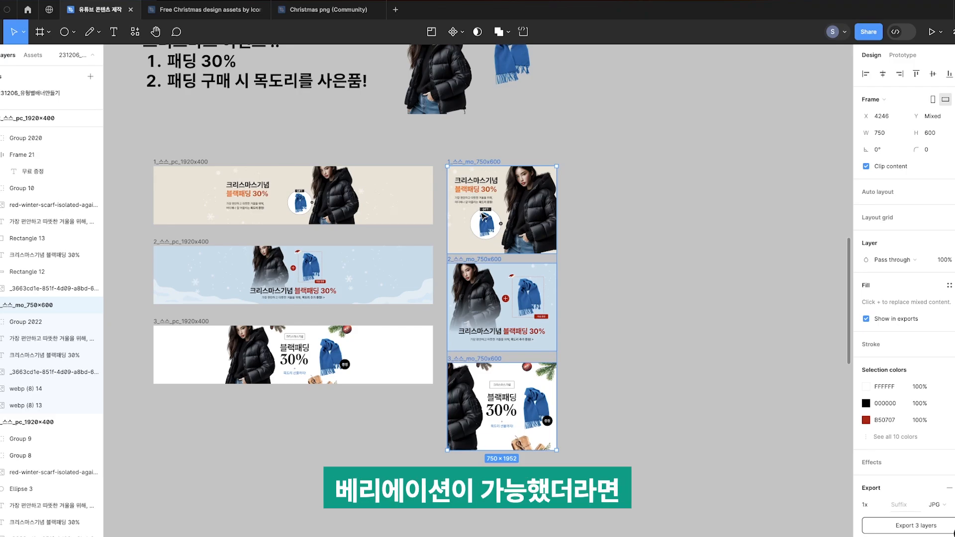
pyautogui.click(156, 155)
pyautogui.moveTo(257, 225); pyautogui.dragTo(659, 466)
pyautogui.click(657, 463)
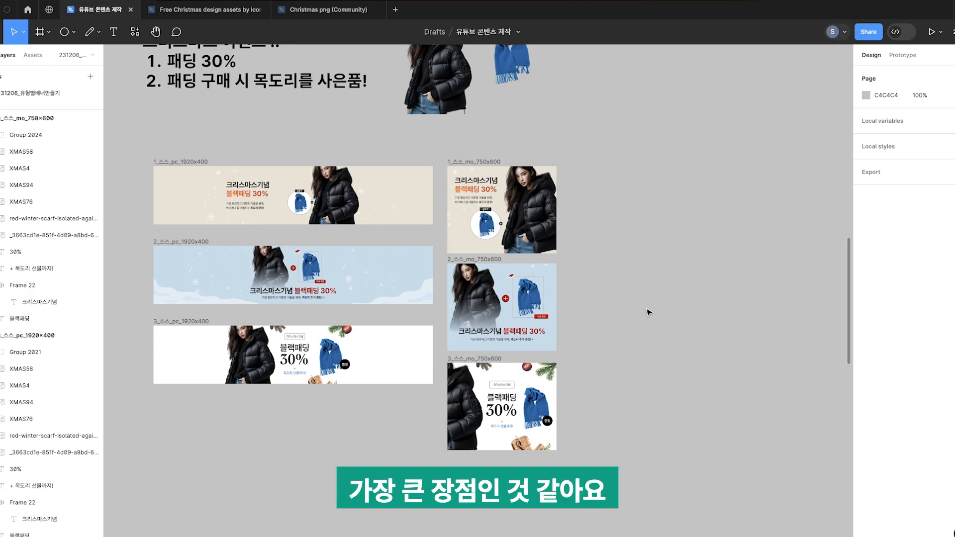
# Duplicate the beige mobile banner and place the copy beside the mobile column, level with the original
pyautogui.scroll(3, 401, 346)
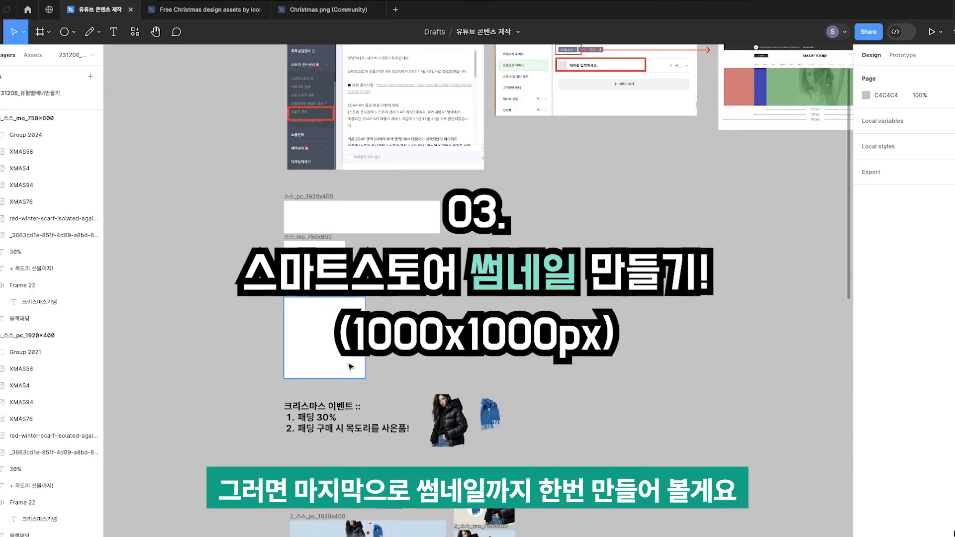
pyautogui.scroll(-5, 456, 384)
pyautogui.scroll(3, 459, 189)
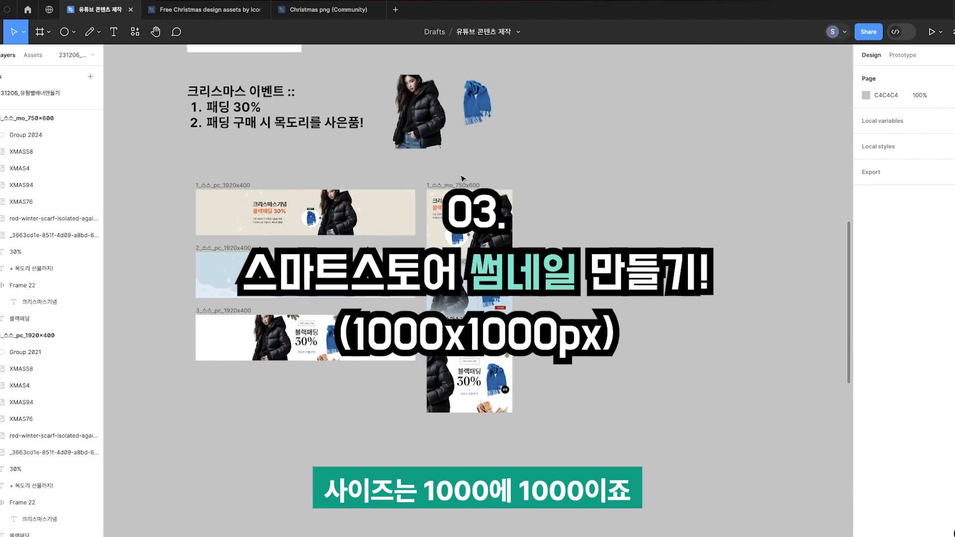
pyautogui.click(458, 185)
pyautogui.scroll(1, 441, 199)
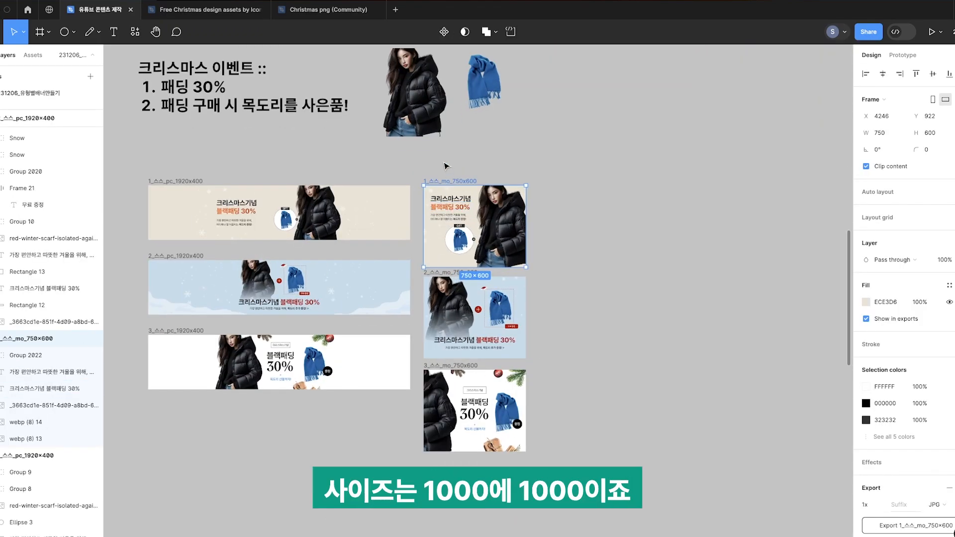
pyautogui.moveTo(438, 182); pyautogui.dragTo(575, 182)
pyautogui.scroll(1, 576, 203)
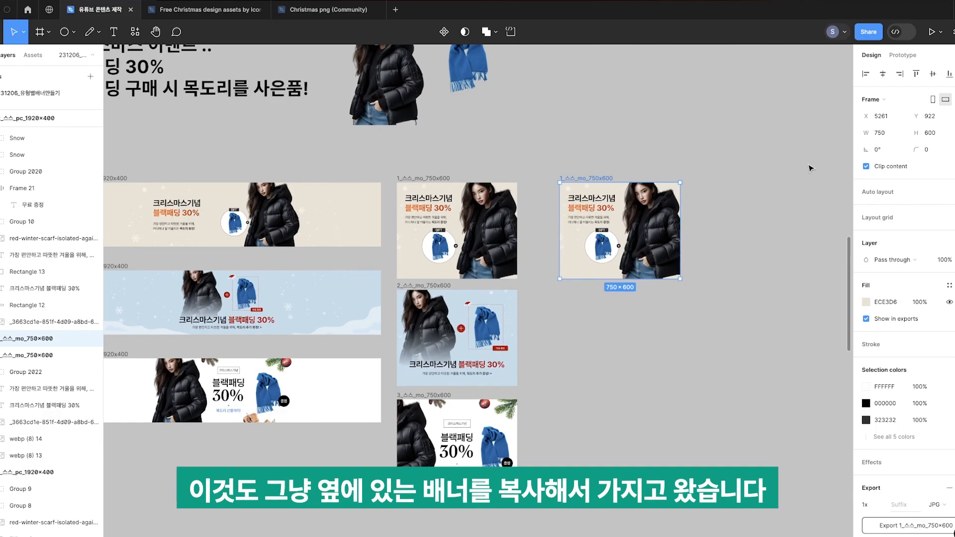
# Set the copied beige frame's size to 1000 x 1000
pyautogui.press('Return')
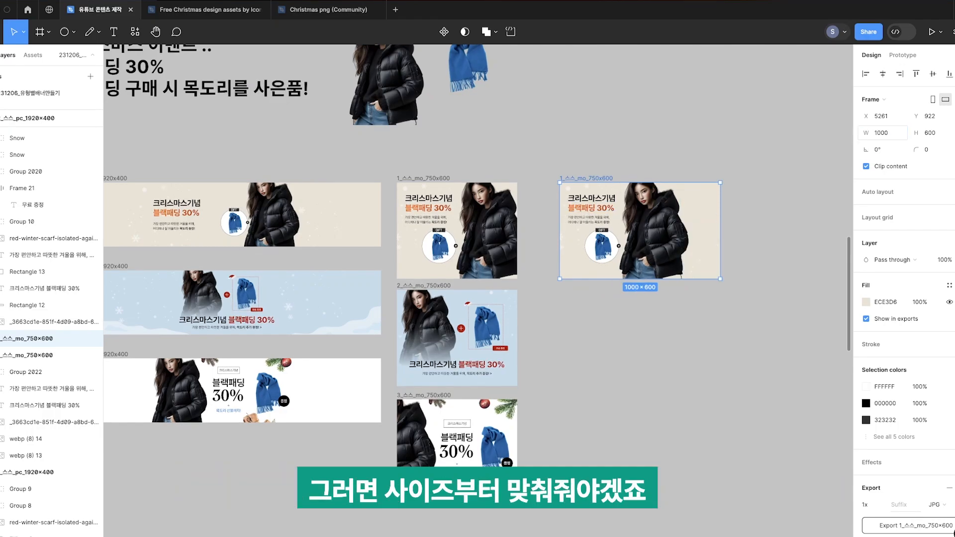
pyautogui.click(921, 136)
pyautogui.write('100')
pyautogui.press('Return')
# Rename the resized frame as 1_스스_썸네일_1000x1000
pyautogui.doubleClick(580, 179)
pyautogui.write('썸')
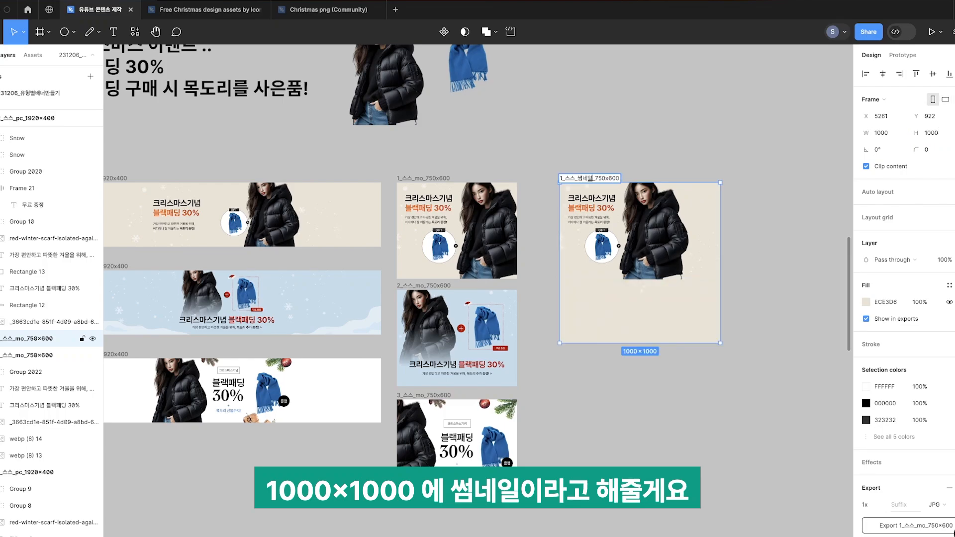
pyautogui.write('네일')
pyautogui.hotkey('shift', 'End')
pyautogui.write('_1000x1000')
pyautogui.press('Return')
# Delete the headline and the description text from the beige thumbnail
pyautogui.click(570, 212)
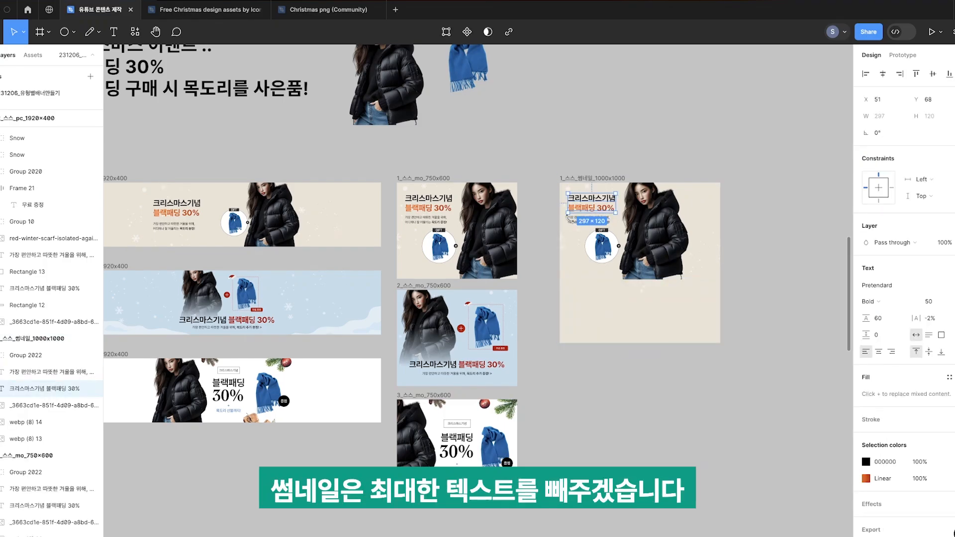
pyautogui.press('BackSpace')
pyautogui.click(588, 220)
pyautogui.press('BackSpace')
# Enlarge and centre the model photo at about 817 x 1098, and enlarge the scarf badge to about 344 x 338 in the thumbnail's lower-left corner
pyautogui.click(610, 213)
pyautogui.click(683, 274)
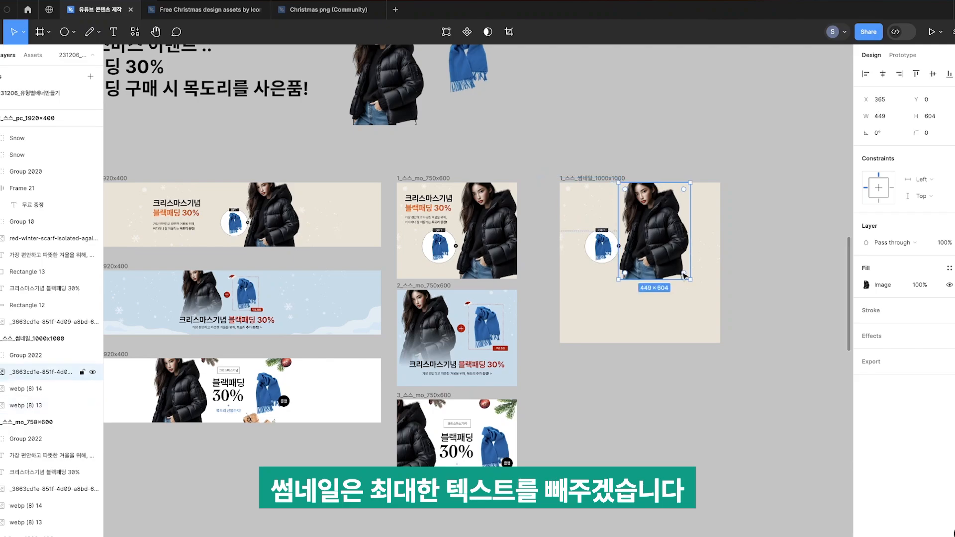
pyautogui.moveTo(693, 319); pyautogui.dragTo(588, 226)
pyautogui.moveTo(691, 280); pyautogui.dragTo(705, 293)
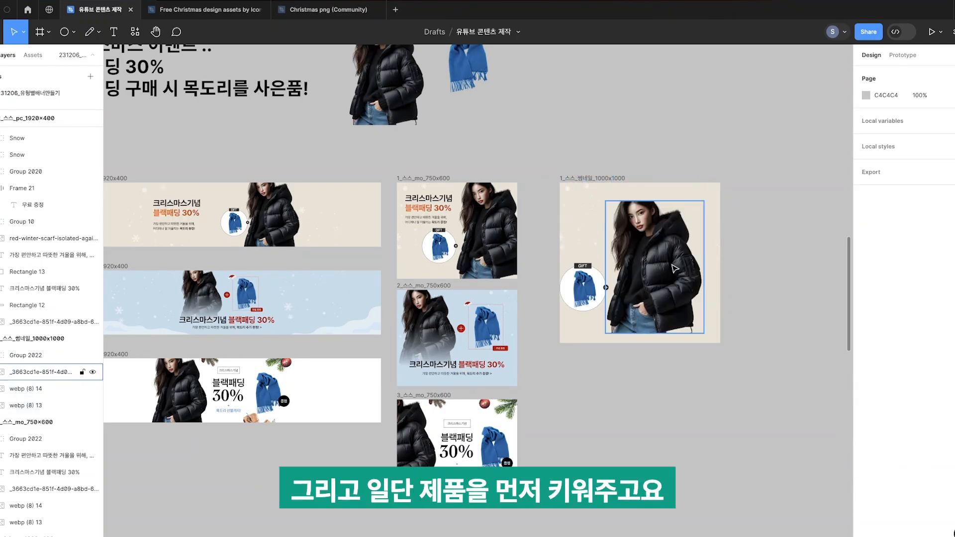
pyautogui.click(610, 205)
pyautogui.press('alt')
pyautogui.moveTo(711, 201); pyautogui.dragTo(678, 230)
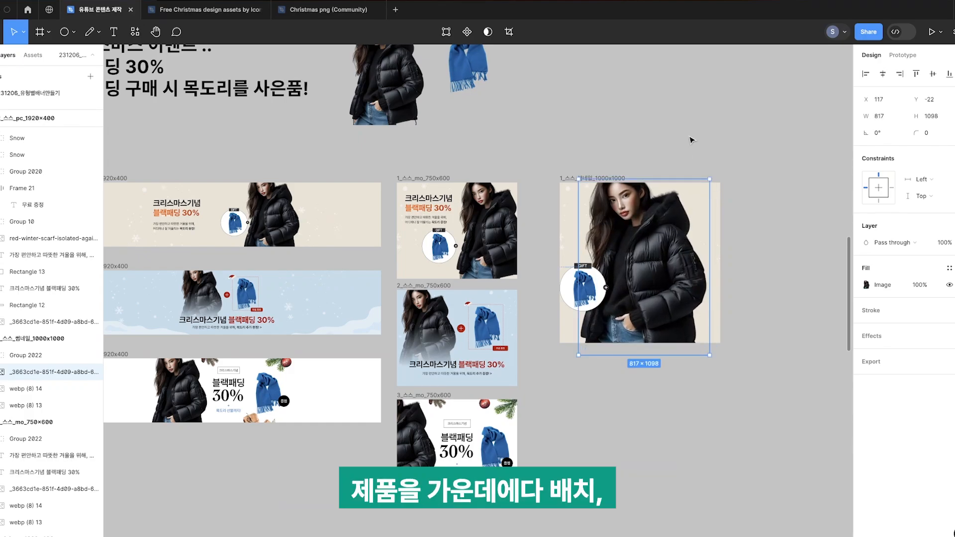
pyautogui.click(691, 139)
pyautogui.moveTo(597, 285); pyautogui.dragTo(600, 306)
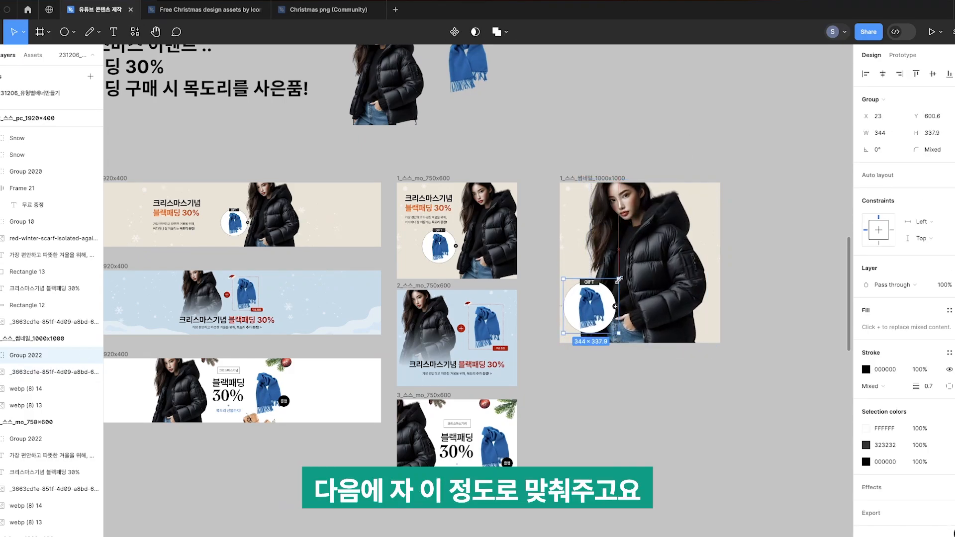
# Ungroup the scarf badge, group the plus icon with its circle, and move it beside the GIFT label
pyautogui.scroll(5, 656, 277)
pyautogui.click(563, 372)
pyautogui.scroll(4, 564, 372)
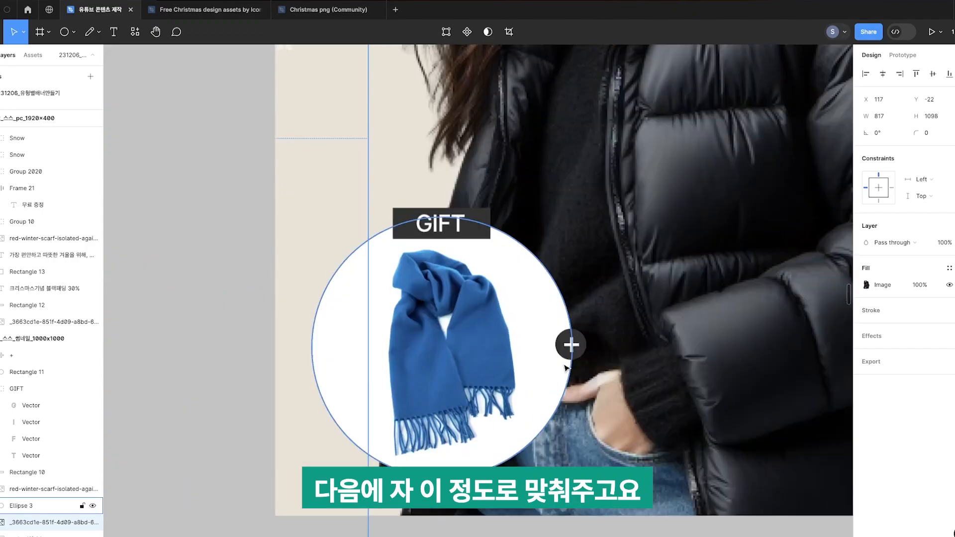
pyautogui.click(571, 348)
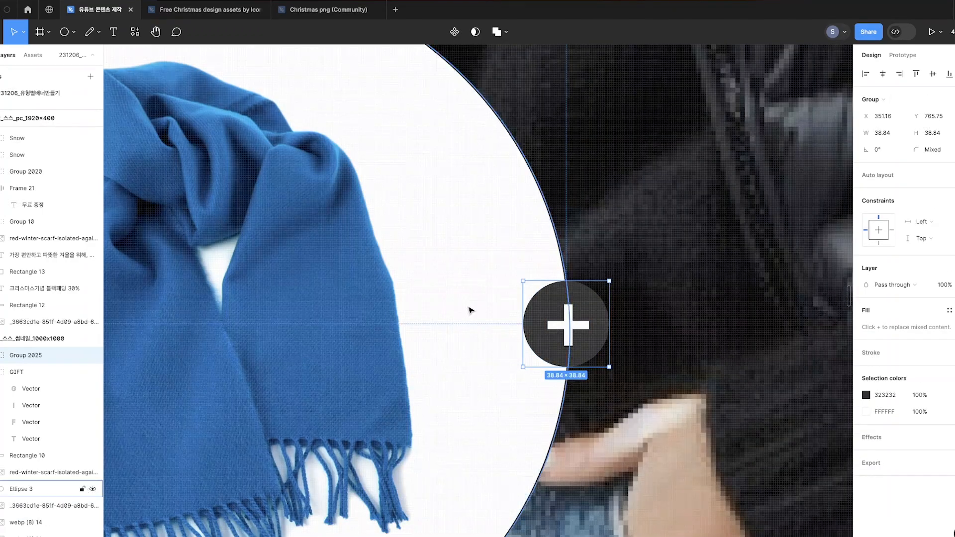
pyautogui.scroll(-5, 457, 306)
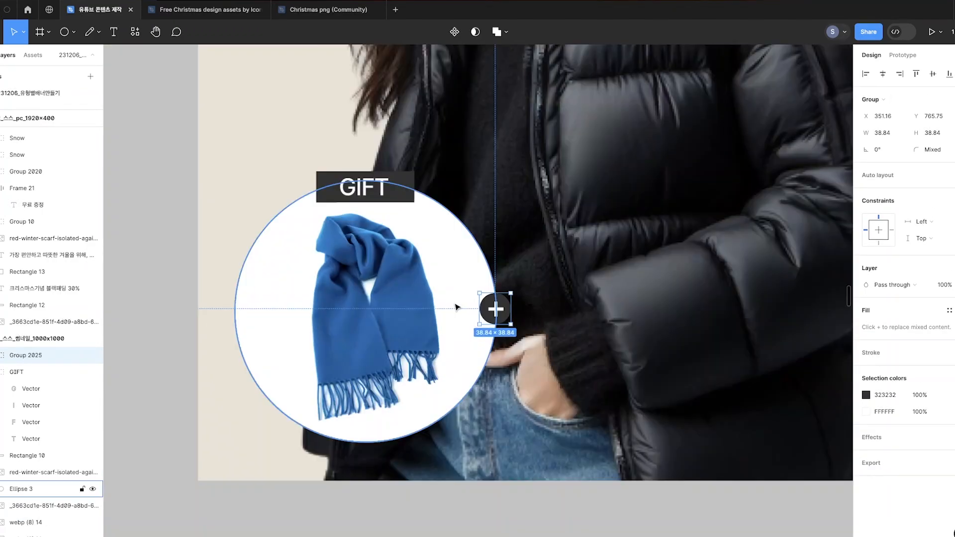
pyautogui.moveTo(456, 306); pyautogui.dragTo(531, 366)
pyautogui.moveTo(569, 373); pyautogui.dragTo(485, 253)
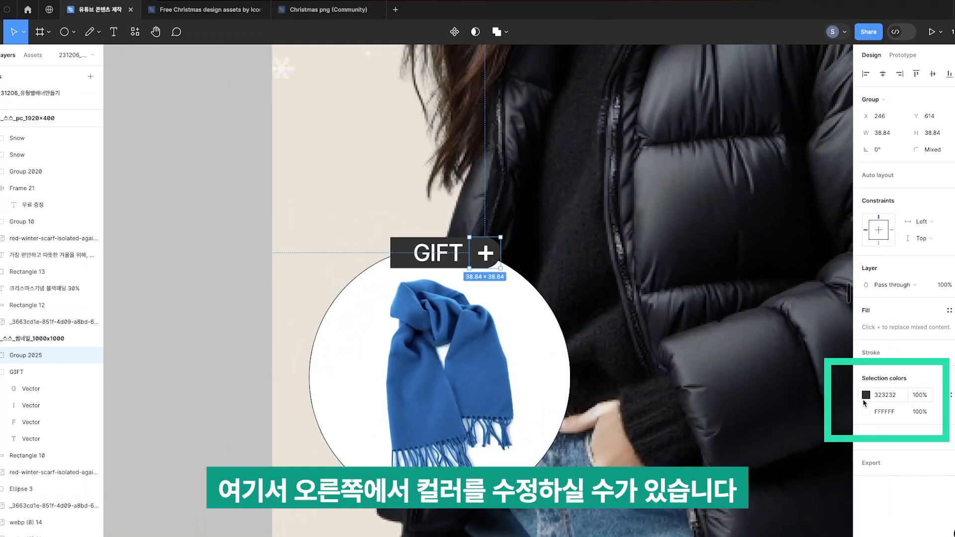
# Recolour the plus icon's dark circle blue (1F97E7) and shift the icon to the other end of the GIFT label
pyautogui.click(868, 395)
pyautogui.moveTo(798, 362); pyautogui.dragTo(776, 338)
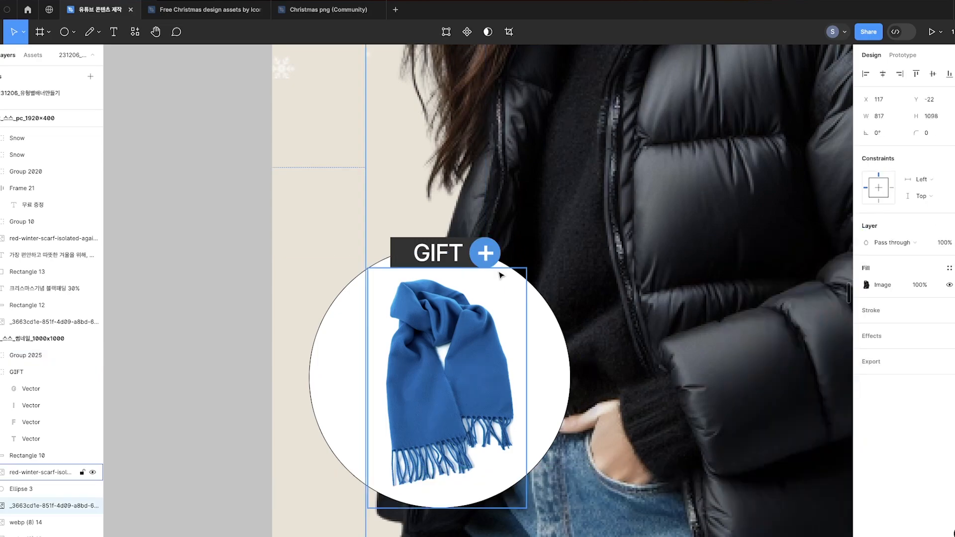
pyautogui.click(496, 266)
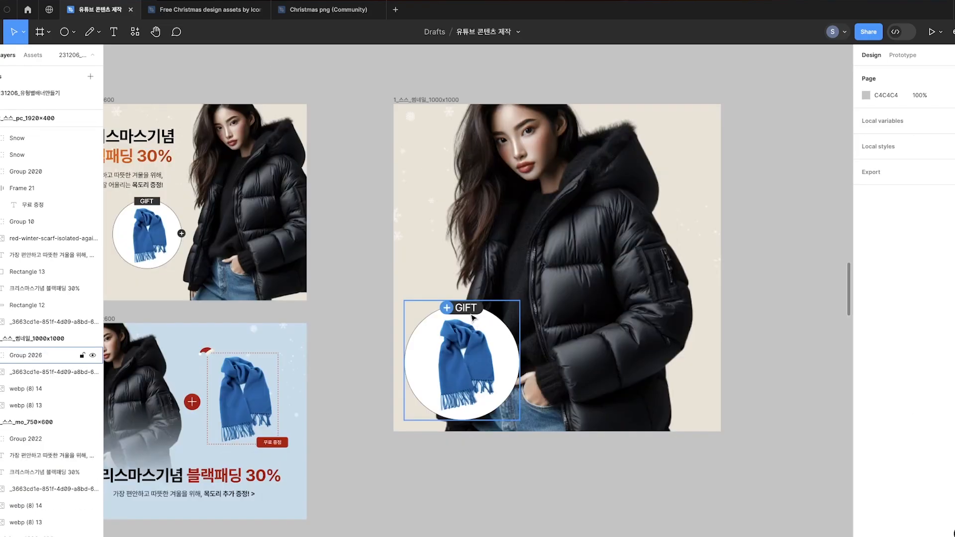
# Remove the GIFT label, and enlarge and centre the plus icon on the top edge of the scarf circle
pyautogui.click(472, 314)
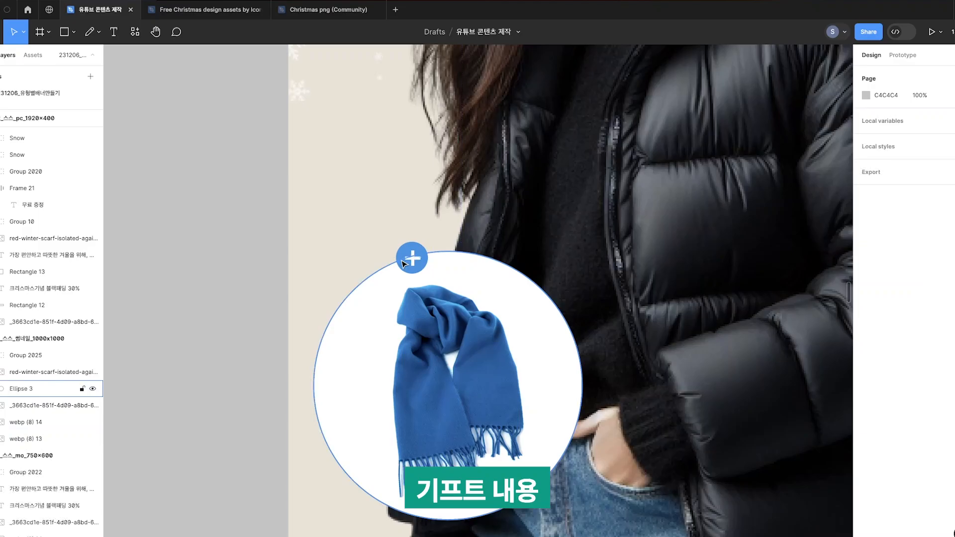
pyautogui.click(440, 259)
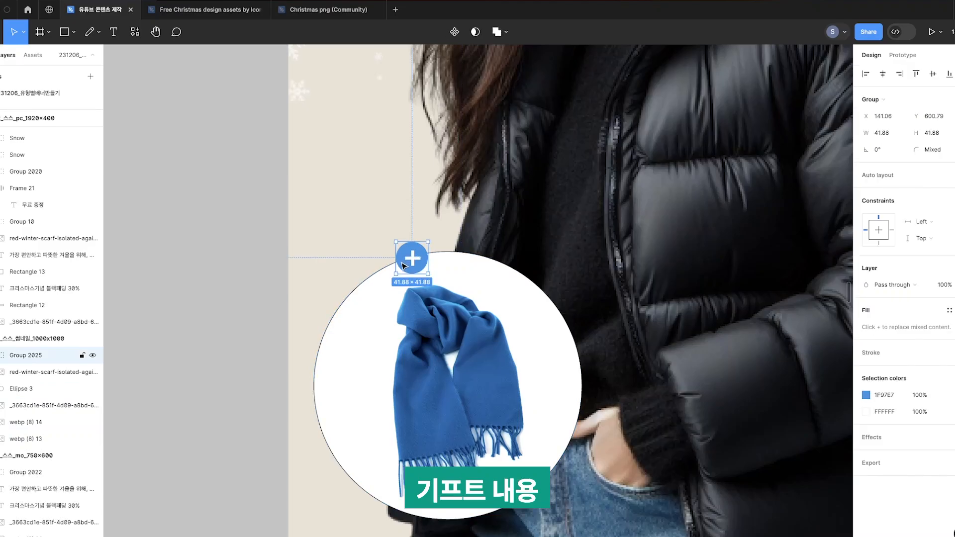
pyautogui.moveTo(440, 262)
pyautogui.mouseDown()
pyautogui.moveTo(467, 232)
pyautogui.moveTo(453, 253)
pyautogui.mouseUp()
# Change the scarf circle's outline colour to the blue used for the plus icon
pyautogui.click(554, 318)
pyautogui.click(866, 327)
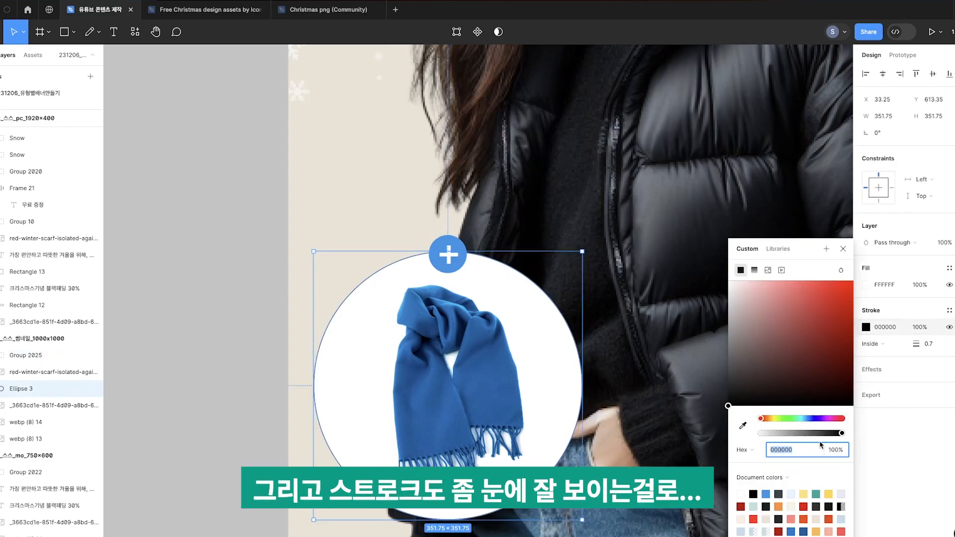
pyautogui.click(766, 495)
pyautogui.click(602, 292)
pyautogui.scroll(-5, 477, 367)
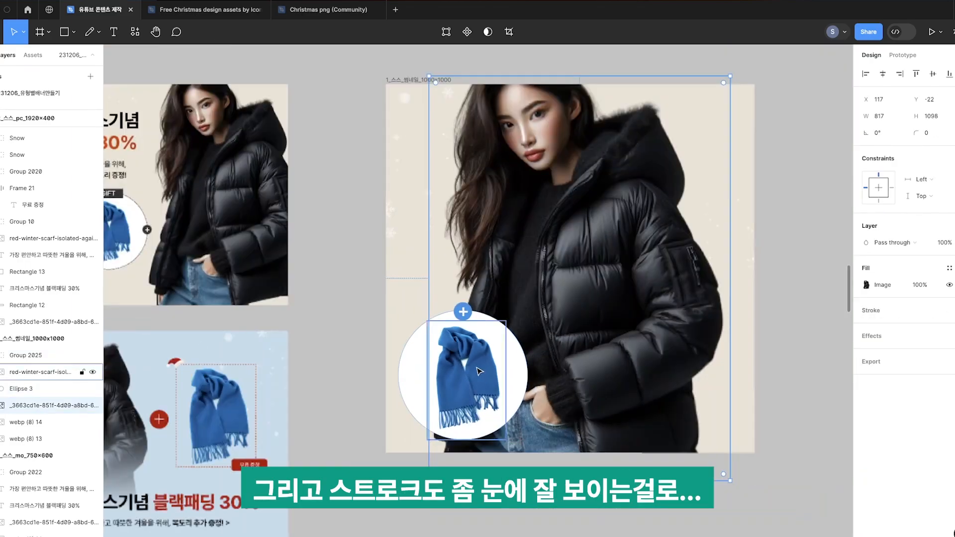
pyautogui.click(800, 360)
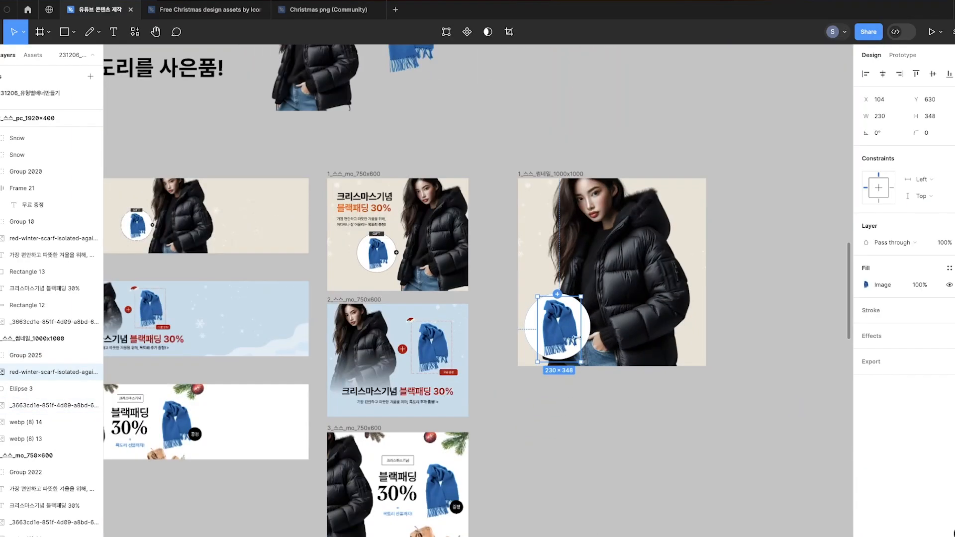
pyautogui.click(638, 396)
pyautogui.scroll(-3, 637, 397)
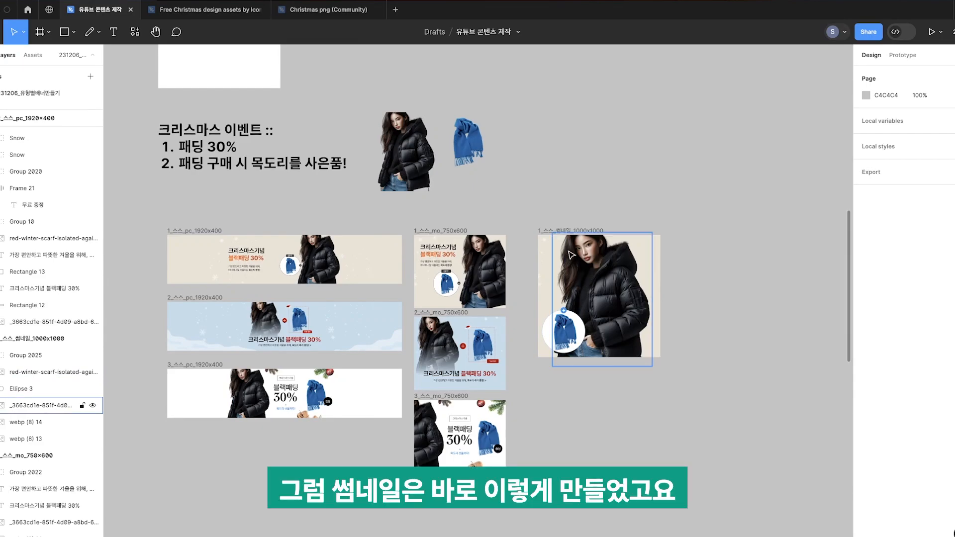
# Duplicate the beige thumbnail directly below the original and remove the scarf circle and plus icon from the copy
pyautogui.scroll(5, 533, 227)
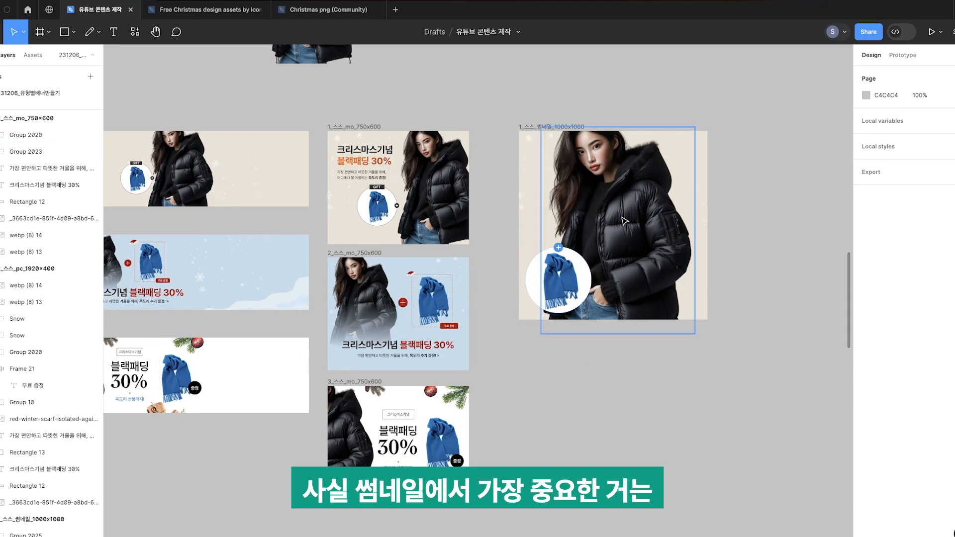
pyautogui.click(547, 128)
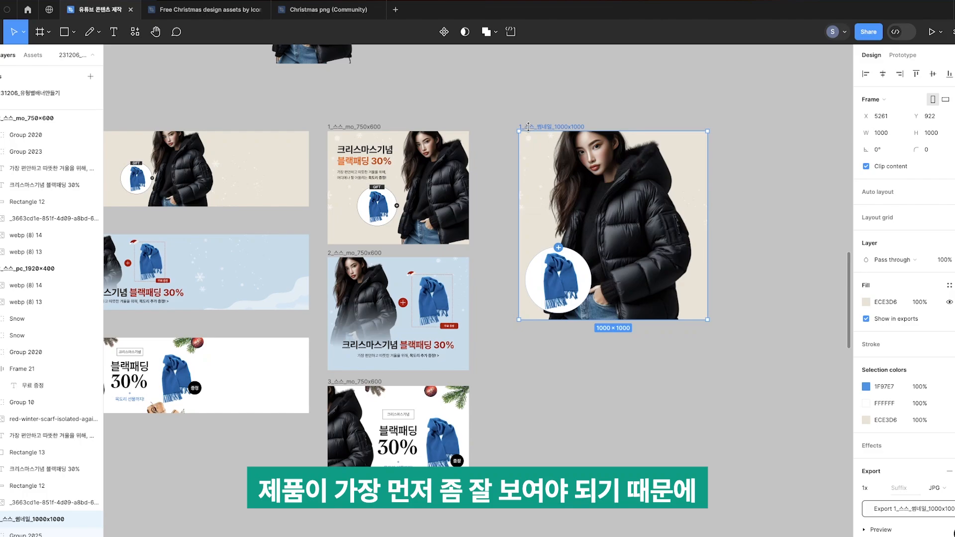
pyautogui.moveTo(537, 127); pyautogui.dragTo(537, 334)
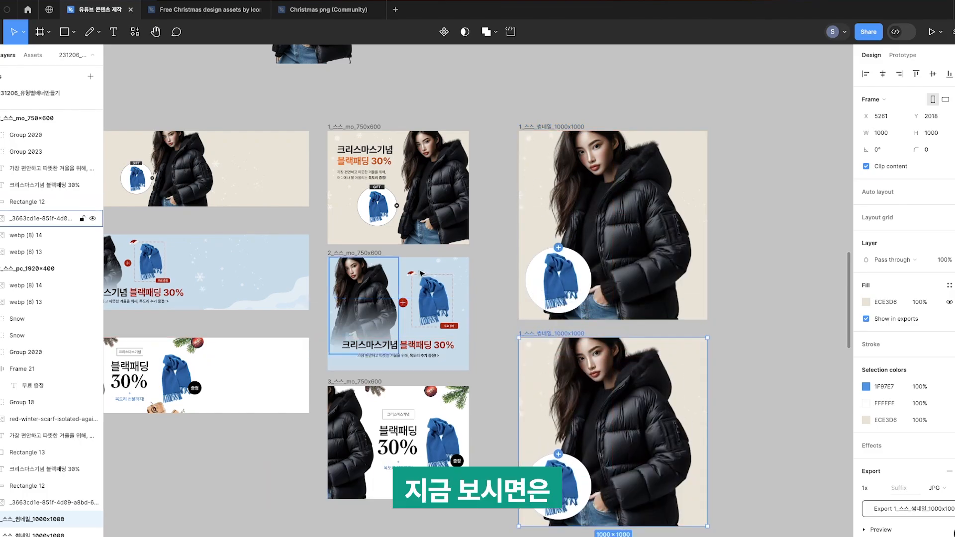
pyautogui.press('Escape')
pyautogui.scroll(-3, 418, 329)
pyautogui.hscroll(2, 418, 329)
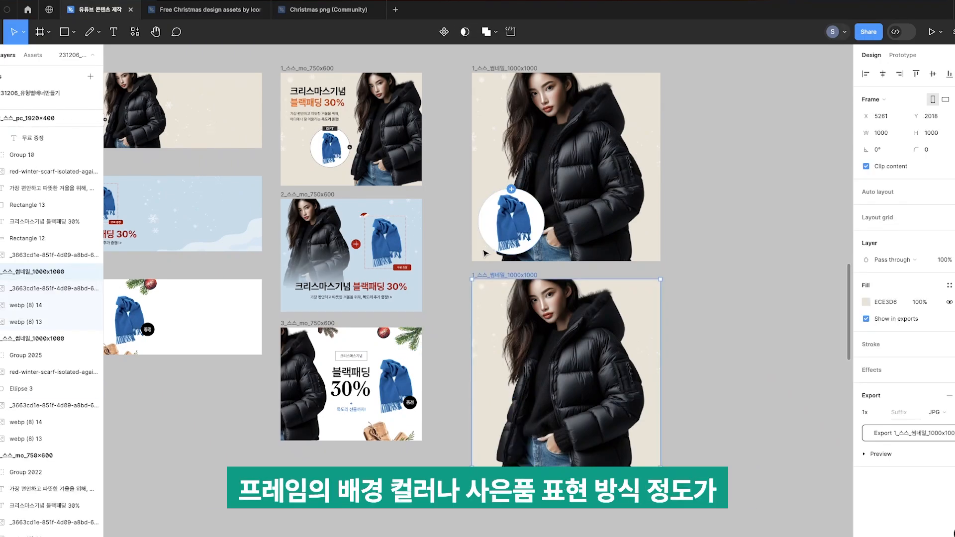
# Fill the copied thumbnail's background with the light blue sampled from the second mobile banner
pyautogui.press('i')
pyautogui.click(418, 273)
pyautogui.press('Escape')
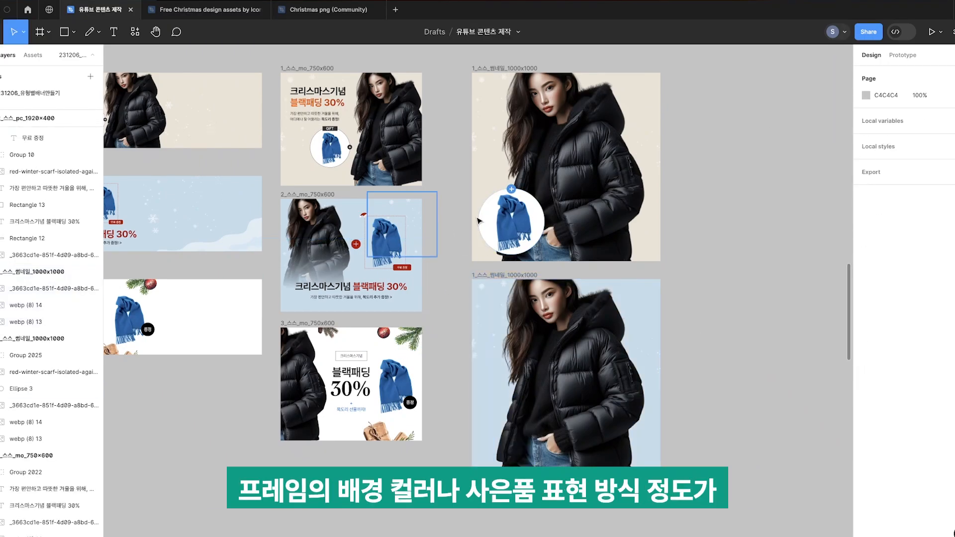
# Copy the scarf box, plus icon and 무료 증정 label from the blue mobile banner into the blue thumbnail's lower-left area, and enlarge them
pyautogui.click(403, 260)
pyautogui.scroll(2, 517, 360)
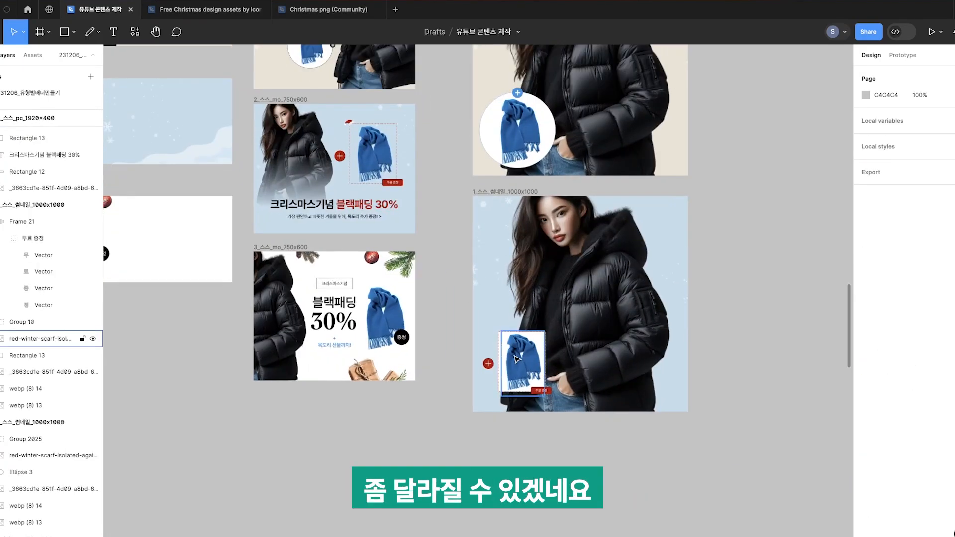
pyautogui.scroll(3, 517, 357)
pyautogui.click(496, 324)
pyautogui.moveTo(490, 318); pyautogui.dragTo(482, 311)
# Move the 무료 증정 label above the scarf box's top-left corner and the plus icon onto its right edge, and group and reposition them
pyautogui.click(561, 426)
pyautogui.scroll(3, 561, 426)
pyautogui.click(565, 403)
pyautogui.doubleClick(568, 400)
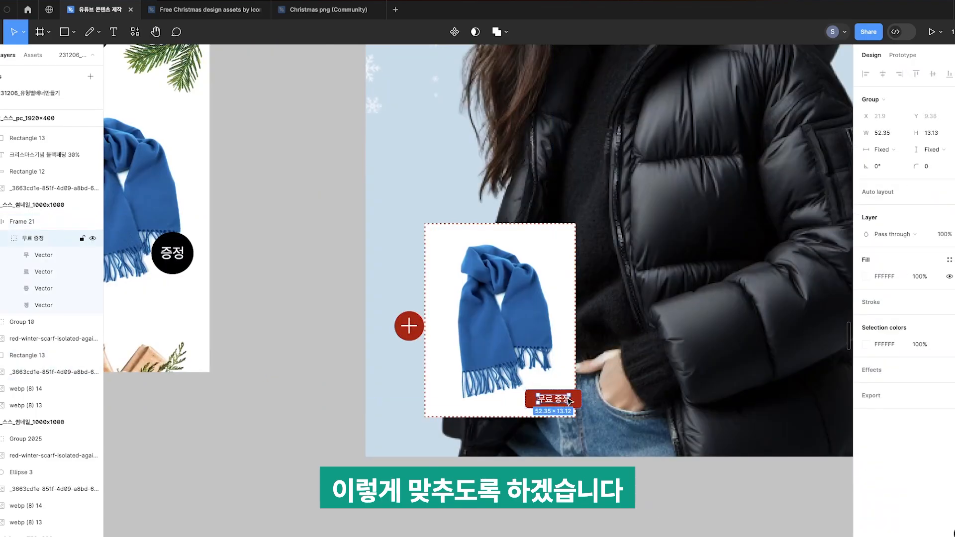
pyautogui.moveTo(569, 401); pyautogui.dragTo(467, 217)
pyautogui.click(410, 331)
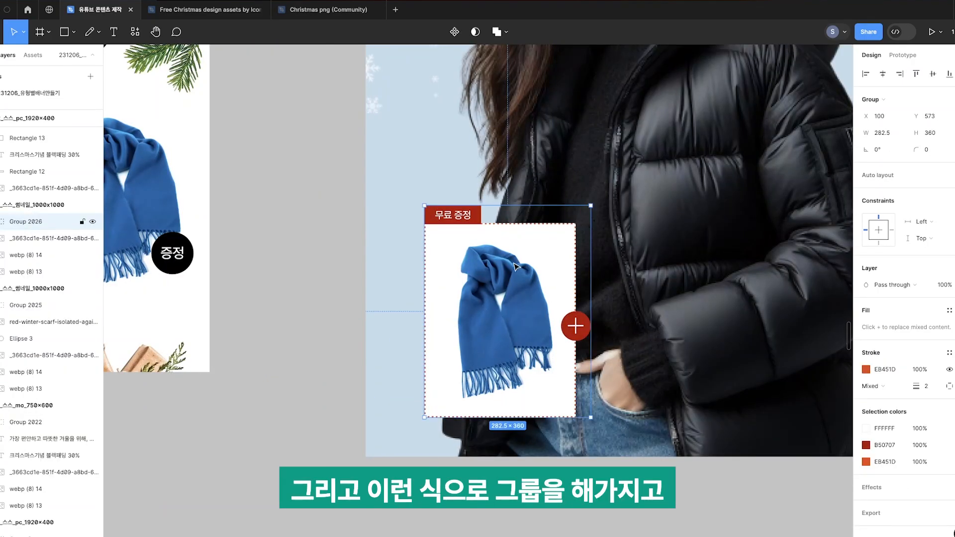
pyautogui.moveTo(513, 266); pyautogui.dragTo(495, 264)
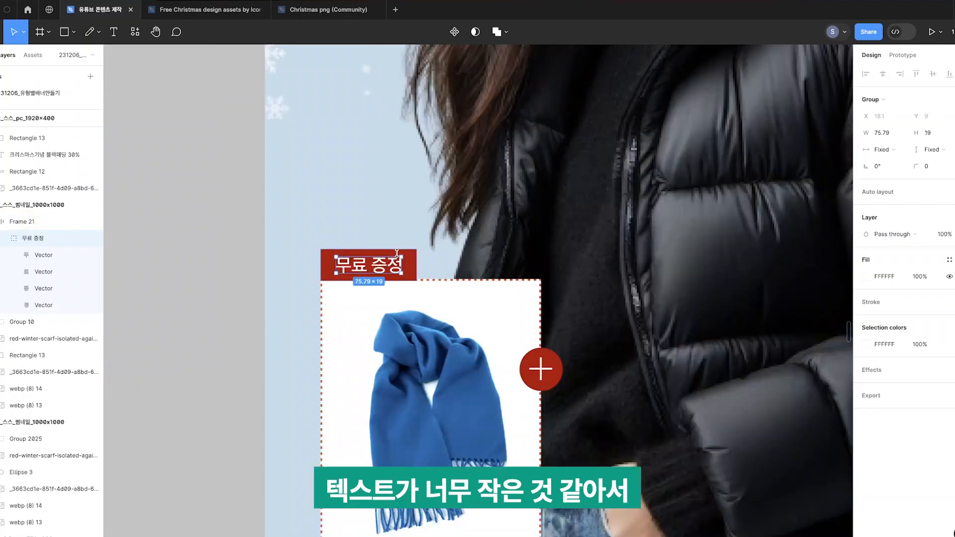
# Enlarge the 무료 증정 lettering inside its red label and adjust the scarf picture's size within its dotted box on the blue thumbnail
pyautogui.moveTo(397, 253); pyautogui.dragTo(403, 253)
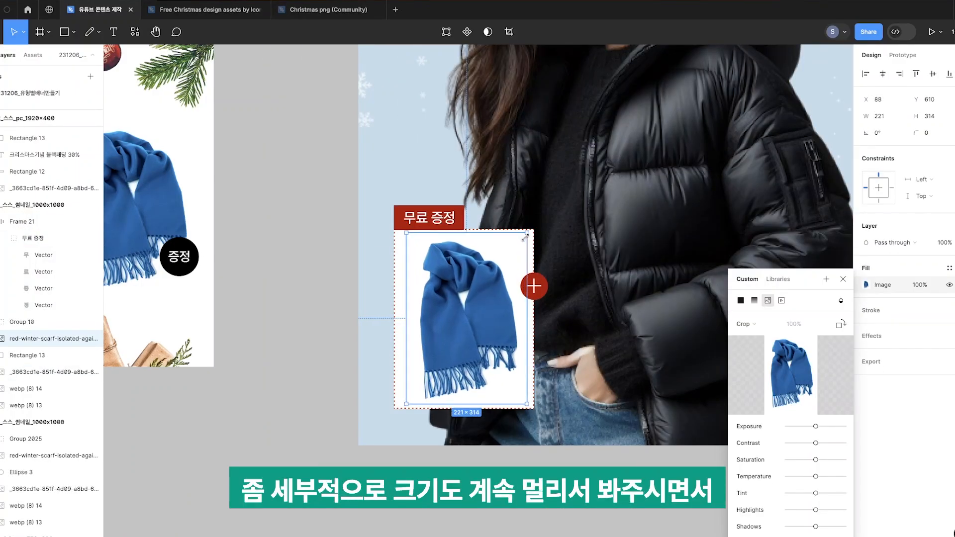
pyautogui.click(562, 258)
pyautogui.scroll(-5, 468, 339)
pyautogui.click(482, 392)
pyautogui.scroll(2, 483, 392)
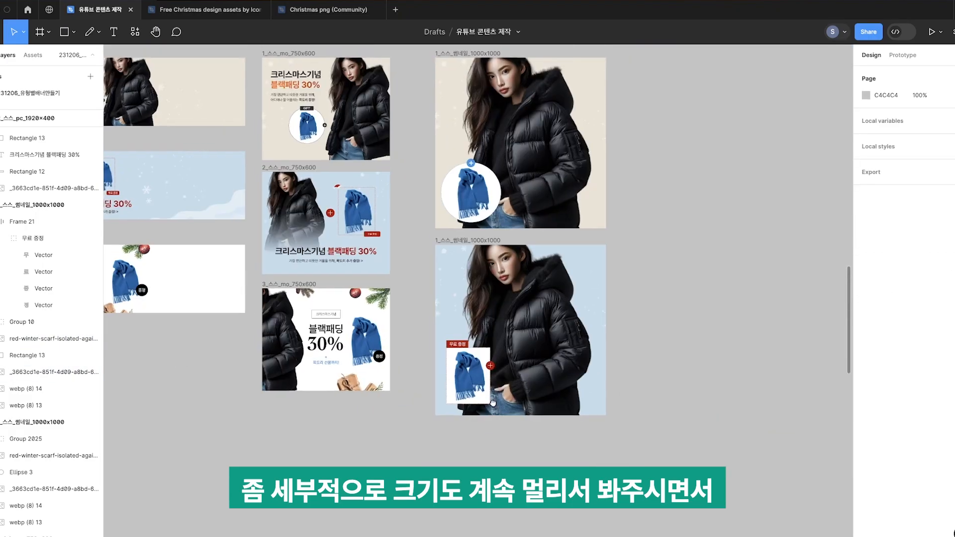
# Group the blue thumbnail's scarf box, 무료 증정 label and plus icon together
pyautogui.moveTo(567, 324); pyautogui.dragTo(573, 344)
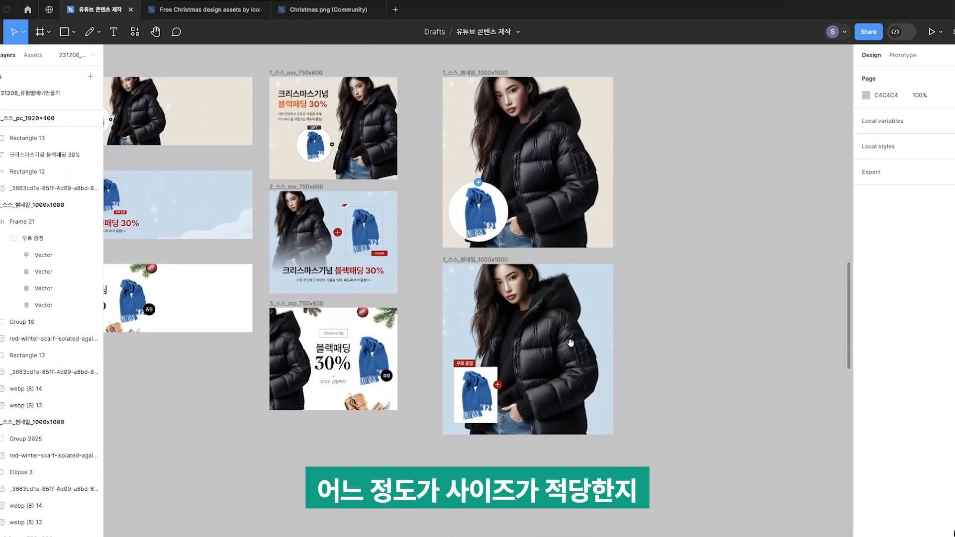
pyautogui.scroll(2, 501, 447)
pyautogui.moveTo(504, 463); pyautogui.dragTo(444, 337)
pyautogui.keyDown('shift'); pyautogui.click(524, 353); pyautogui.keyUp('shift')
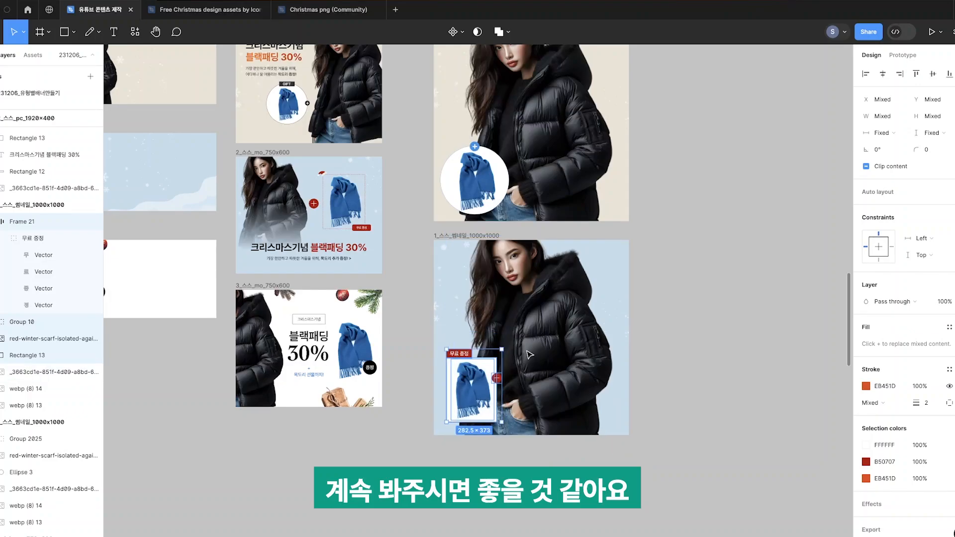
pyautogui.press('super+g')
pyautogui.click(607, 225)
pyautogui.scroll(-2, 607, 225)
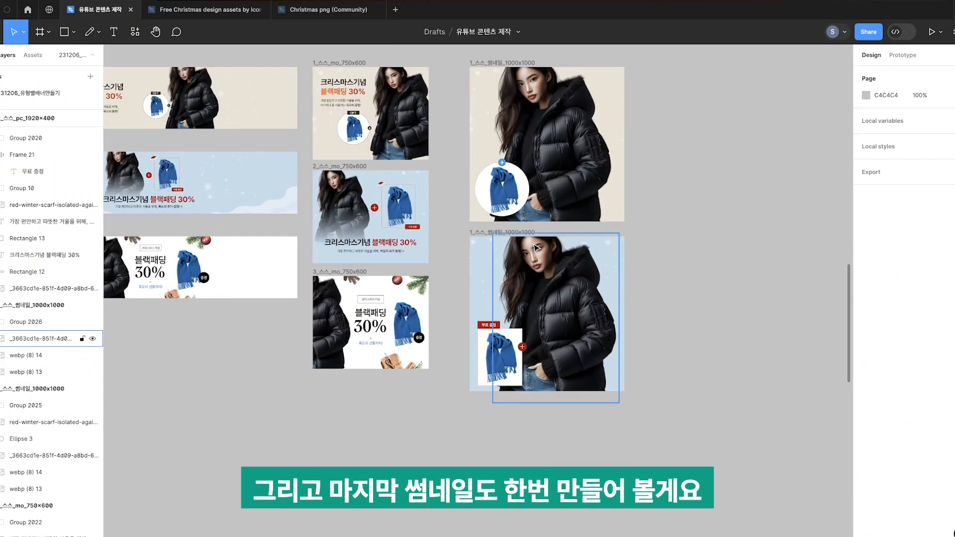
# Duplicate the blue 1000x1000 thumbnail directly below the original and delete all elements inside the copy
pyautogui.click(481, 239)
pyautogui.click(656, 247)
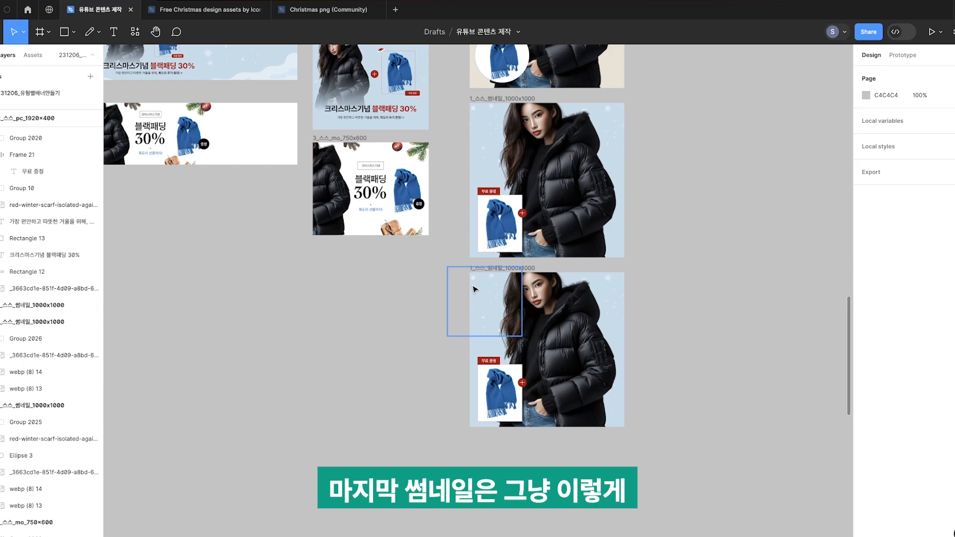
pyautogui.moveTo(448, 293); pyautogui.dragTo(659, 386)
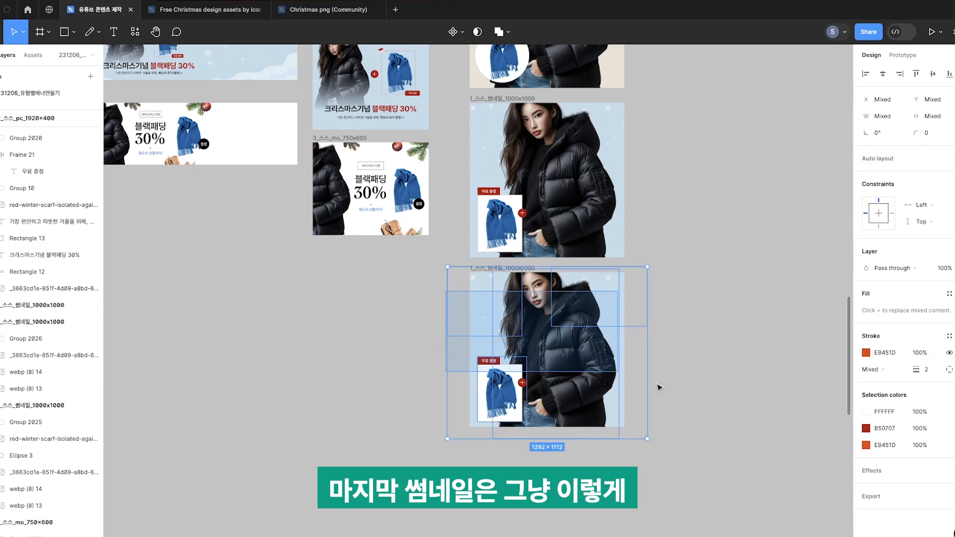
pyautogui.press('Delete')
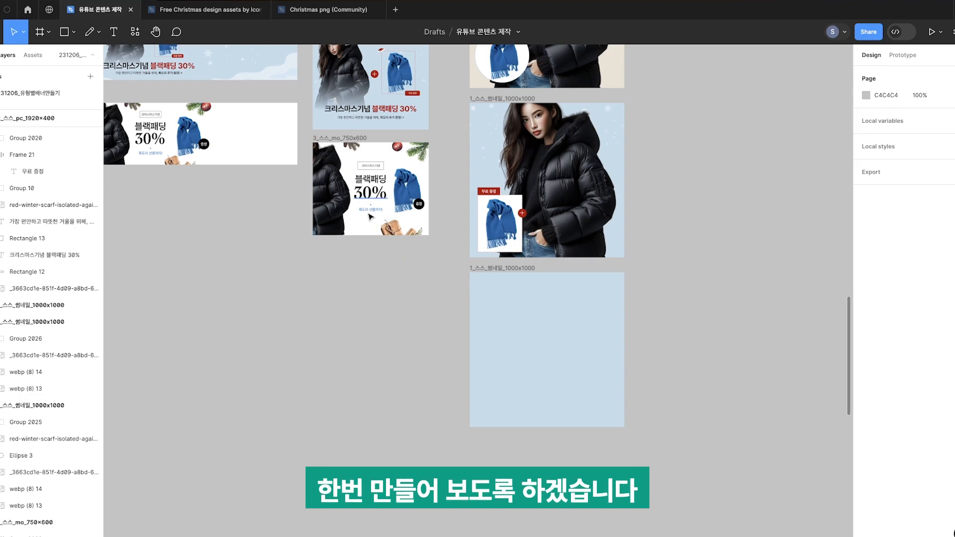
# Make the emptied thumbnail white and copy the third mobile banner's text block into it, converted to outlines
pyautogui.moveTo(428, 280); pyautogui.dragTo(293, 155)
pyautogui.rightClick(554, 354)
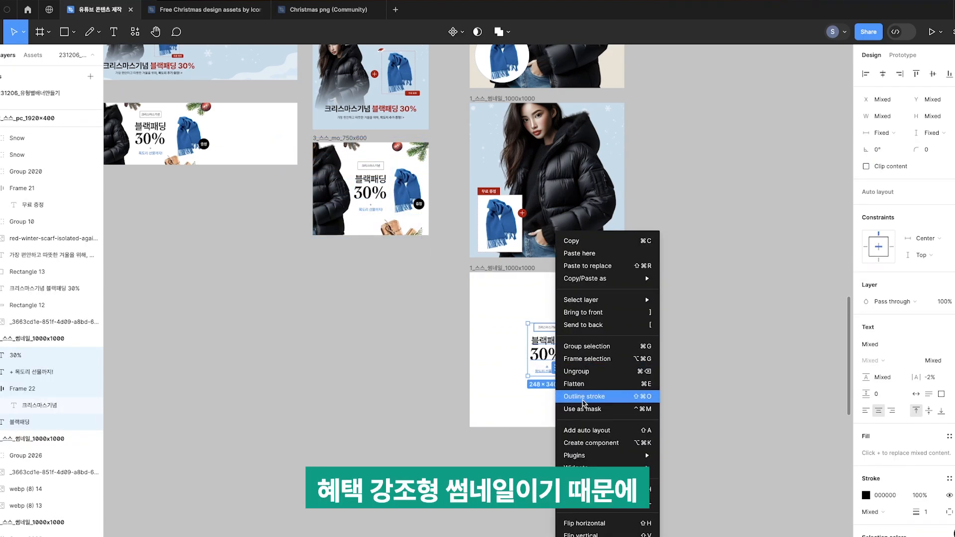
pyautogui.click(585, 397)
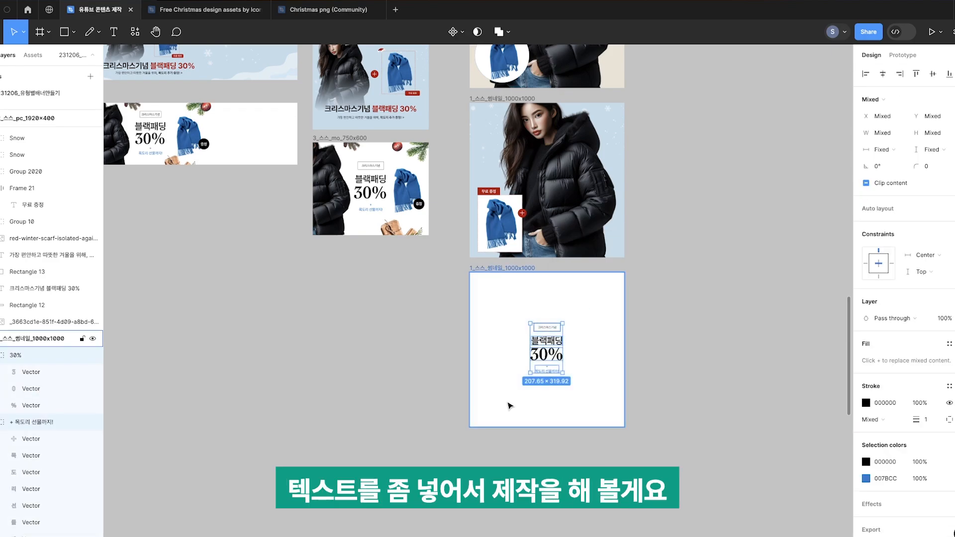
# Enlarge the white thumbnail's text block, and enlarge the 크리스마스기념 lettering inside its outlined box to about 183 wide
pyautogui.moveTo(563, 323); pyautogui.dragTo(574, 308)
pyautogui.doubleClick(557, 317)
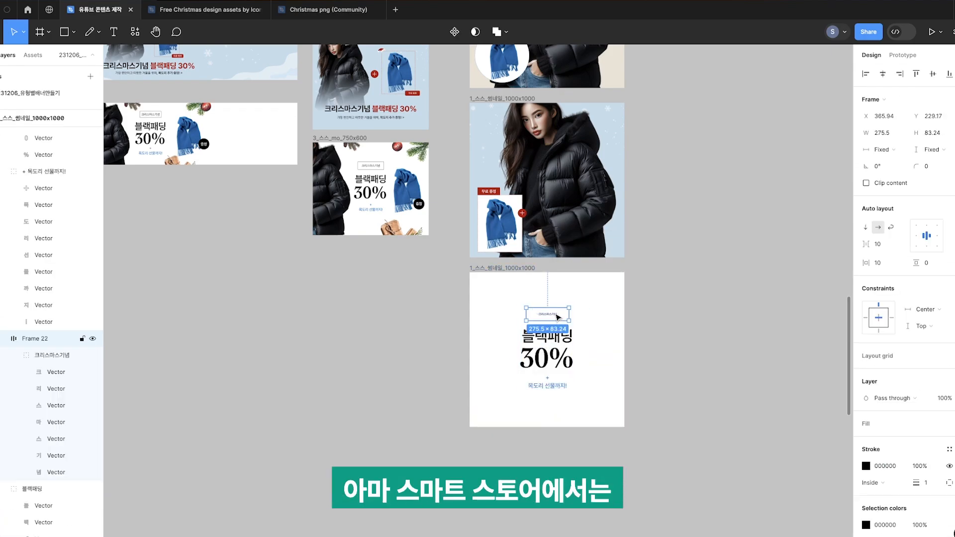
pyautogui.scroll(5, 553, 324)
pyautogui.scroll(-7, 559, 420)
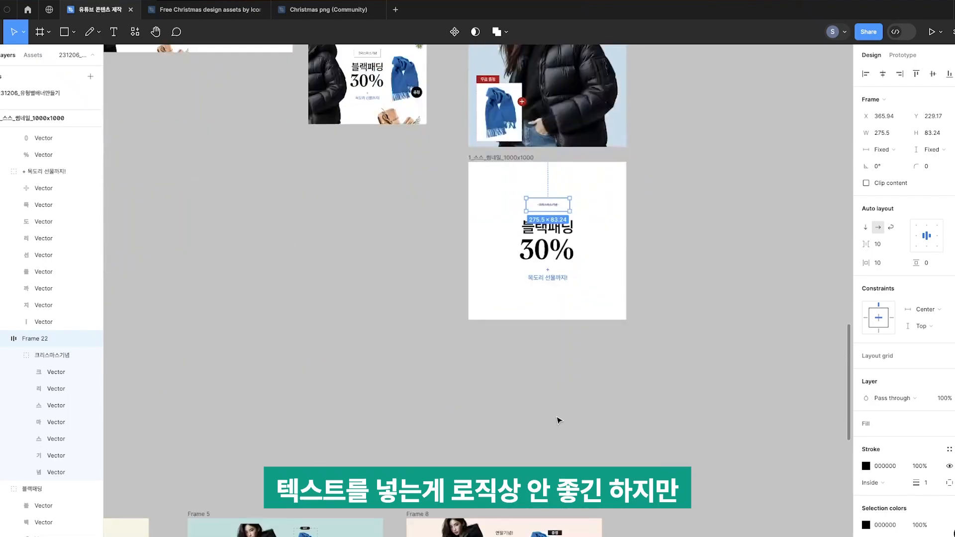
pyautogui.scroll(3, 552, 380)
pyautogui.scroll(5, 553, 380)
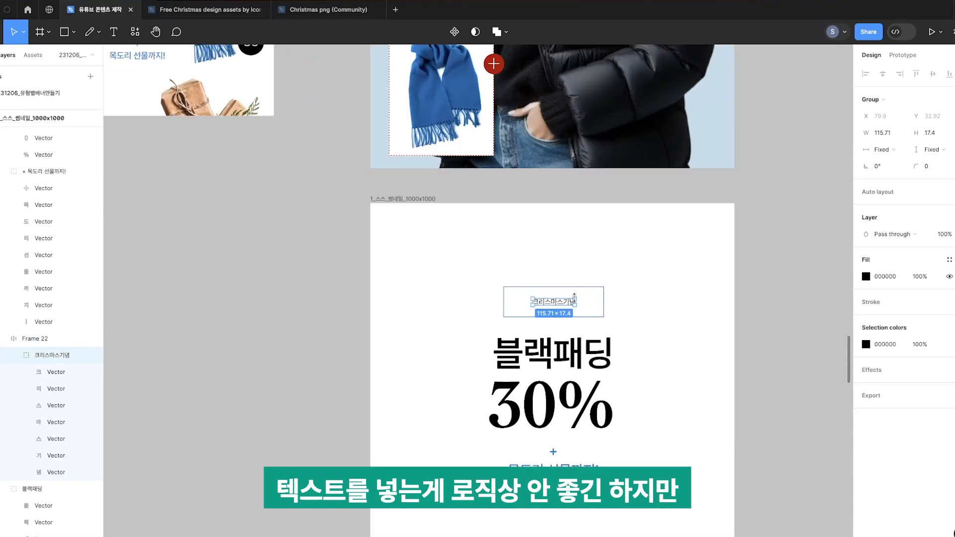
pyautogui.click(579, 294)
pyautogui.moveTo(579, 294); pyautogui.dragTo(578, 295)
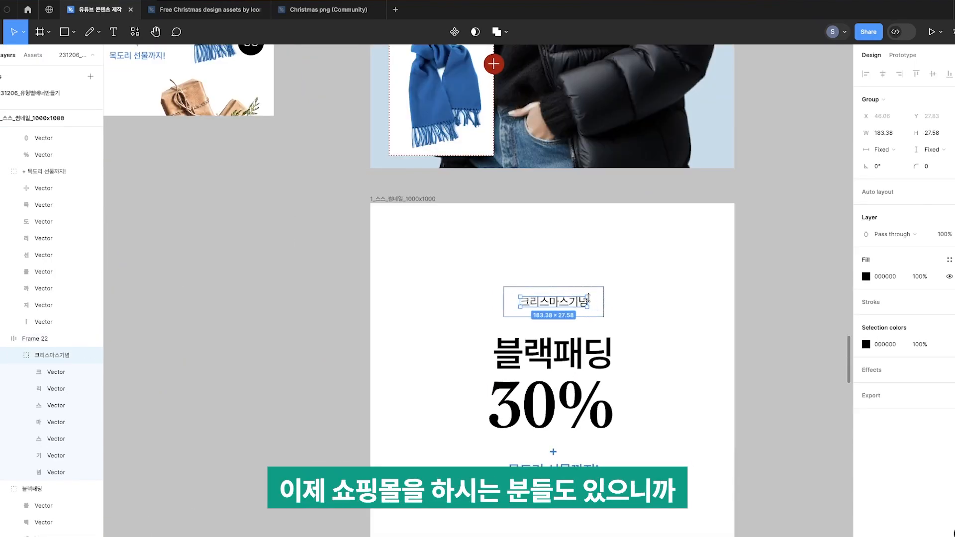
pyautogui.scroll(-5, 587, 299)
# Copy the scarf, 증정 badge, ornament, pine branch and gifts from the third mobile banner into the white thumbnail, spreading them along its right and bottom edges
pyautogui.click(594, 346)
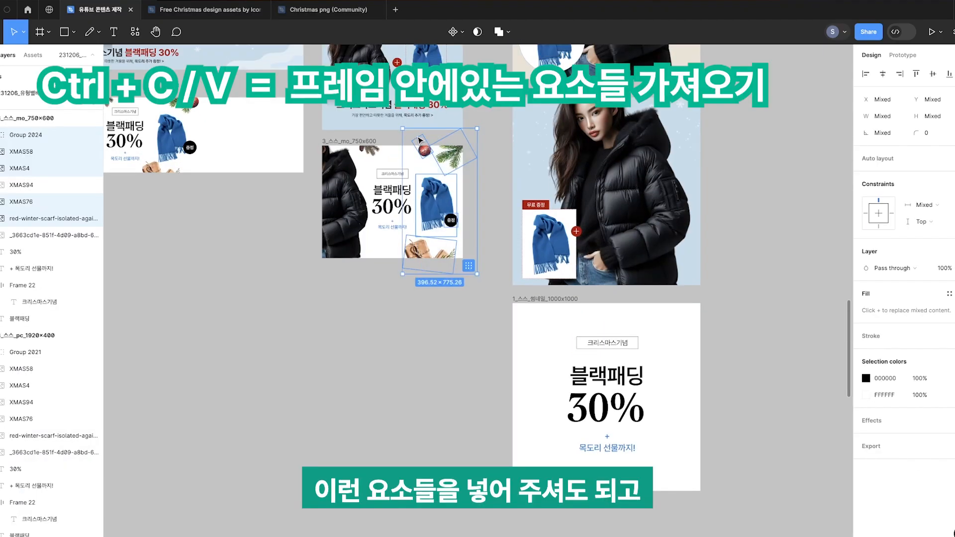
pyautogui.click(555, 311)
pyautogui.hotkey('ctrl', 'v')
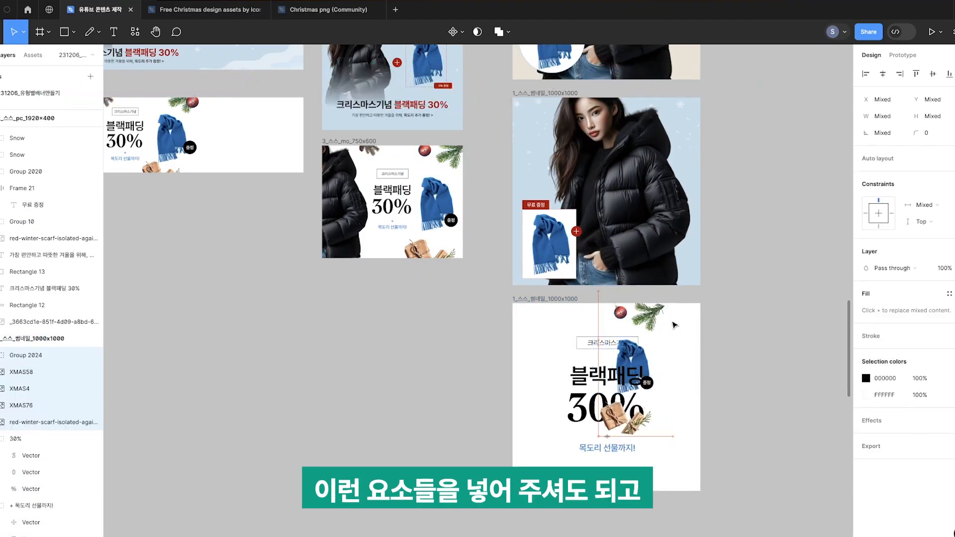
pyautogui.moveTo(715, 452); pyautogui.dragTo(667, 398)
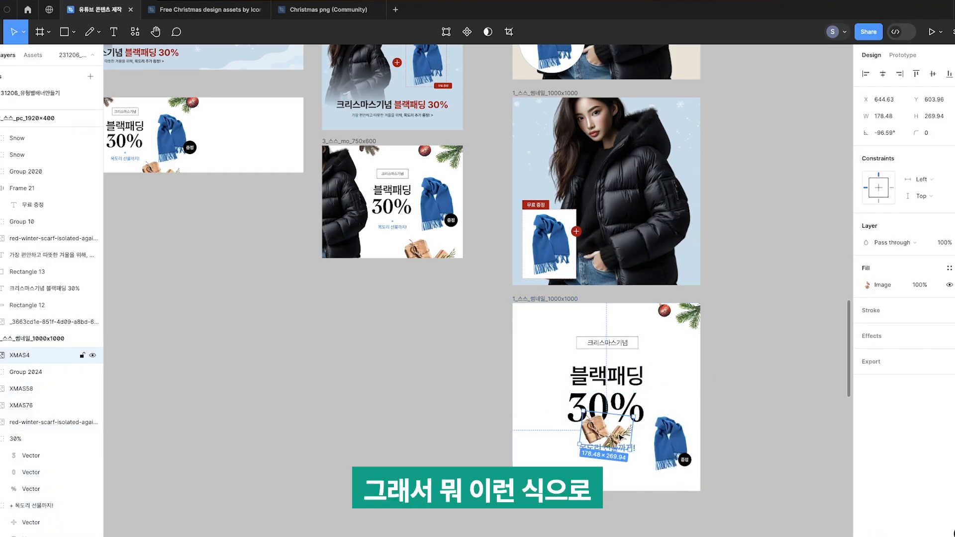
pyautogui.moveTo(608, 437); pyautogui.dragTo(658, 484)
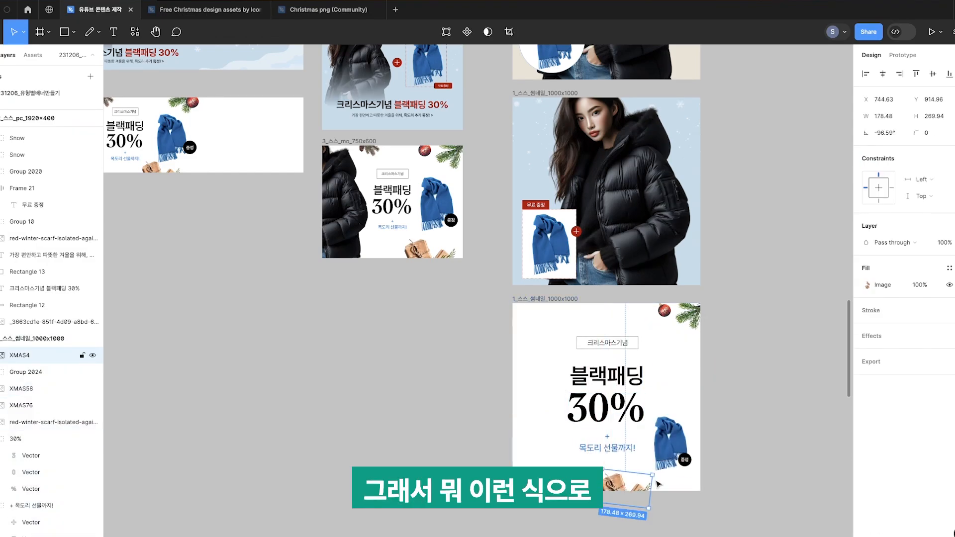
# Copy the third mobile banner's jacket picture and upper pine decoration into the white thumbnail's left side, and adjust the pine branch in the upper-right corner
pyautogui.click(737, 437)
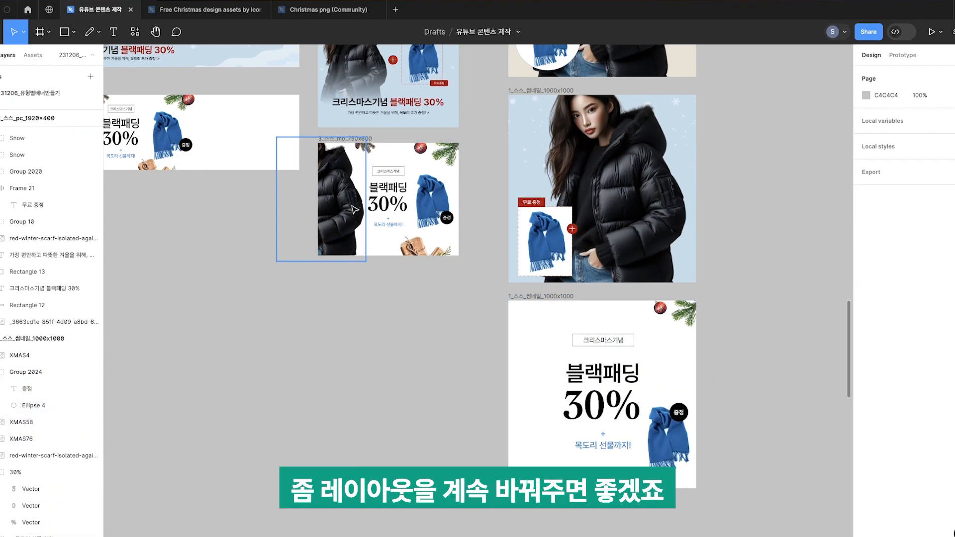
pyautogui.click(542, 337)
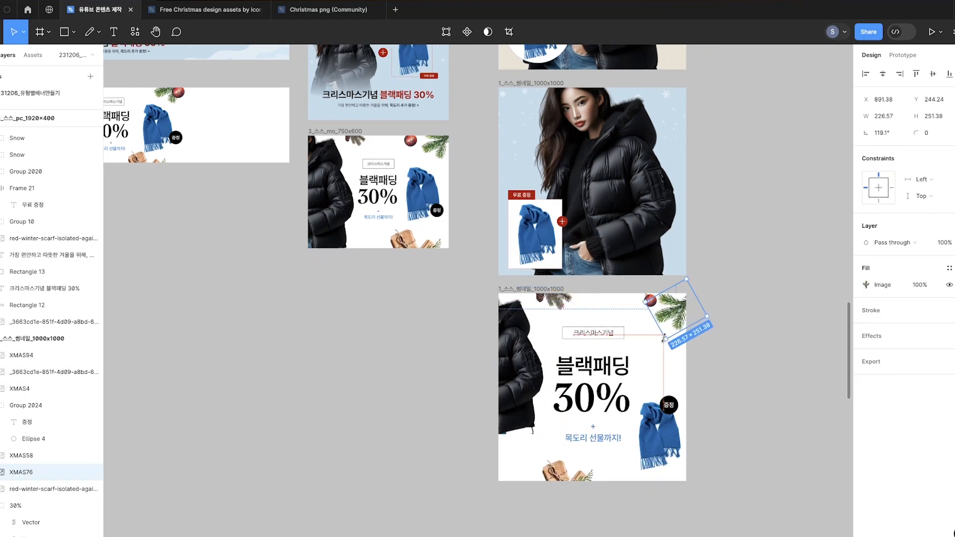
pyautogui.moveTo(664, 338); pyautogui.dragTo(664, 336)
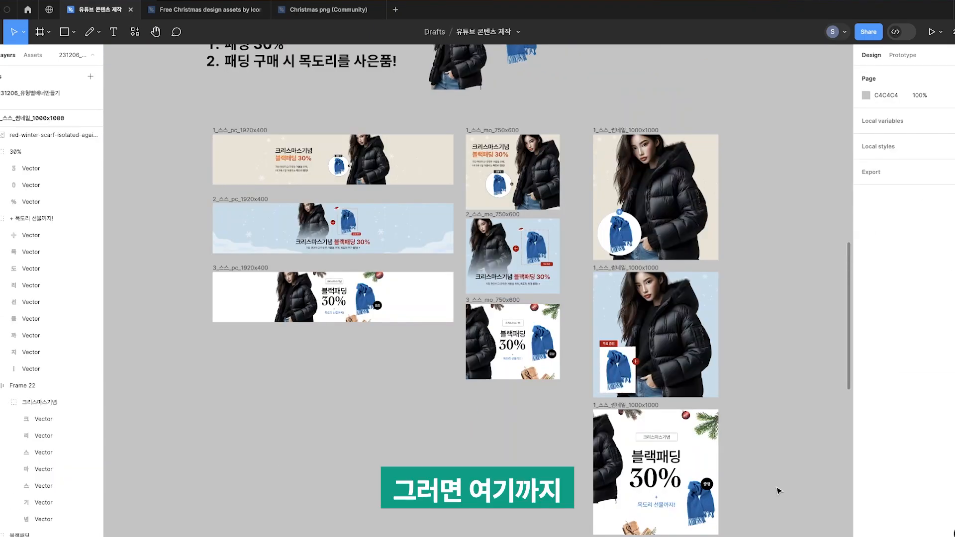
# Review the finished PC banners, mobile banners and product thumbnails side by side
pyautogui.moveTo(778, 491); pyautogui.dragTo(766, 461)
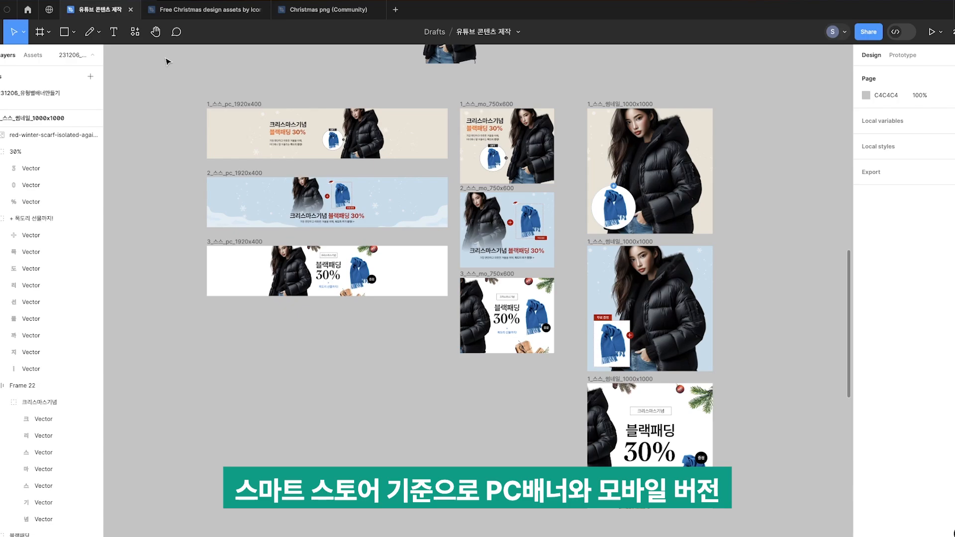
pyautogui.moveTo(166, 61); pyautogui.dragTo(448, 316)
pyautogui.click(541, 372)
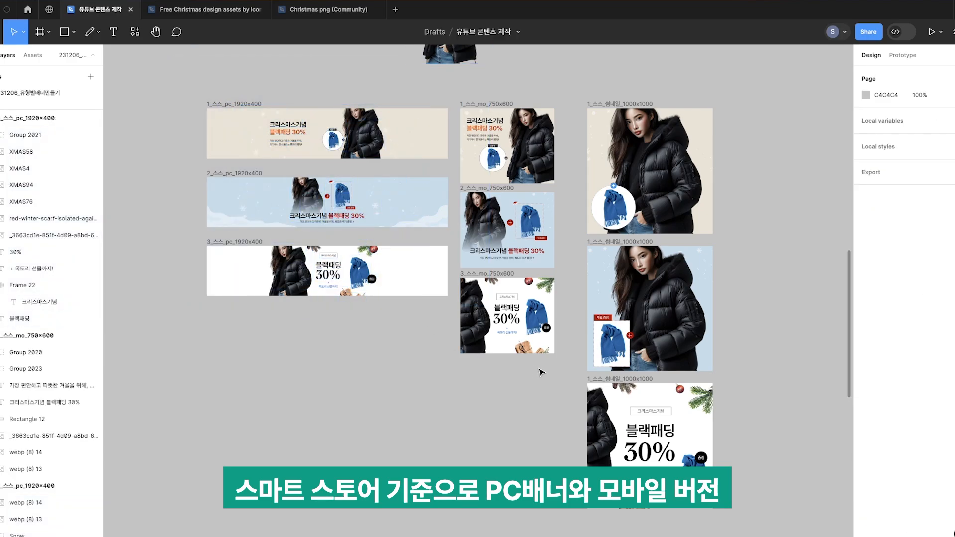
pyautogui.scroll(-3, 697, 258)
pyautogui.scroll(3, 751, 309)
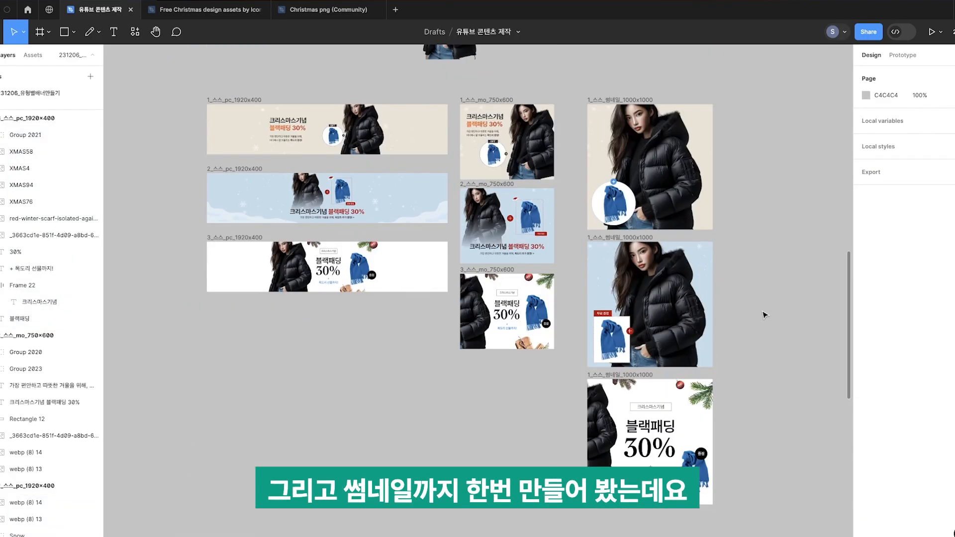
pyautogui.scroll(2, 765, 315)
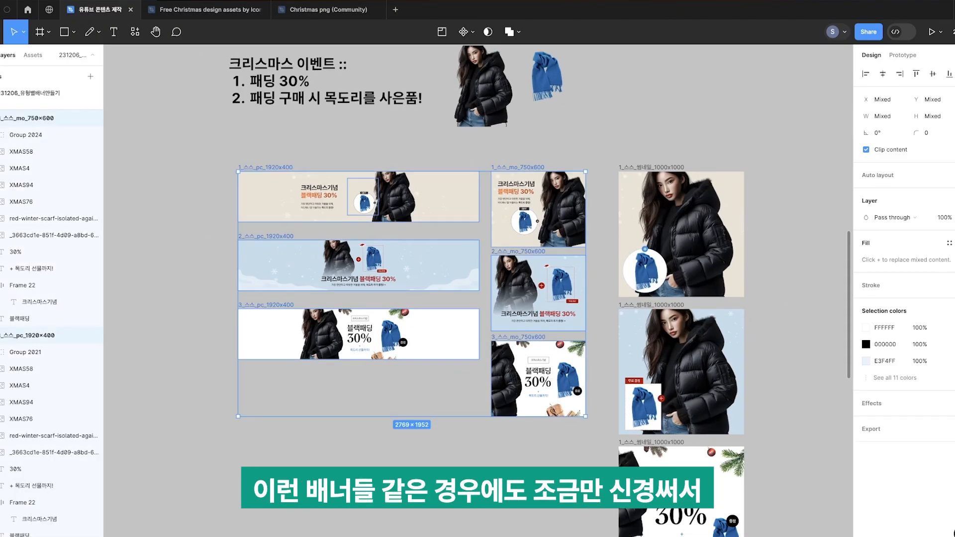
pyautogui.press('Escape')
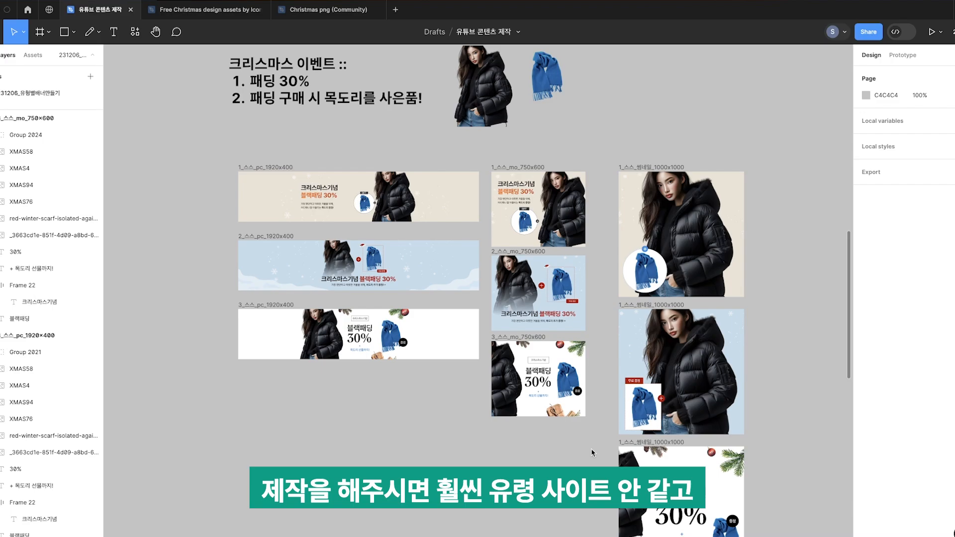
pyautogui.scroll(1, 404, 409)
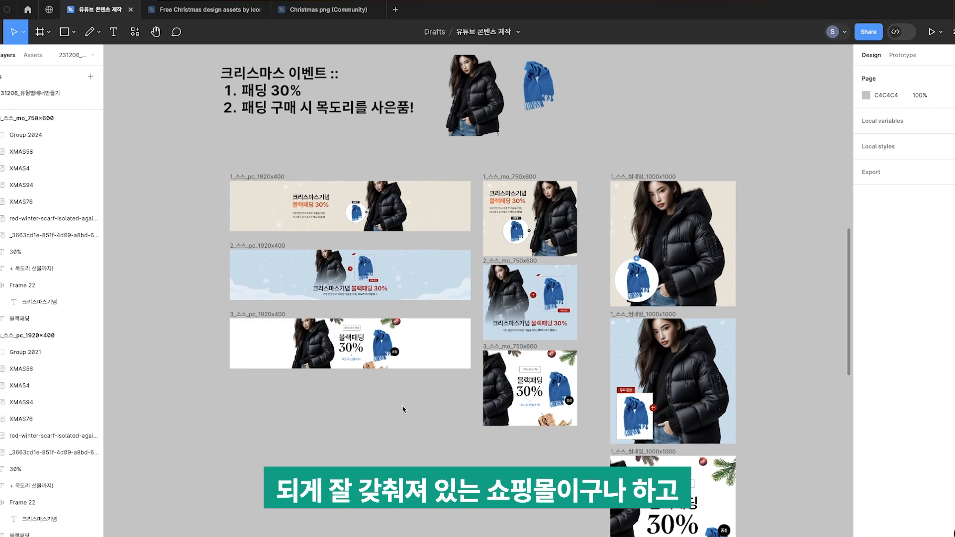
pyautogui.scroll(2, 403, 409)
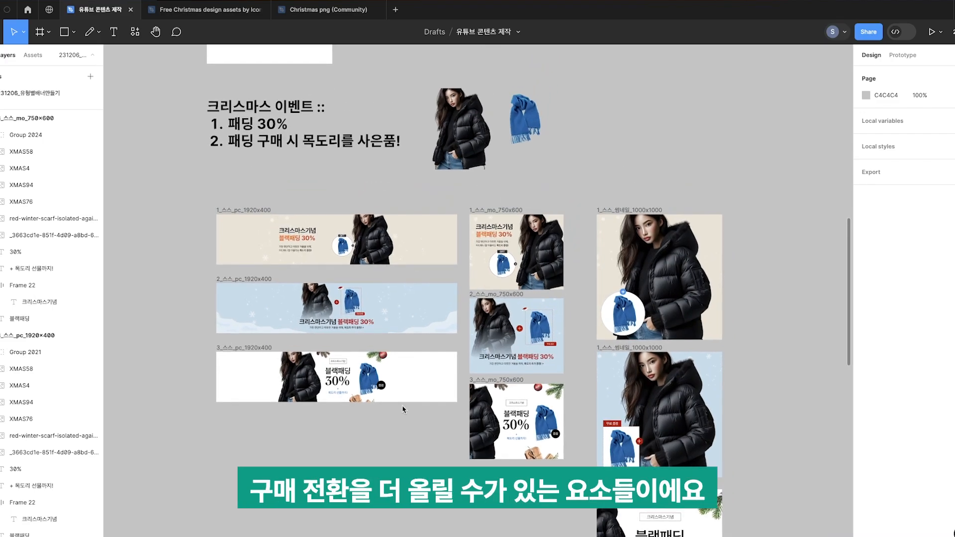
pyautogui.scroll(2, 403, 410)
pyautogui.scroll(-2, 403, 410)
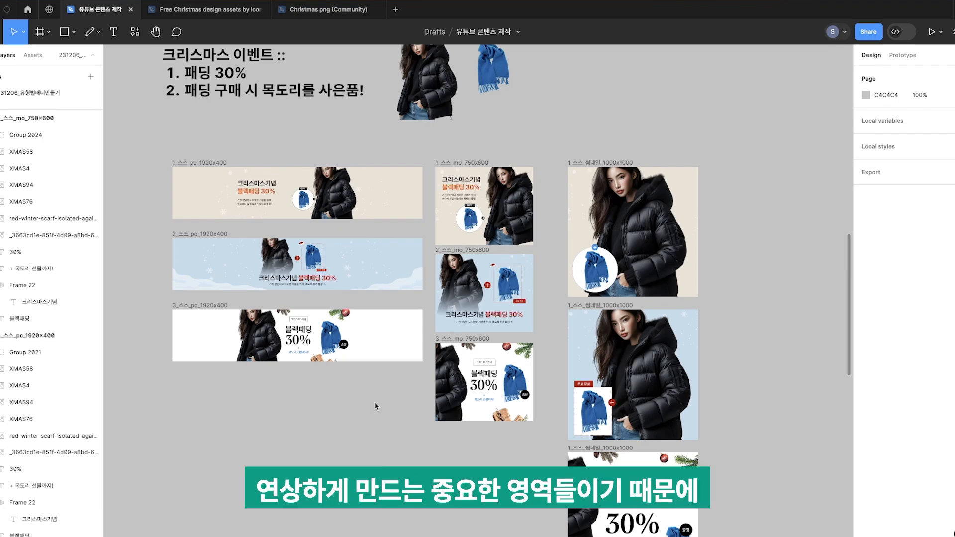
pyautogui.scroll(3, 521, 322)
pyautogui.hscroll(-3, 521, 322)
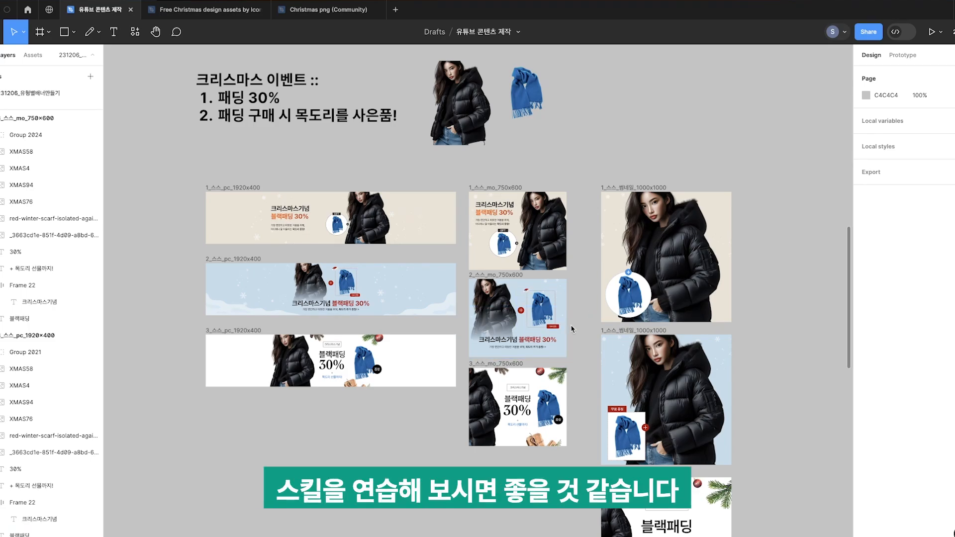
pyautogui.scroll(-3, 181, 250)
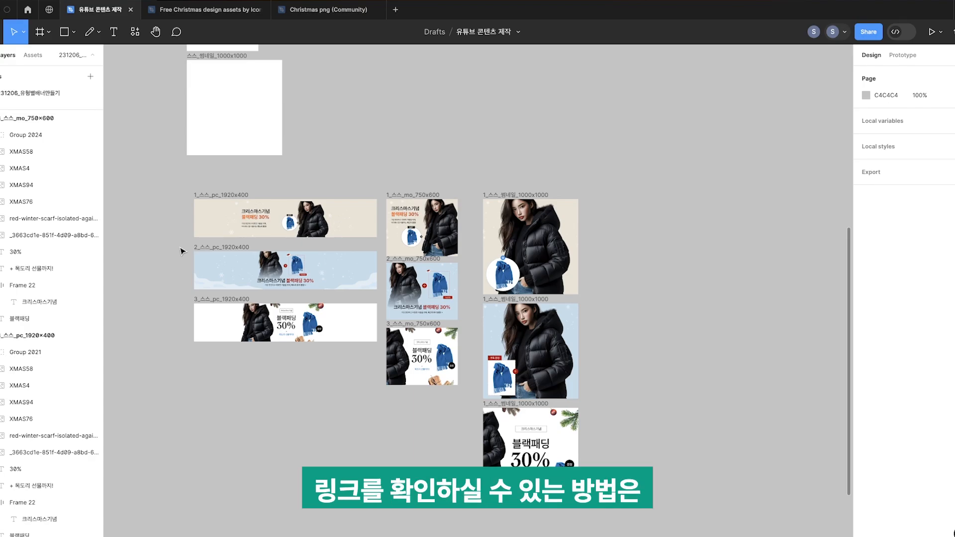
# Switch to the browser and look over the banners in the shared Figma file
pyautogui.press('super+Tab')
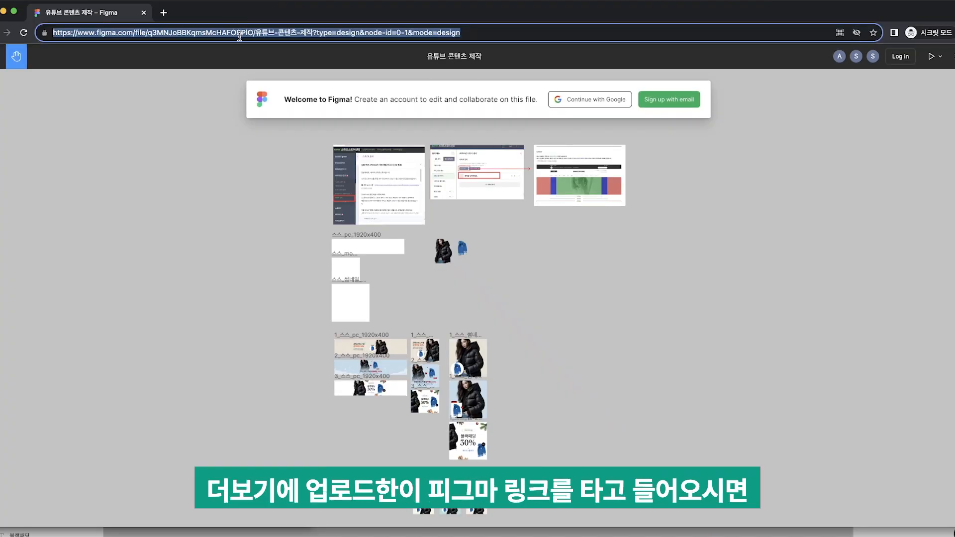
pyautogui.click(283, 47)
pyautogui.moveTo(458, 279); pyautogui.dragTo(452, 222)
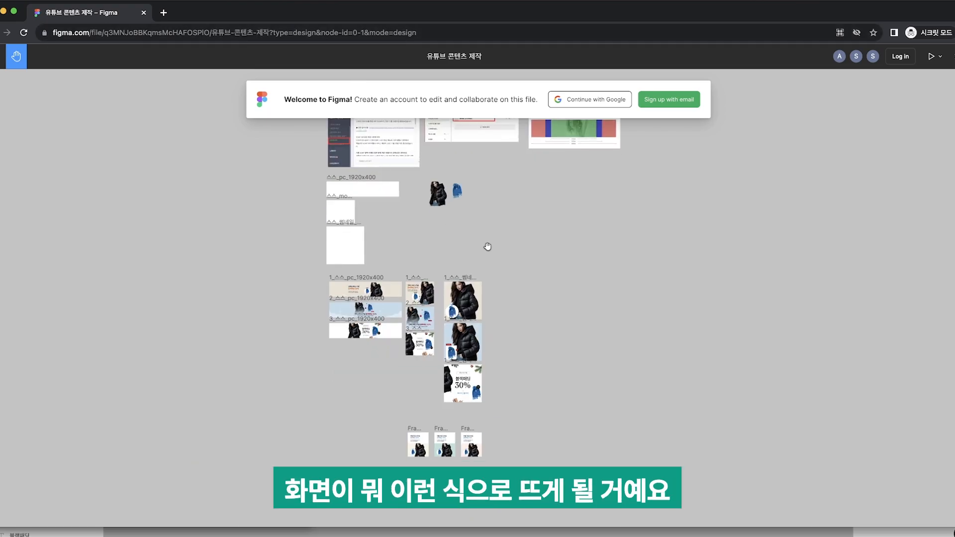
pyautogui.scroll(3, 486, 217)
pyautogui.scroll(-2, 482, 219)
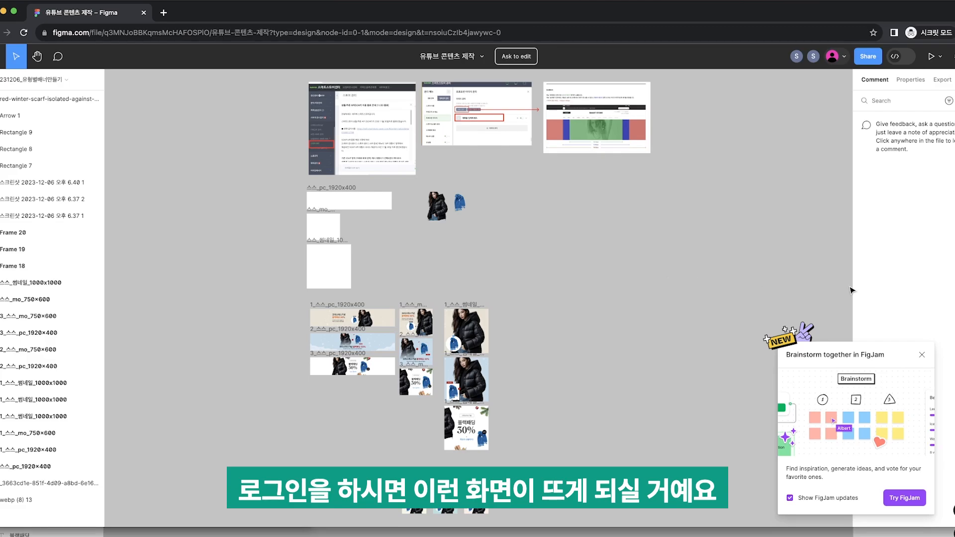
# Dismiss the FigJam promotion and inspect the properties of the small description text in the first mobile banner
pyautogui.click(922, 355)
pyautogui.click(408, 320)
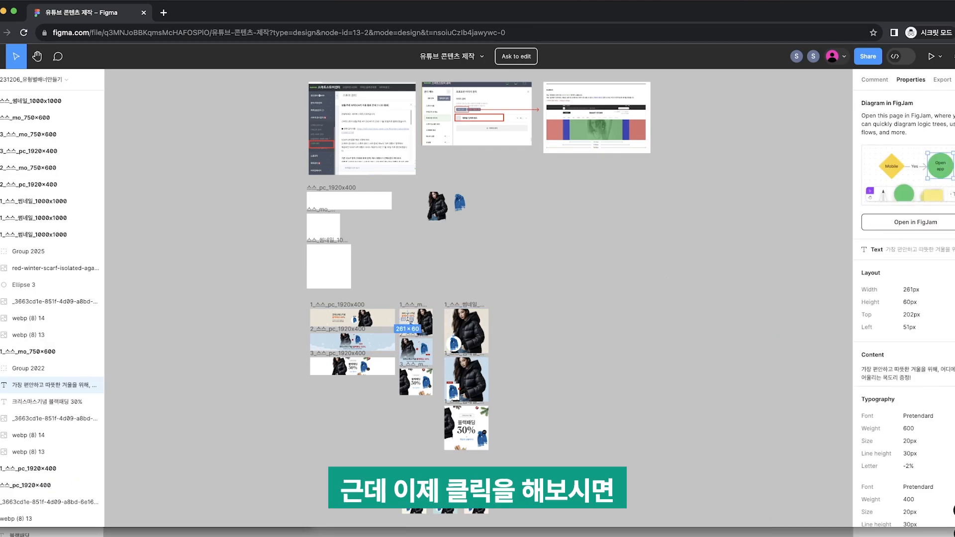
# Select all banners, thumbnails and reference images on the shared file's page and copy them
pyautogui.click(339, 317)
pyautogui.scroll(4, 302, 349)
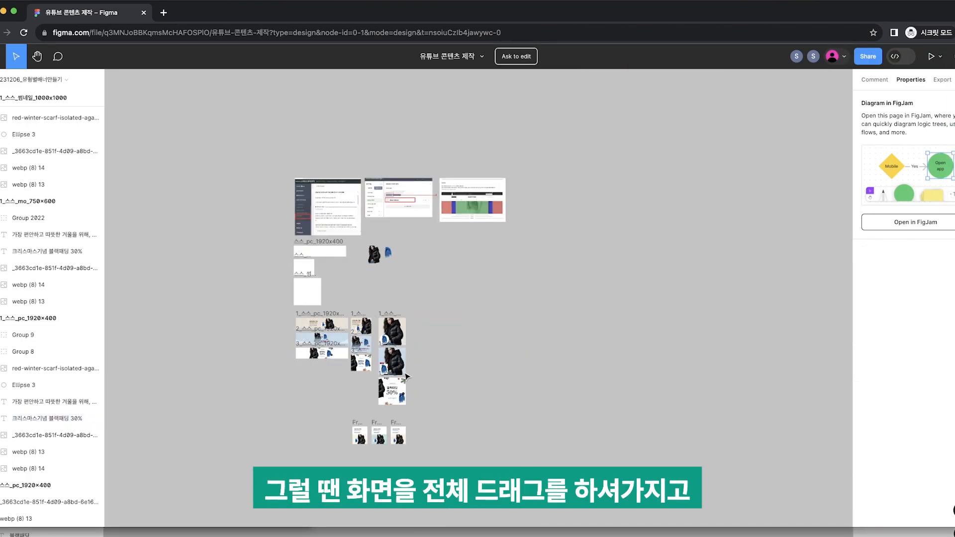
pyautogui.moveTo(235, 137); pyautogui.dragTo(639, 496)
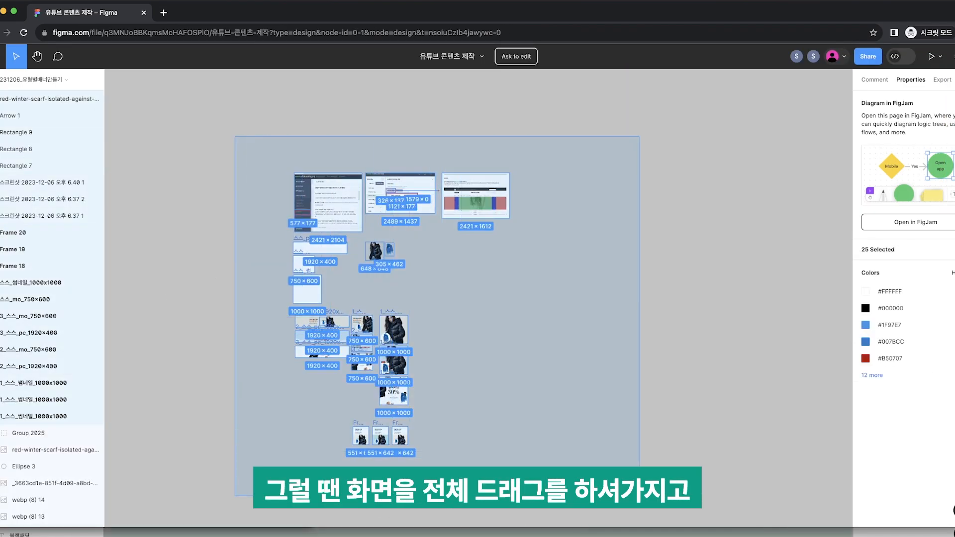
pyautogui.click(565, 322)
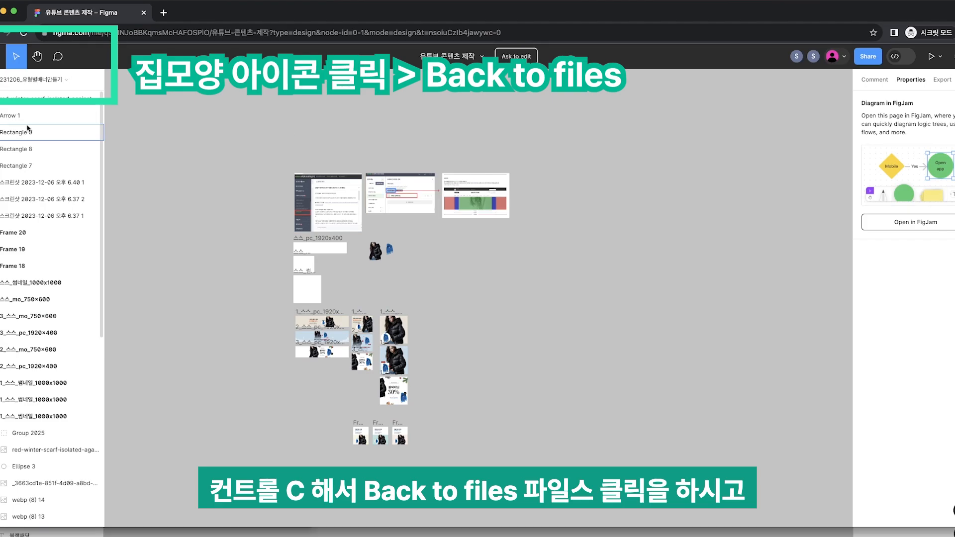
# Return to the file browser and create a new design file
pyautogui.click(3, 56)
pyautogui.click(6, 86)
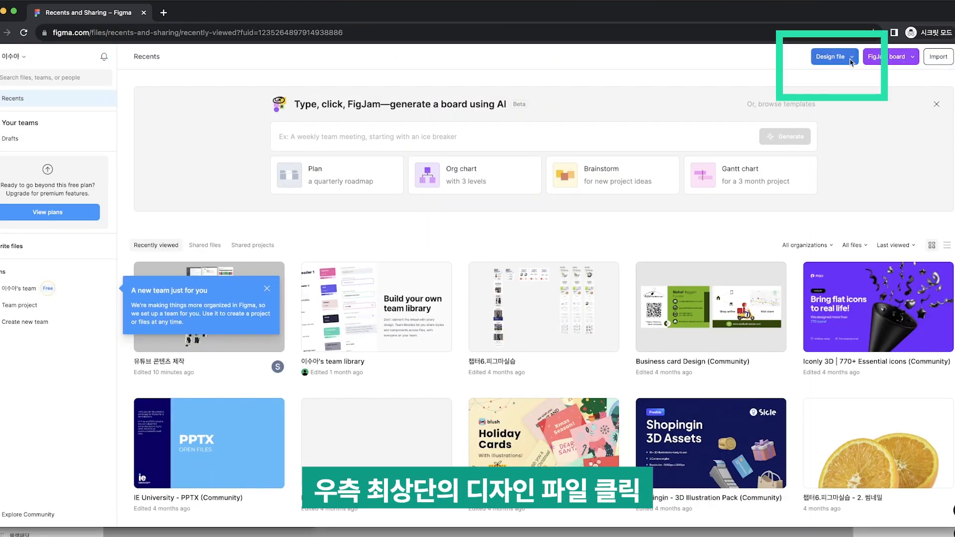
pyautogui.click(851, 61)
pyautogui.click(844, 131)
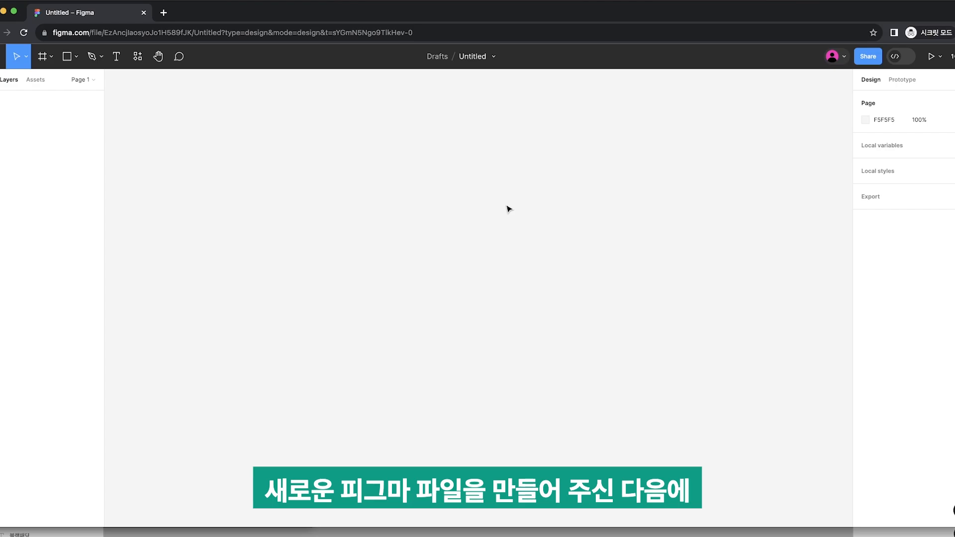
# Paste the copied designs into the empty file and name the file 스마트스토어 배너
pyautogui.hotkey('ctrl', 'v')
pyautogui.press('Escape')
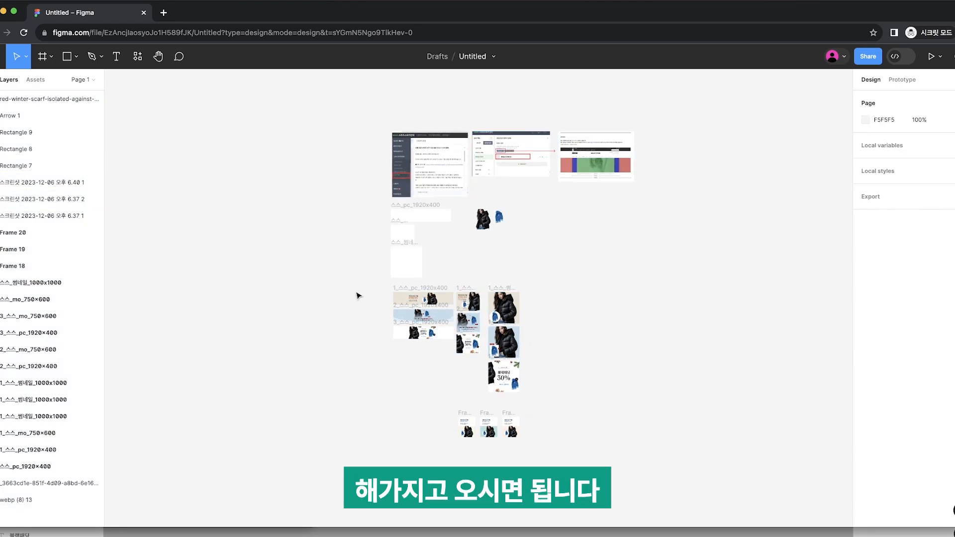
pyautogui.scroll(2, 423, 217)
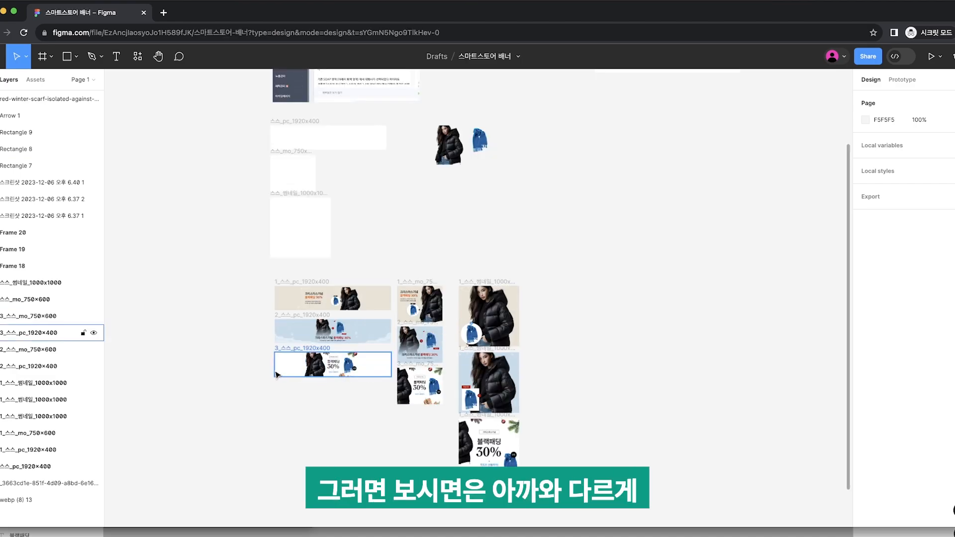
# Try a font size of 80 on the headline text of the second PC banner
pyautogui.scroll(2, 277, 375)
pyautogui.click(389, 307)
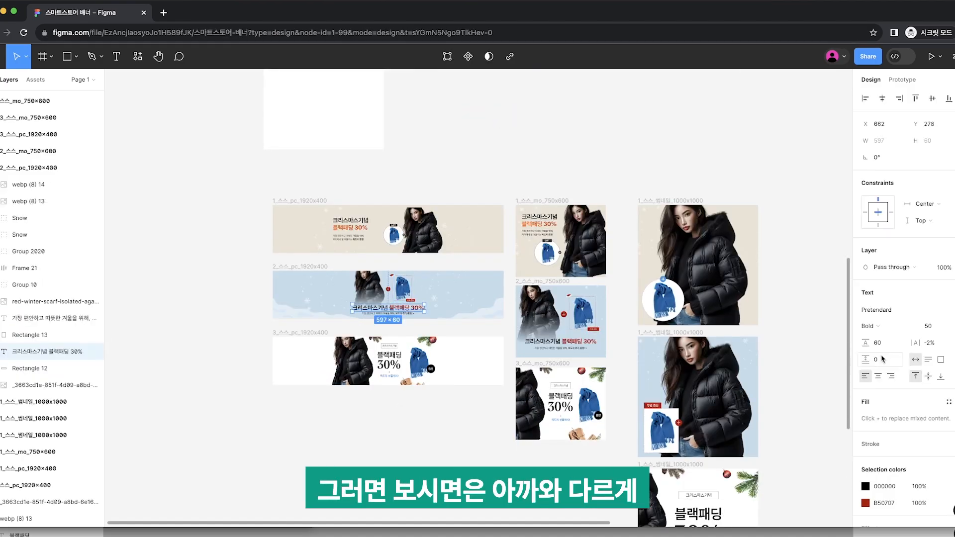
pyautogui.click(928, 326)
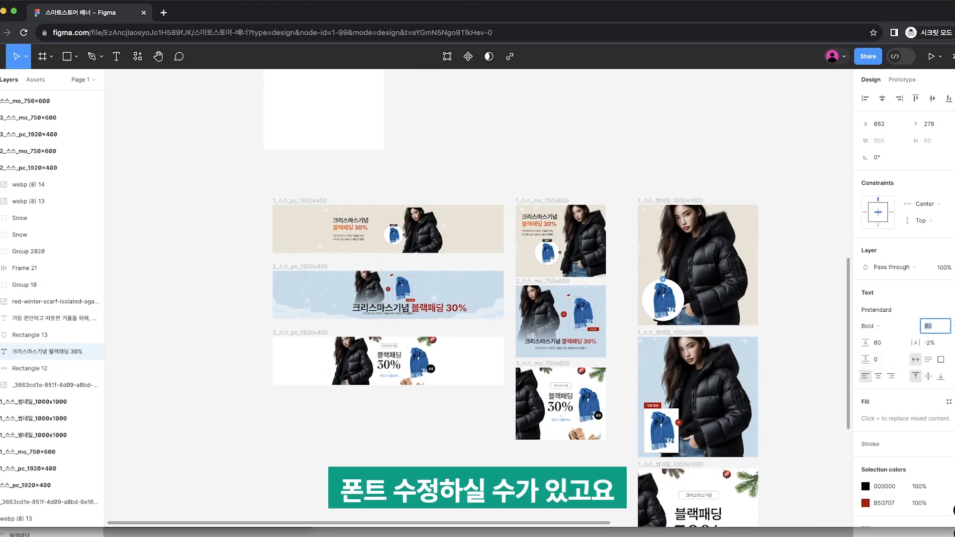
pyautogui.press('Escape')
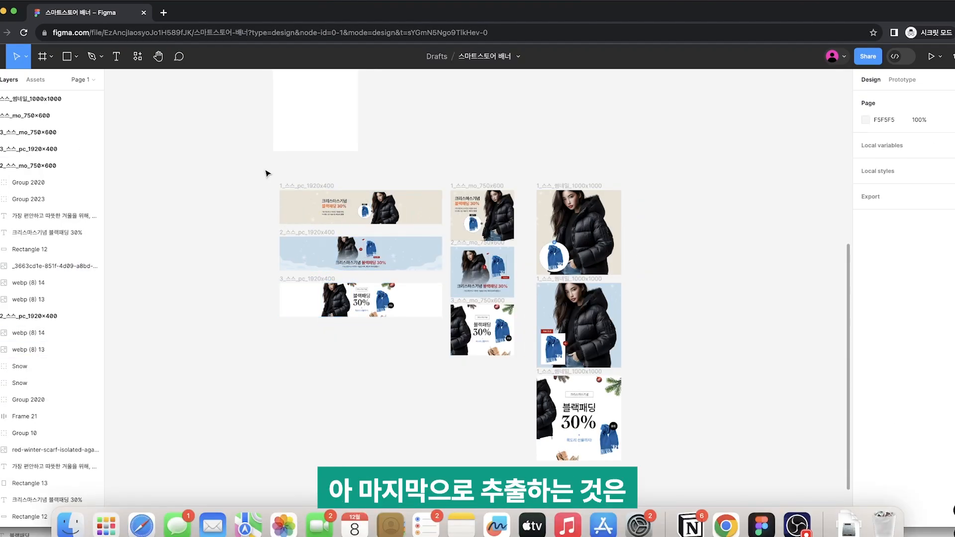
# Export the finished PC banners, mobile banners and thumbnails as 1x JPG files, saved as 스마트스토어 배너 in the 다운로드 folder
pyautogui.moveTo(227, 172); pyautogui.dragTo(679, 484)
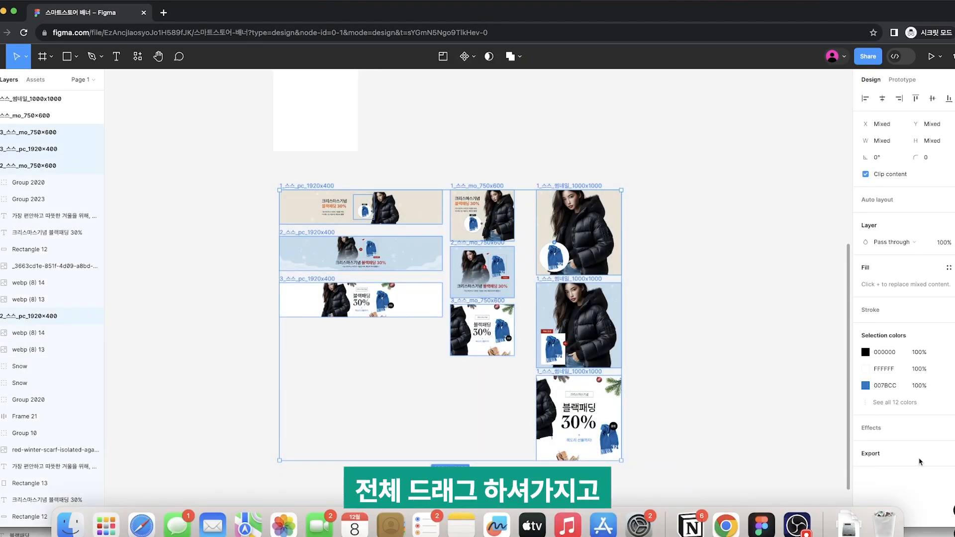
pyautogui.click(949, 454)
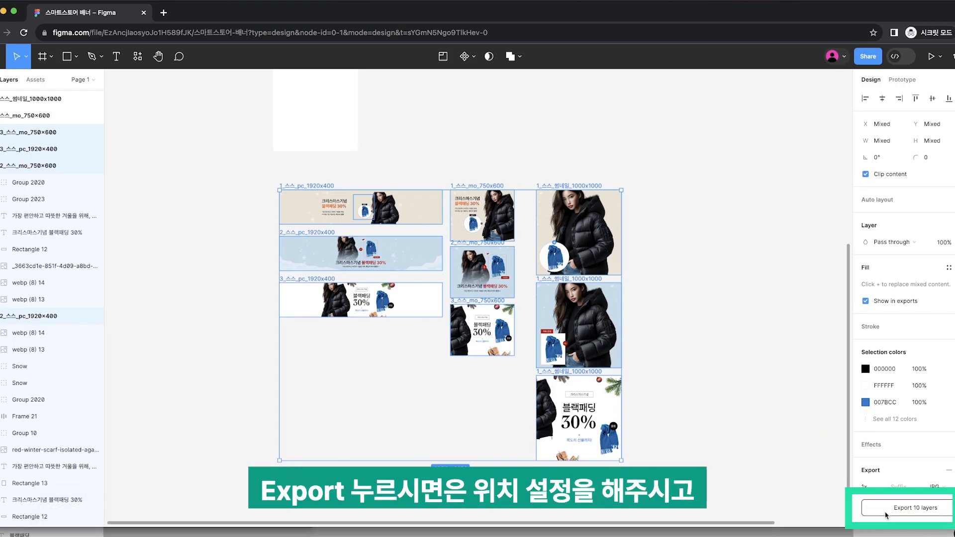
pyautogui.click(887, 511)
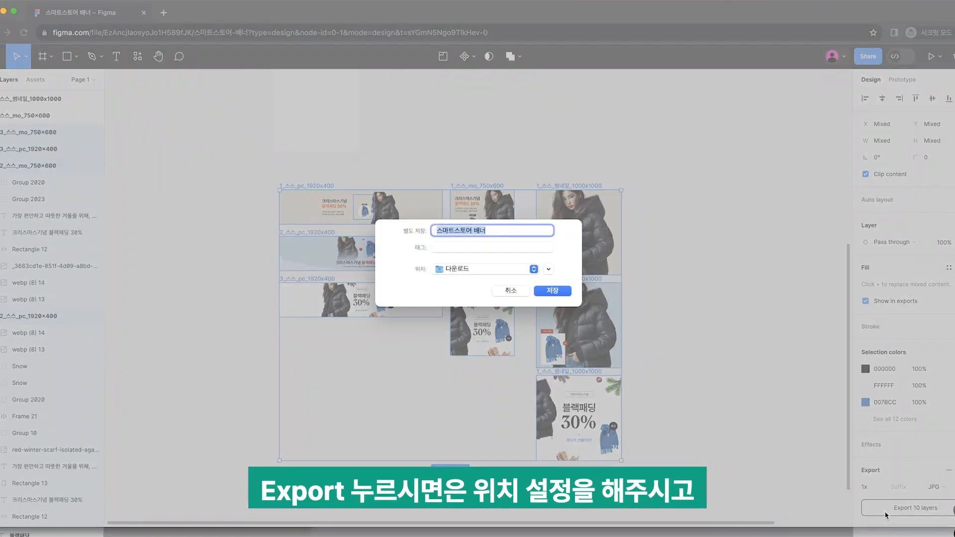
pyautogui.click(501, 276)
pyautogui.click(503, 271)
pyautogui.click(552, 291)
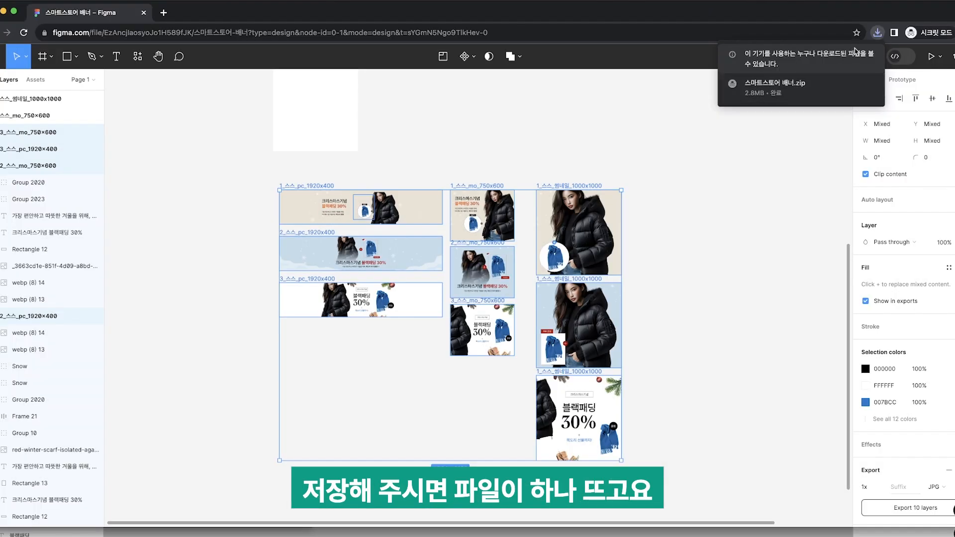
# Open the downloaded export in the image viewer and look through the saved JPG images
pyautogui.click(877, 35)
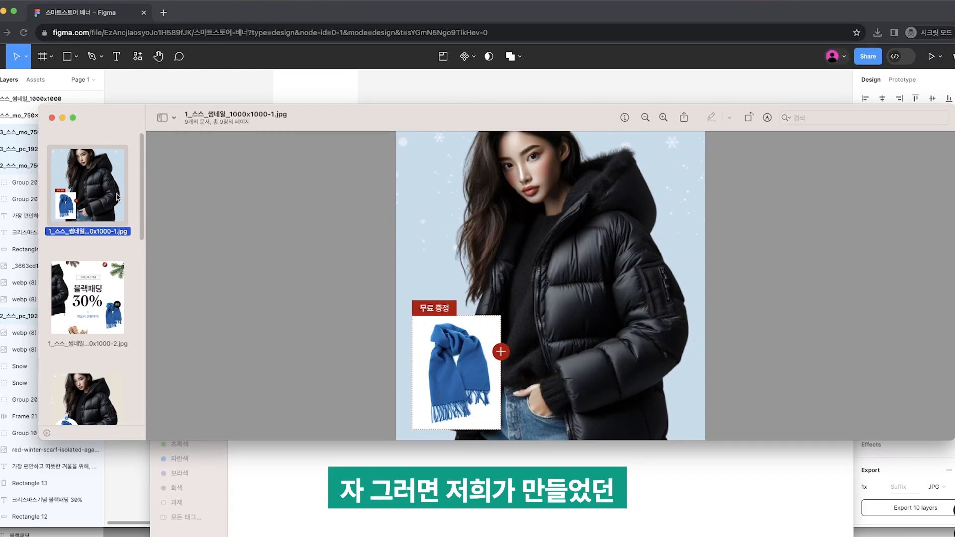
pyautogui.press('Down')
pyautogui.press('Down')
pyautogui.press('Down')
pyautogui.press('Down')
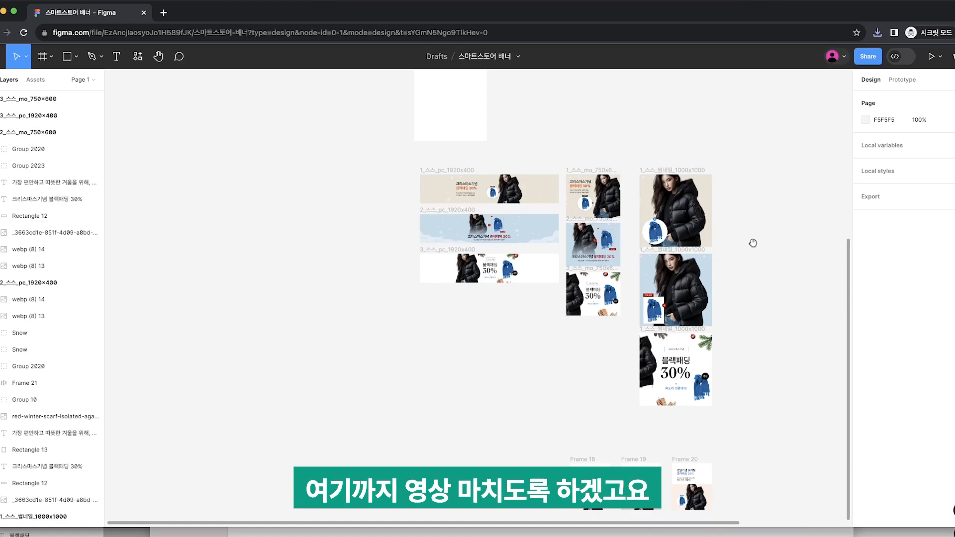
pyautogui.scroll(5, 721, 363)
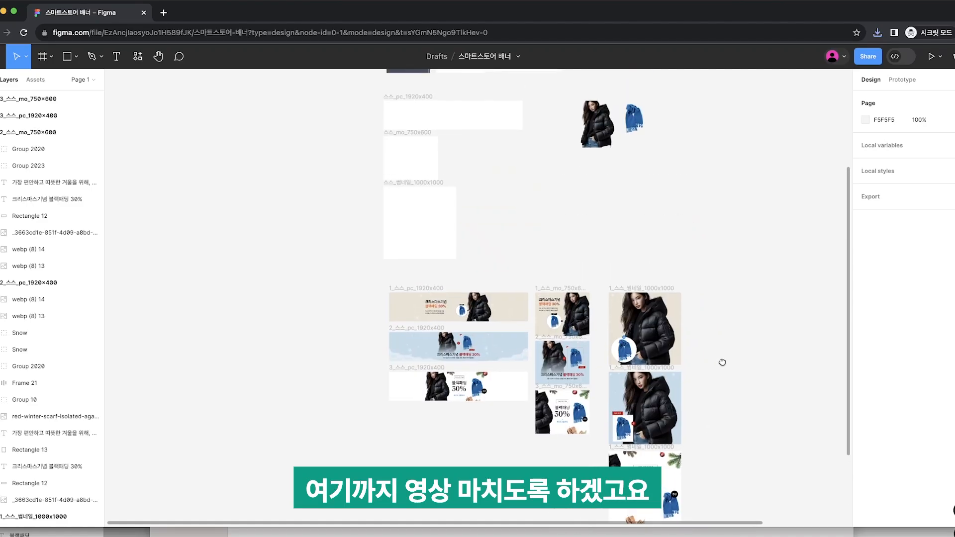
pyautogui.scroll(3, 572, 361)
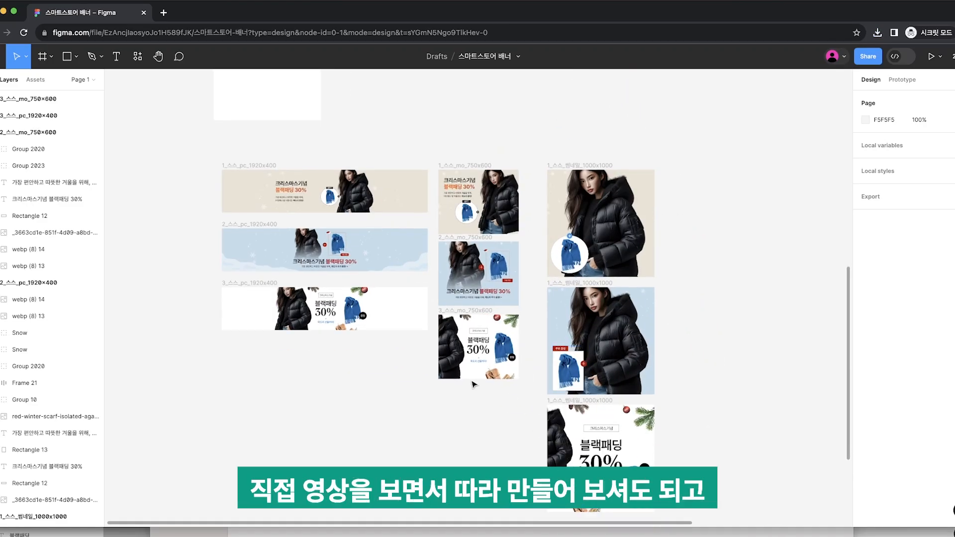